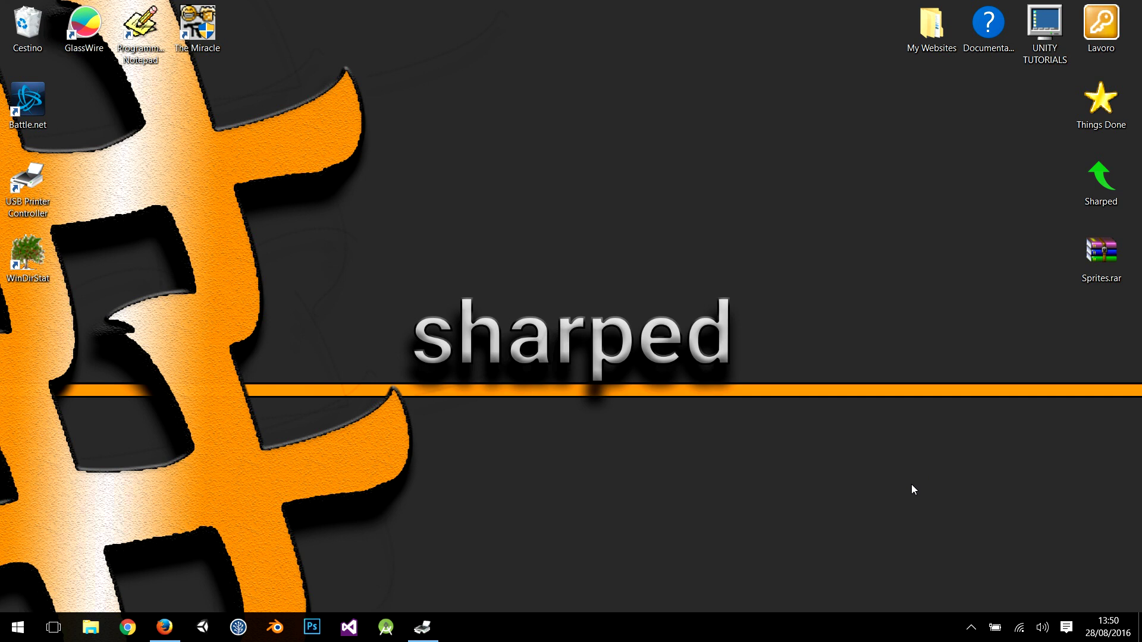
# - Bring the Sharped forum page back up and scroll through it
pyautogui.click(164, 628)
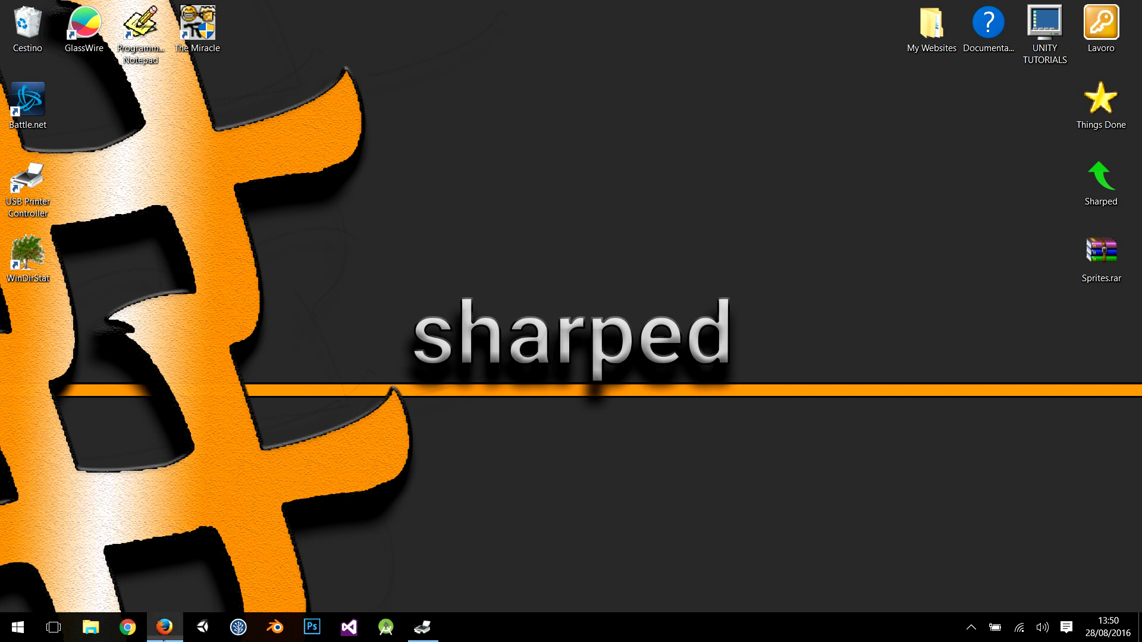
pyautogui.rightClick(46, 128)
pyautogui.click(153, 244)
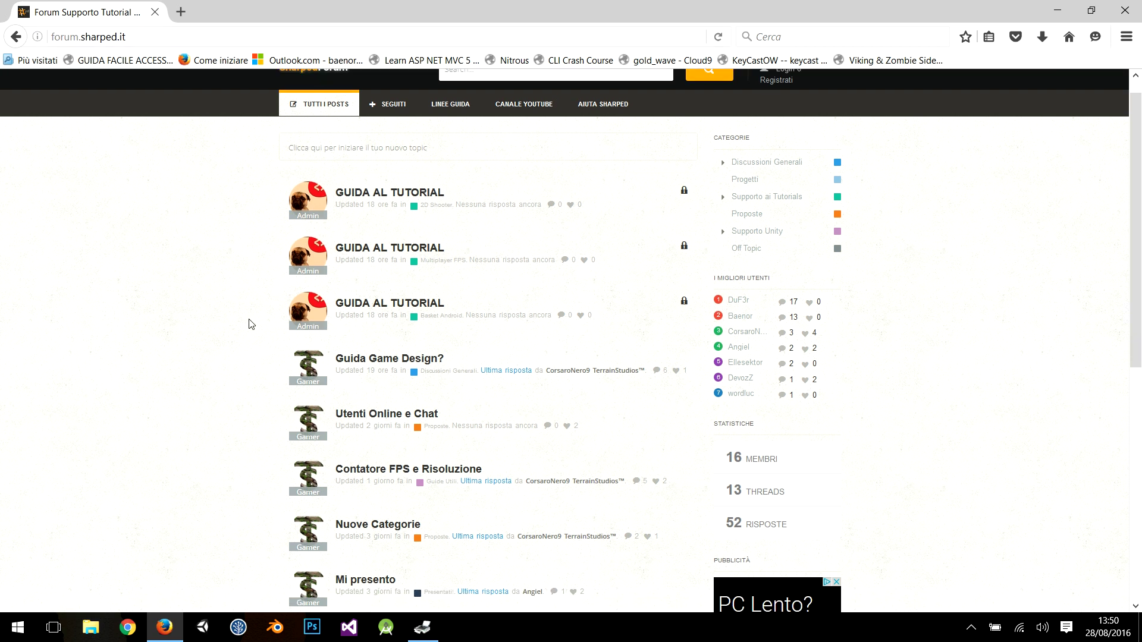
pyautogui.scroll(-5, 249, 321)
pyautogui.scroll(3, 113, 301)
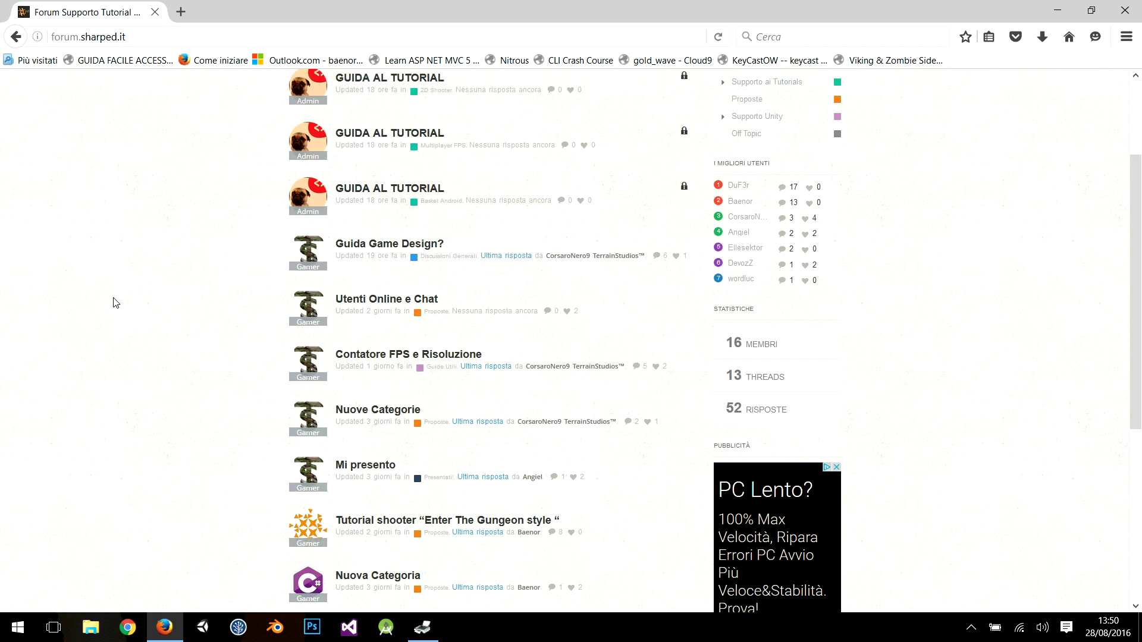
pyautogui.scroll(2, 154, 283)
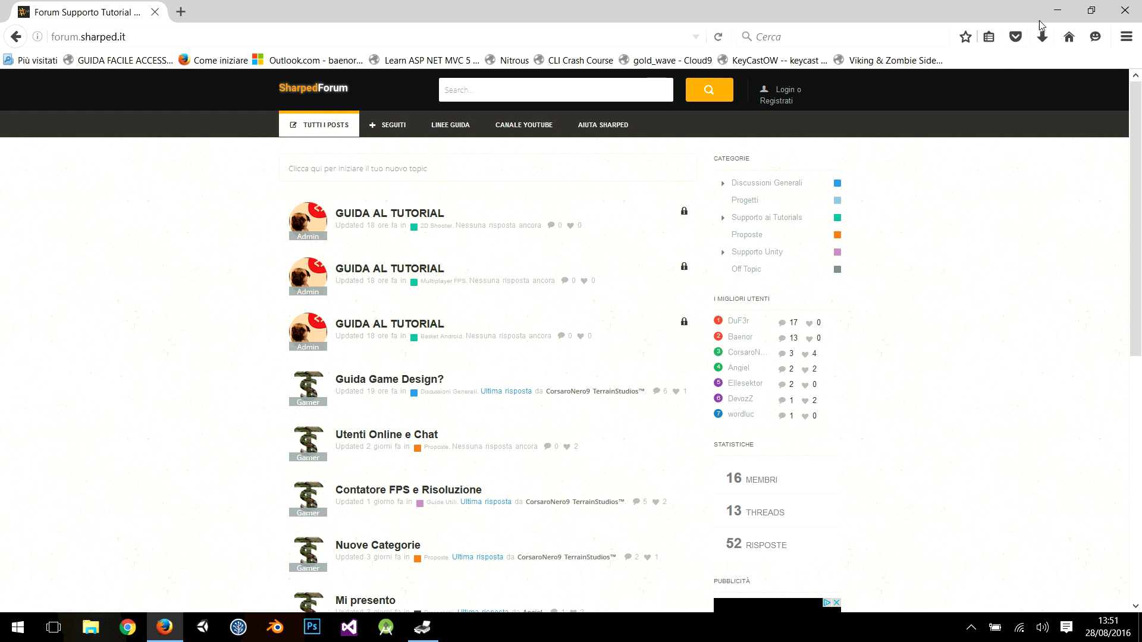
# - Move Sprites.rar to the middle of the desktop, deselect it, and launch Unity
pyautogui.click(1061, 13)
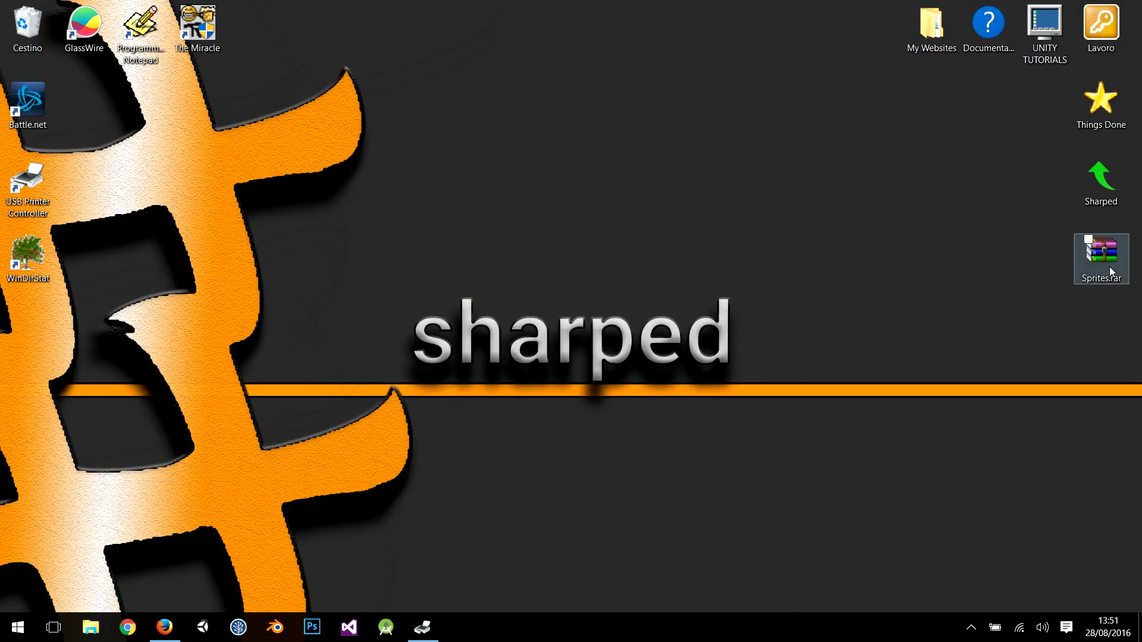
pyautogui.moveTo(555, 237); pyautogui.dragTo(539, 261)
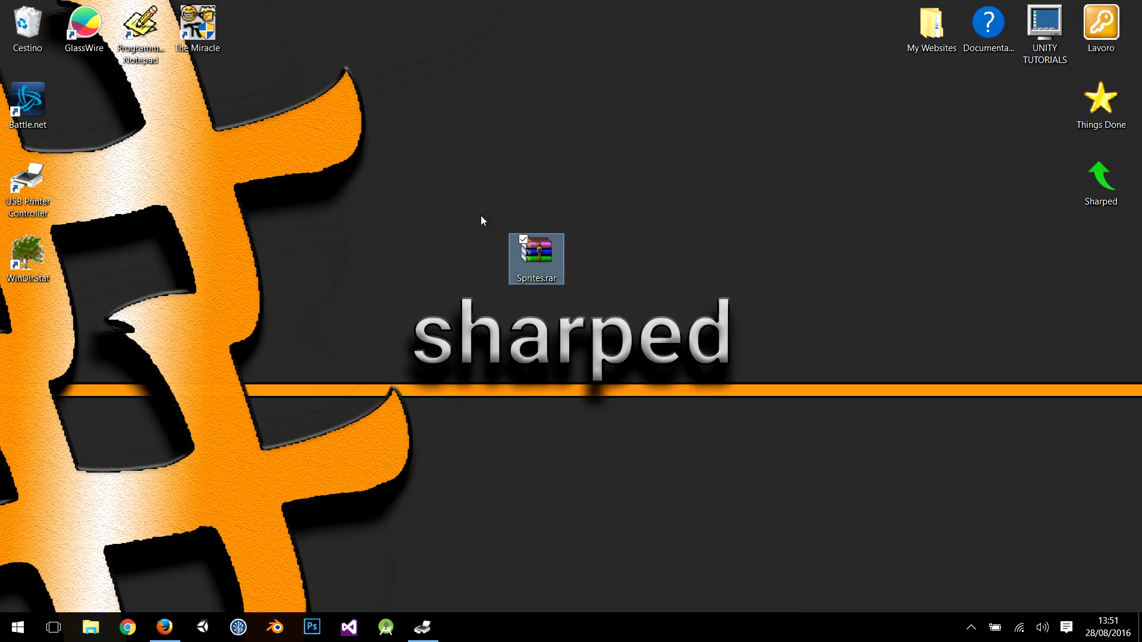
pyautogui.moveTo(452, 210); pyautogui.dragTo(632, 309)
pyautogui.click(477, 430)
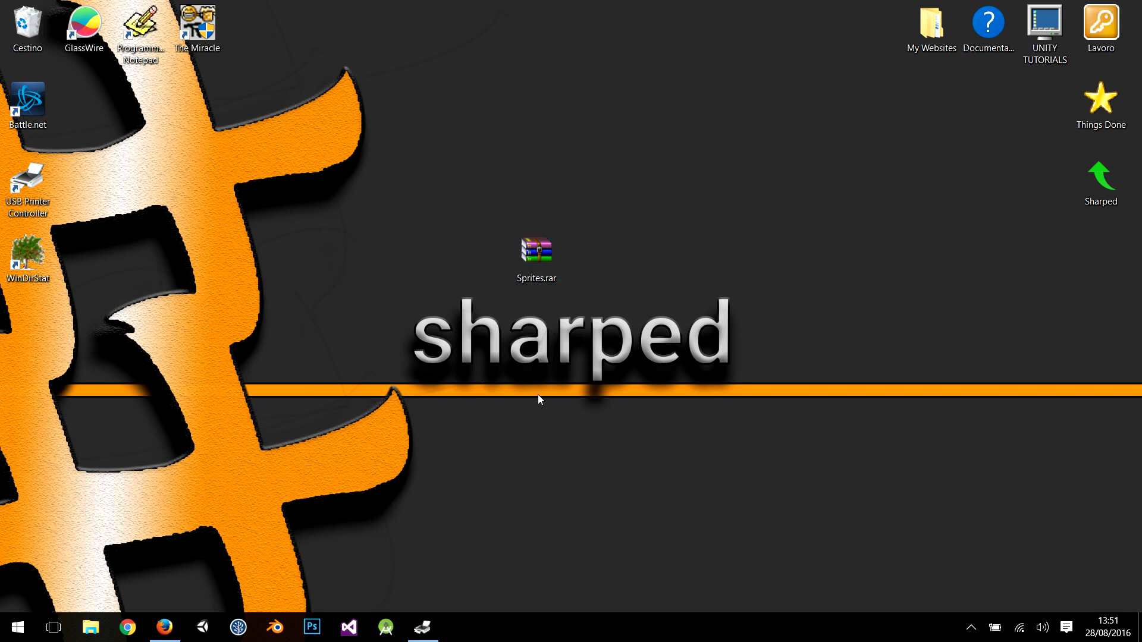
pyautogui.click(202, 628)
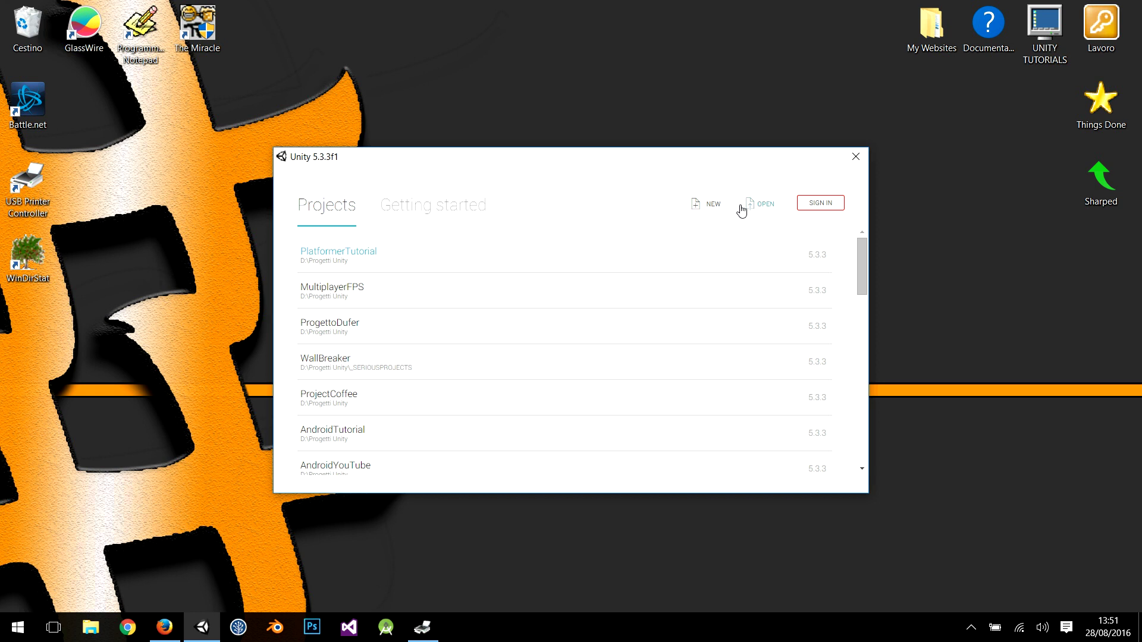
# - Create a new 2D Unity project named PlatformYoutube in D:\Progetti Unity
pyautogui.click(714, 209)
pyautogui.click(479, 375)
pyautogui.moveTo(539, 289); pyautogui.dragTo(396, 294)
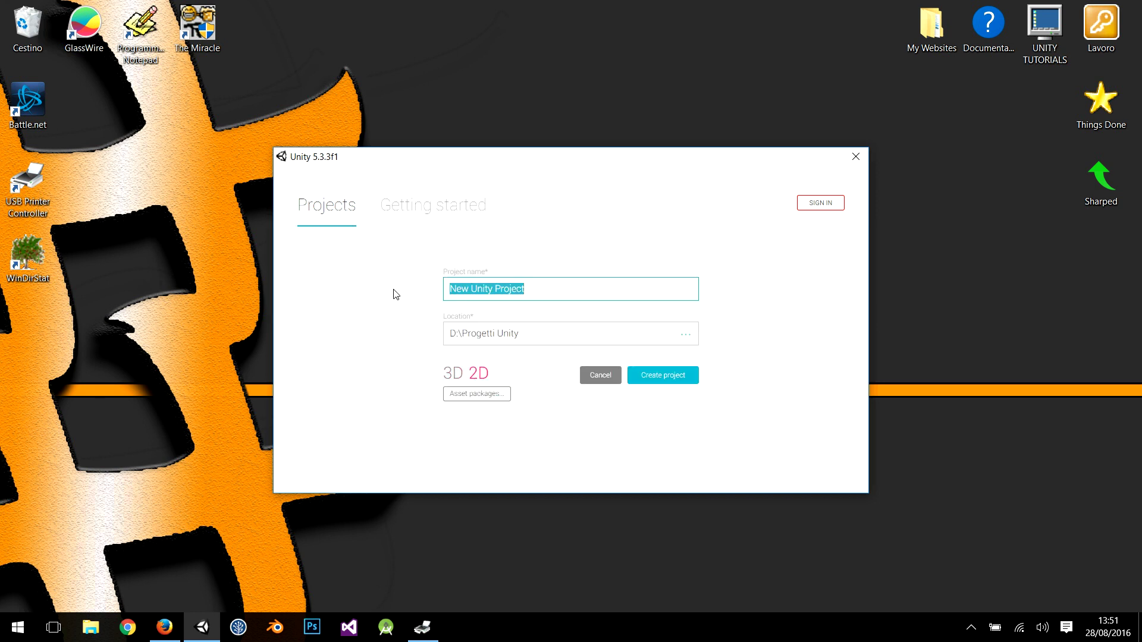
pyautogui.write('Pl')
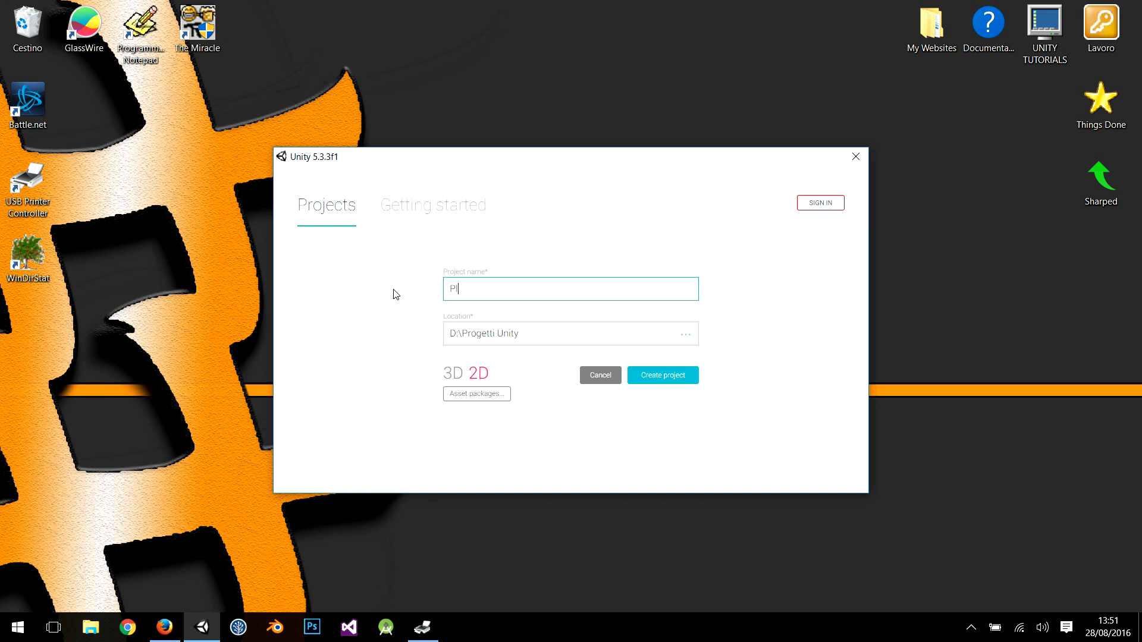
pyautogui.write('atform')
pyautogui.write('Youtube')
pyautogui.click(665, 373)
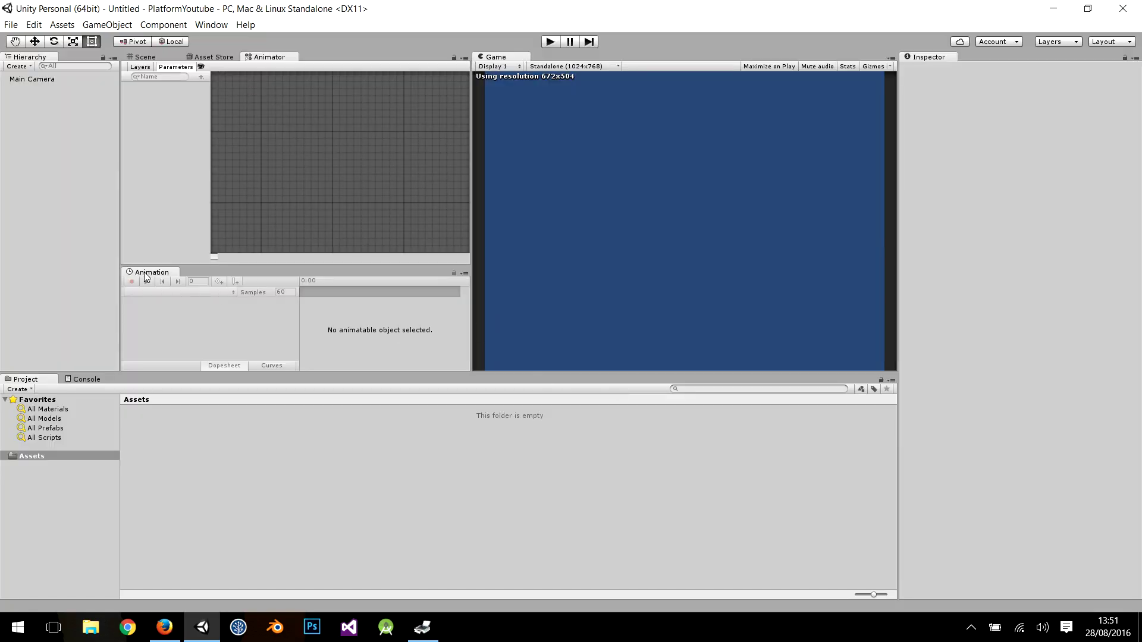
# - Dock the Animation panel beside the Console and widen the Animator area
pyautogui.moveTo(149, 272); pyautogui.dragTo(139, 395)
pyautogui.click(24, 379)
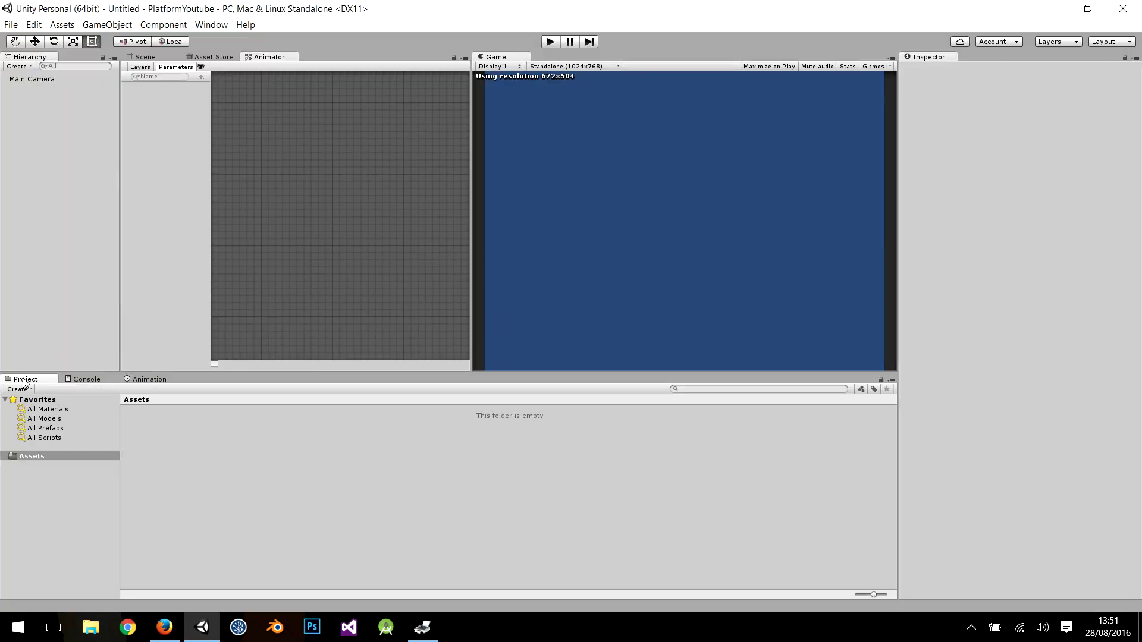
pyautogui.moveTo(471, 195); pyautogui.dragTo(515, 210)
# - Create a Sprites folder inside Assets, then show the Windows desktop
pyautogui.click(64, 469)
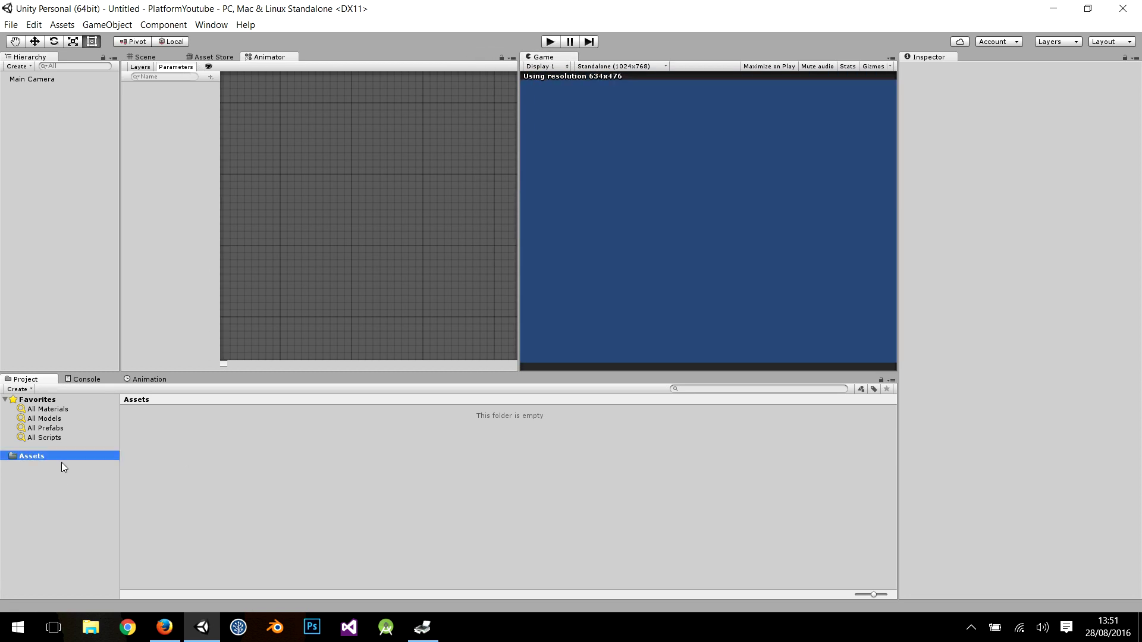
pyautogui.rightClick(81, 453)
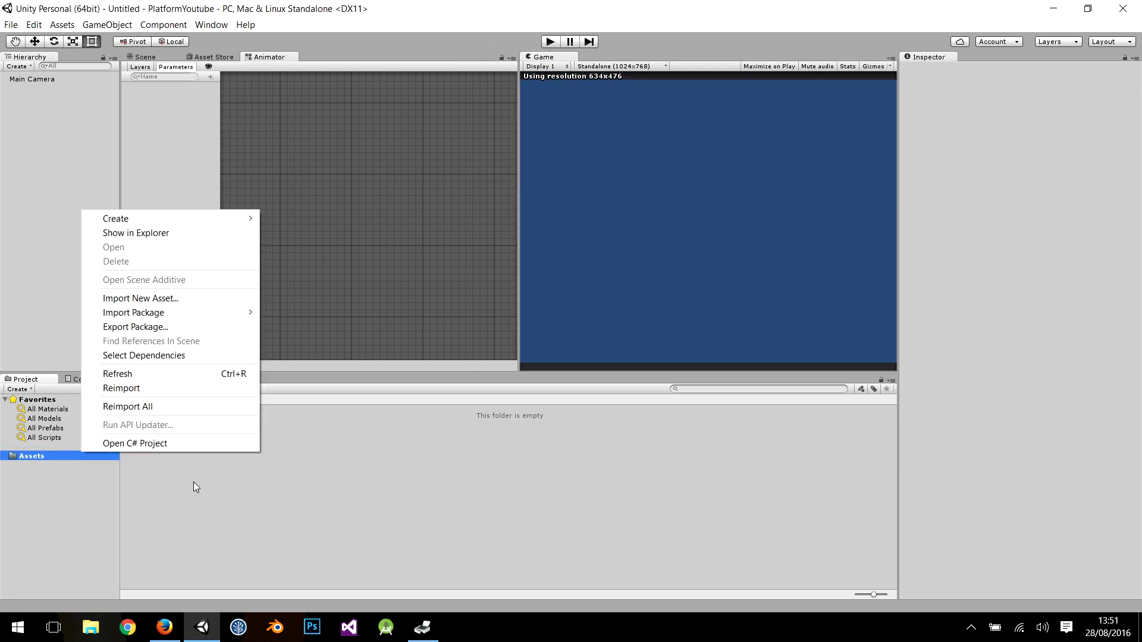
pyautogui.moveTo(162, 219)
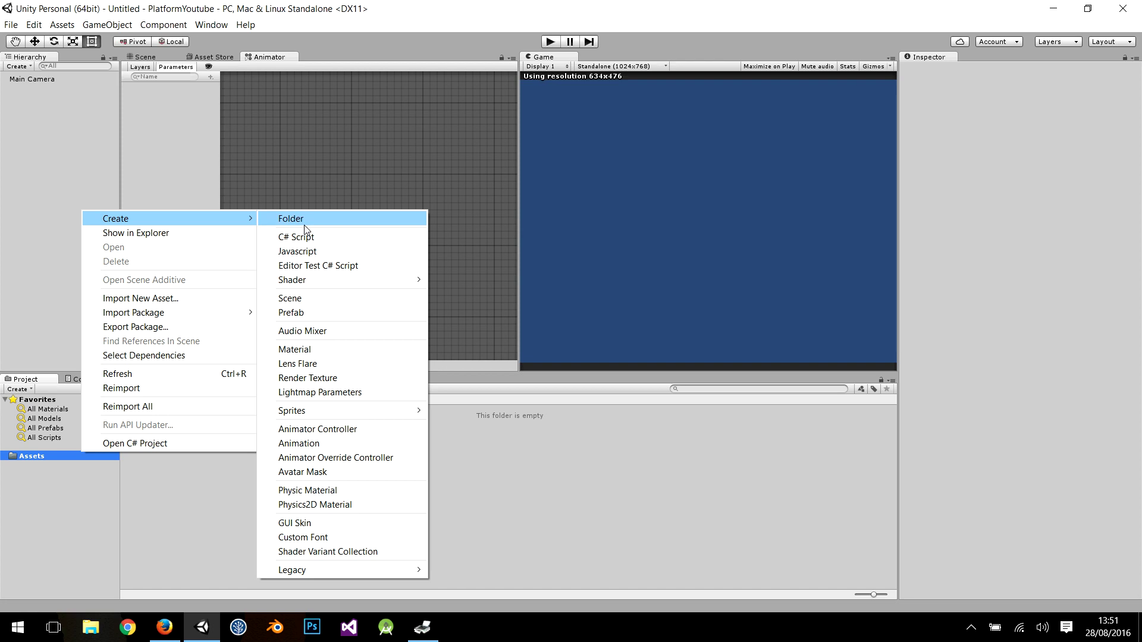
pyautogui.click(291, 219)
pyautogui.write('Sprites')
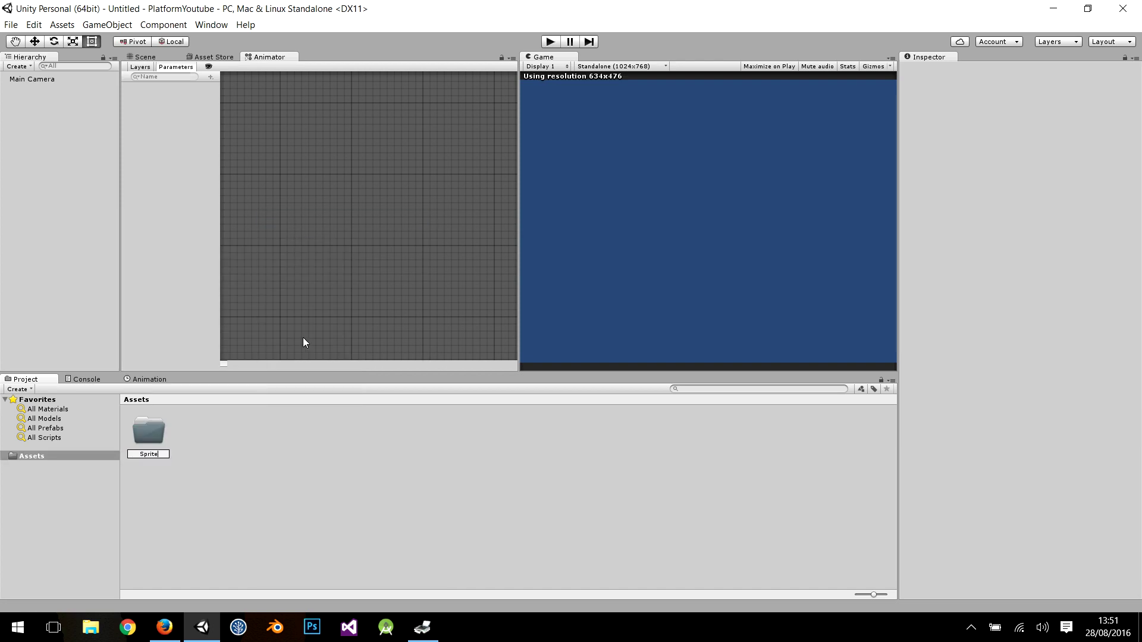
pyautogui.press('Return')
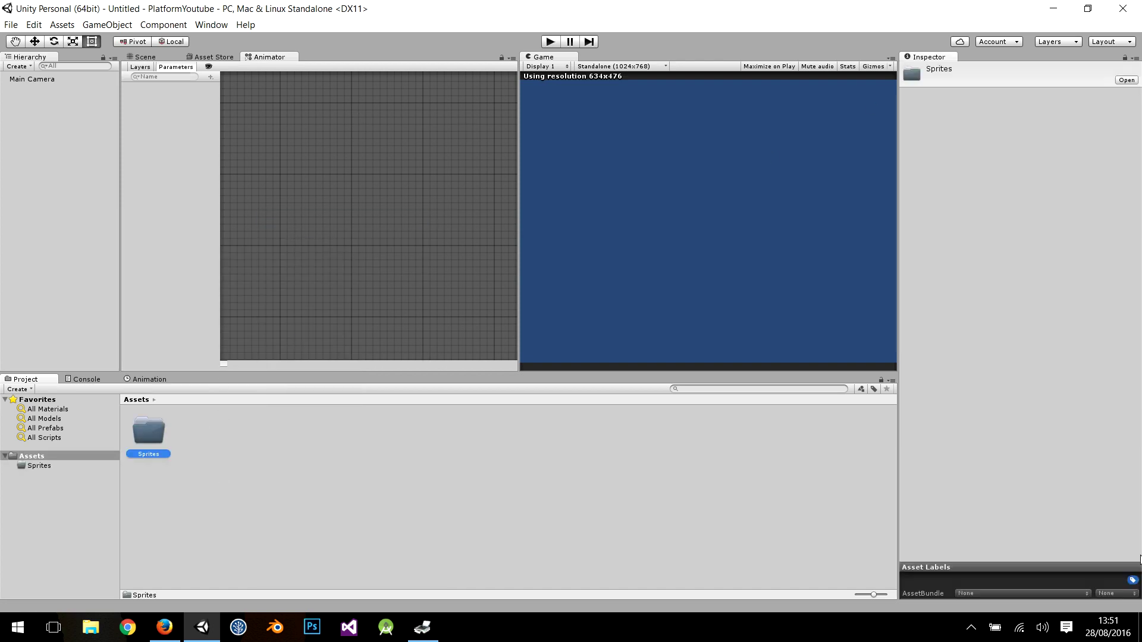
pyautogui.click(1108, 627)
pyautogui.click(1139, 627)
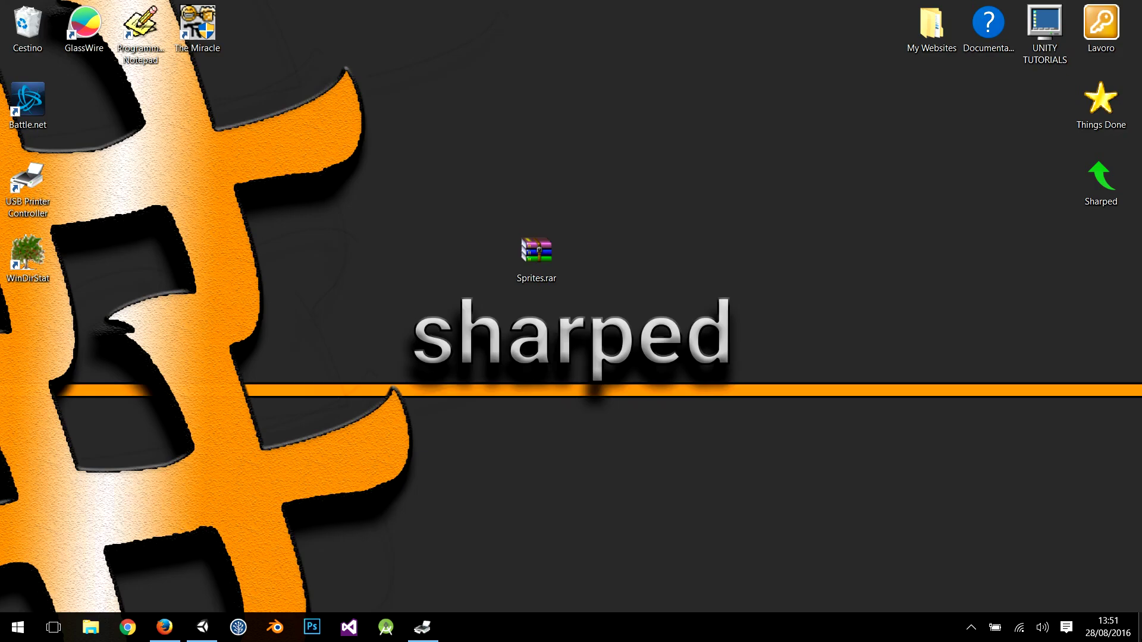
# - Open Sprites.rar in WinRAR, dismiss the trial notice, and open Unity's Sprites folder
pyautogui.doubleClick(536, 251)
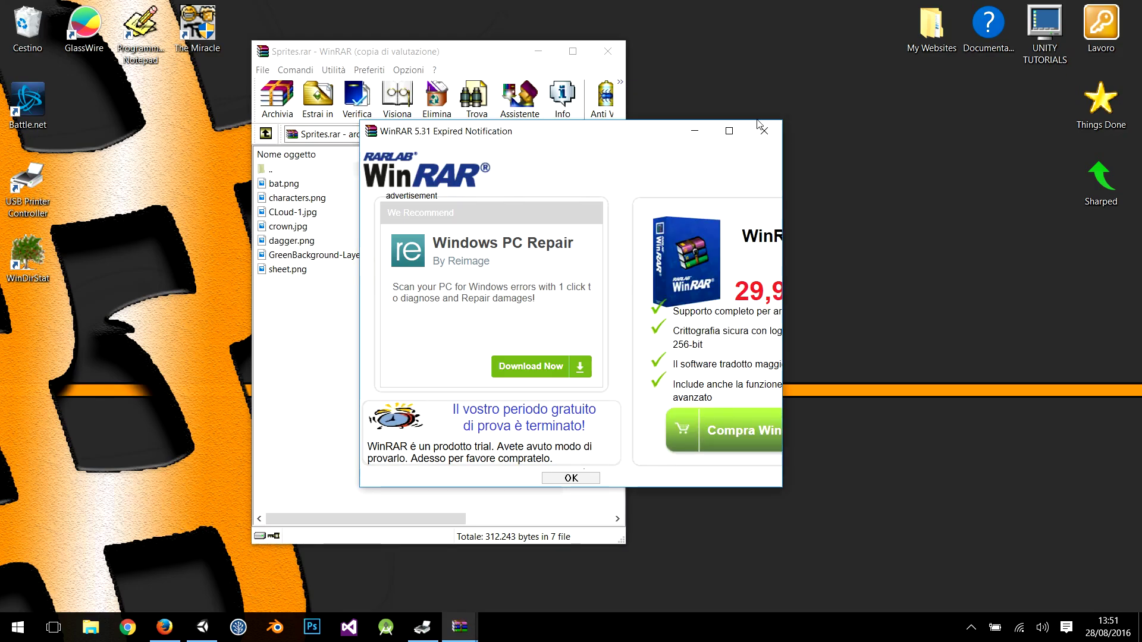
pyautogui.click(765, 131)
pyautogui.moveTo(441, 40)
pyautogui.mouseDown()
pyautogui.moveTo(442, 56)
pyautogui.moveTo(888, 105)
pyautogui.mouseUp()
pyautogui.click(203, 628)
pyautogui.click(460, 627)
pyautogui.click(215, 469)
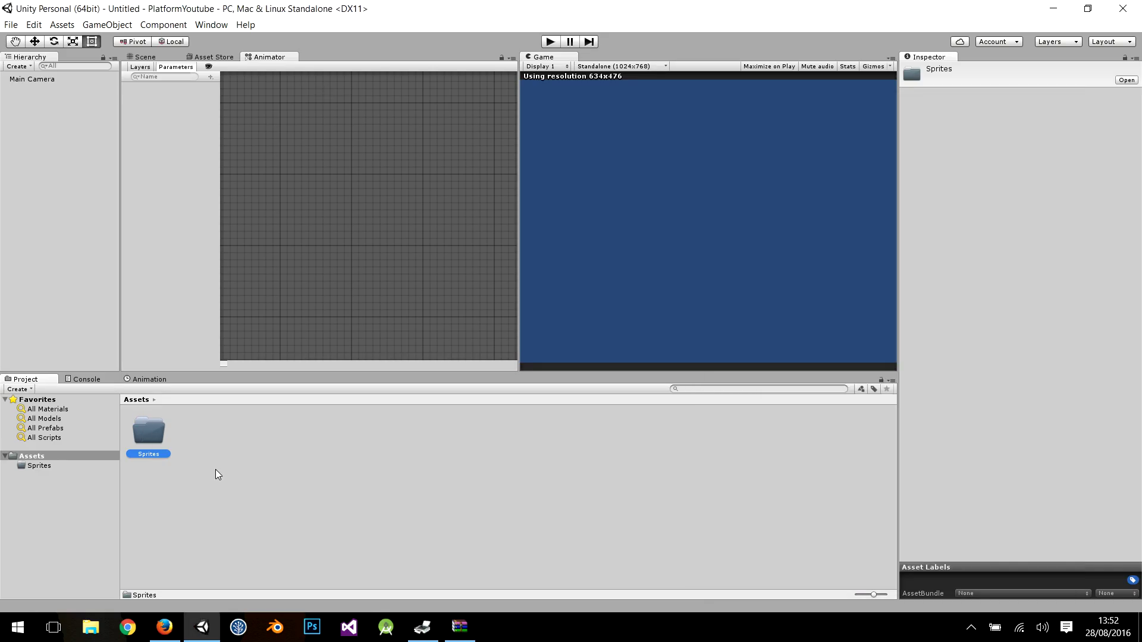
pyautogui.doubleClick(155, 418)
pyautogui.click(460, 628)
# - Drag the seven archive images into Unity's Sprites folder; after copy errors, force-quit Unity
pyautogui.moveTo(745, 449)
pyautogui.mouseDown()
pyautogui.moveTo(732, 237)
pyautogui.moveTo(367, 483)
pyautogui.moveTo(387, 533)
pyautogui.mouseUp()
pyautogui.click(688, 258)
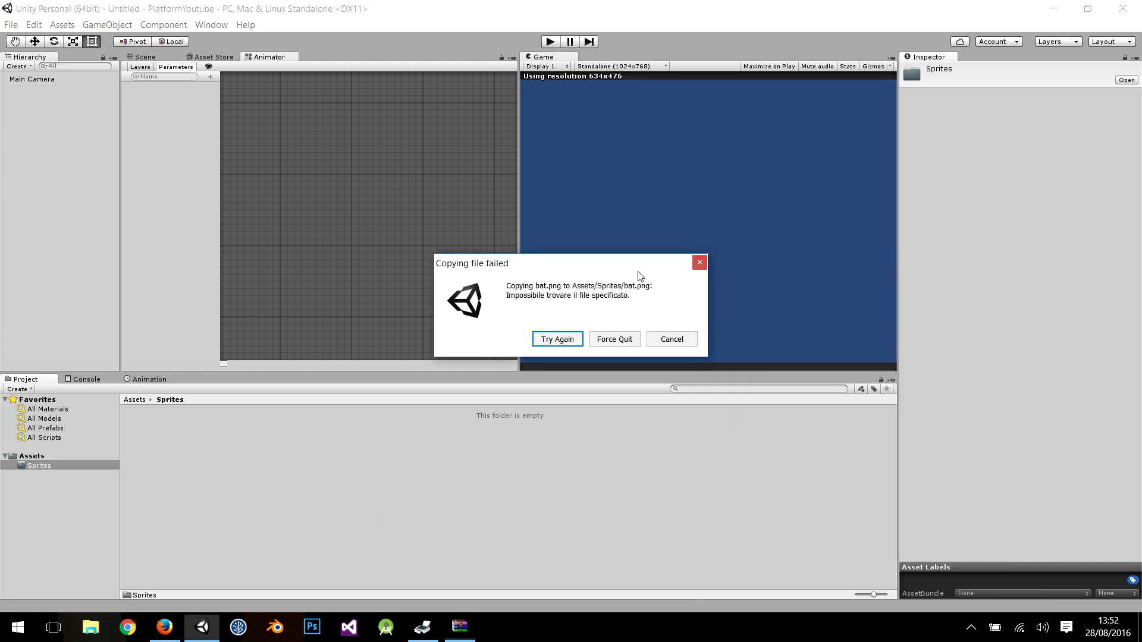
pyautogui.click(700, 263)
pyautogui.click(660, 336)
pyautogui.click(607, 343)
pyautogui.click(710, 354)
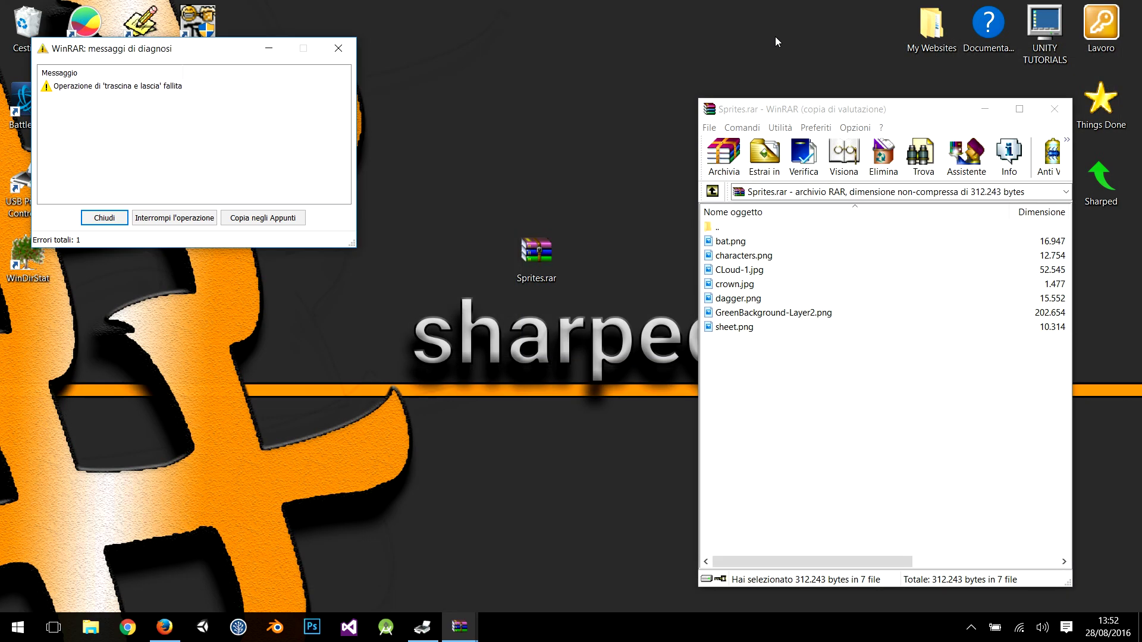
pyautogui.click(342, 50)
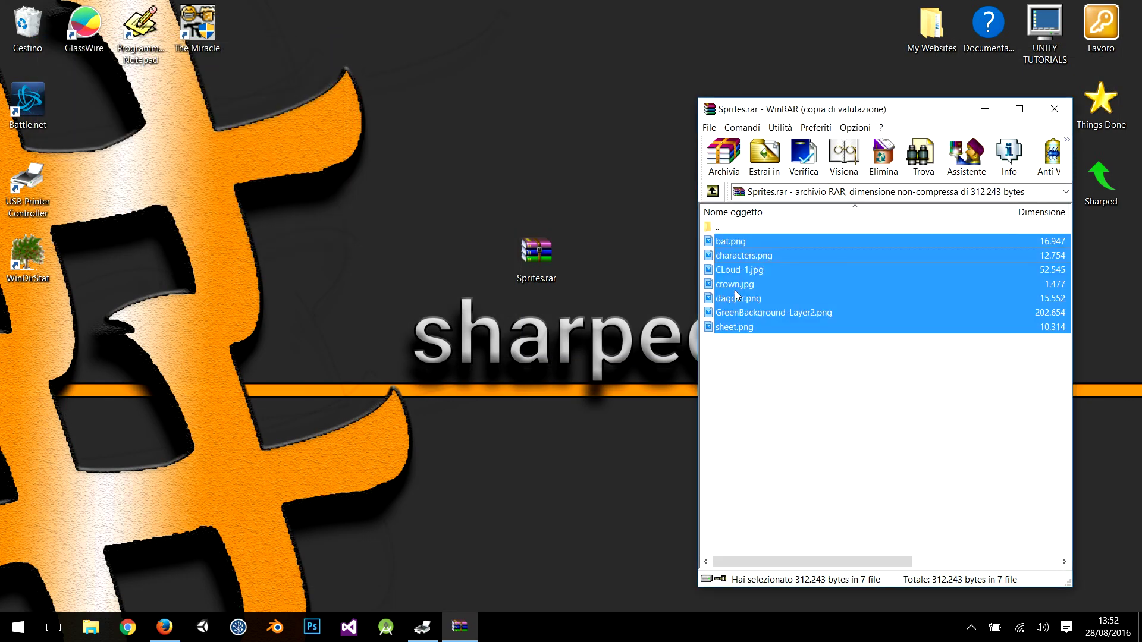
# - Extract the seven images into a new desktop folder named Sprites, then reopen Unity
pyautogui.rightClick(453, 392)
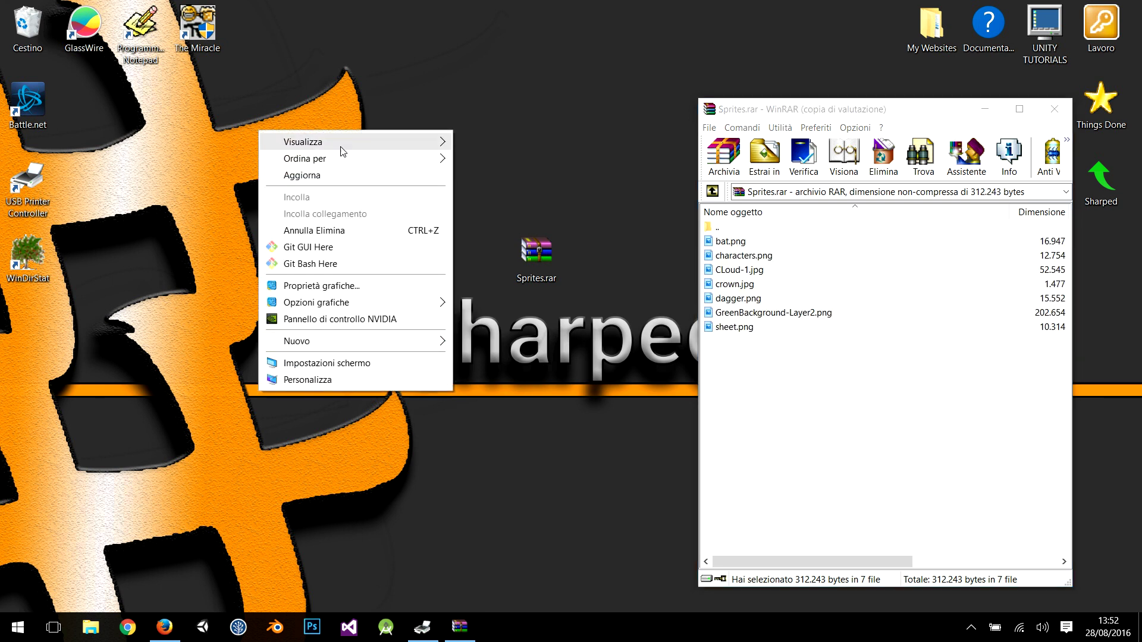
pyautogui.moveTo(360, 340)
pyautogui.click(236, 344)
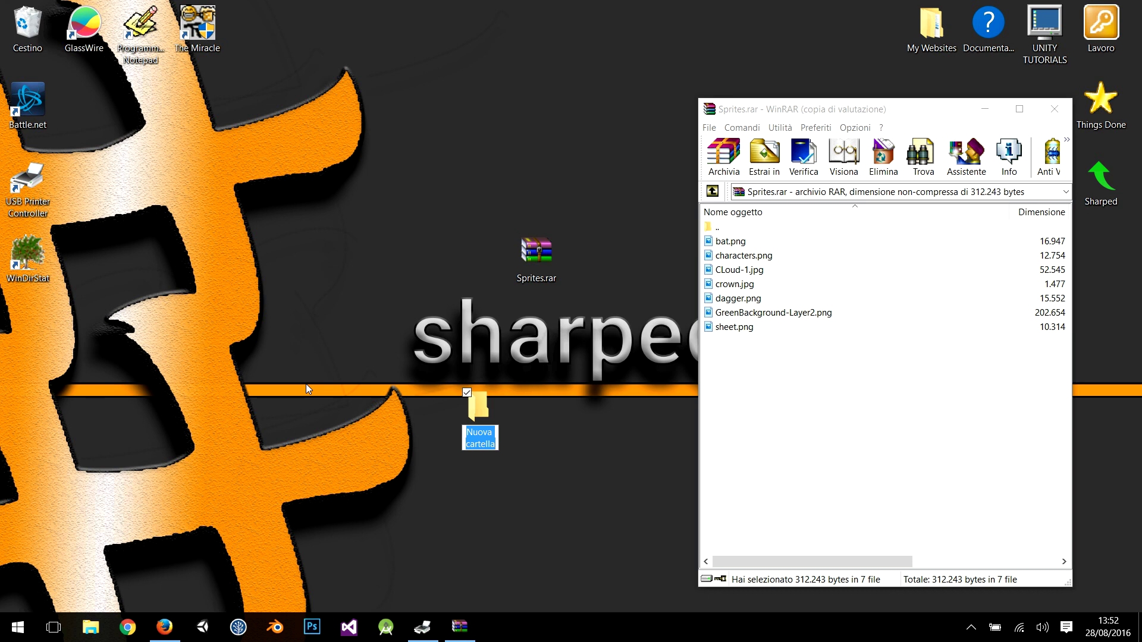
pyautogui.write('Sprites')
pyautogui.press('Return')
pyautogui.moveTo(759, 296)
pyautogui.mouseDown()
pyautogui.moveTo(665, 350)
pyautogui.moveTo(479, 411)
pyautogui.mouseUp()
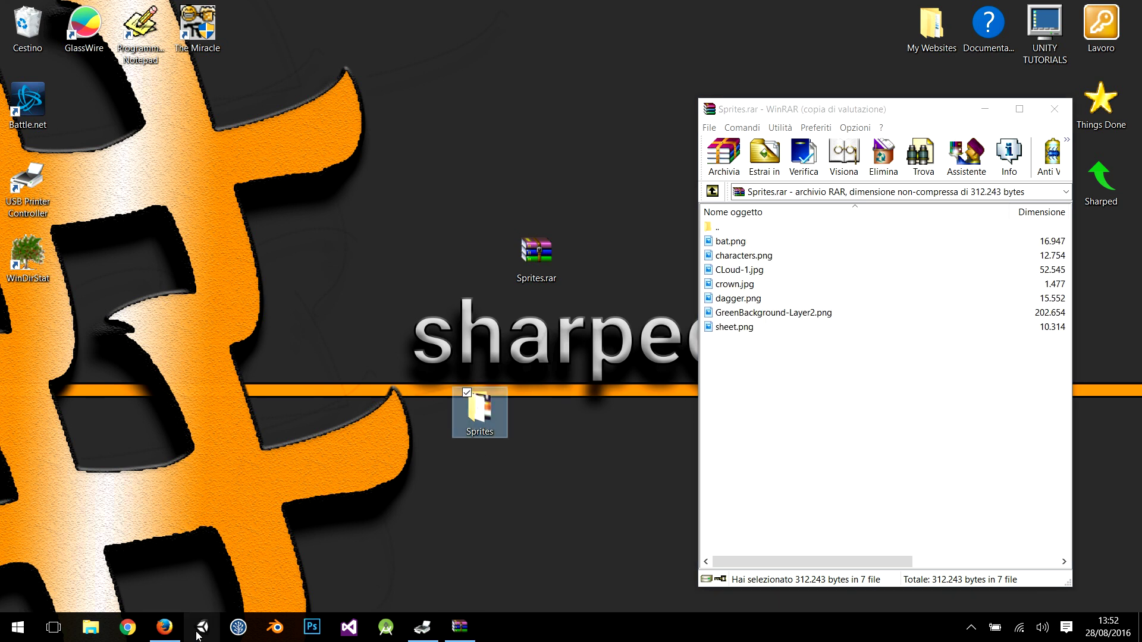
pyautogui.click(198, 635)
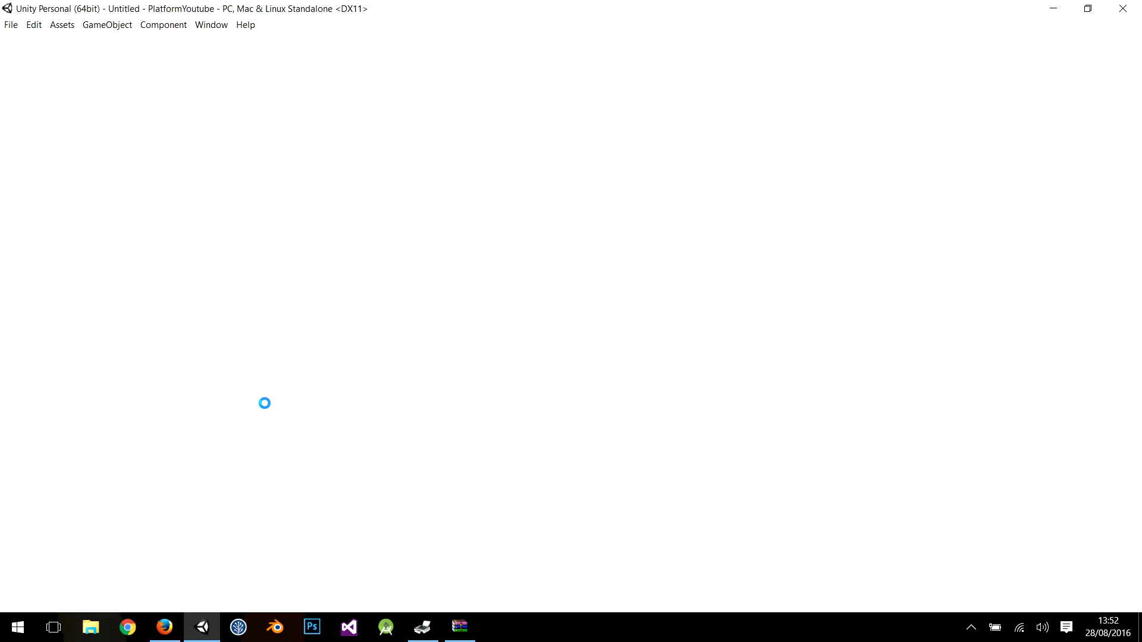
pyautogui.hotkey('alt', 'Tab')
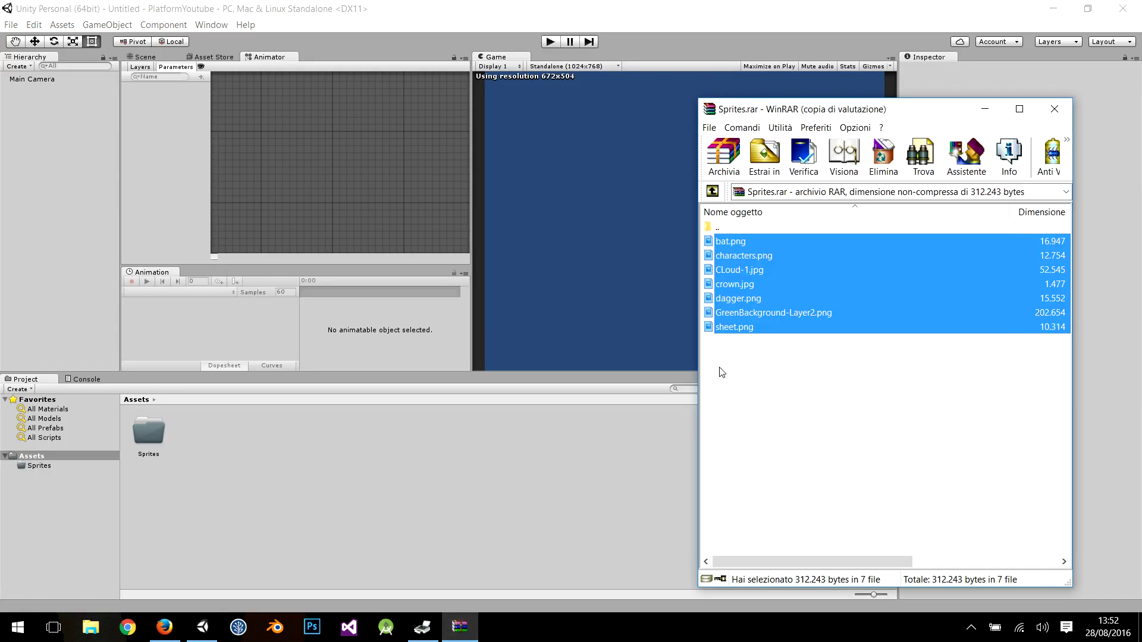
# - Close WinRAR and drag the seven images from the desktop Sprites folder into Unity's Sprites folder
pyautogui.click(1045, 111)
pyautogui.doubleClick(477, 4)
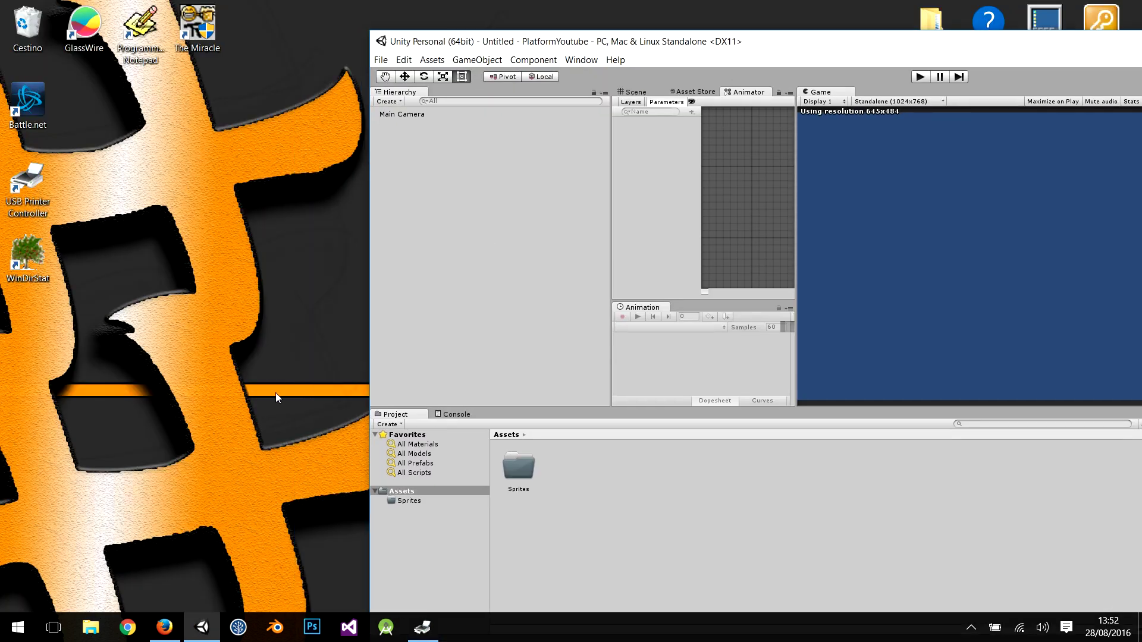
pyautogui.moveTo(511, 42); pyautogui.dragTo(796, 49)
pyautogui.doubleClick(495, 409)
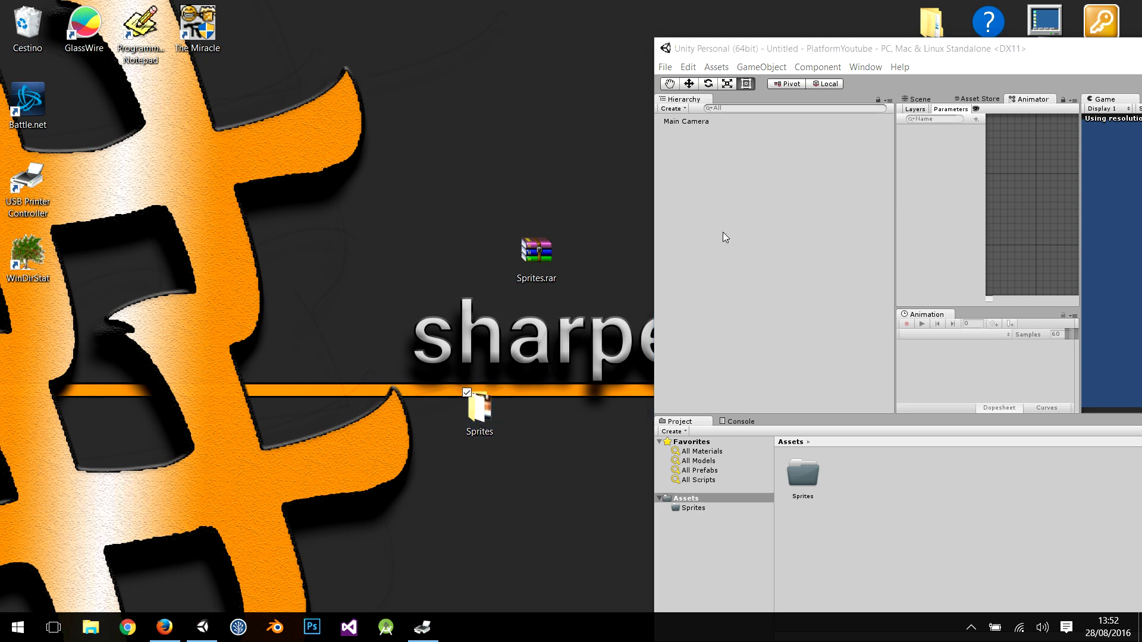
pyautogui.click(748, 52)
pyautogui.moveTo(473, 131); pyautogui.dragTo(154, 130)
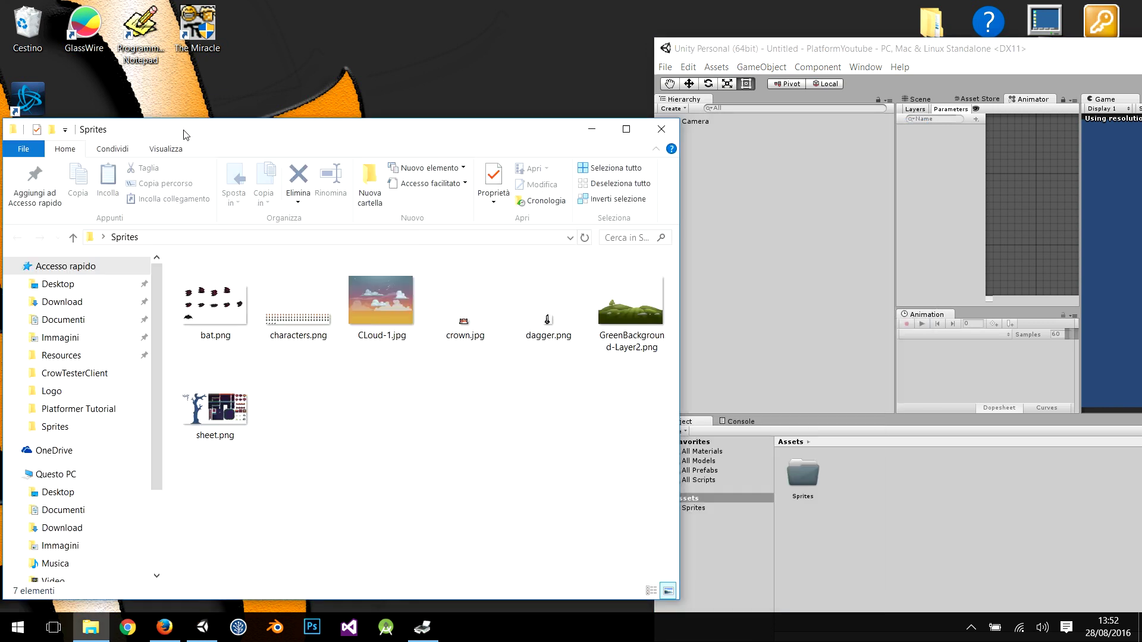
pyautogui.moveTo(156, 517)
pyautogui.mouseDown()
pyautogui.moveTo(571, 280)
pyautogui.moveTo(772, 472)
pyautogui.moveTo(819, 487)
pyautogui.mouseUp()
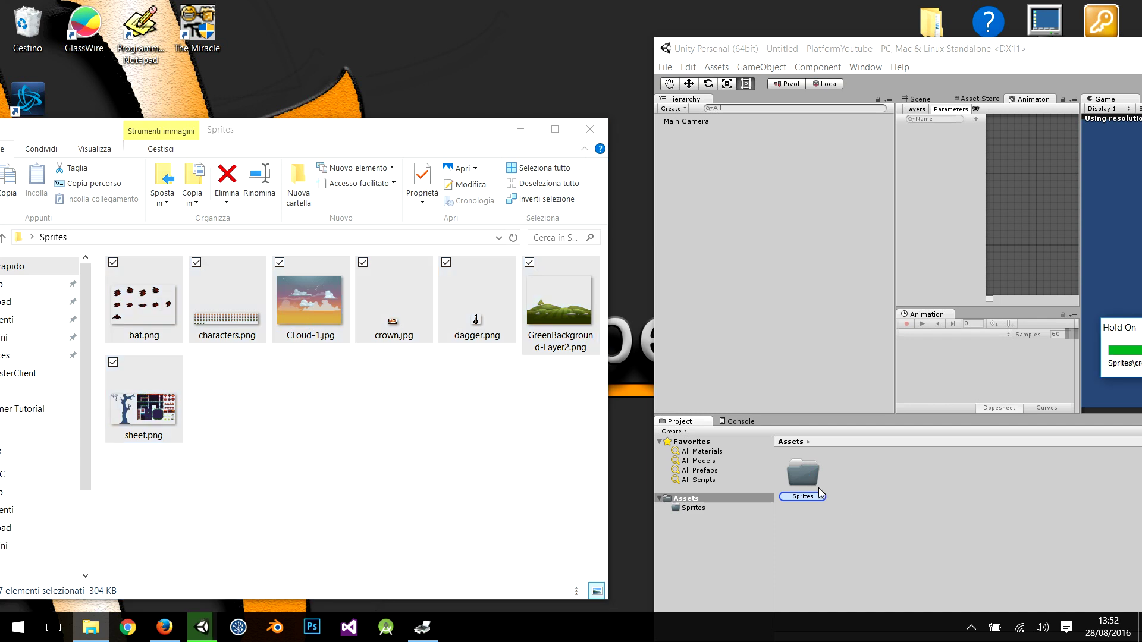
pyautogui.doubleClick(837, 53)
# - Open the Sprites folder, dock the Animation panel beside Project, and narrow the Hierarchy
pyautogui.doubleClick(150, 434)
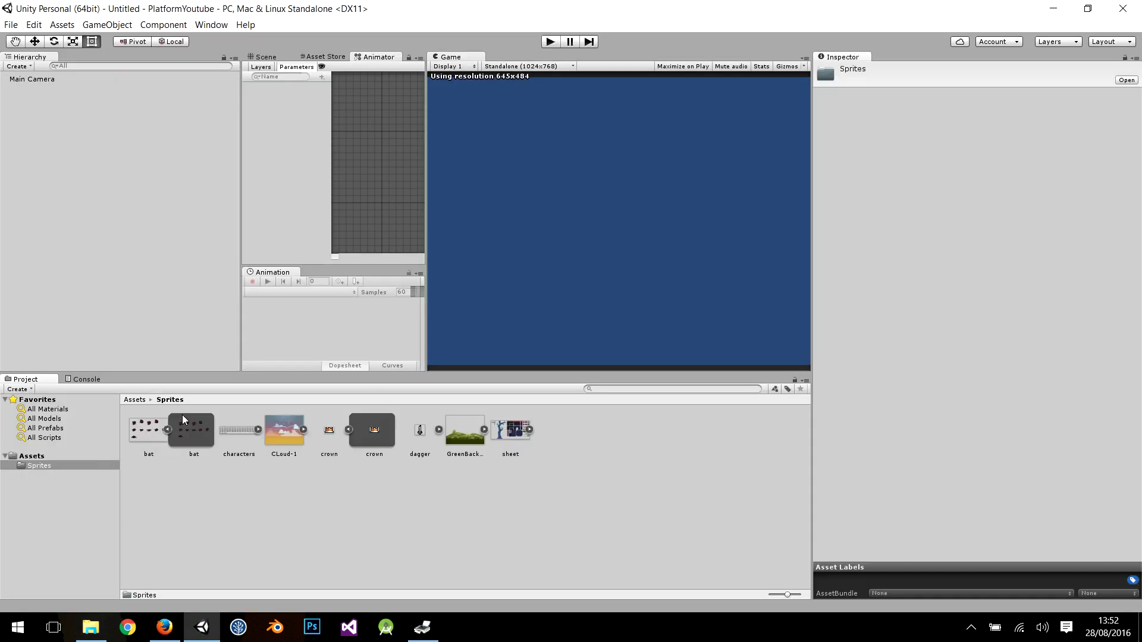
pyautogui.moveTo(272, 272); pyautogui.dragTo(219, 437)
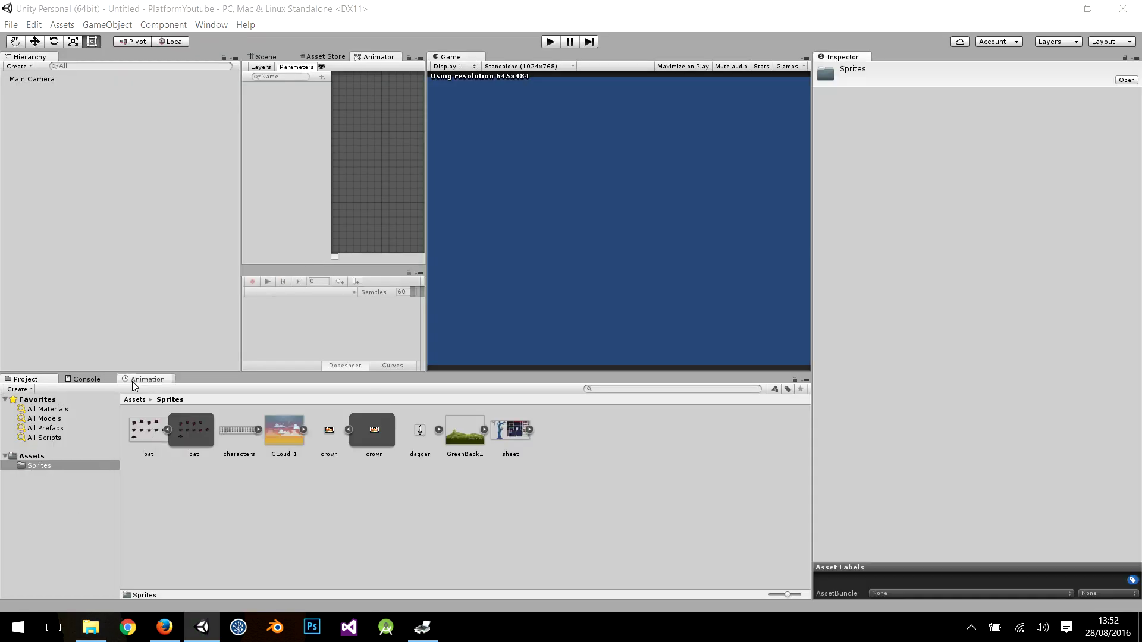
pyautogui.click(22, 379)
pyautogui.moveTo(241, 204); pyautogui.dragTo(122, 204)
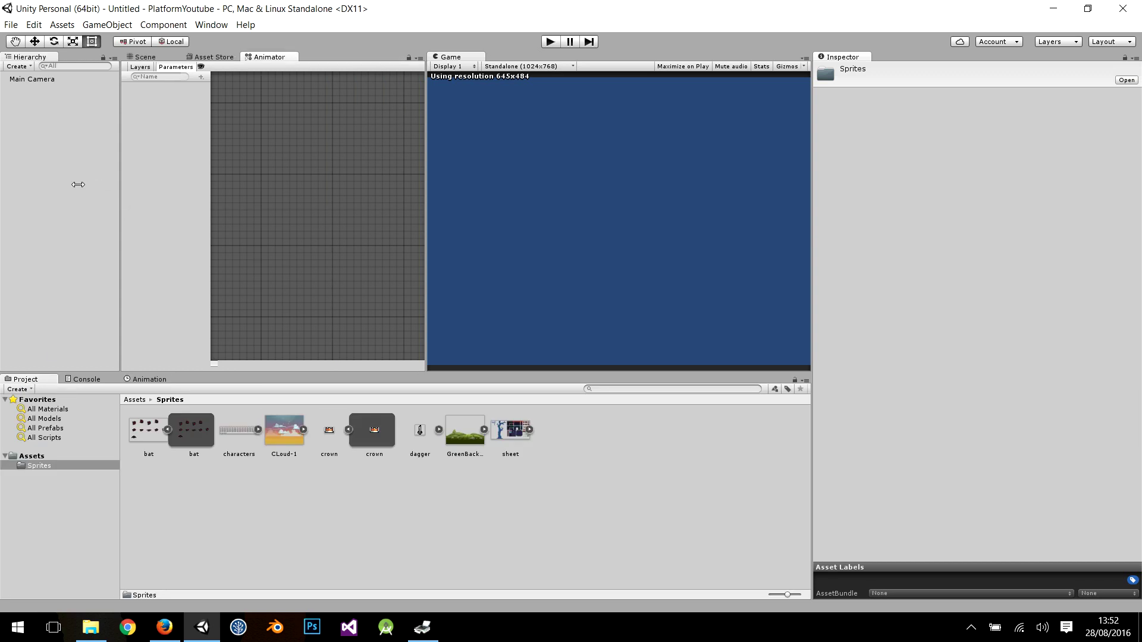
# - Give the characters sheet Texture Type Sprite (2D and UI) and Sprite Mode Multiple
pyautogui.click(141, 438)
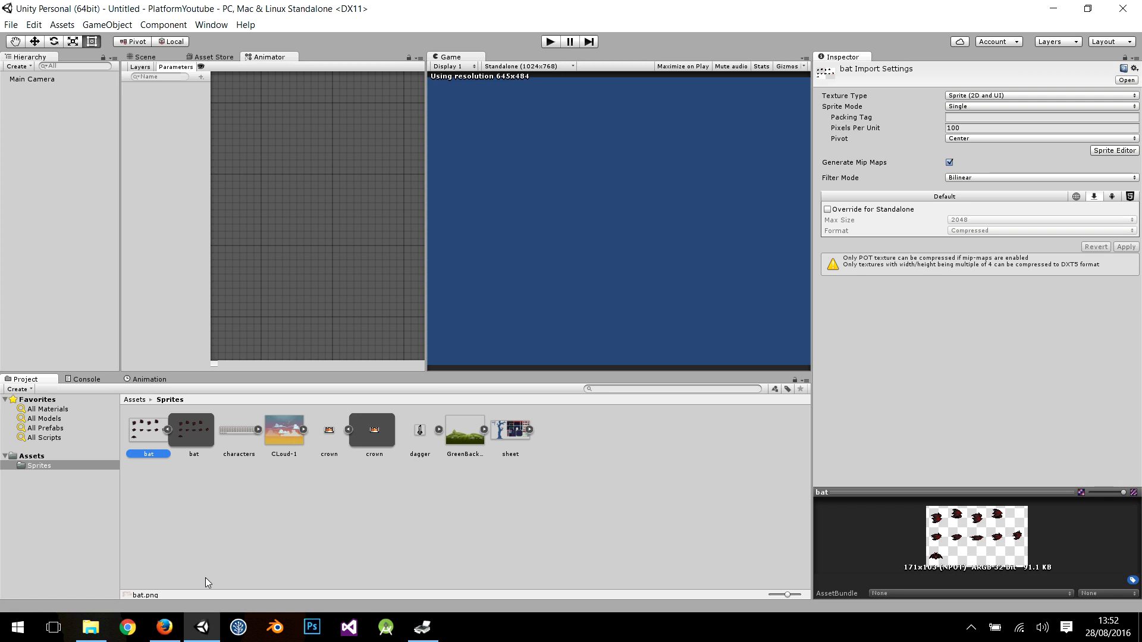
pyautogui.moveTo(939, 492); pyautogui.dragTo(939, 423)
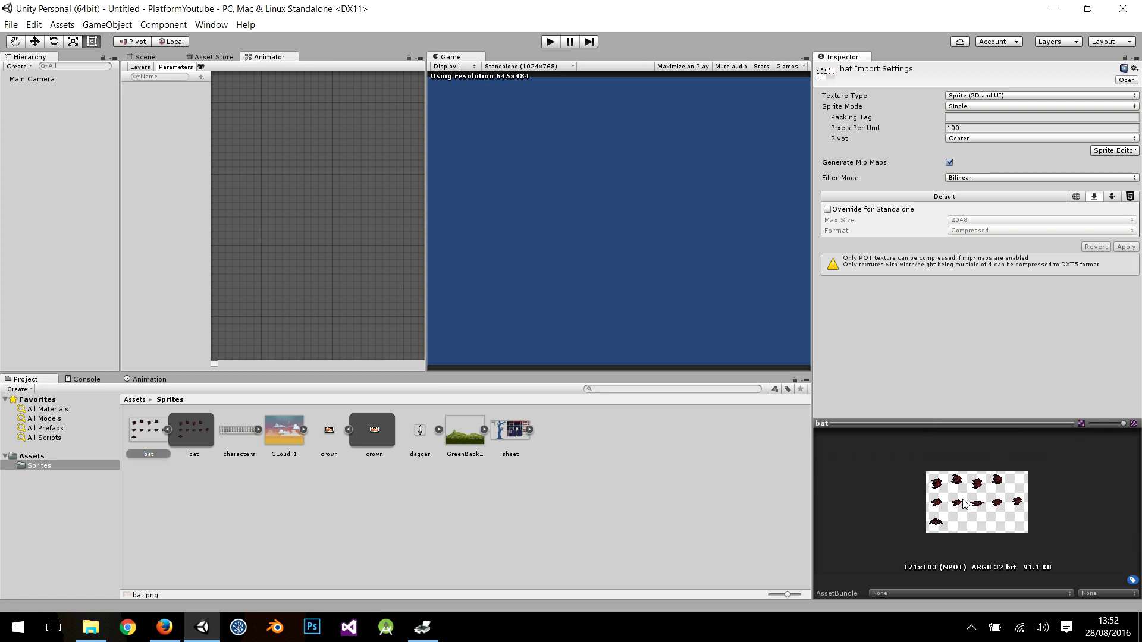
pyautogui.click(972, 96)
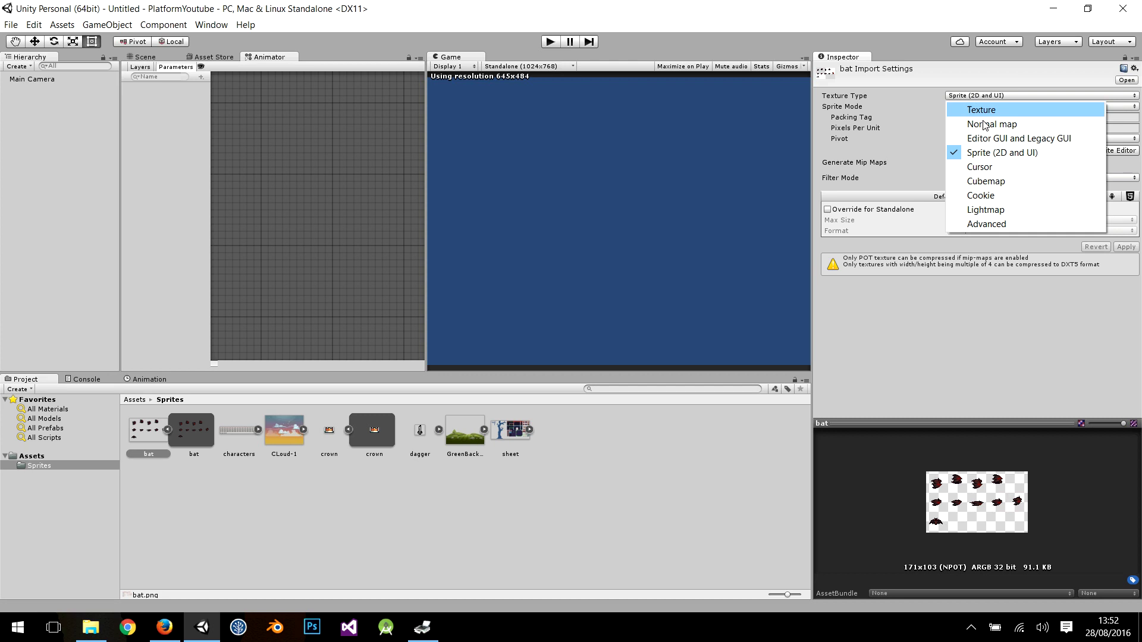
pyautogui.click(238, 430)
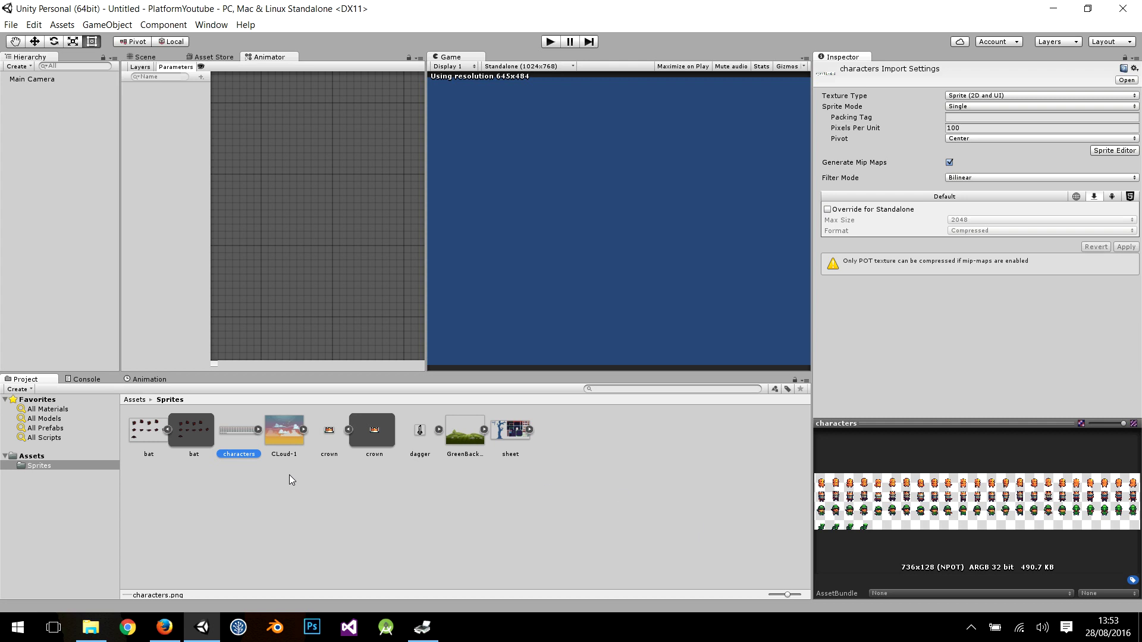
pyautogui.click(1046, 97)
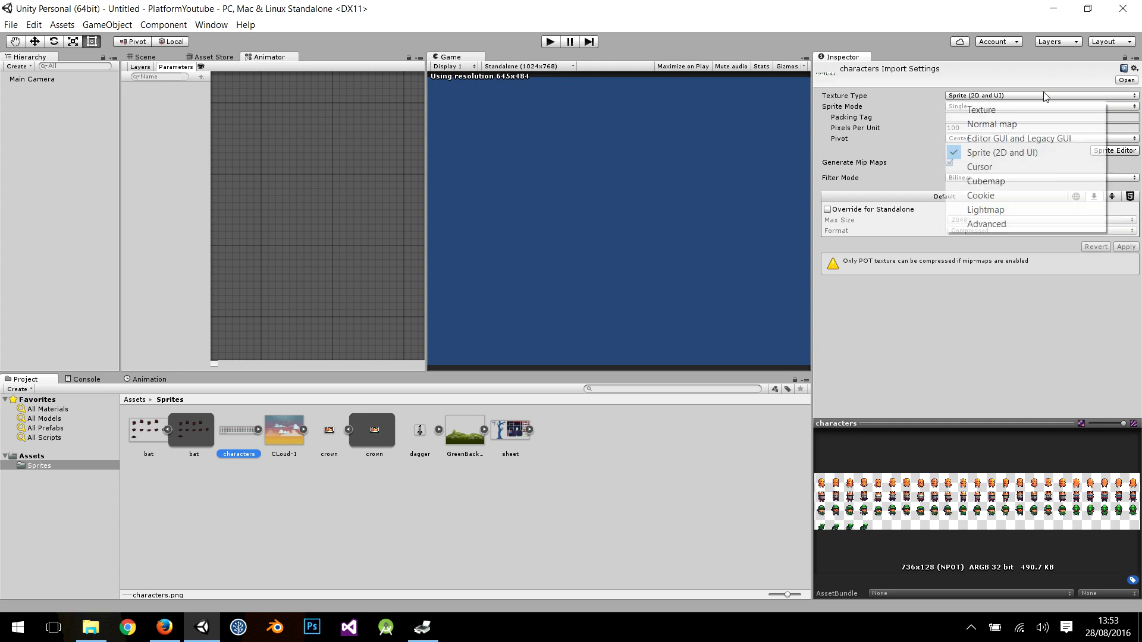
pyautogui.click(1046, 152)
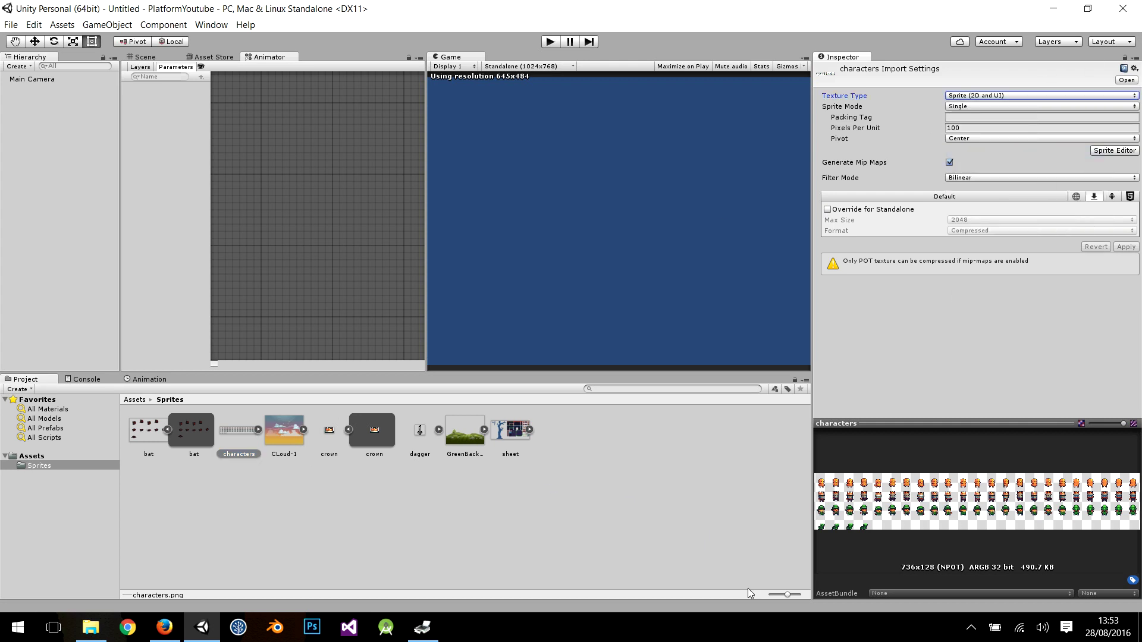
pyautogui.click(960, 107)
pyautogui.click(975, 137)
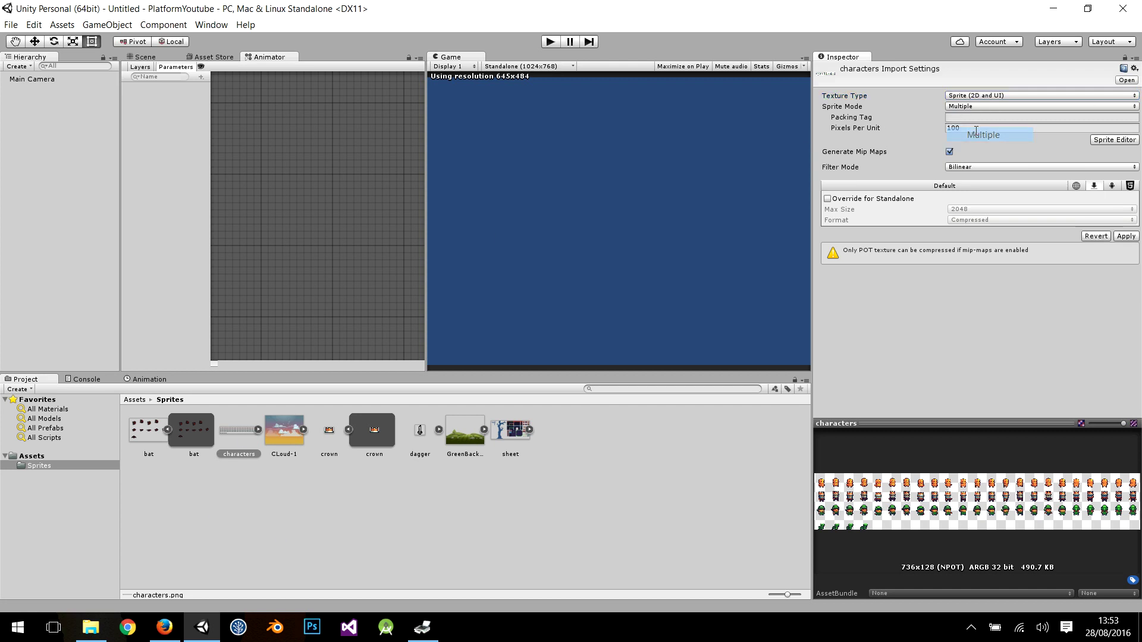
# - Set the characters sheet to 32 Pixels Per Unit, apply, and open the Sprite Editor
pyautogui.click(972, 129)
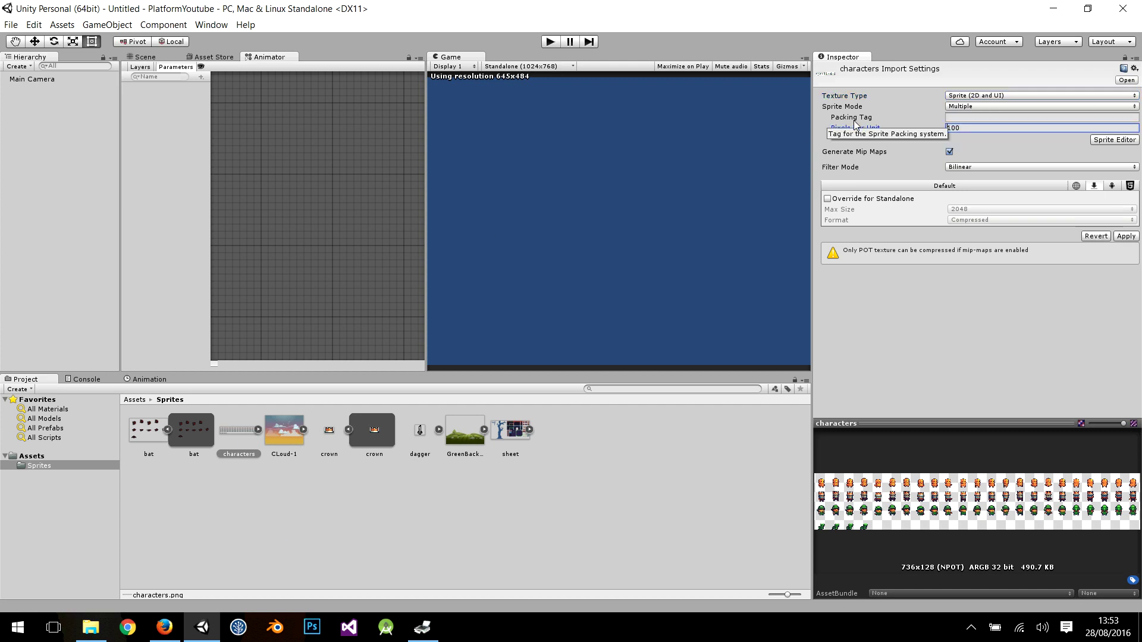
pyautogui.moveTo(973, 129); pyautogui.dragTo(955, 129)
pyautogui.write('32')
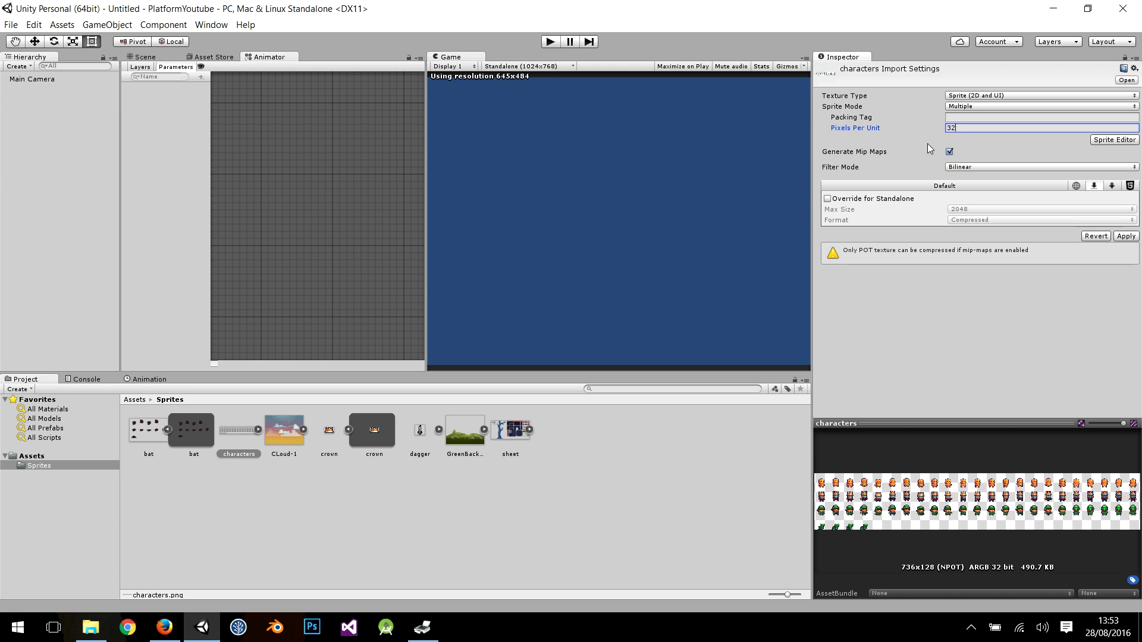
pyautogui.click(1110, 141)
pyautogui.click(627, 338)
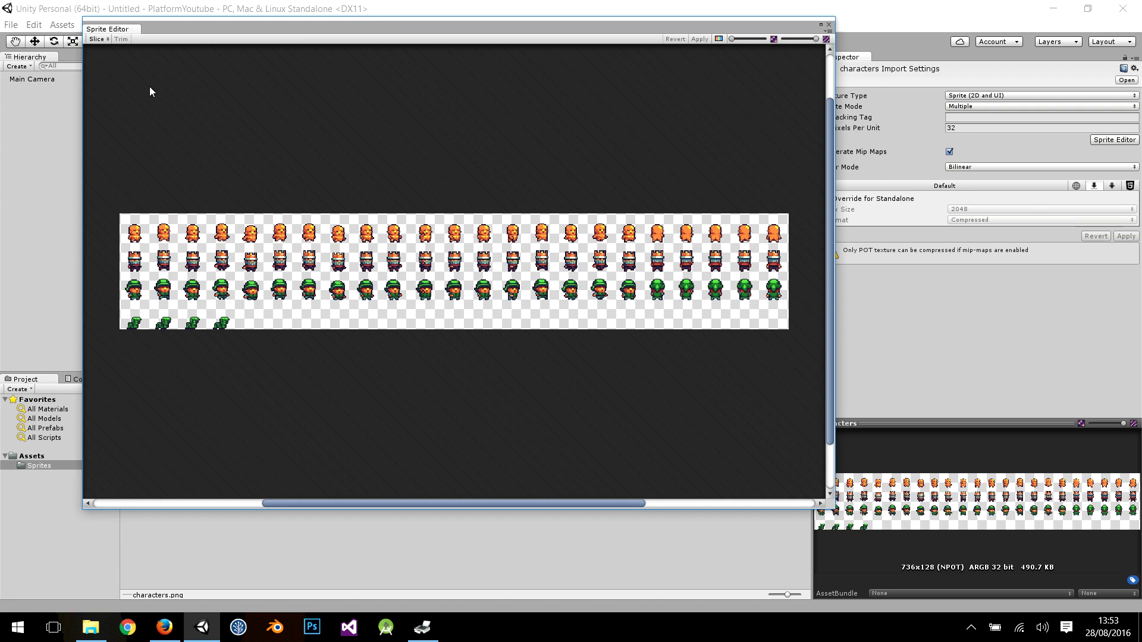
# - Automatically slice the characters sheet, check sprites like characters_37, apply and close the Sprite Editor
pyautogui.click(99, 39)
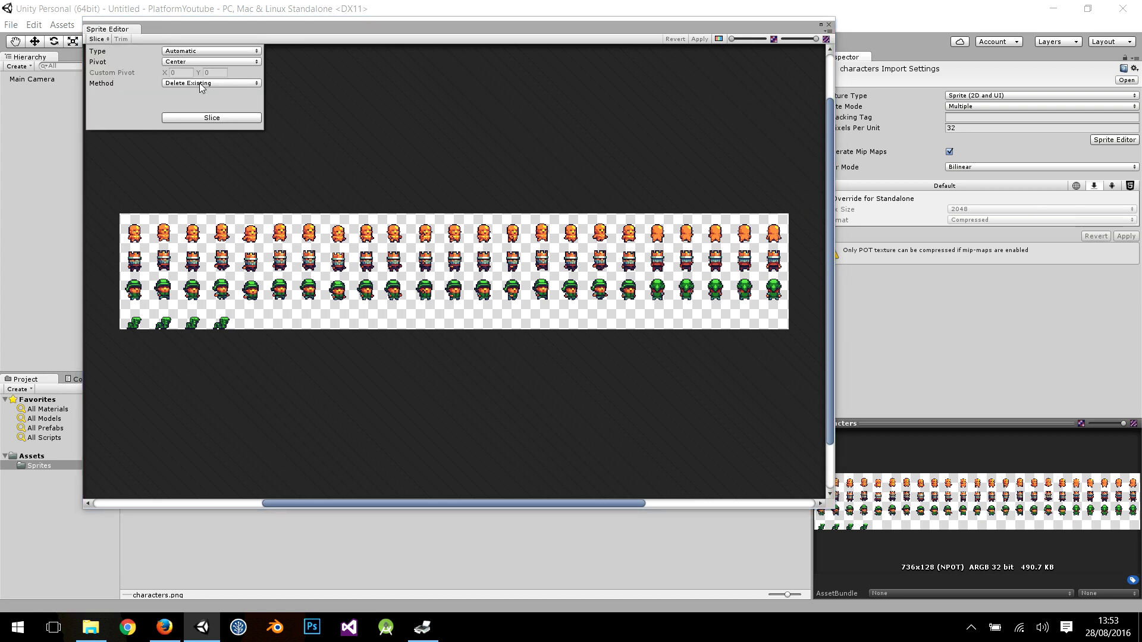
pyautogui.click(213, 119)
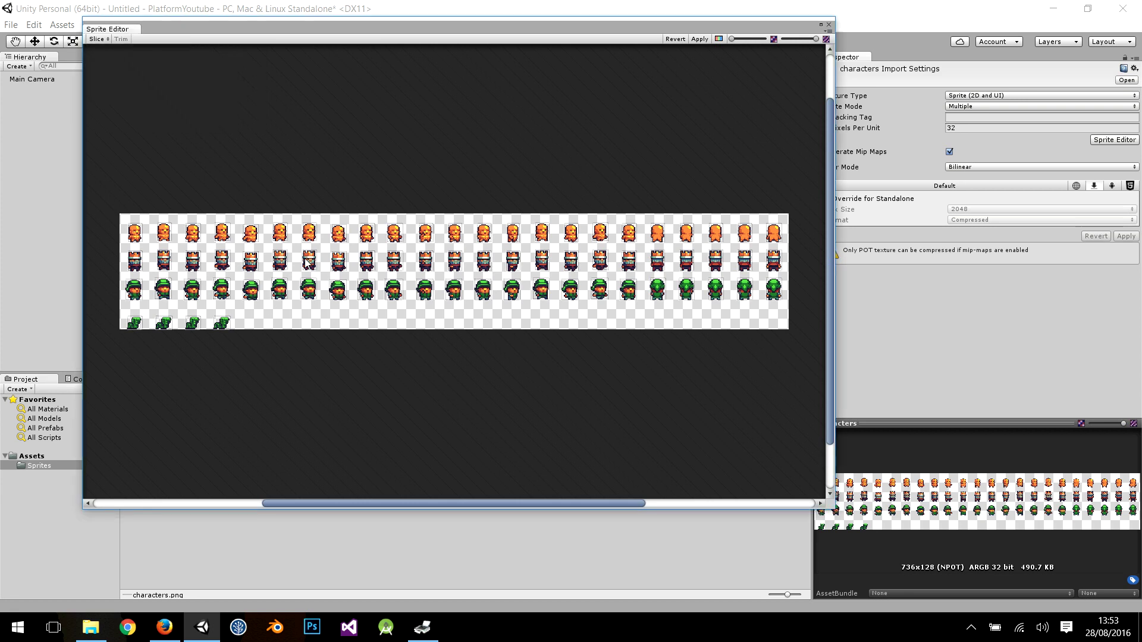
pyautogui.click(368, 262)
pyautogui.click(395, 262)
pyautogui.click(425, 261)
pyautogui.click(455, 262)
pyautogui.click(484, 262)
pyautogui.click(513, 262)
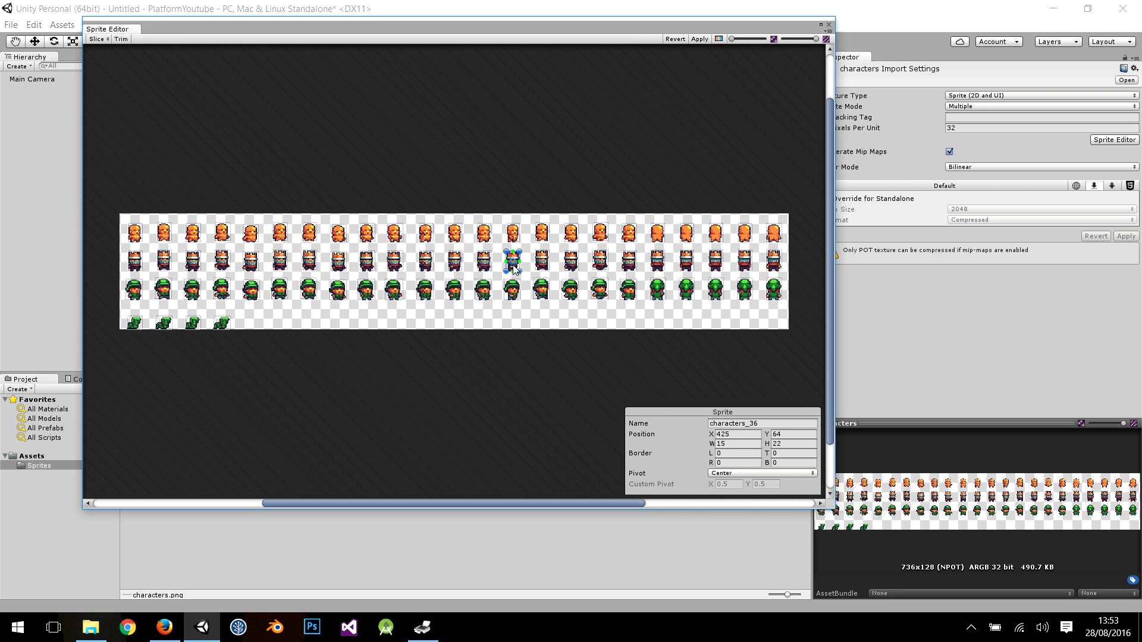
pyautogui.click(555, 260)
pyautogui.click(549, 261)
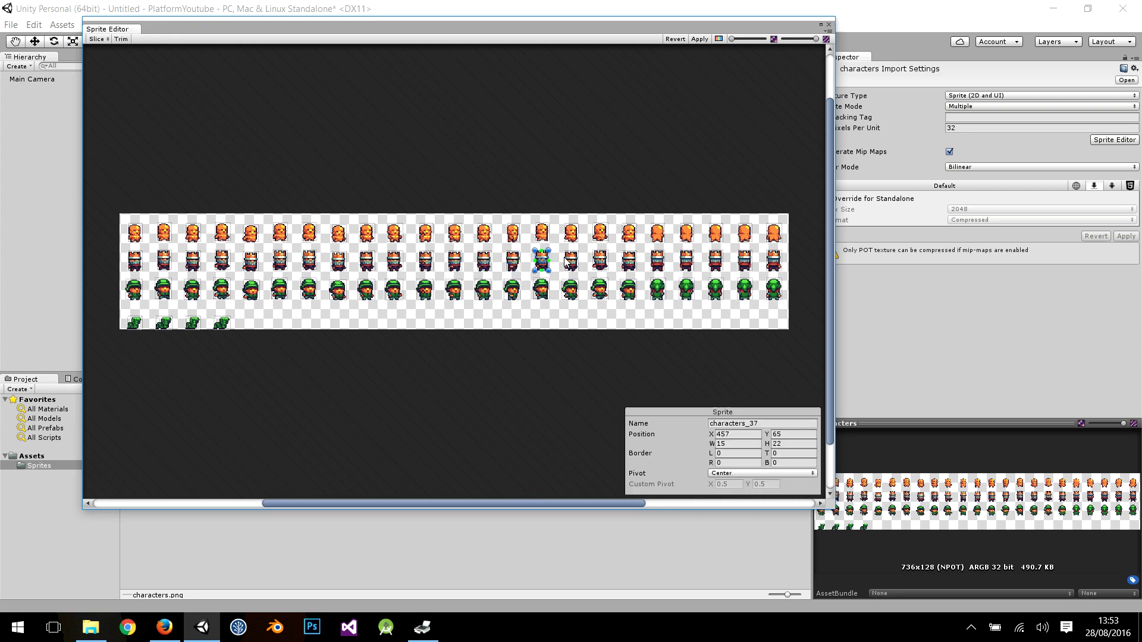
pyautogui.click(700, 39)
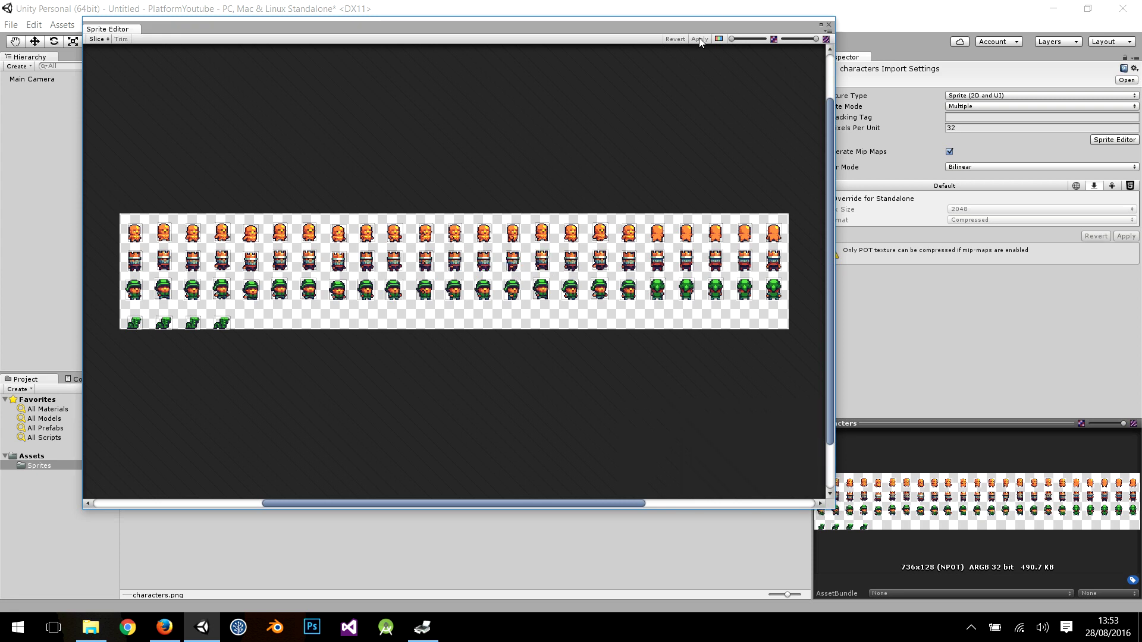
pyautogui.click(829, 25)
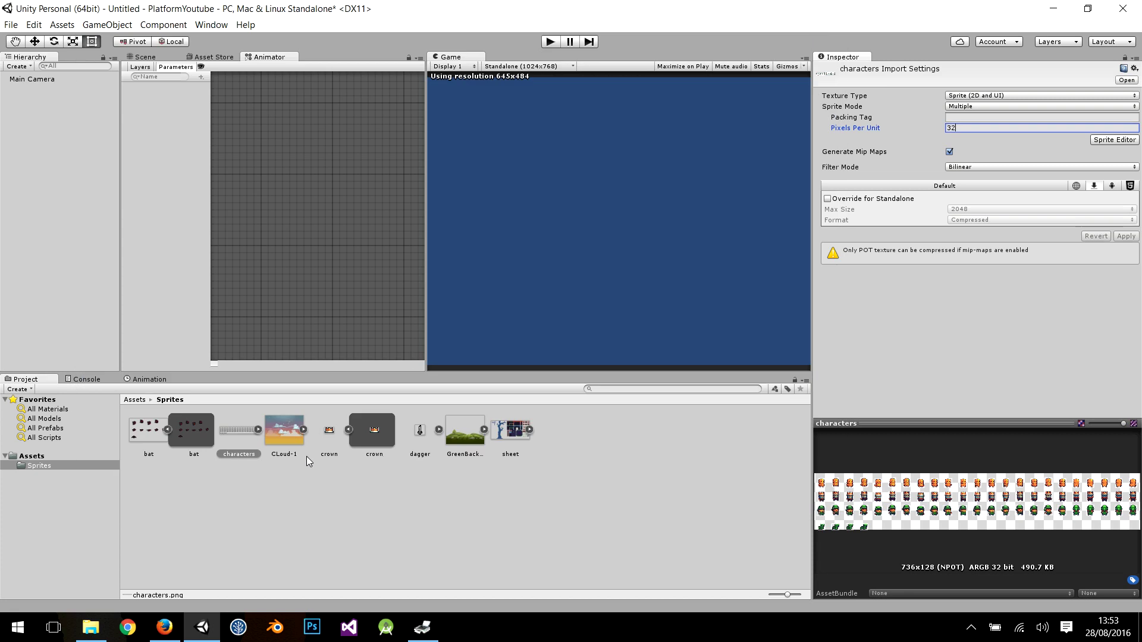
# - Set CLoud-1 to 40 Pixels Per Unit and apply
pyautogui.click(290, 454)
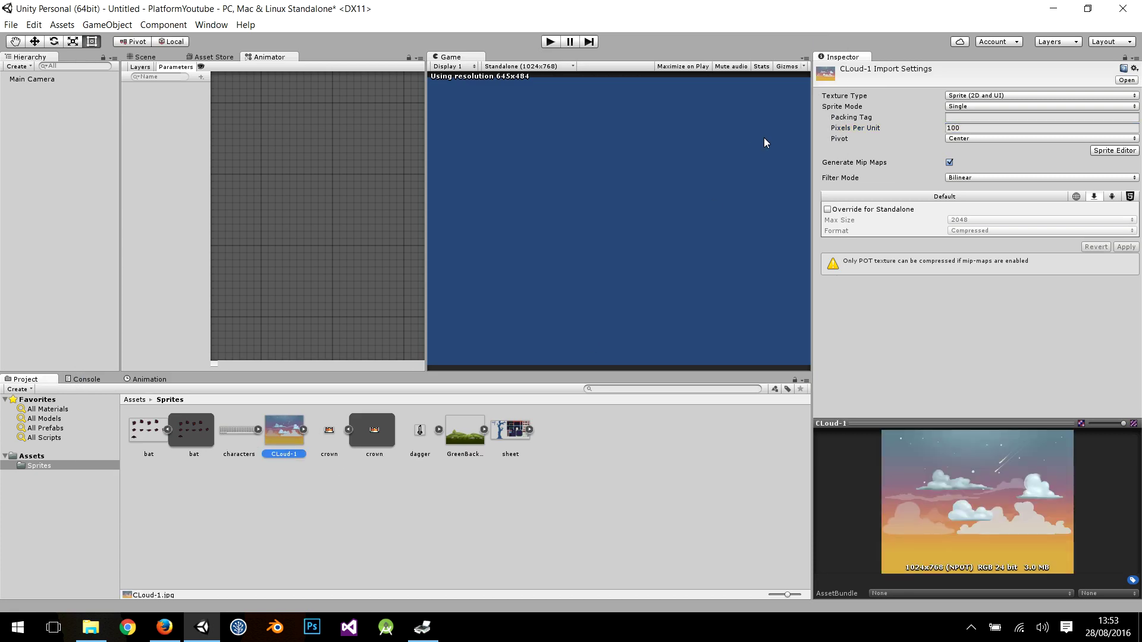
pyautogui.click(984, 126)
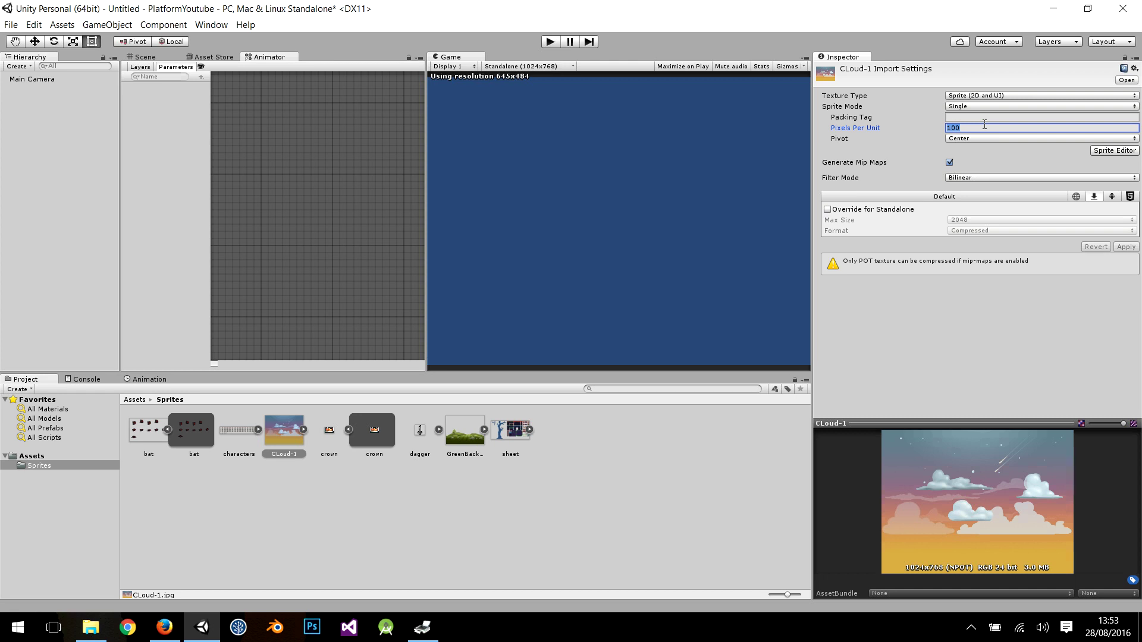
pyautogui.write('40')
pyautogui.click(1125, 247)
# - Set the crown and dagger sprites to 32 Pixels Per Unit
pyautogui.click(345, 446)
pyautogui.click(966, 130)
pyautogui.write('32')
pyautogui.click(1124, 247)
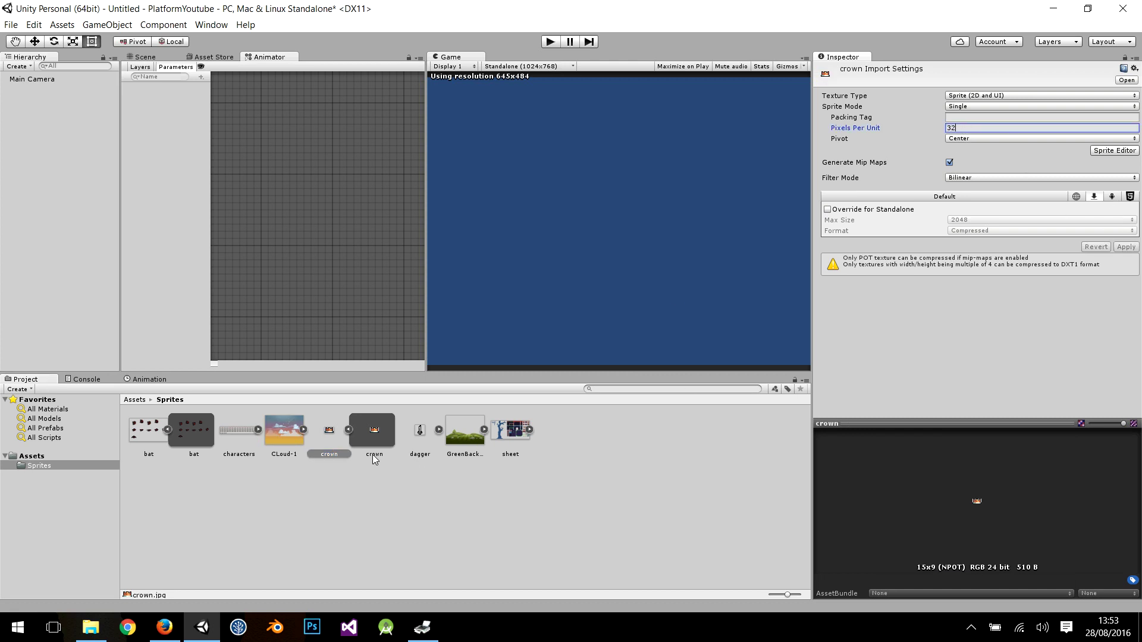
pyautogui.click(349, 432)
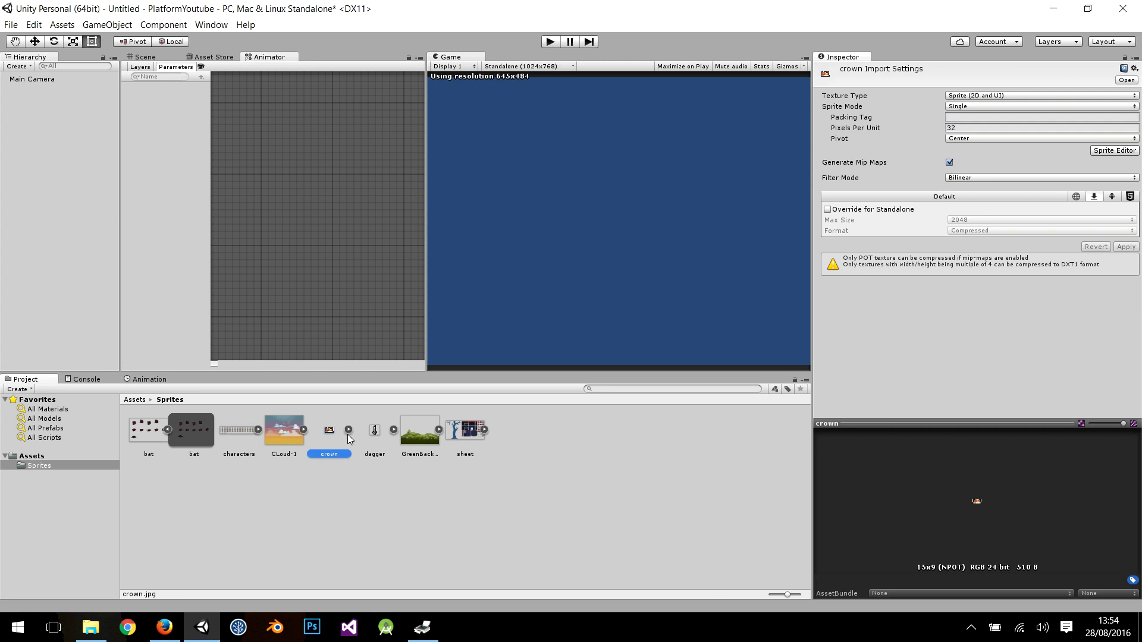
pyautogui.click(380, 435)
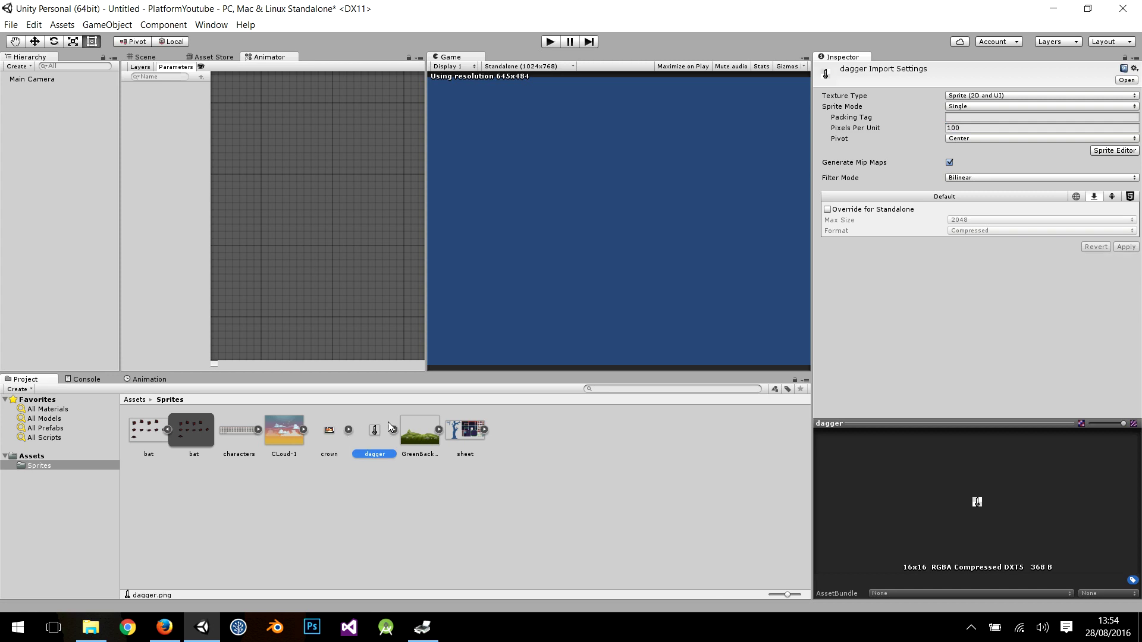
pyautogui.click(963, 129)
pyautogui.write('32')
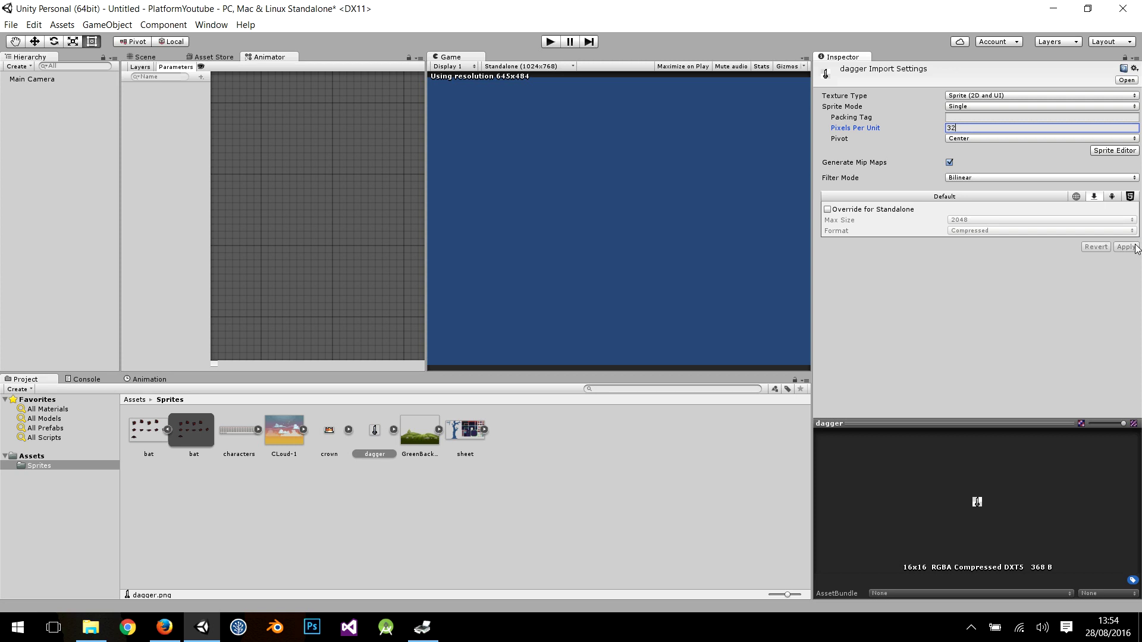
# - Set GreenBackground-Layer2 to 40 Pixels Per Unit and the sheet sprite to 32
pyautogui.click(416, 443)
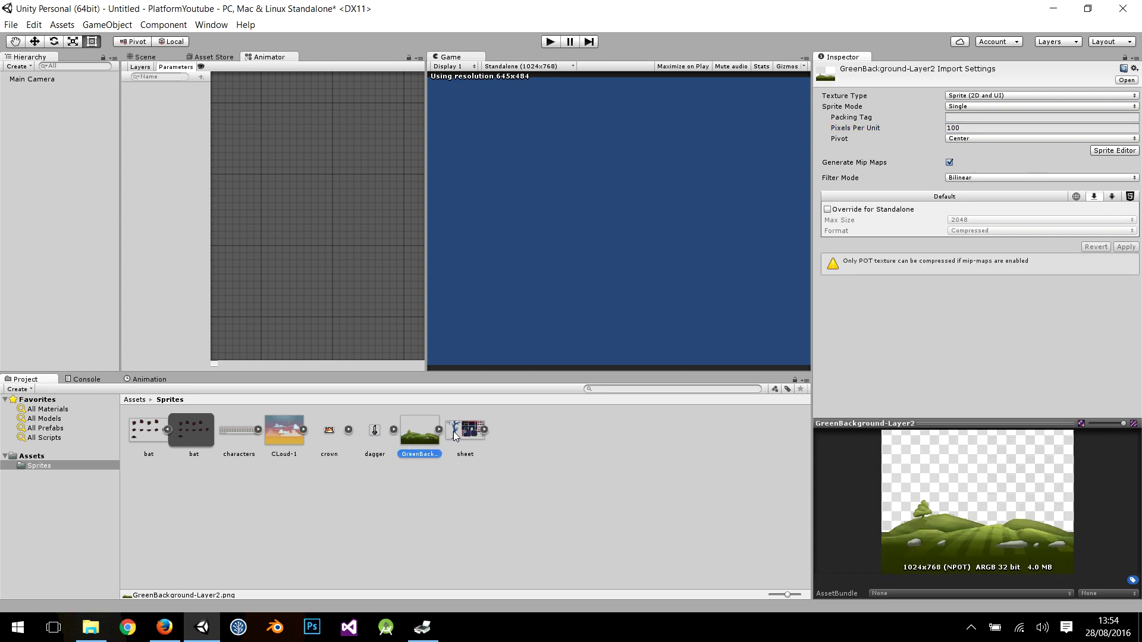
pyautogui.click(979, 128)
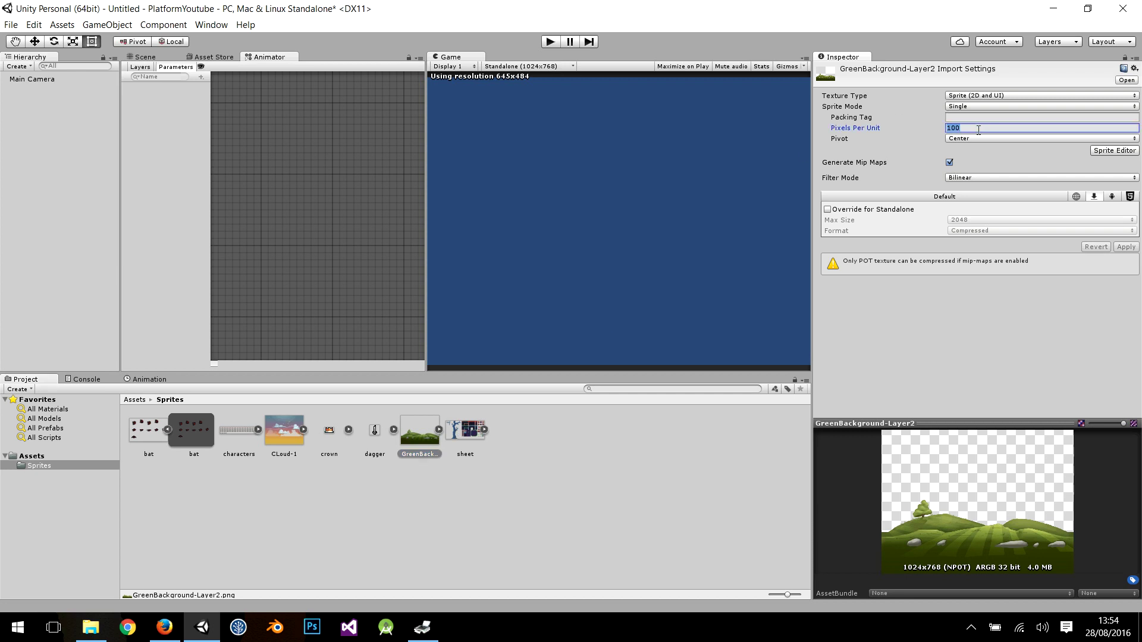
pyautogui.write('40')
pyautogui.click(1126, 246)
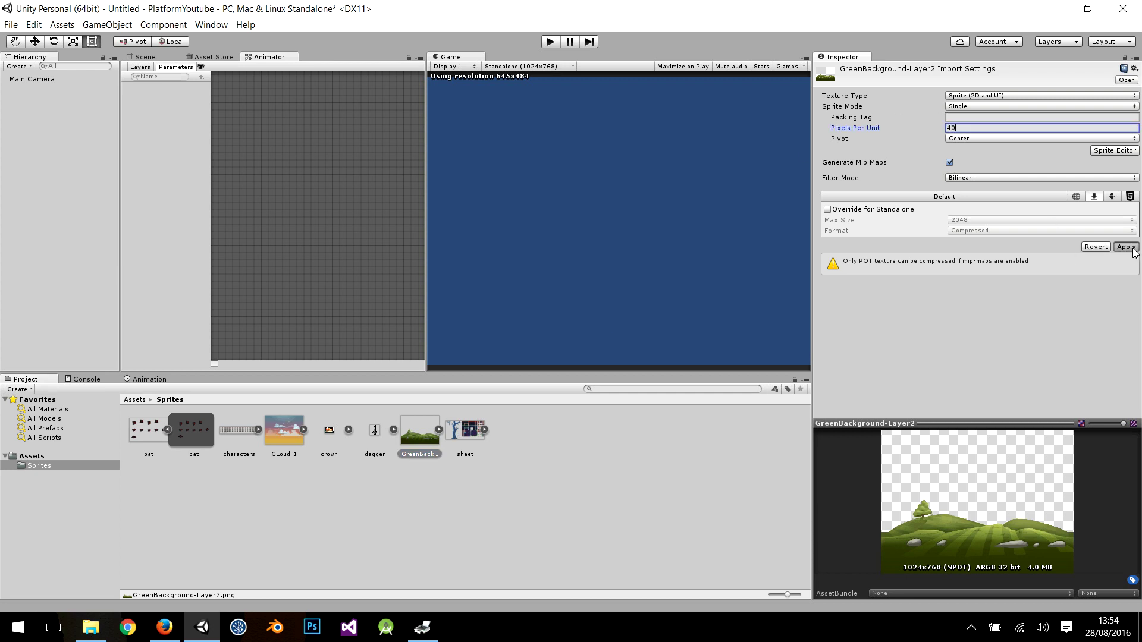
pyautogui.click(454, 439)
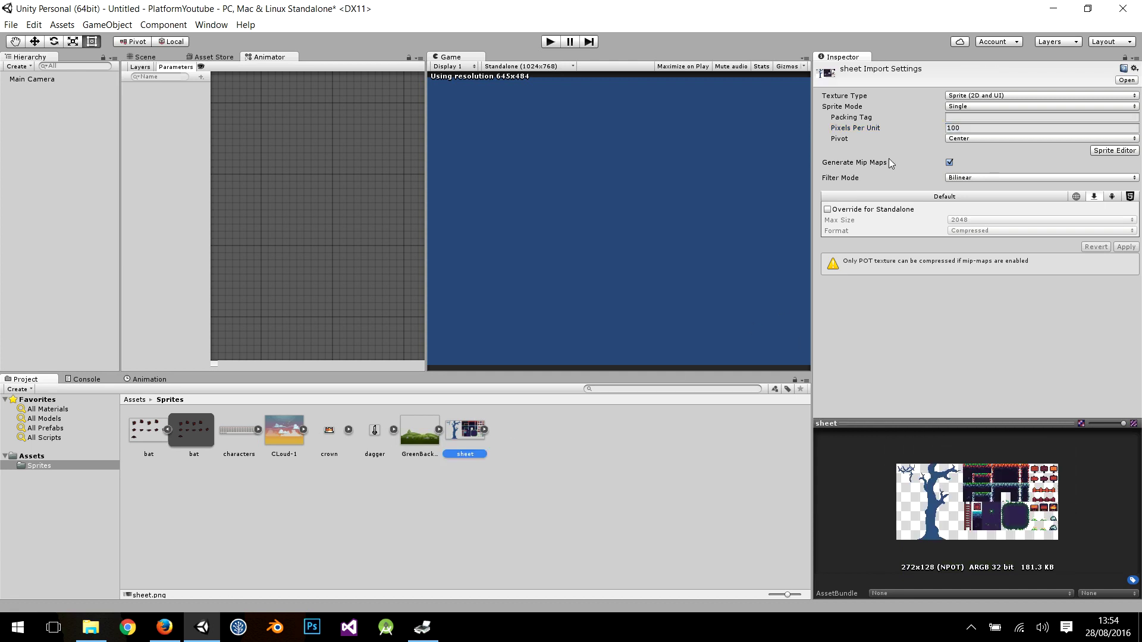
pyautogui.click(975, 129)
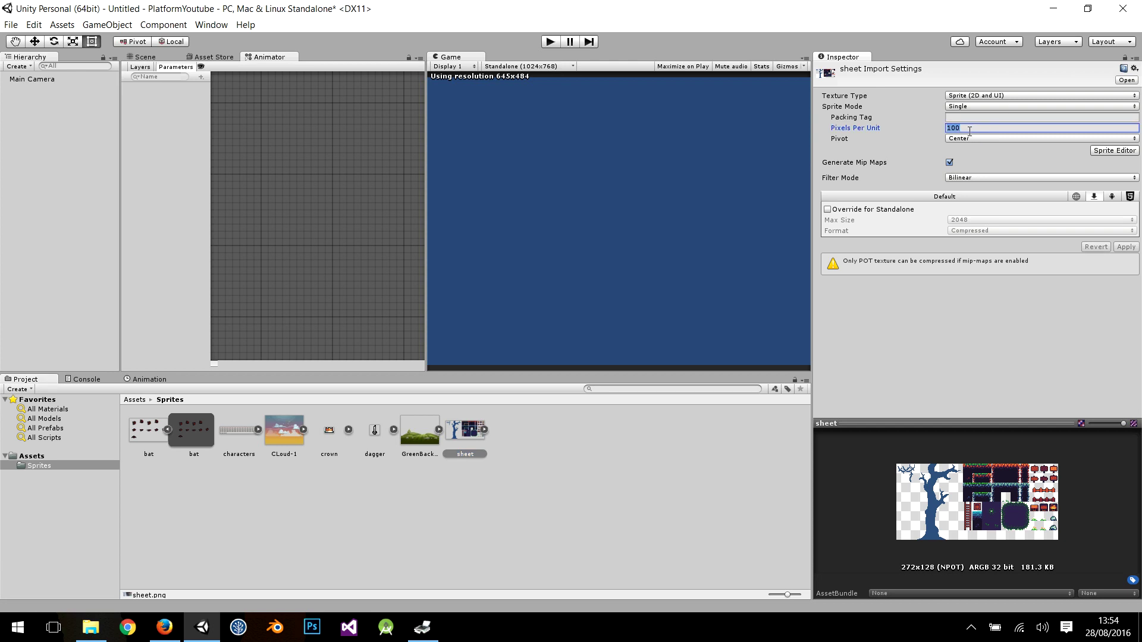
pyautogui.write('32')
pyautogui.click(1009, 106)
# - Set the sheet texture's Sprite Mode to Multiple and apply the import settings
pyautogui.click(1011, 131)
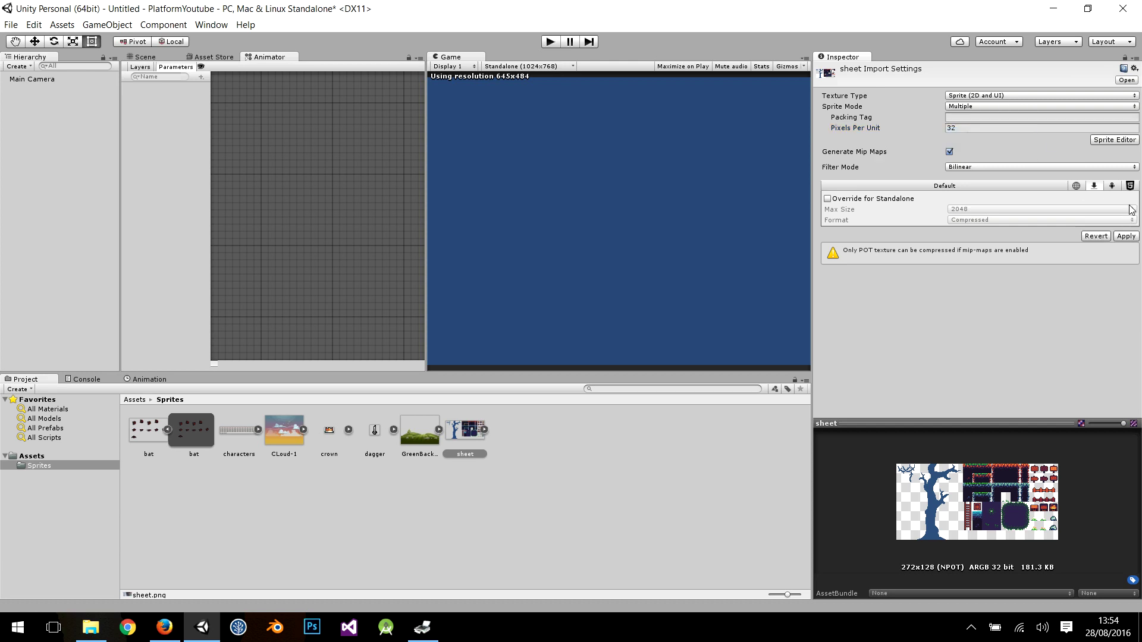
pyautogui.click(1114, 139)
pyautogui.click(612, 340)
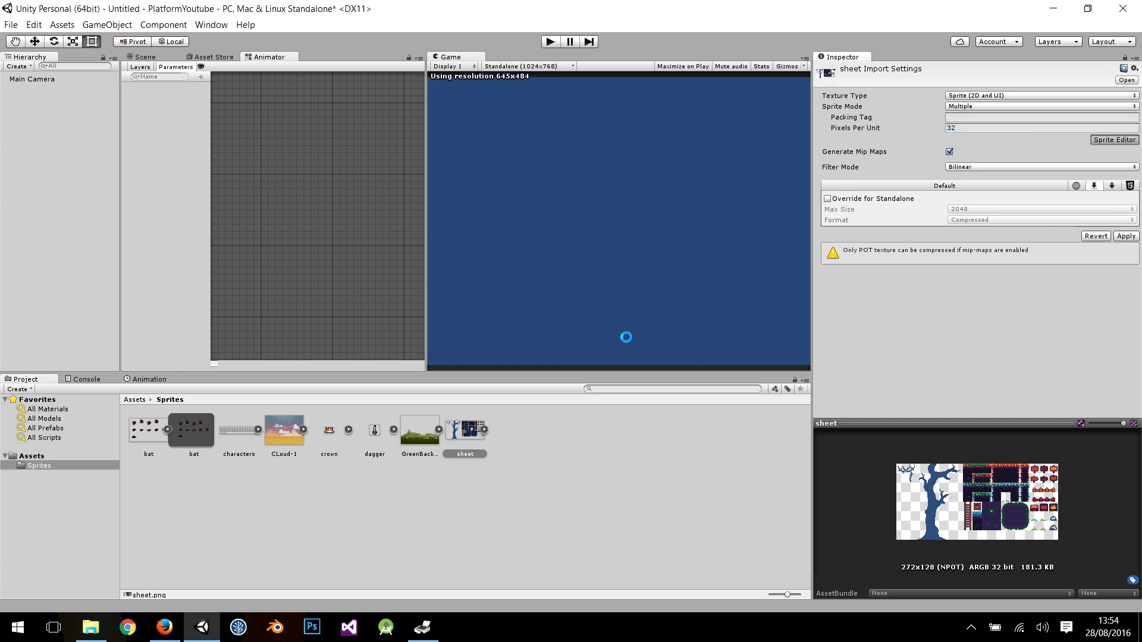
# - Auto-slice the sheet in the Sprite Editor and inspect the resulting tile block sprite
pyautogui.click(98, 40)
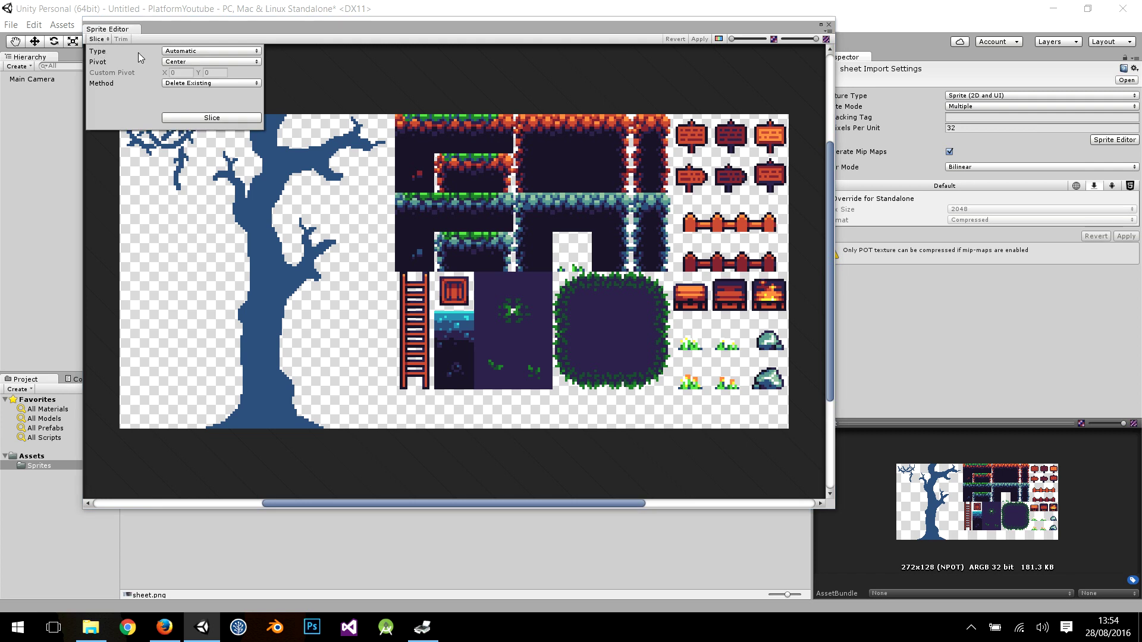
pyautogui.click(204, 118)
pyautogui.click(306, 244)
pyautogui.click(436, 204)
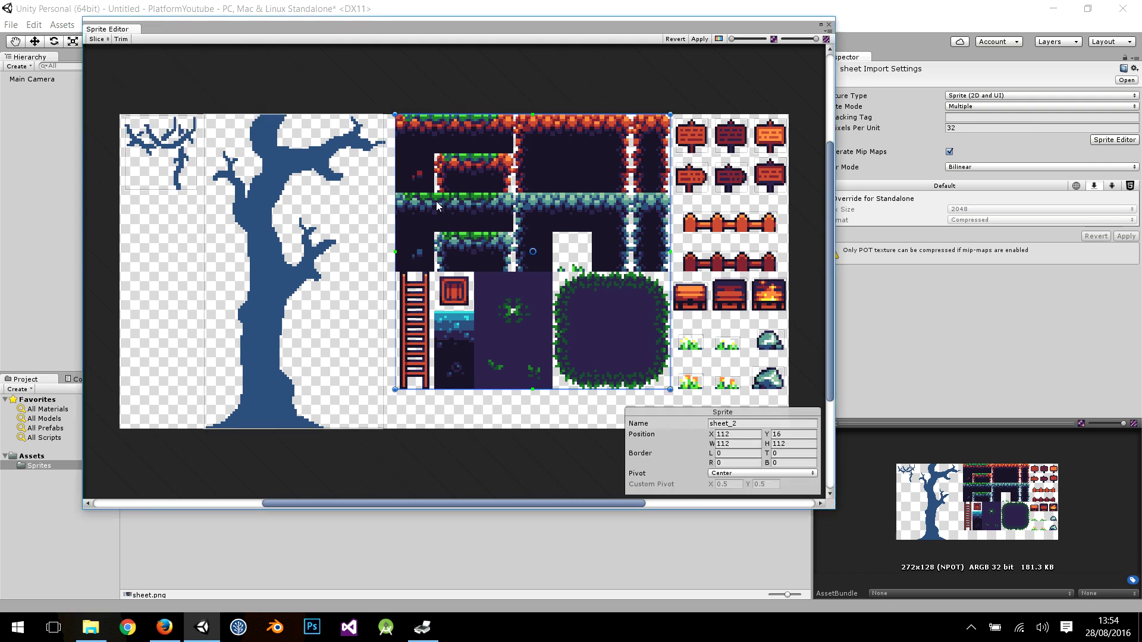
# - Re-slice the sheet by cell size, first as a 32x32 grid, then as 16x16
pyautogui.click(98, 40)
pyautogui.click(178, 51)
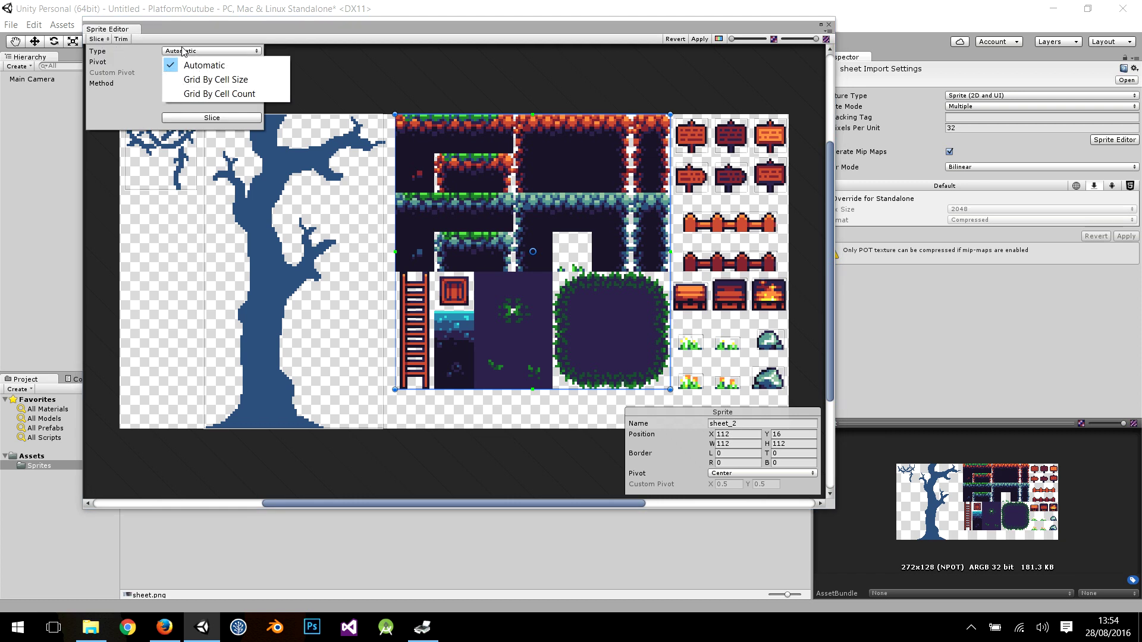
pyautogui.click(211, 80)
pyautogui.write('32')
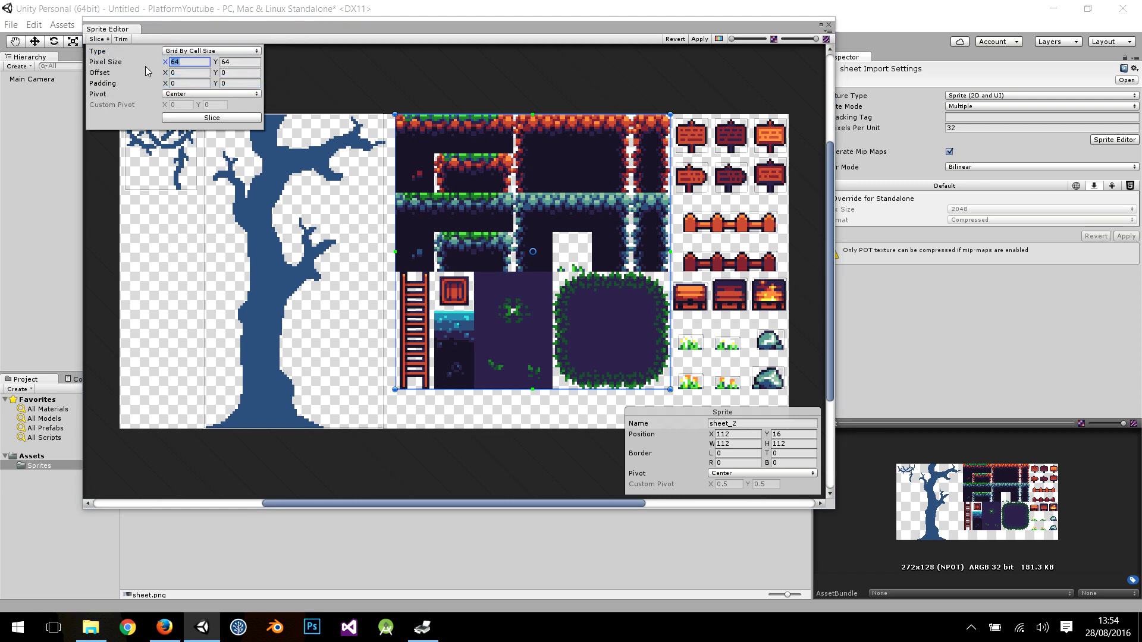
pyautogui.click(239, 62)
pyautogui.write('32')
pyautogui.click(234, 119)
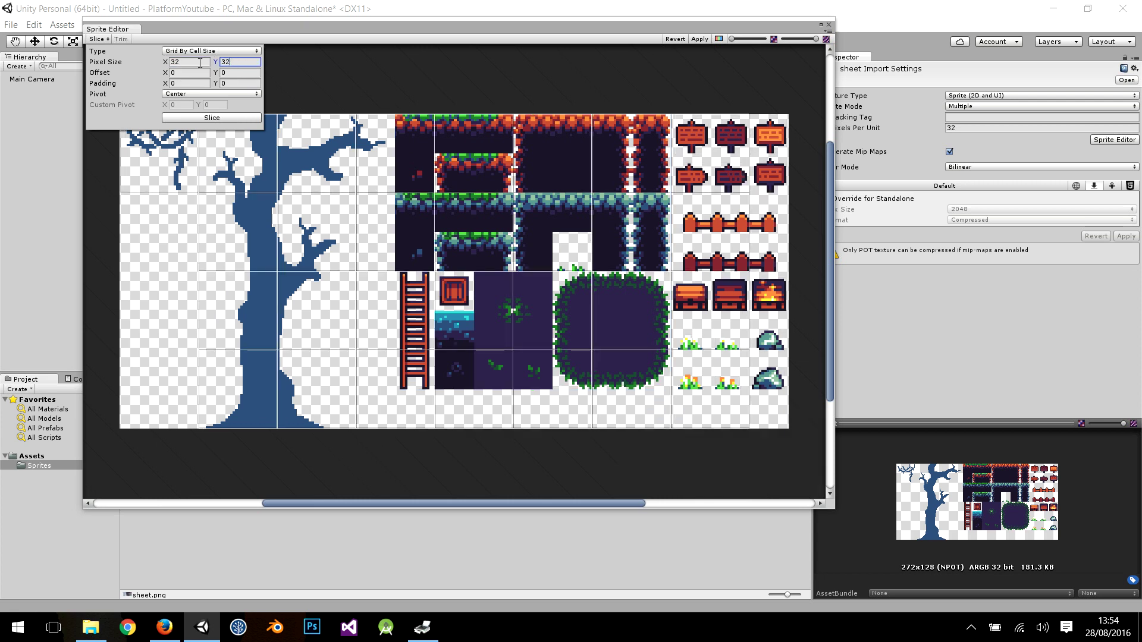
pyautogui.click(199, 62)
pyautogui.click(241, 62)
pyautogui.click(242, 118)
# - Check the sliced 16x16 tiles from sheet_7 through sheet_29
pyautogui.click(418, 138)
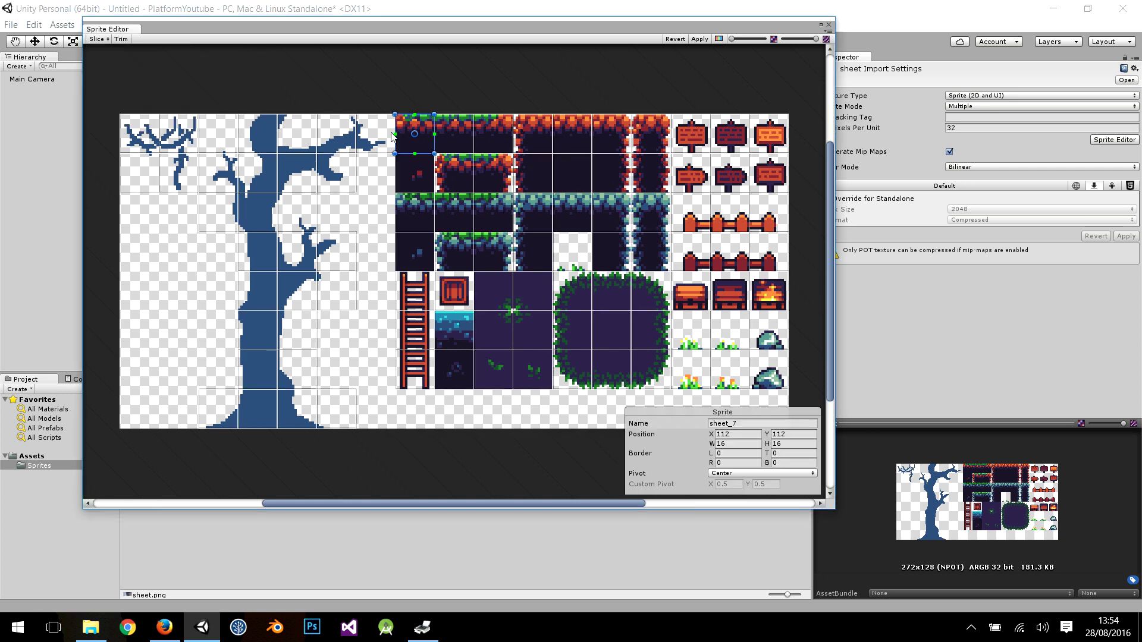
pyautogui.click(414, 173)
pyautogui.click(458, 174)
pyautogui.click(504, 175)
pyautogui.click(501, 152)
pyautogui.click(540, 144)
pyautogui.click(550, 176)
pyautogui.click(585, 173)
pyautogui.click(587, 145)
pyautogui.click(605, 145)
pyautogui.click(613, 172)
pyautogui.click(651, 175)
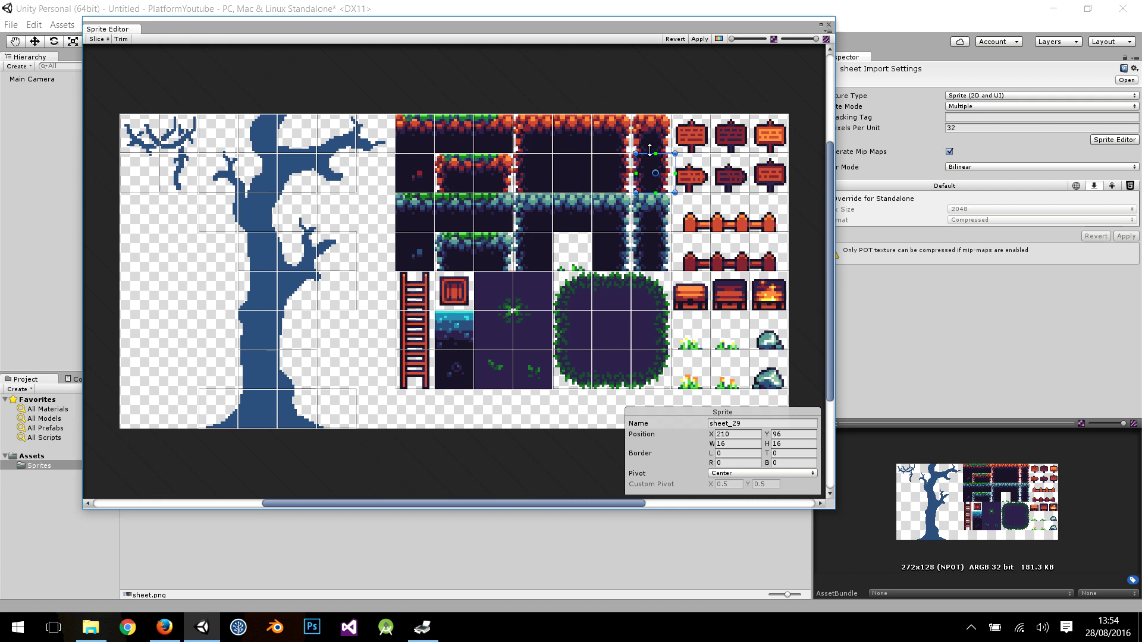
# - Shift the sheet_29 slice two pixels left, apply, close the editor, and select the bat texture
pyautogui.moveTo(651, 162); pyautogui.dragTo(646, 162)
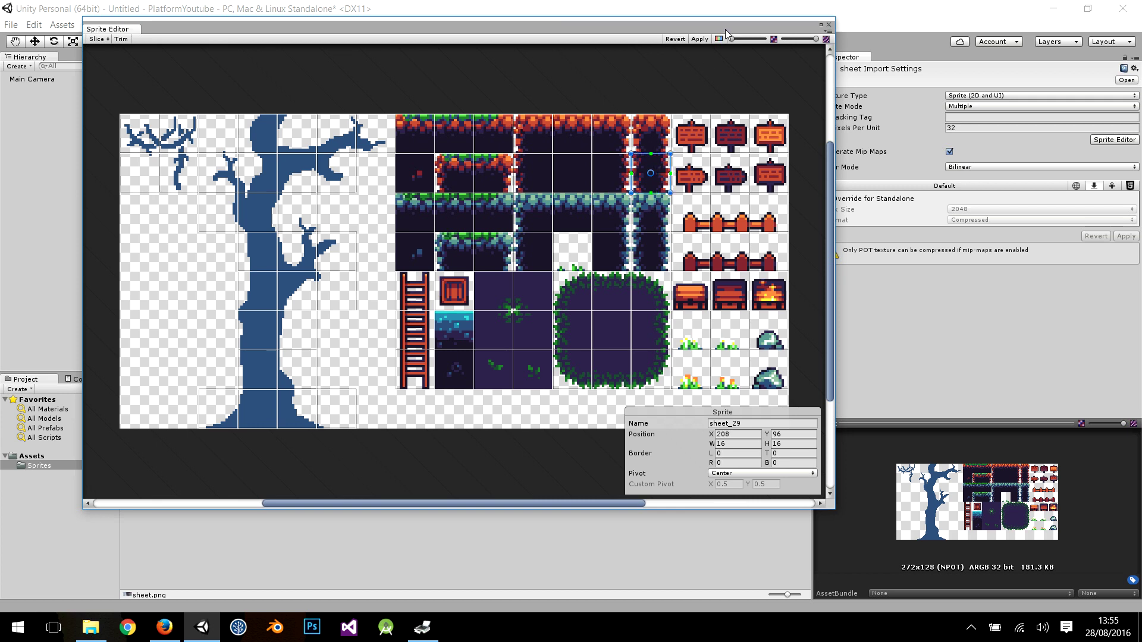
pyautogui.click(697, 39)
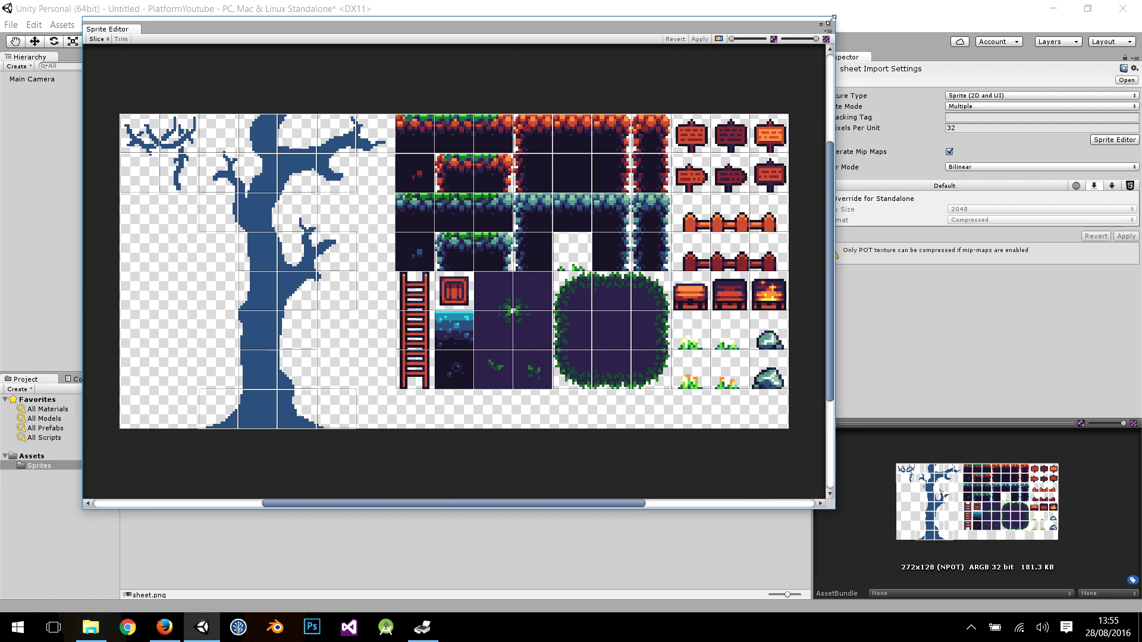
pyautogui.click(830, 26)
pyautogui.click(148, 429)
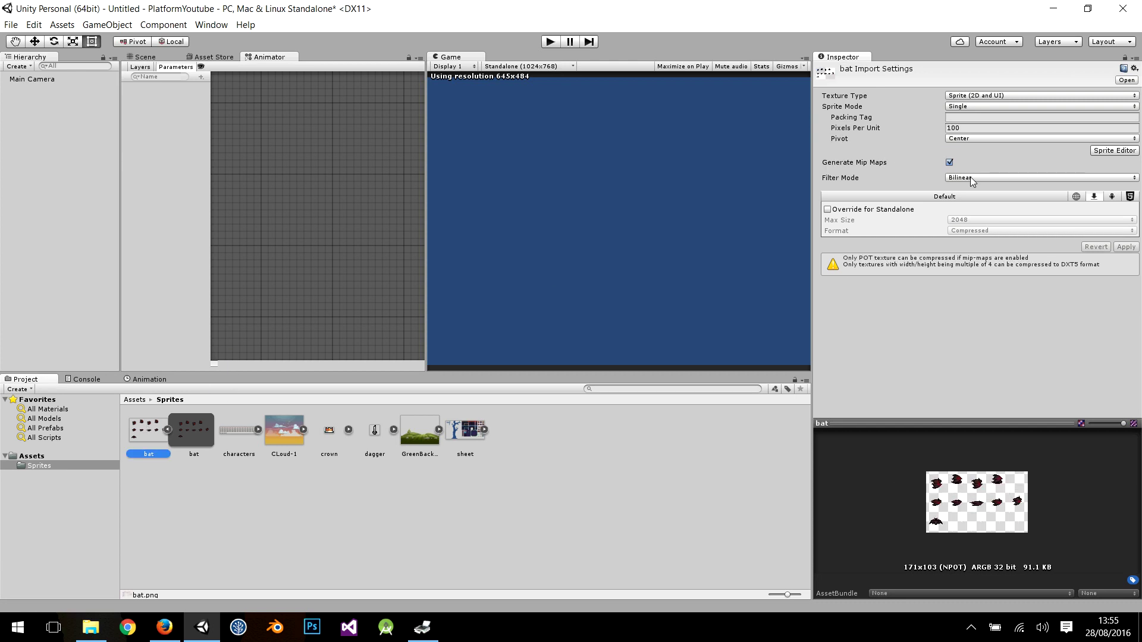
# - Set the bat texture to Multiple sprite mode at 32 pixels per unit and apply
pyautogui.click(1031, 107)
pyautogui.click(1021, 137)
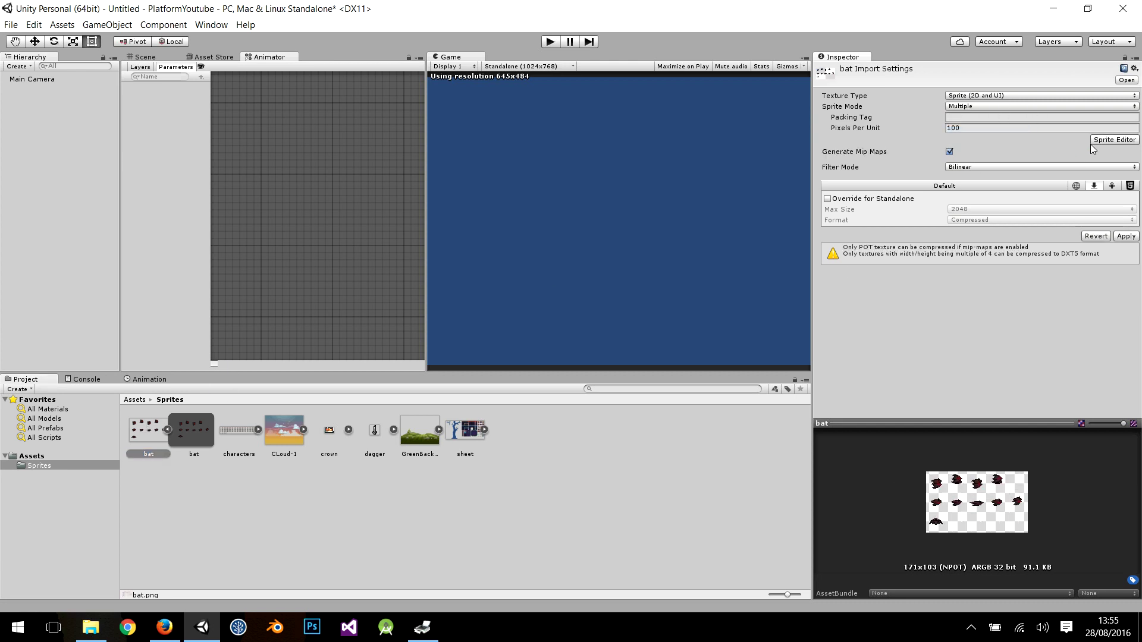
pyautogui.click(1012, 128)
pyautogui.write('32')
pyautogui.click(1126, 237)
# - Automatically slice the bat sheet into individual bats and apply the slices
pyautogui.click(1107, 141)
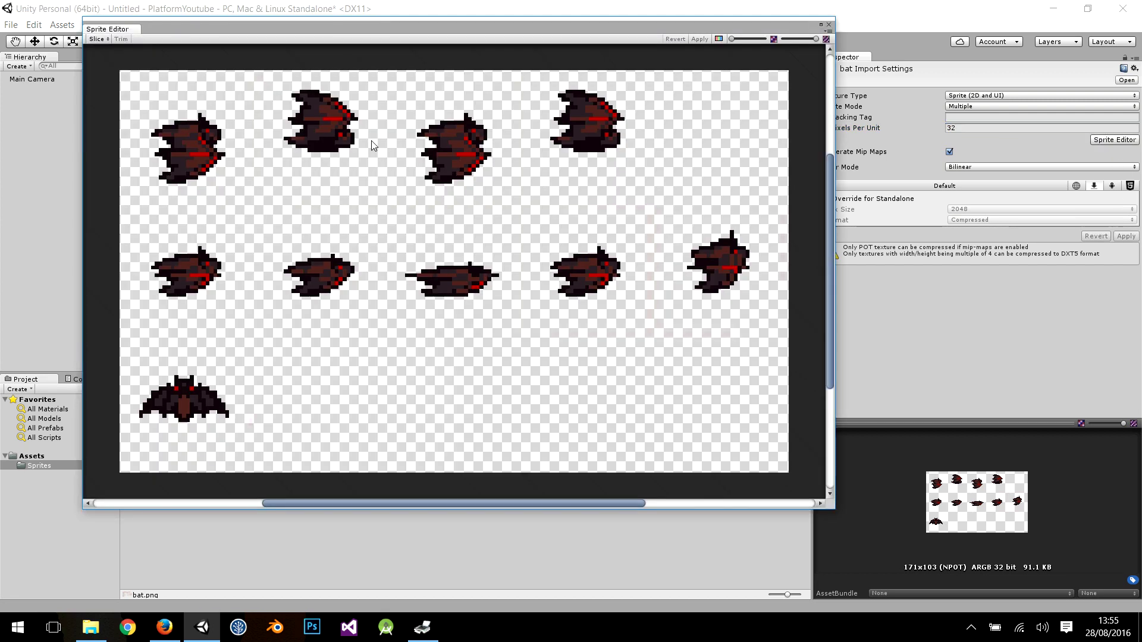
pyautogui.click(97, 38)
pyautogui.click(211, 50)
pyautogui.click(202, 64)
pyautogui.click(224, 117)
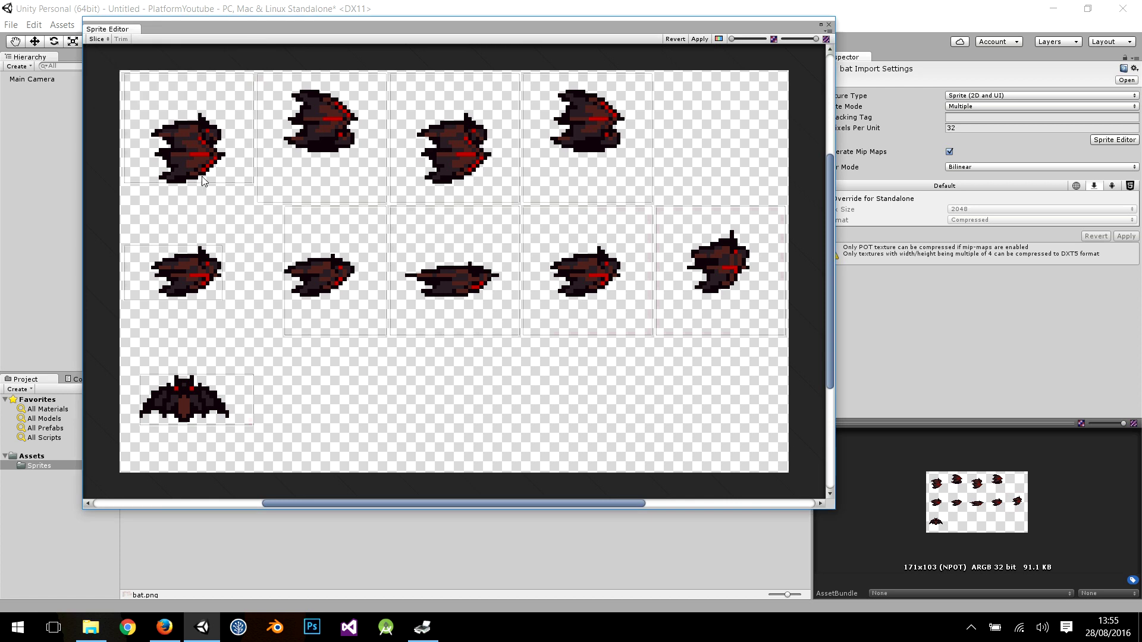
pyautogui.click(700, 39)
# - Pull bat_9's right border inward, apply, and close the Sprite Editor
pyautogui.click(231, 397)
pyautogui.moveTo(253, 400)
pyautogui.mouseDown()
pyautogui.moveTo(233, 400)
pyautogui.moveTo(238, 414)
pyautogui.moveTo(229, 394)
pyautogui.mouseUp()
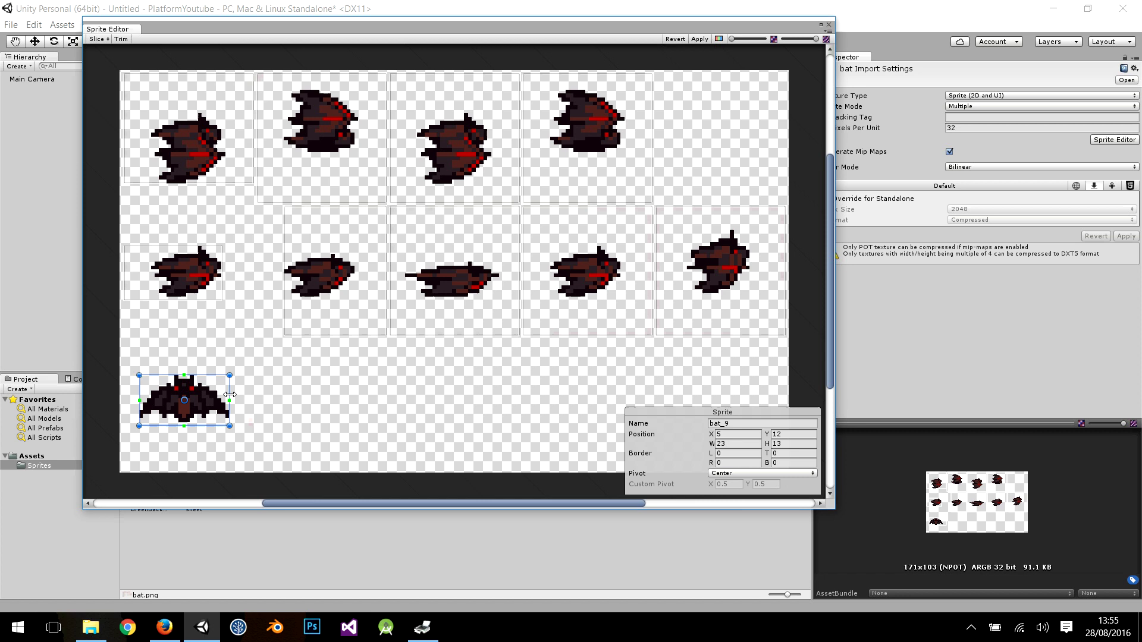
pyautogui.click(699, 39)
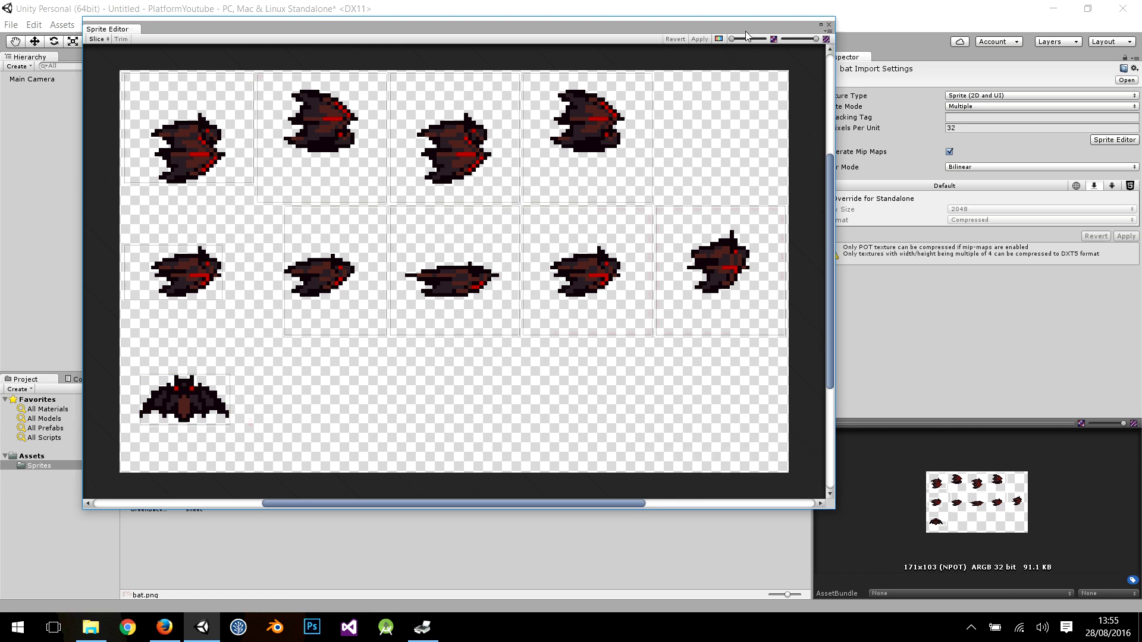
pyautogui.click(828, 25)
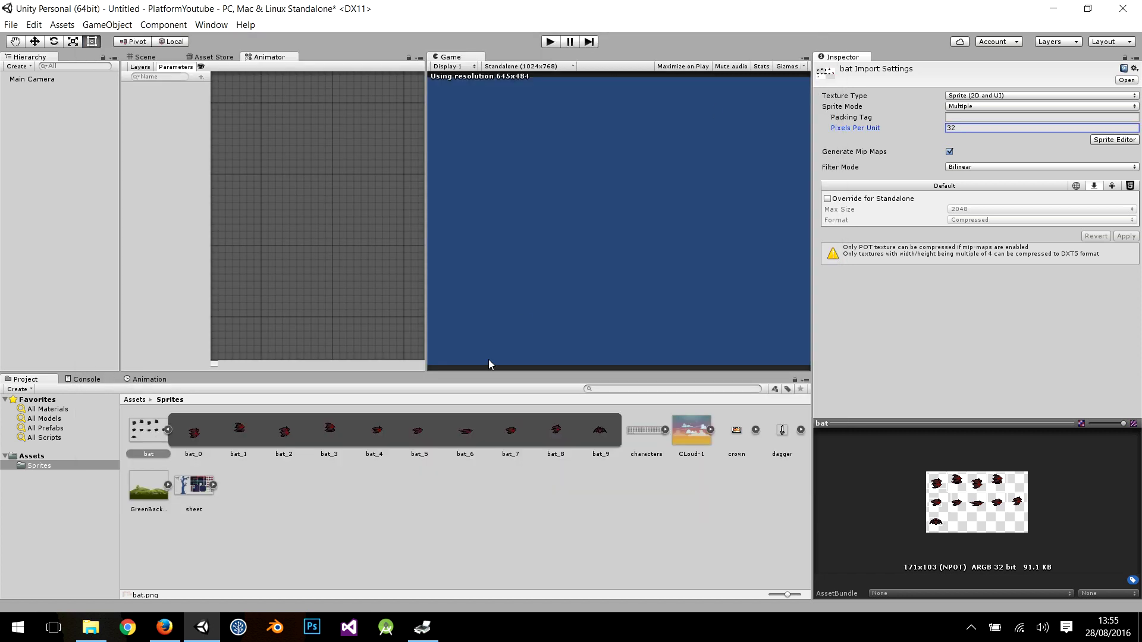
# - Collapse the bat sprites and switch to the Scene view, framing the camera area
pyautogui.click(166, 429)
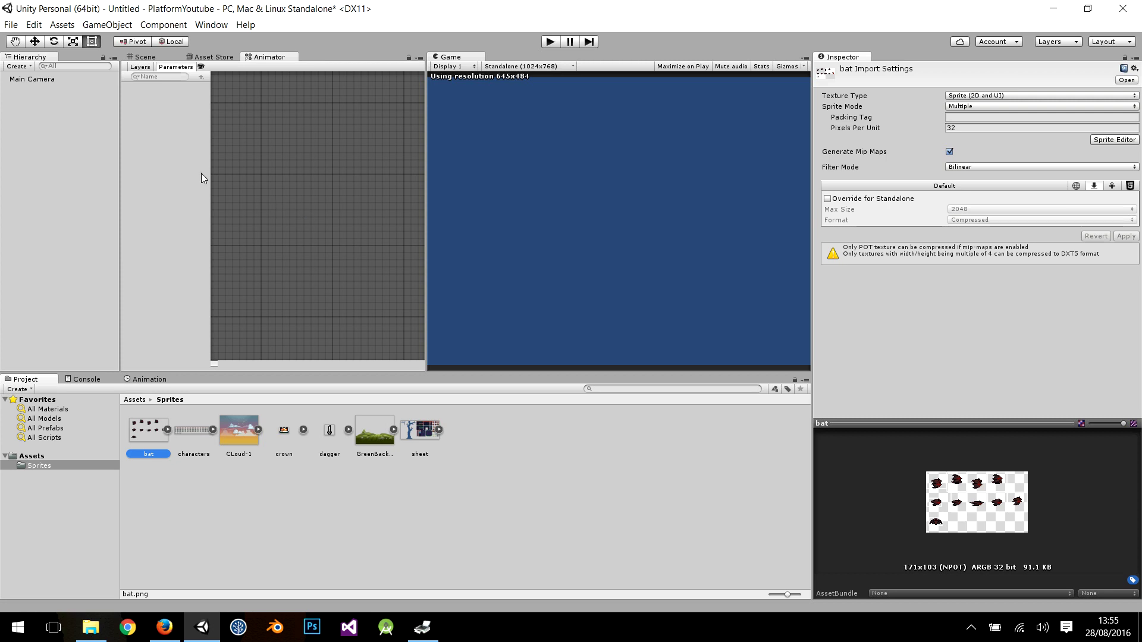
pyautogui.click(143, 58)
pyautogui.scroll(3, 326, 208)
pyautogui.scroll(2, 327, 213)
pyautogui.moveTo(327, 216); pyautogui.dragTo(291, 159, button='middle')
pyautogui.scroll(1, 333, 268)
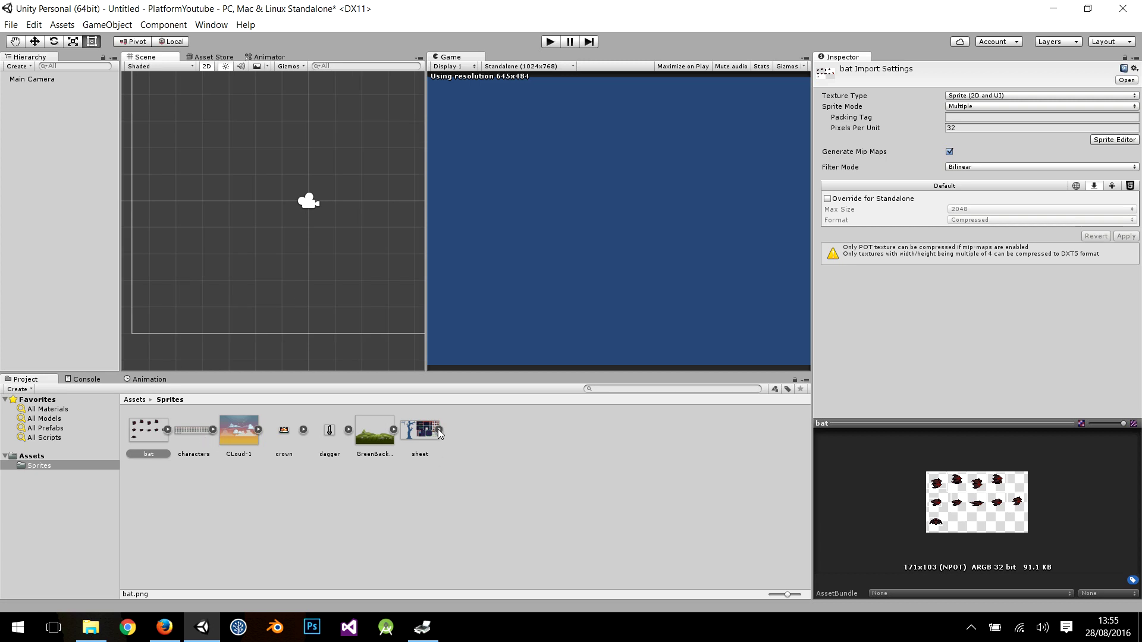
# - Expand the sheet texture and compare grass tiles sheet_36, sheet_37 and sheet_38, picking sheet_36
pyautogui.click(439, 429)
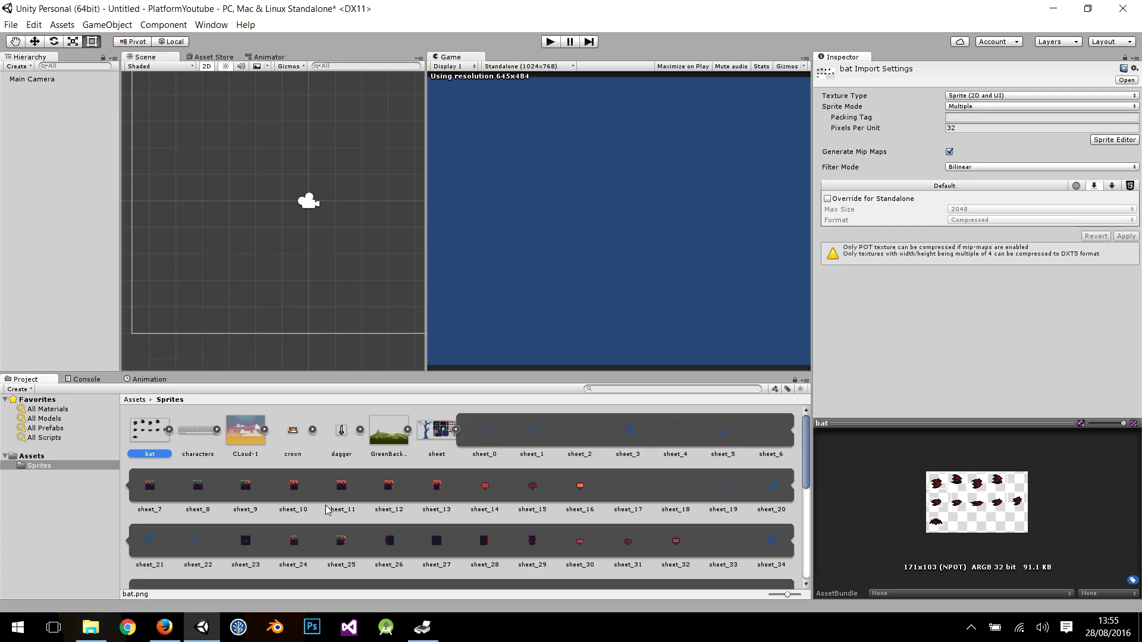
pyautogui.scroll(-1, 356, 529)
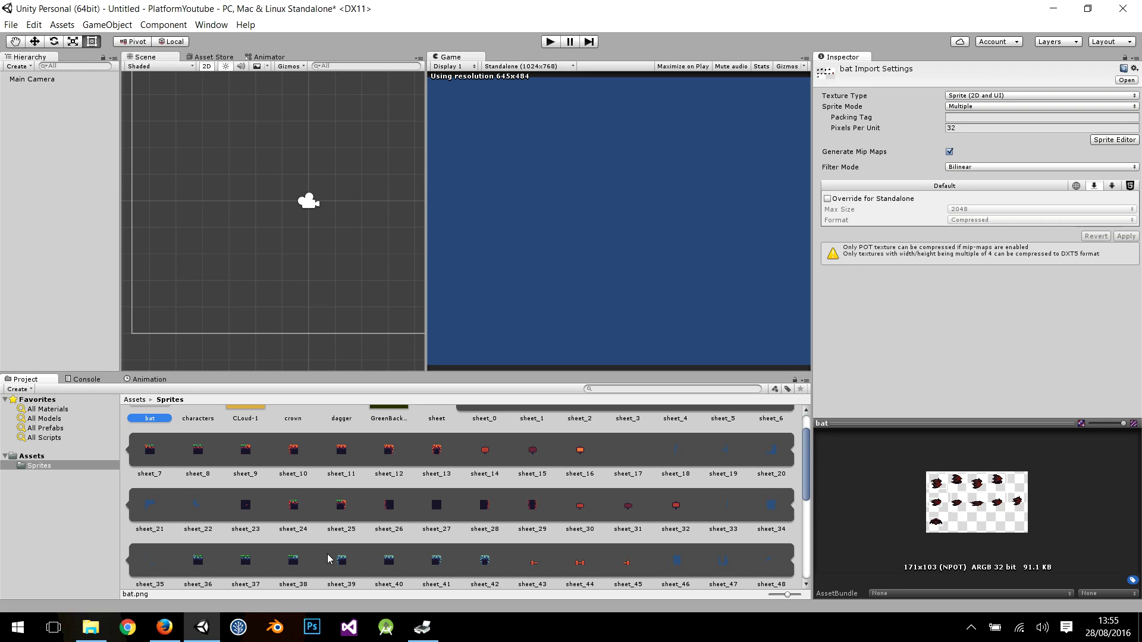
pyautogui.click(294, 557)
pyautogui.click(244, 559)
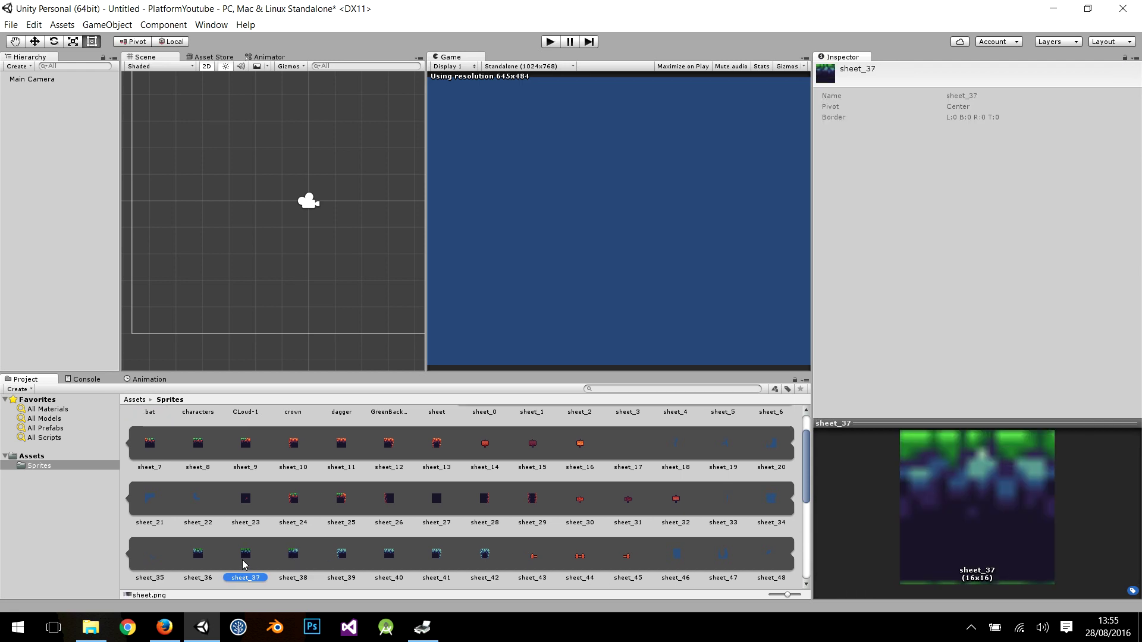
pyautogui.click(199, 556)
pyautogui.click(246, 559)
pyautogui.click(299, 553)
pyautogui.click(242, 554)
pyautogui.click(178, 556)
pyautogui.click(198, 559)
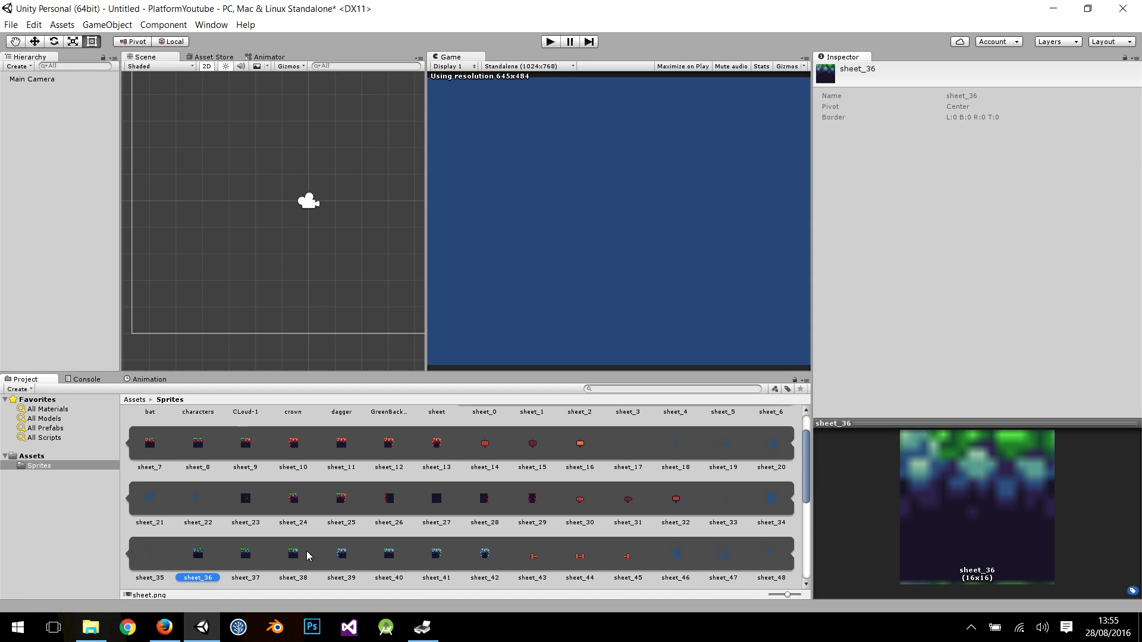
pyautogui.click(245, 559)
pyautogui.click(304, 562)
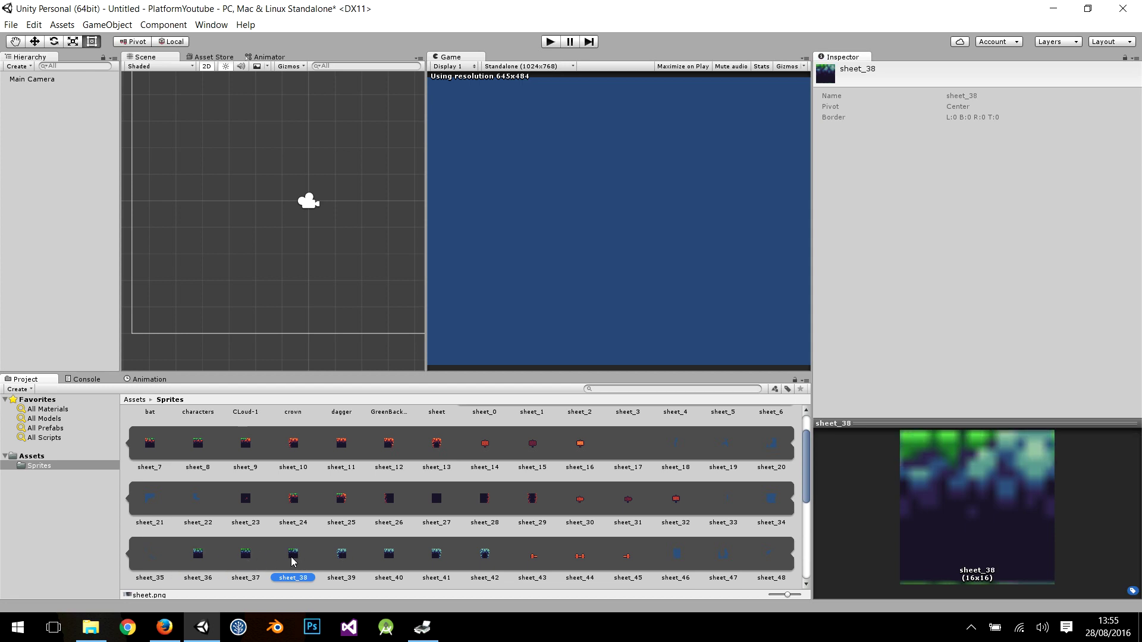
pyautogui.click(199, 557)
# - Place the sheet_36 tile at the scene's lower left, removing a stray sheet_37 object
pyautogui.moveTo(201, 562); pyautogui.dragTo(157, 307)
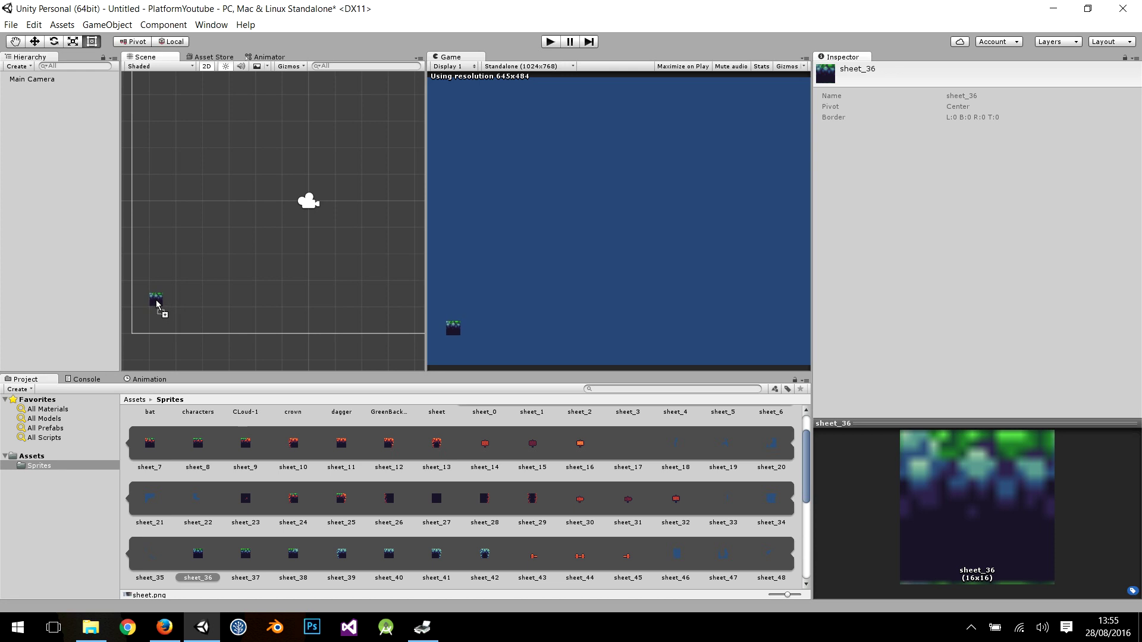
pyautogui.moveTo(157, 306); pyautogui.dragTo(155, 303)
pyautogui.moveTo(245, 562); pyautogui.dragTo(235, 423)
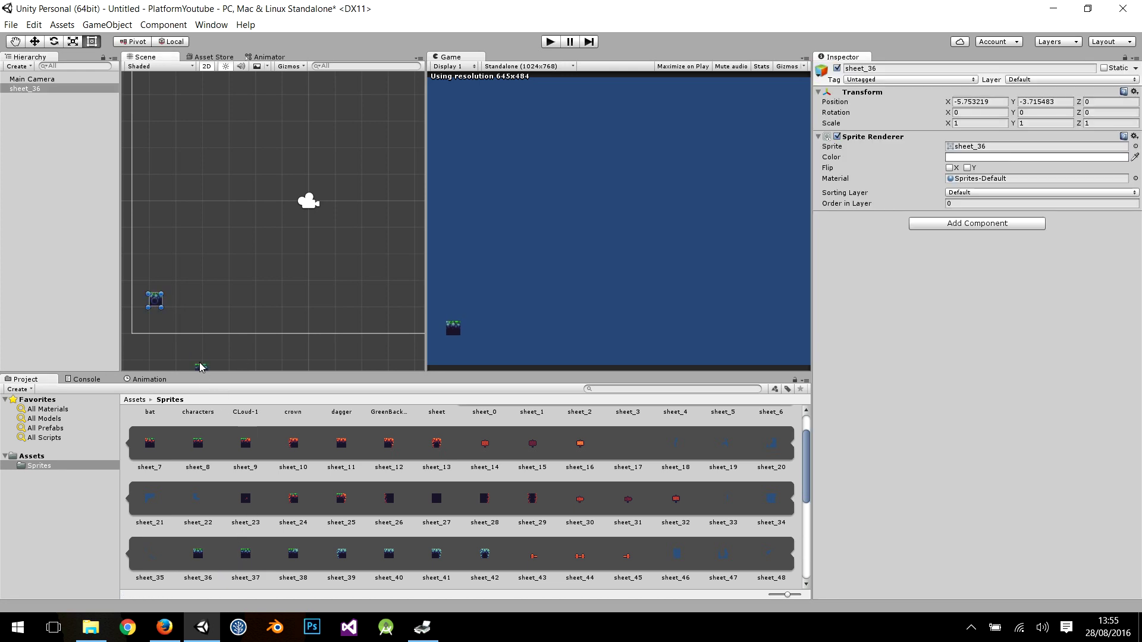
pyautogui.moveTo(235, 423); pyautogui.dragTo(217, 299)
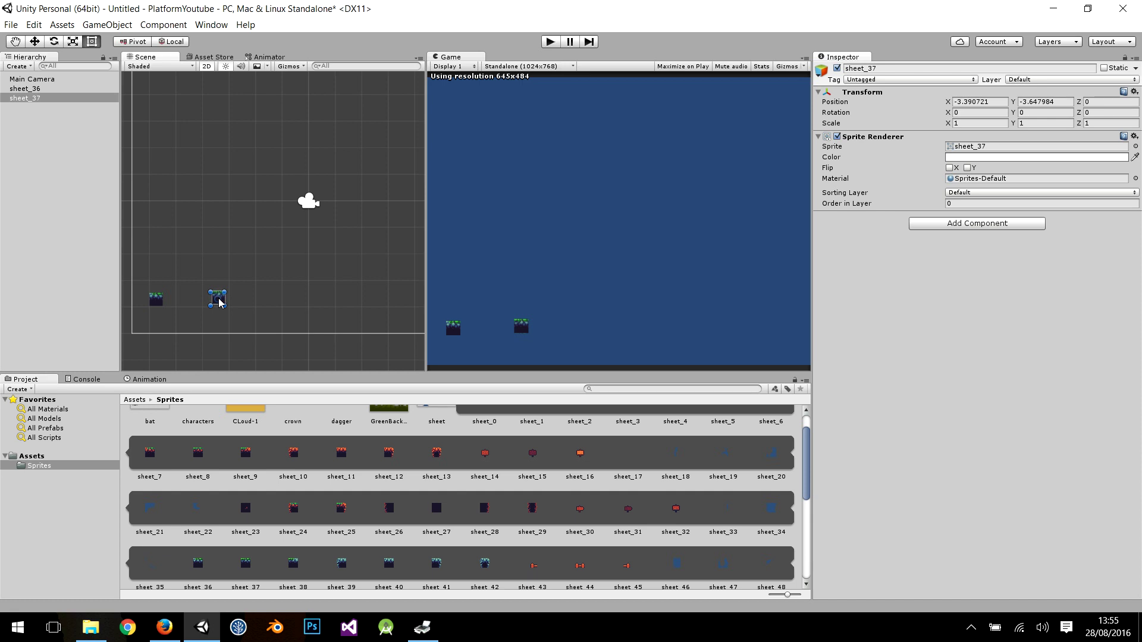
pyautogui.rightClick(24, 98)
pyautogui.click(42, 166)
pyautogui.click(25, 91)
# - Duplicate the sheet_36 tile, slide the copy right, and change its sprite to sheet_37
pyautogui.scroll(5, 217, 300)
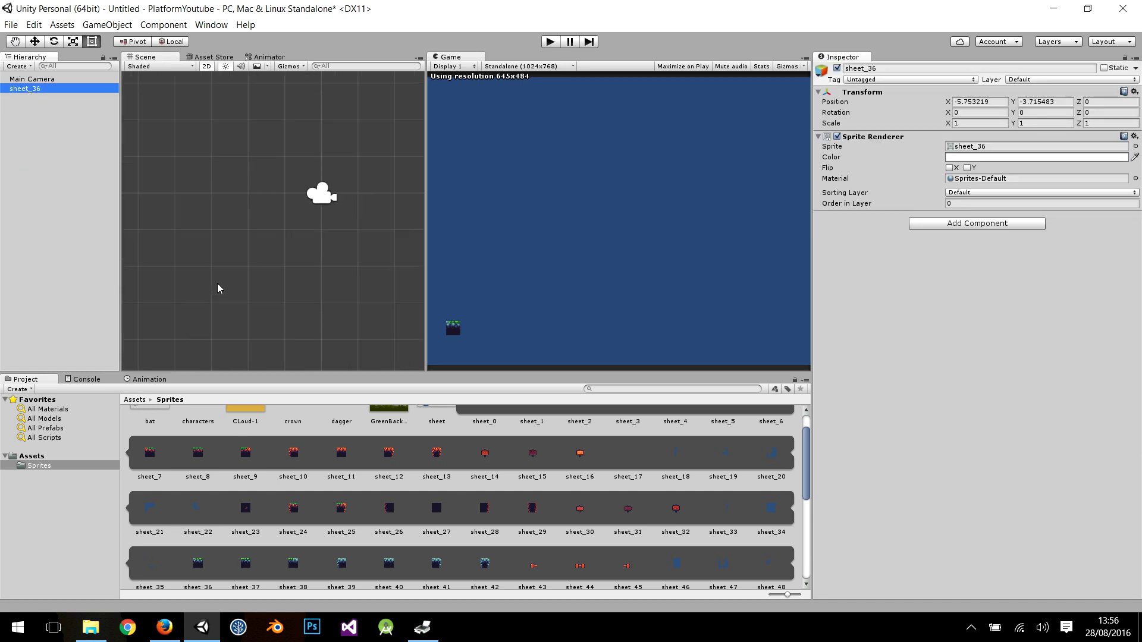
pyautogui.moveTo(332, 244); pyautogui.dragTo(408, 204, button='middle')
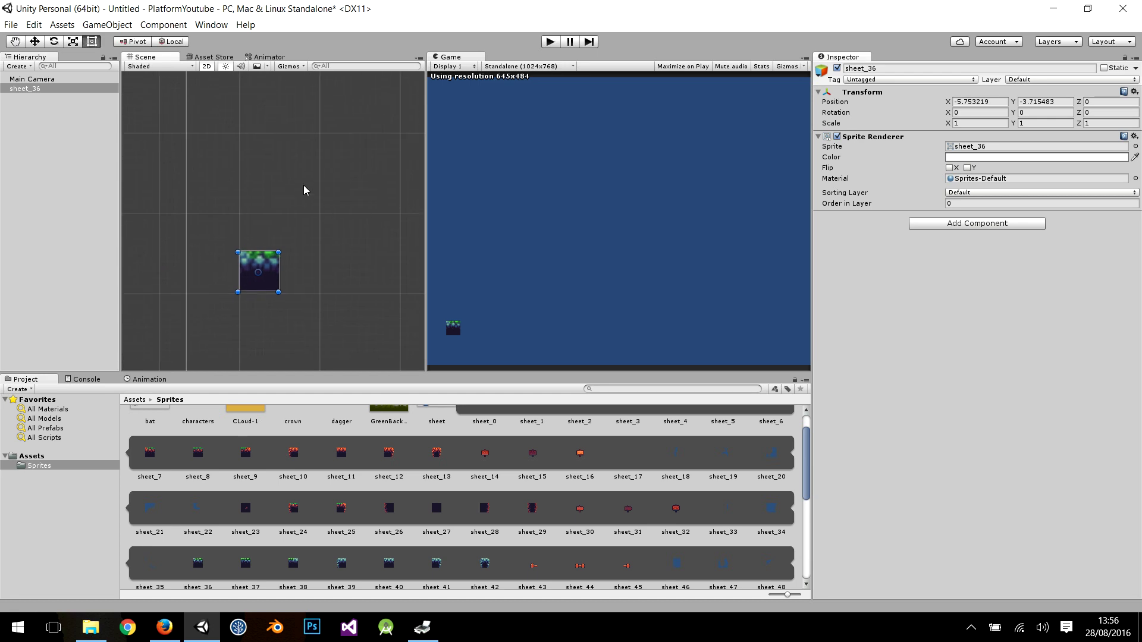
pyautogui.hotkey('ctrl', 'd')
pyautogui.click(35, 42)
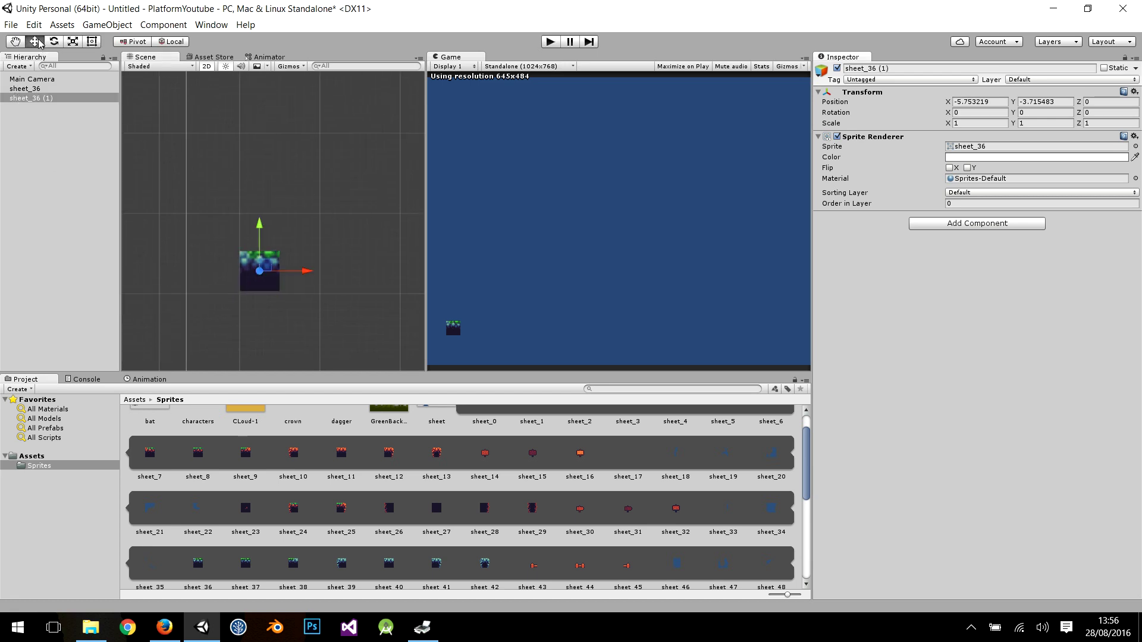
pyautogui.moveTo(310, 275); pyautogui.dragTo(351, 278)
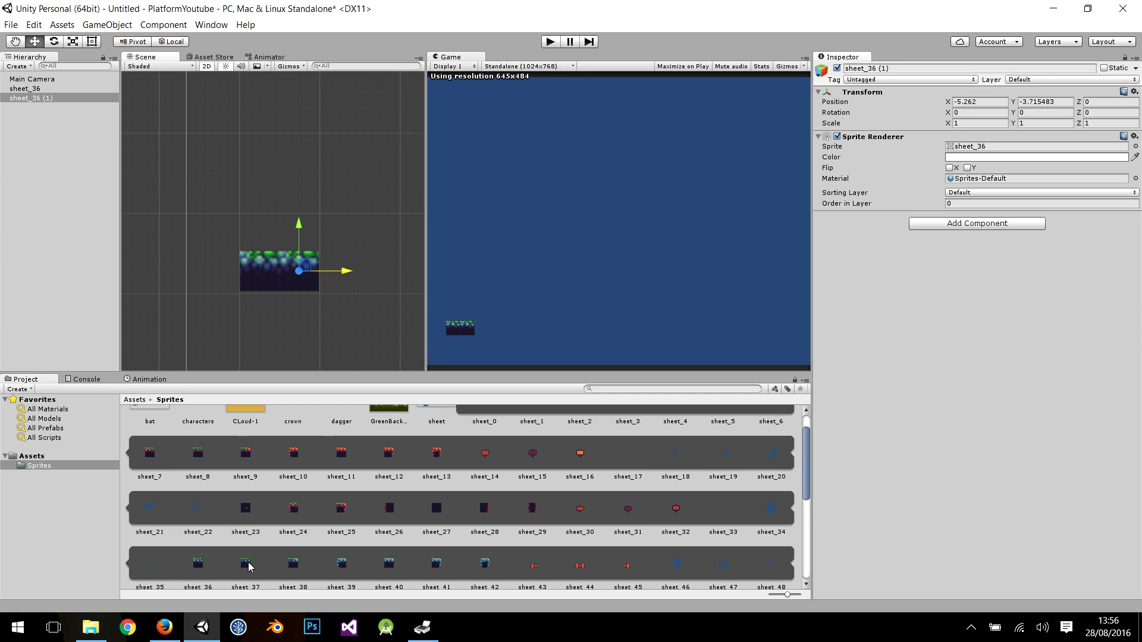
pyautogui.scroll(-2, 253, 565)
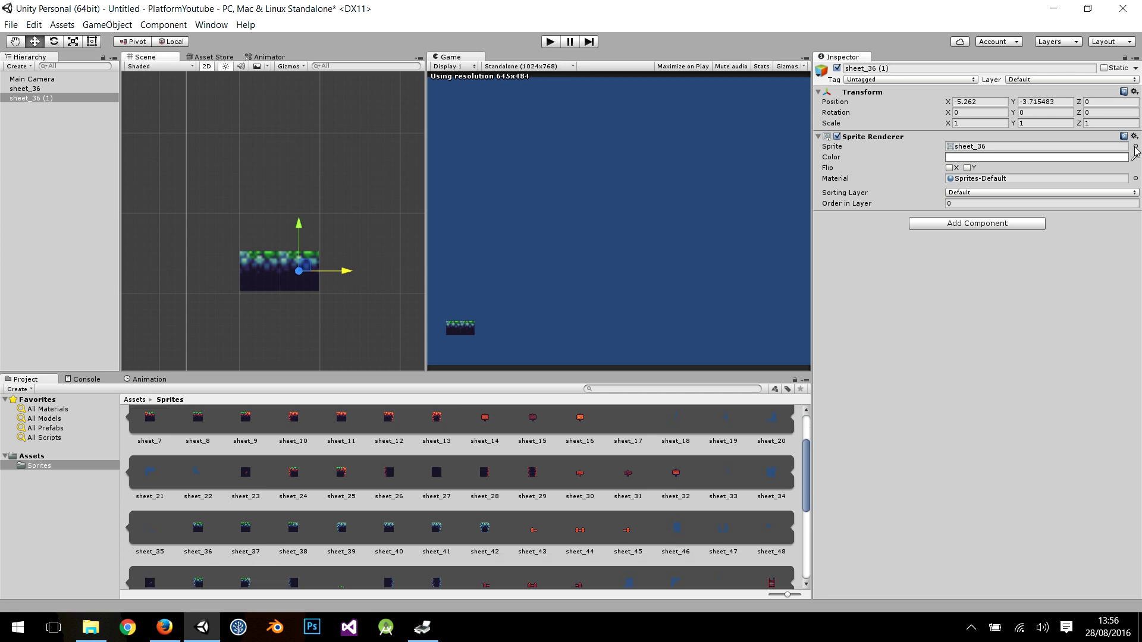
pyautogui.click(1135, 146)
pyautogui.doubleClick(736, 164)
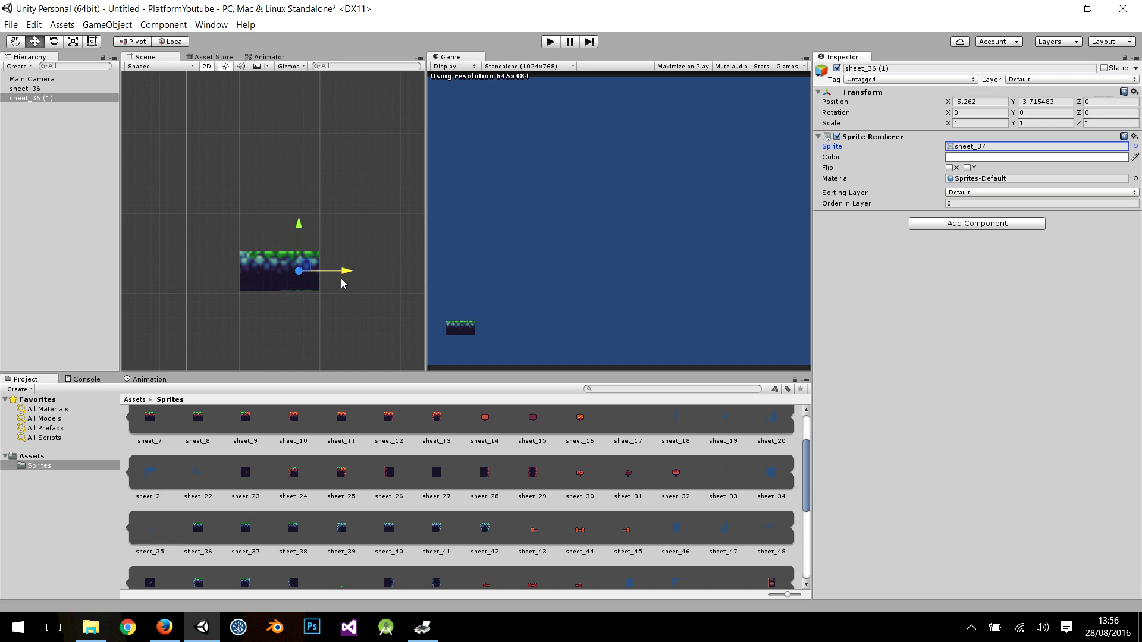
pyautogui.moveTo(345, 274); pyautogui.dragTo(346, 274)
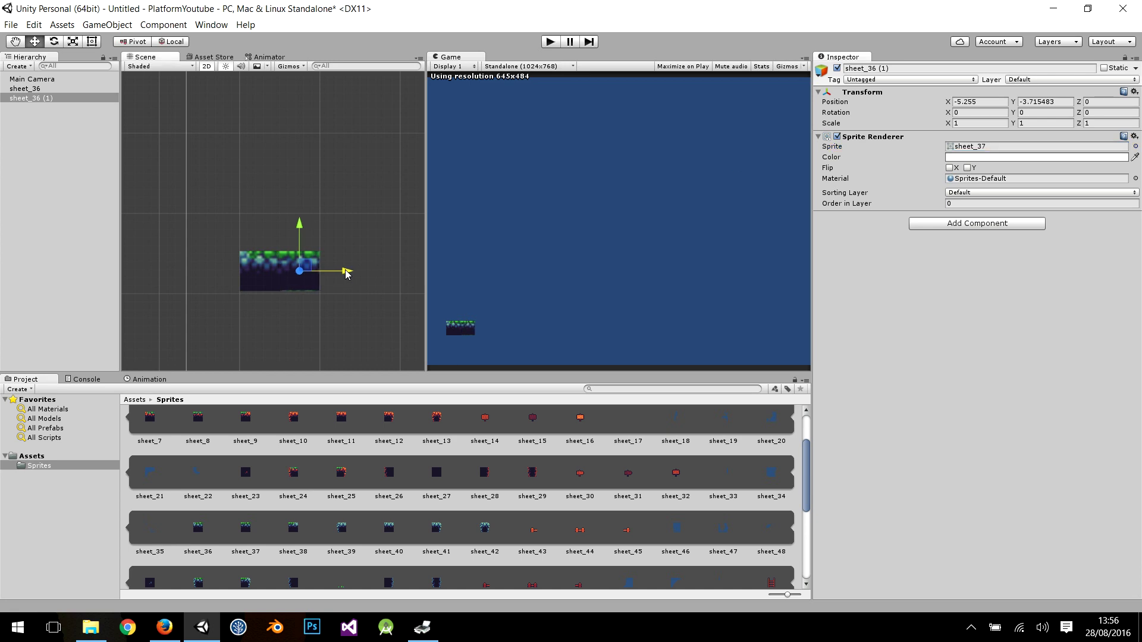
# - Duplicate the middle tile, move it to the right end, and give it the sheet_38 sprite
pyautogui.hotkey('ctrl', 'd')
pyautogui.moveTo(340, 271); pyautogui.dragTo(381, 281)
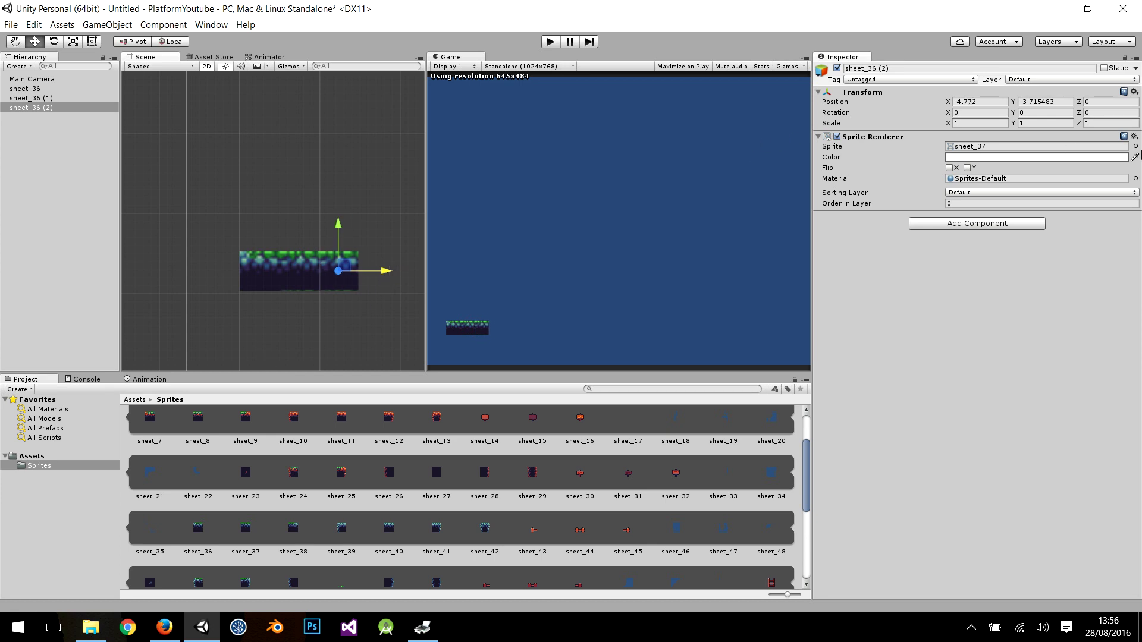
pyautogui.click(1135, 146)
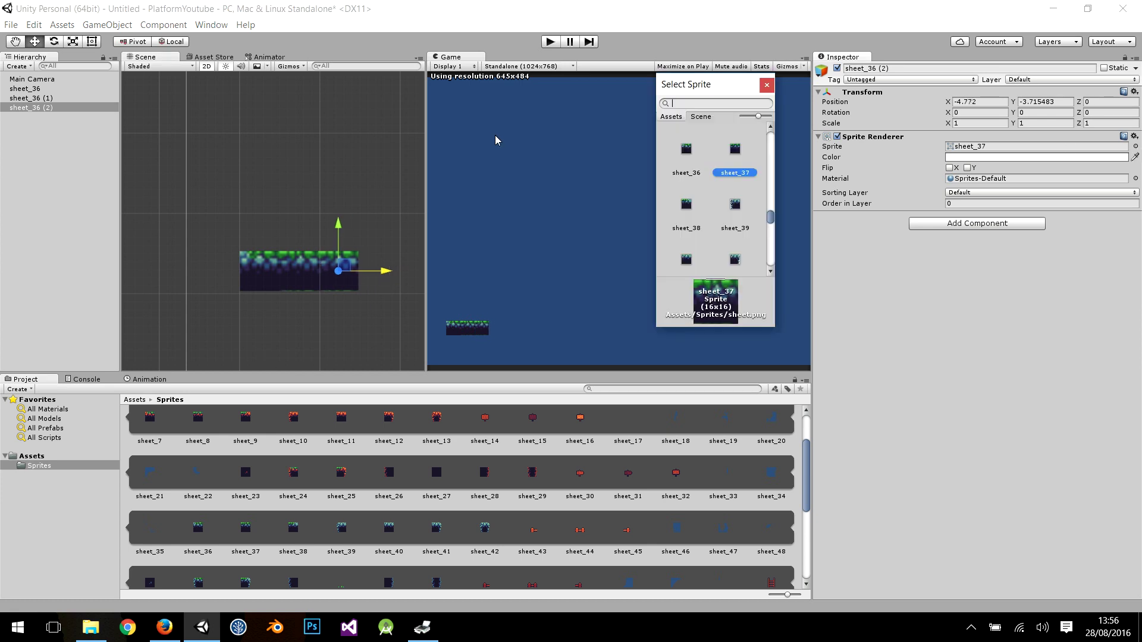
pyautogui.doubleClick(674, 210)
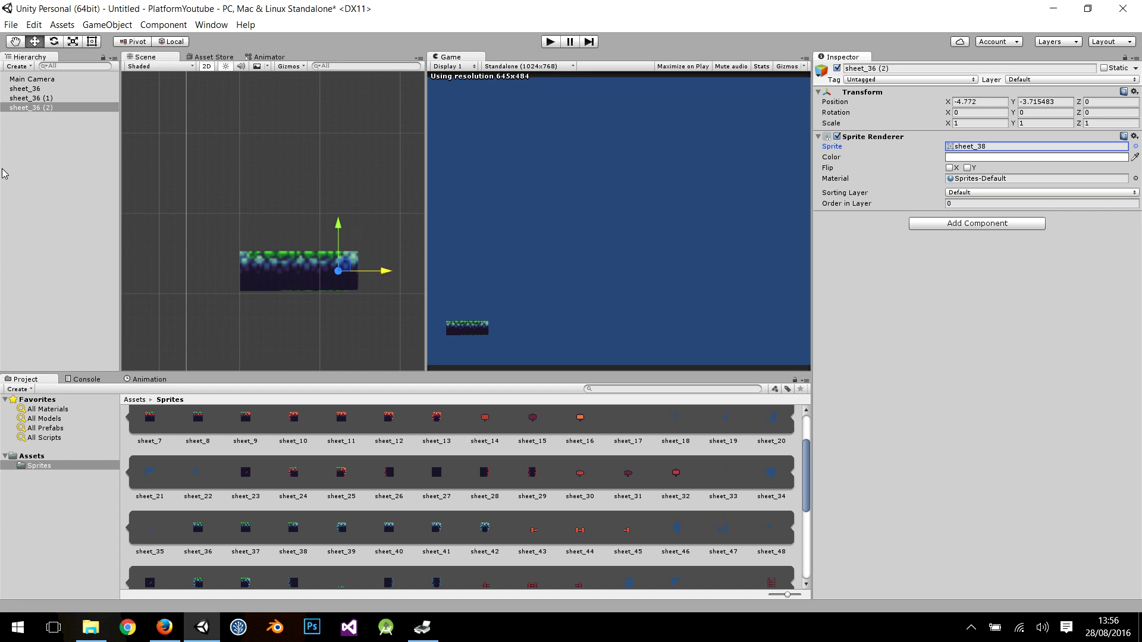
# - Inspect the three tiles sheet_36, sheet_36 (1) and sheet_36 (2)
pyautogui.click(43, 90)
pyautogui.click(45, 99)
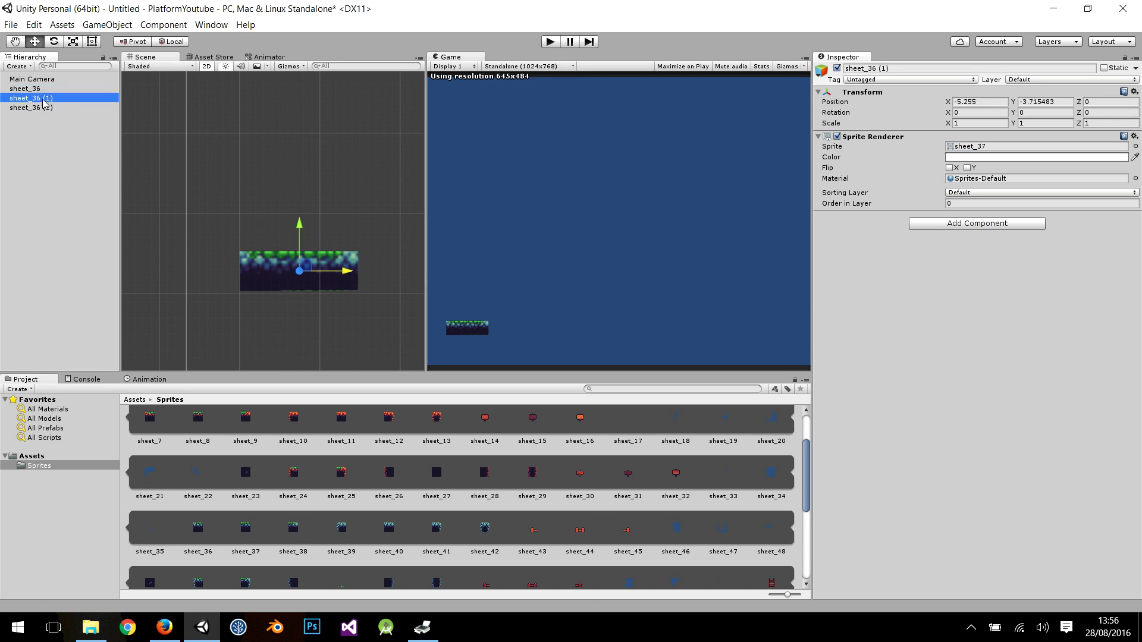
pyautogui.click(35, 108)
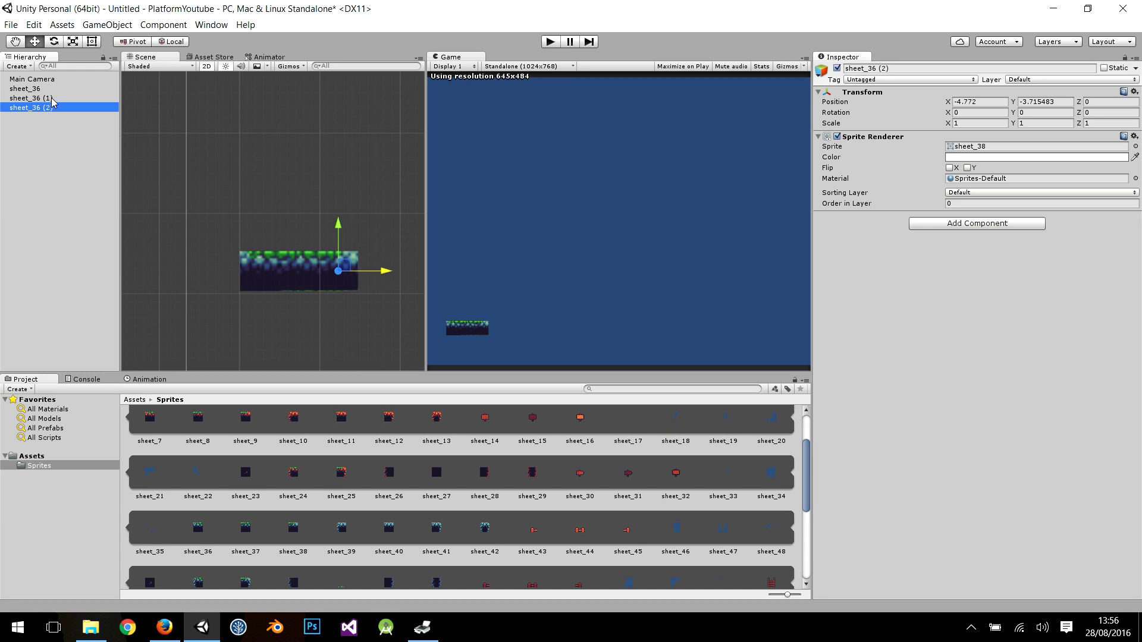
pyautogui.click(50, 99)
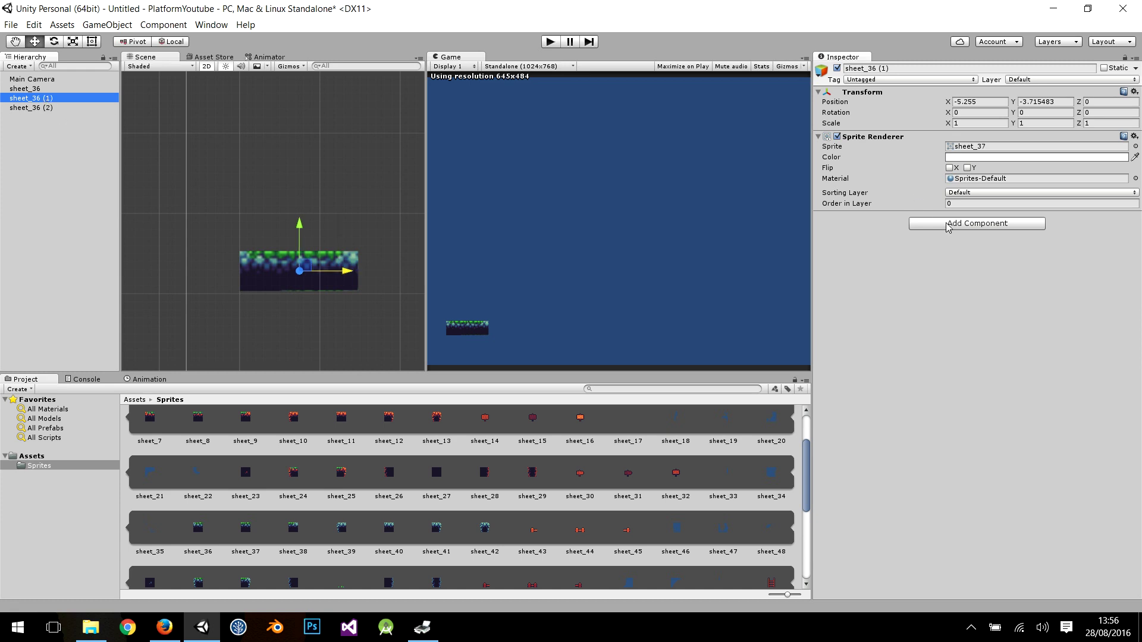
# - Add a Box Collider 2D to all three ground tiles
pyautogui.click(57, 89)
pyautogui.keyDown('shift'); pyautogui.click(53, 107); pyautogui.keyUp('shift')
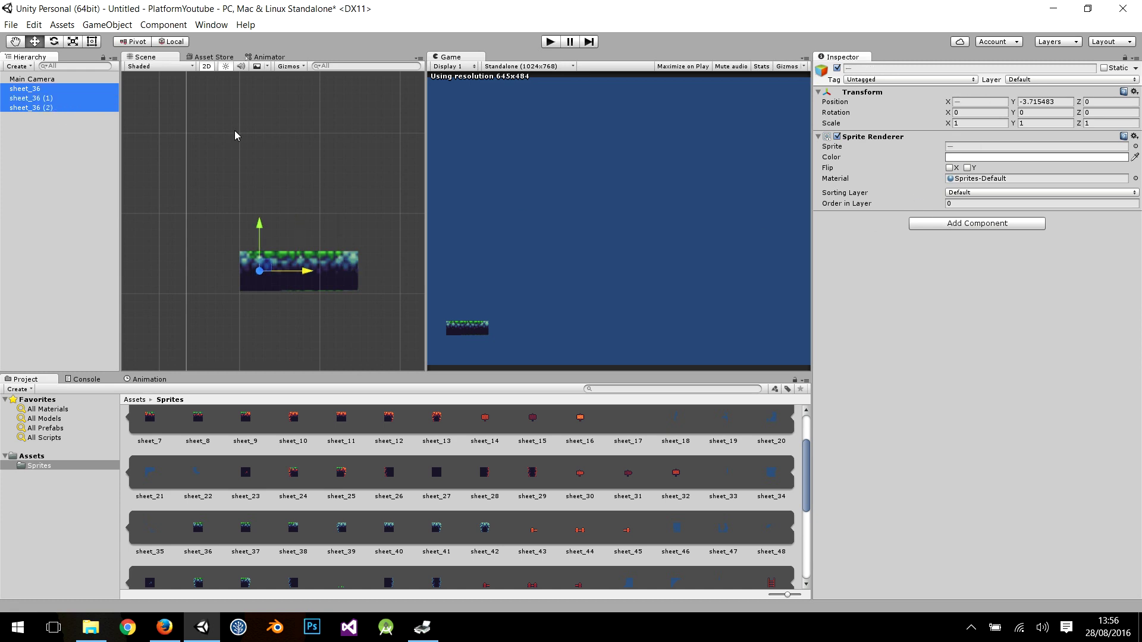
pyautogui.click(957, 226)
pyautogui.write('box')
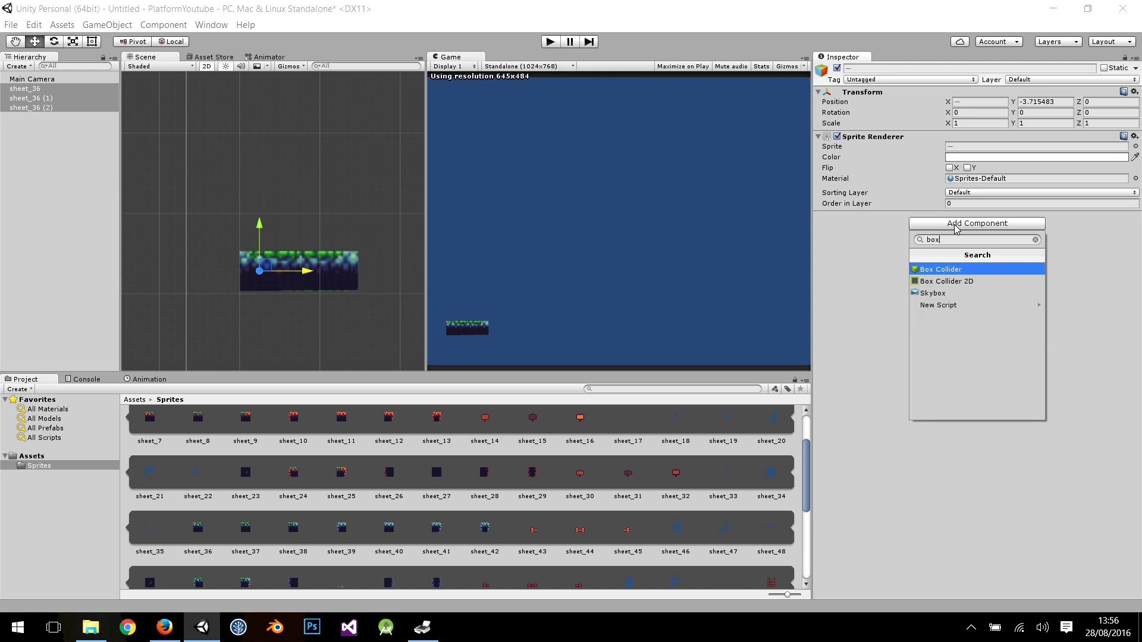
pyautogui.press('Down')
pyautogui.press('Return')
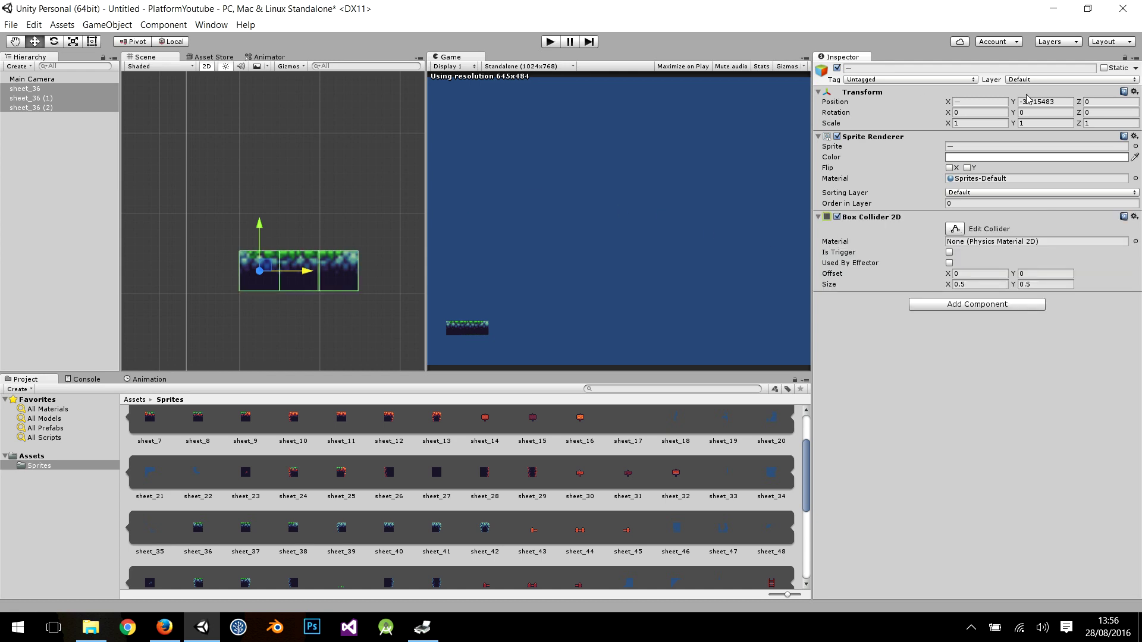
# - Create a new user layer 8 named Mappa
pyautogui.click(1035, 79)
pyautogui.click(1052, 170)
pyautogui.click(962, 217)
pyautogui.write('Mappa')
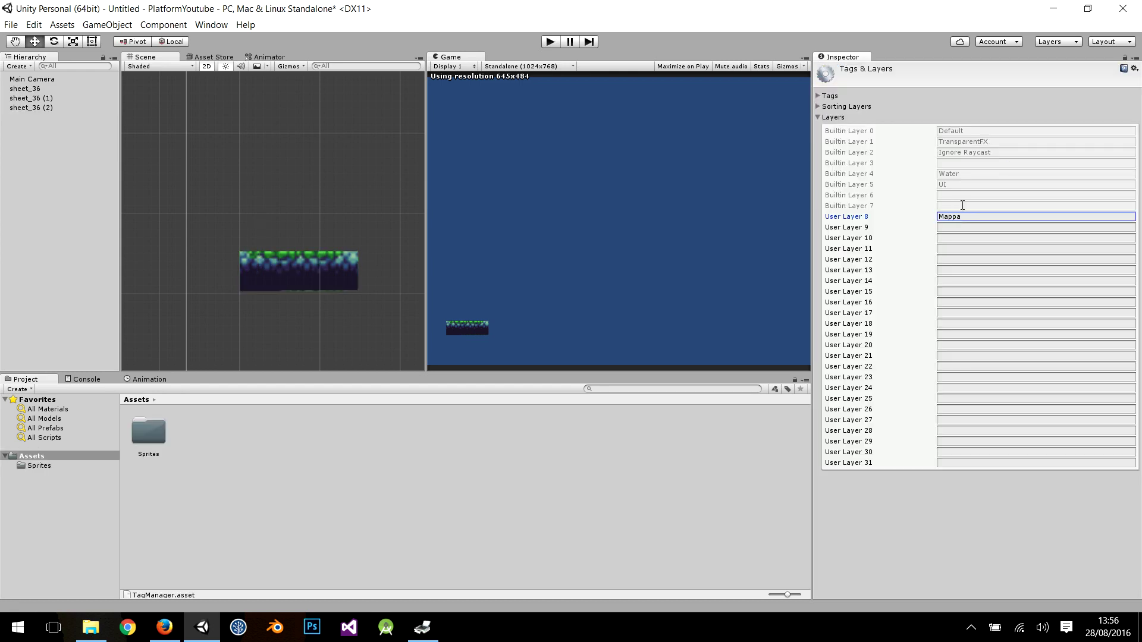
# - Assign all three ground tiles to the Mappa layer
pyautogui.click(25, 88)
pyautogui.keyDown('shift'); pyautogui.click(51, 107); pyautogui.keyUp('shift')
pyautogui.click(1074, 81)
pyautogui.click(1040, 165)
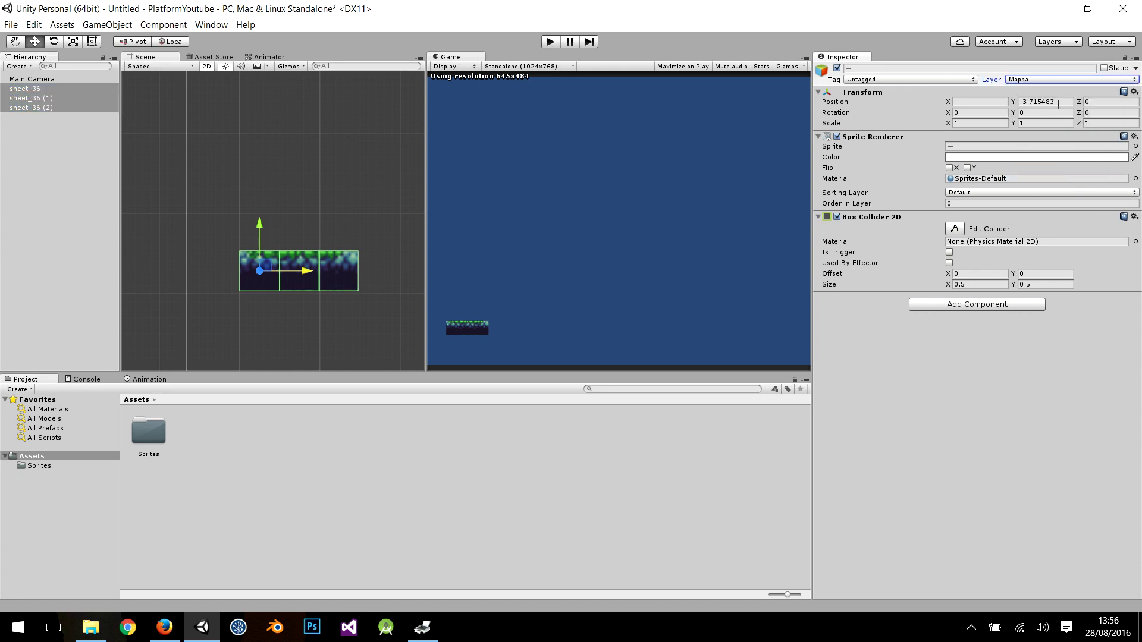
pyautogui.click(51, 99)
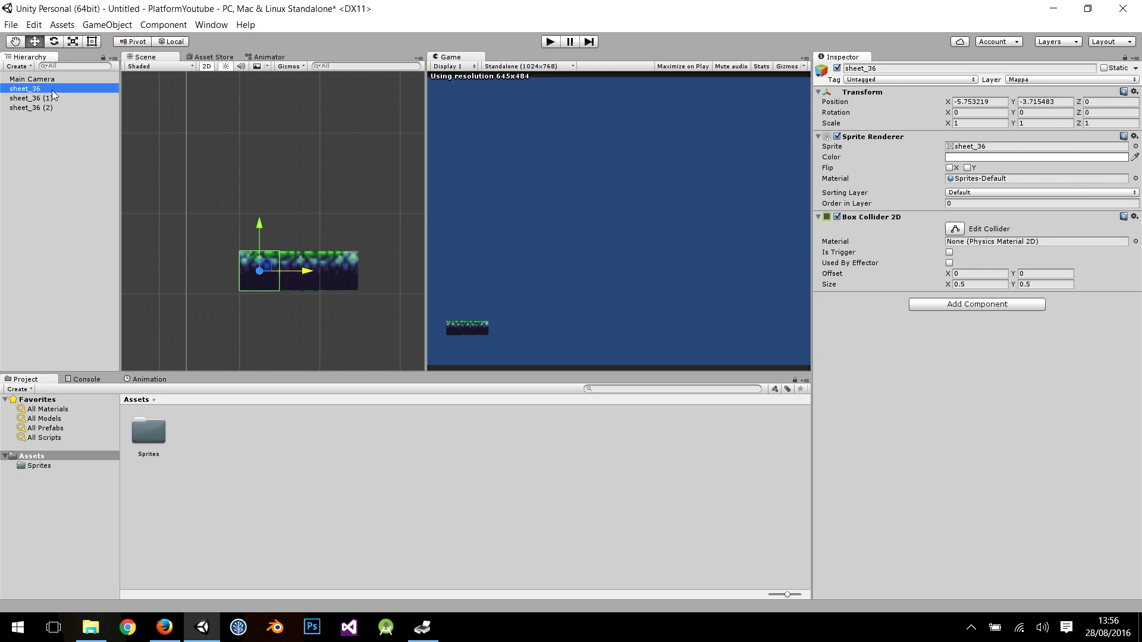
# - Rename sheet_36 to Rettilinio and parent sheet_36 (1) and sheet_36 (2) under it
pyautogui.moveTo(50, 102); pyautogui.dragTo(43, 92)
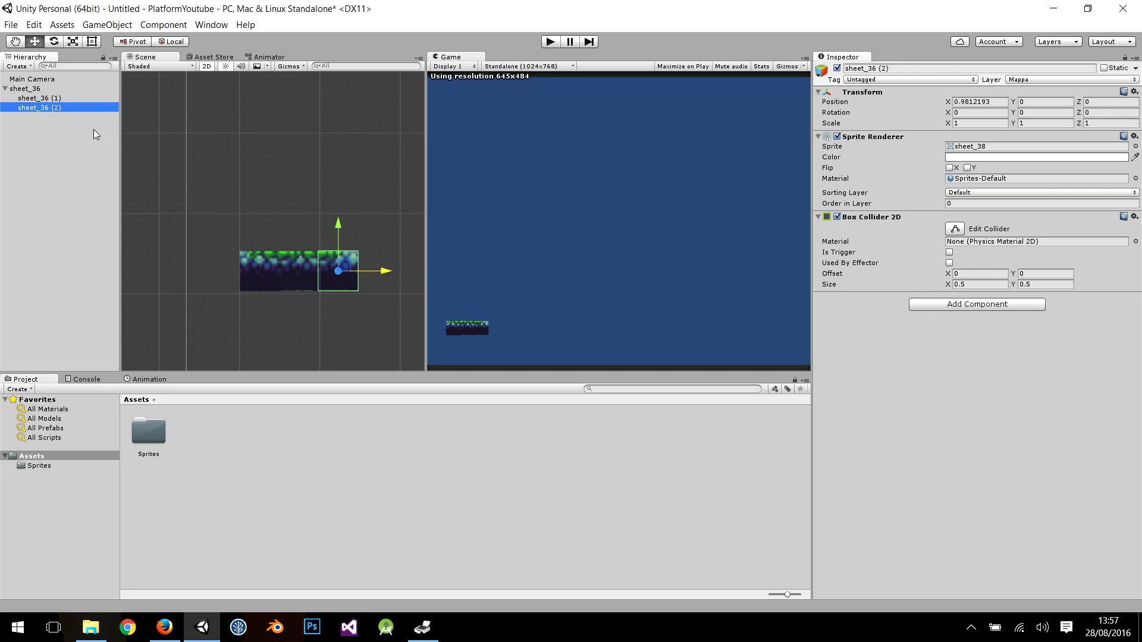
pyautogui.click(36, 91)
pyautogui.click(35, 92)
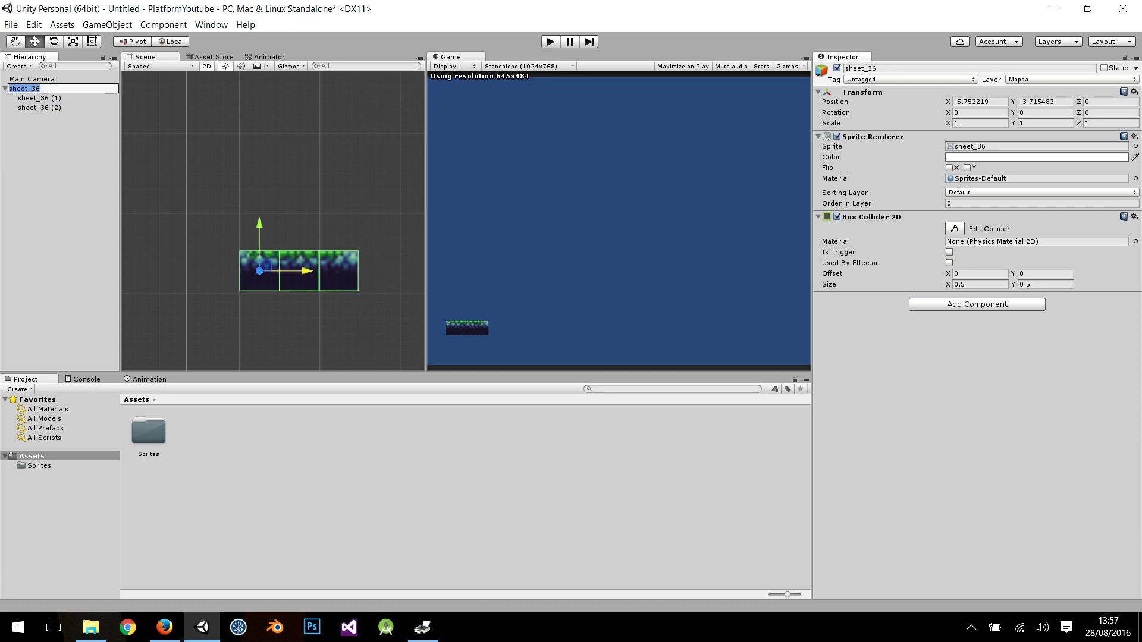
pyautogui.write('Rettilinio')
pyautogui.press('Return')
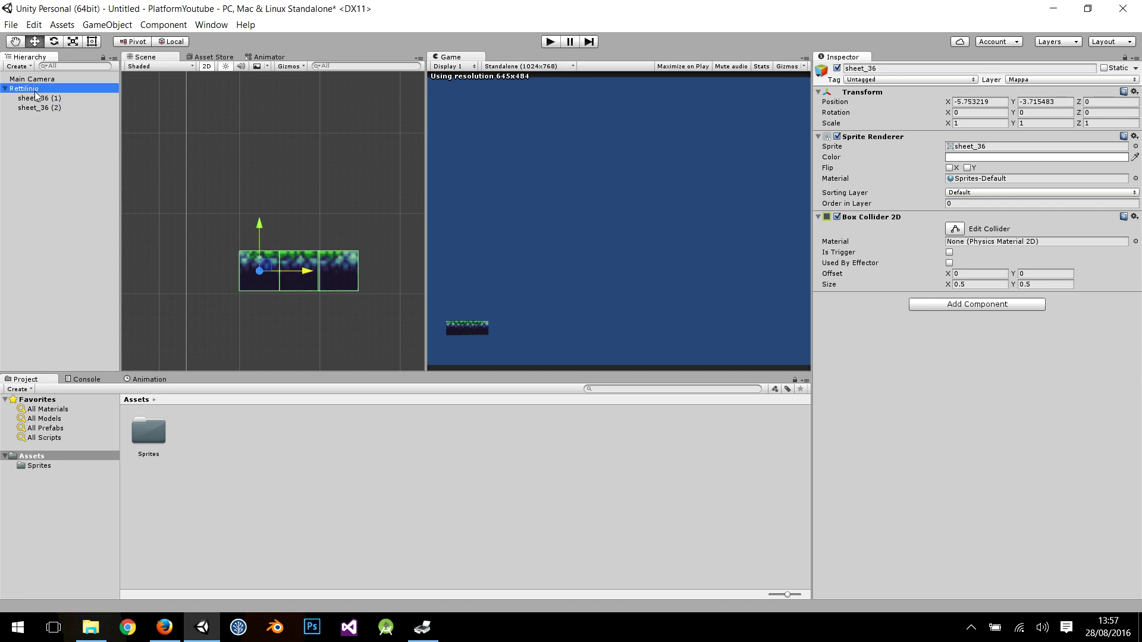
pyautogui.moveTo(37, 108); pyautogui.dragTo(35, 102)
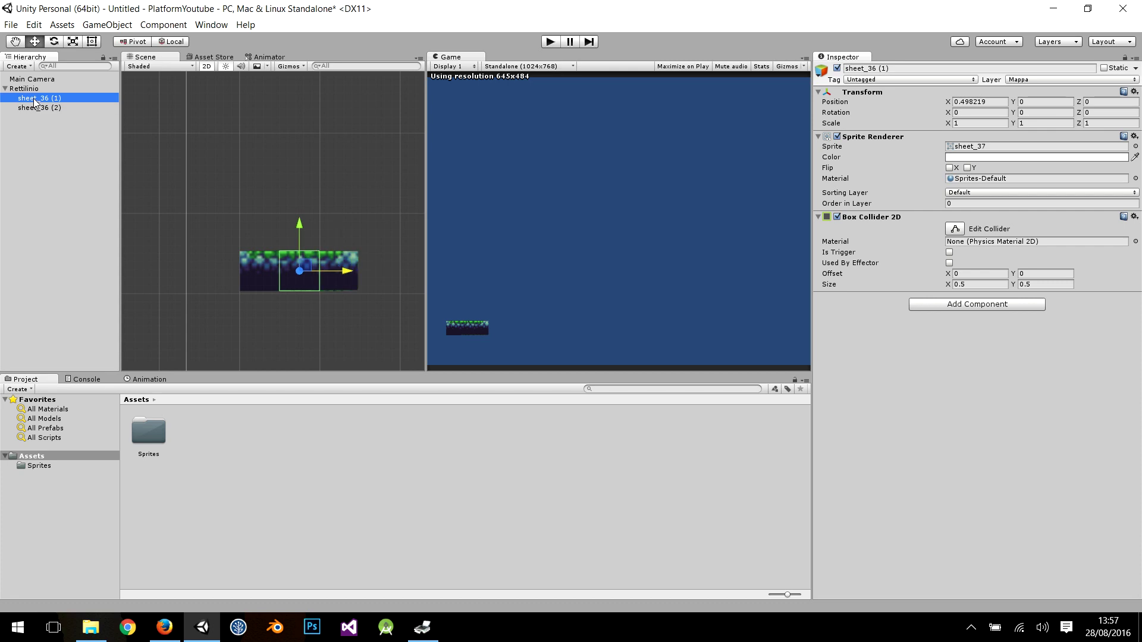
pyautogui.click(32, 89)
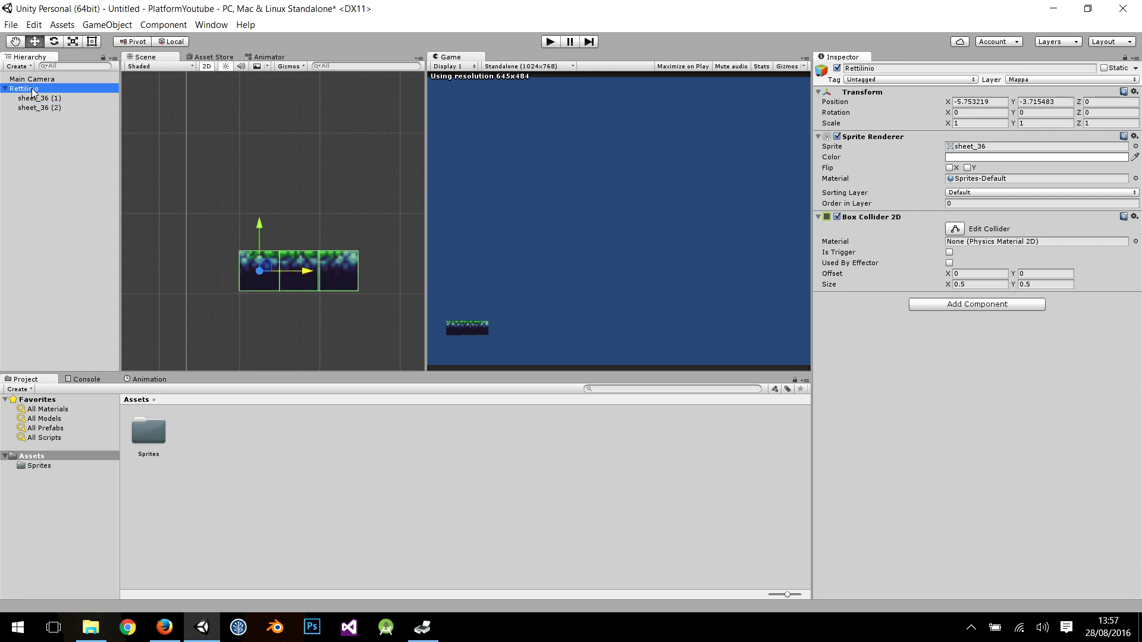
# - Collapse Rettilinio and line up its first two copies end to end on the right
pyautogui.click(6, 89)
pyautogui.scroll(-1, 272, 252)
pyautogui.scroll(-1, 316, 263)
pyautogui.hotkey('ctrl', 'd')
pyautogui.moveTo(316, 247)
pyautogui.mouseDown()
pyautogui.moveTo(397, 248)
pyautogui.moveTo(373, 248)
pyautogui.mouseUp()
pyautogui.scroll(2, 347, 262)
pyautogui.moveTo(348, 262); pyautogui.dragTo(185, 303, button='middle')
pyautogui.hotkey('ctrl', 'd')
pyautogui.moveTo(234, 288)
pyautogui.mouseDown()
pyautogui.moveTo(395, 291)
pyautogui.moveTo(393, 254)
pyautogui.mouseUp()
# - Duplicate more Rettilinio pieces and extend the ground strip further right
pyautogui.hotkey('ctrl', 'd')
pyautogui.scroll(-3, 273, 323)
pyautogui.scroll(-2, 290, 320)
pyautogui.hotkey('ctrl', 'd')
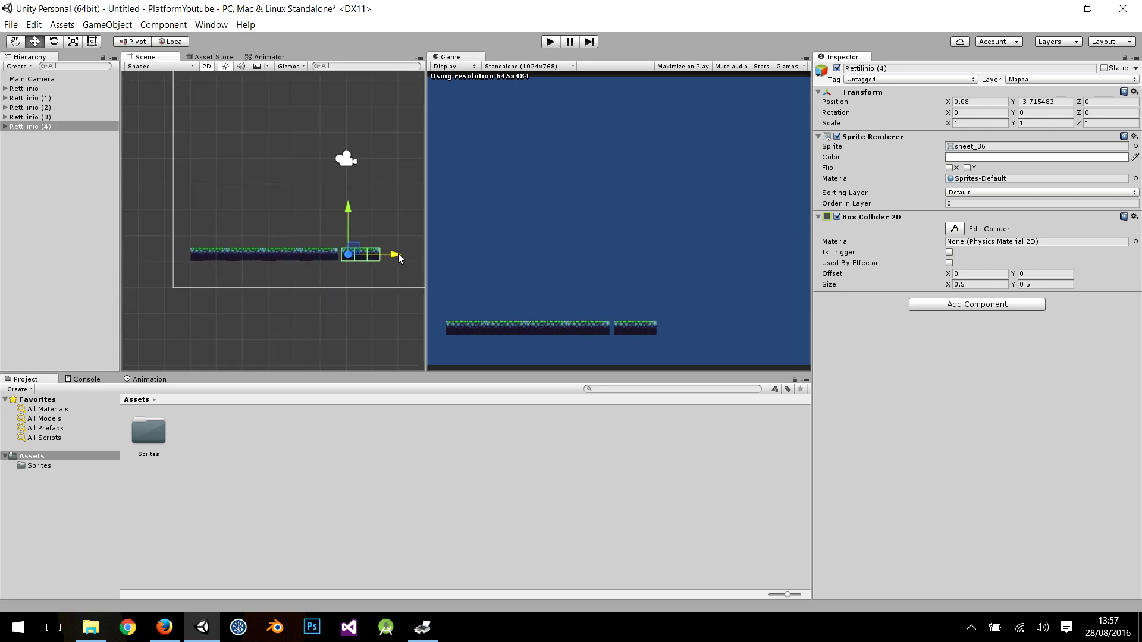
pyautogui.moveTo(393, 253); pyautogui.dragTo(280, 272, button='middle')
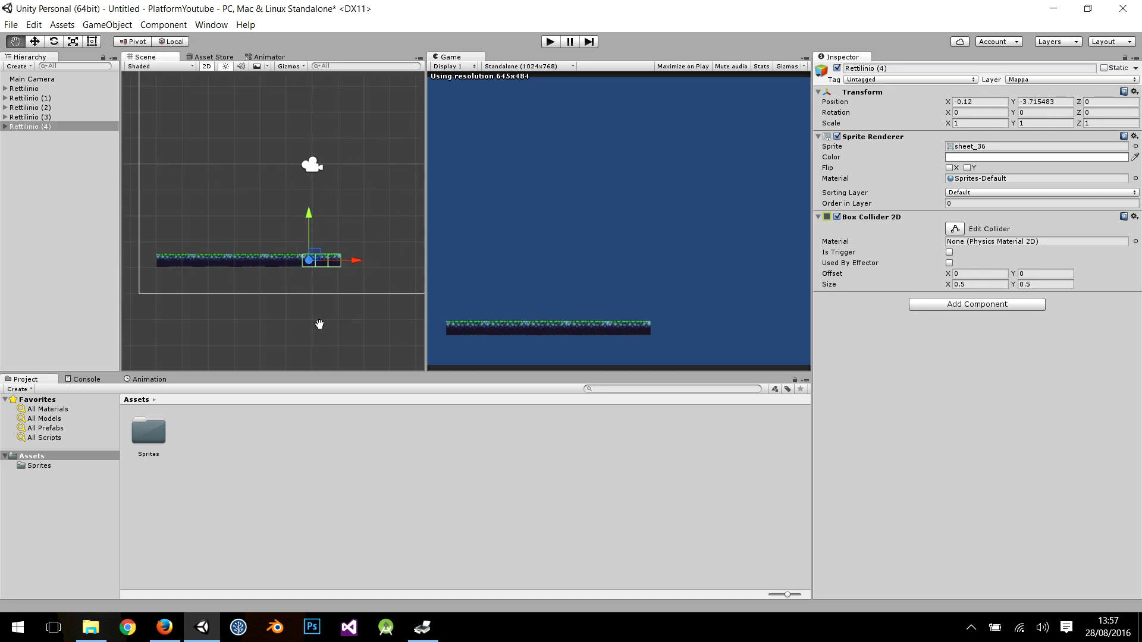
pyautogui.hotkey('ctrl', 'd')
# - Duplicate Rettilinio (5) and recentre the view on the long ground platform
pyautogui.hotkey('ctrl', 'd')
pyautogui.moveTo(275, 272); pyautogui.dragTo(415, 272)
pyautogui.hotkey('ctrl', 'd')
pyautogui.hotkey('ctrl', 'd')
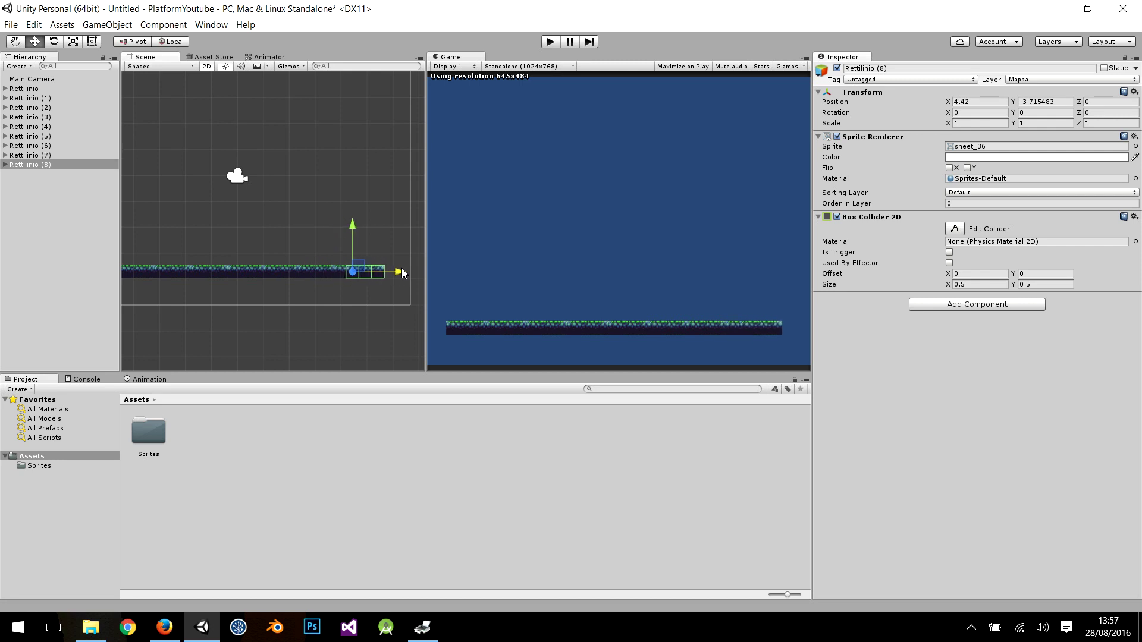
pyautogui.scroll(-2, 274, 196)
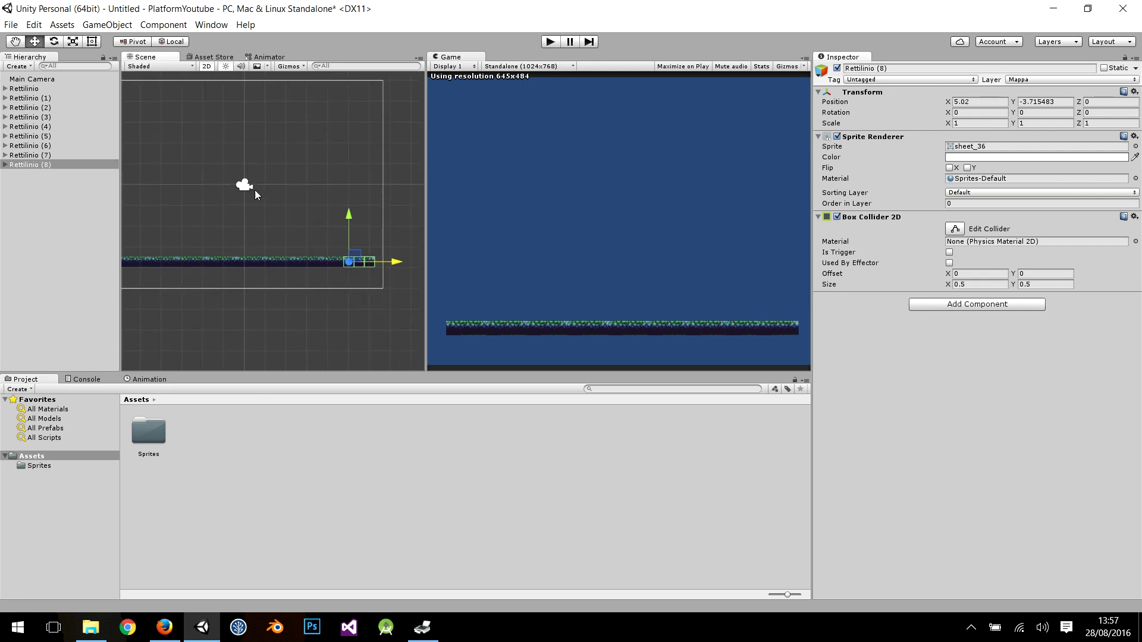
pyautogui.moveTo(238, 183); pyautogui.dragTo(313, 224, button='middle')
pyautogui.scroll(4, 259, 276)
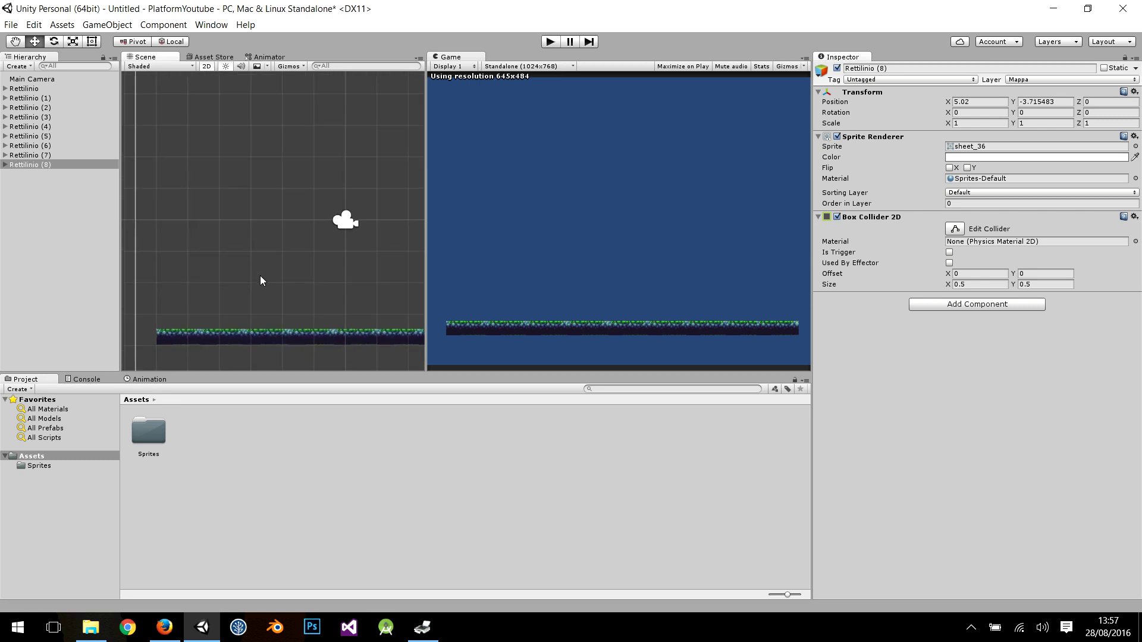
pyautogui.moveTo(256, 280); pyautogui.dragTo(237, 184, button='middle')
pyautogui.scroll(2, 237, 184)
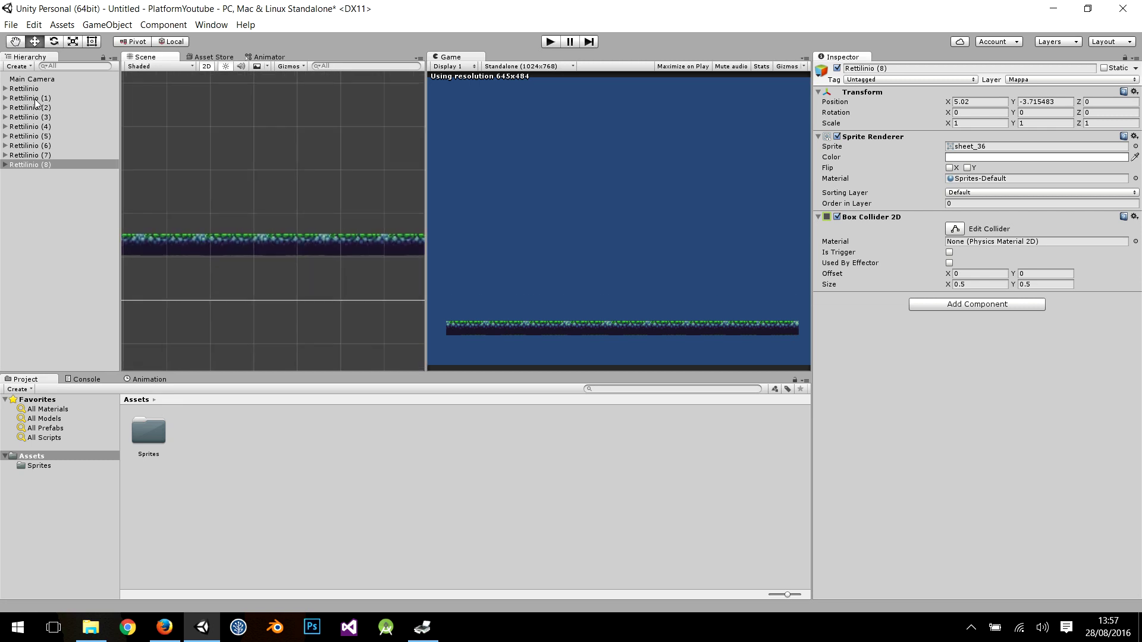
pyautogui.scroll(-2, 218, 205)
pyautogui.scroll(-1, 230, 212)
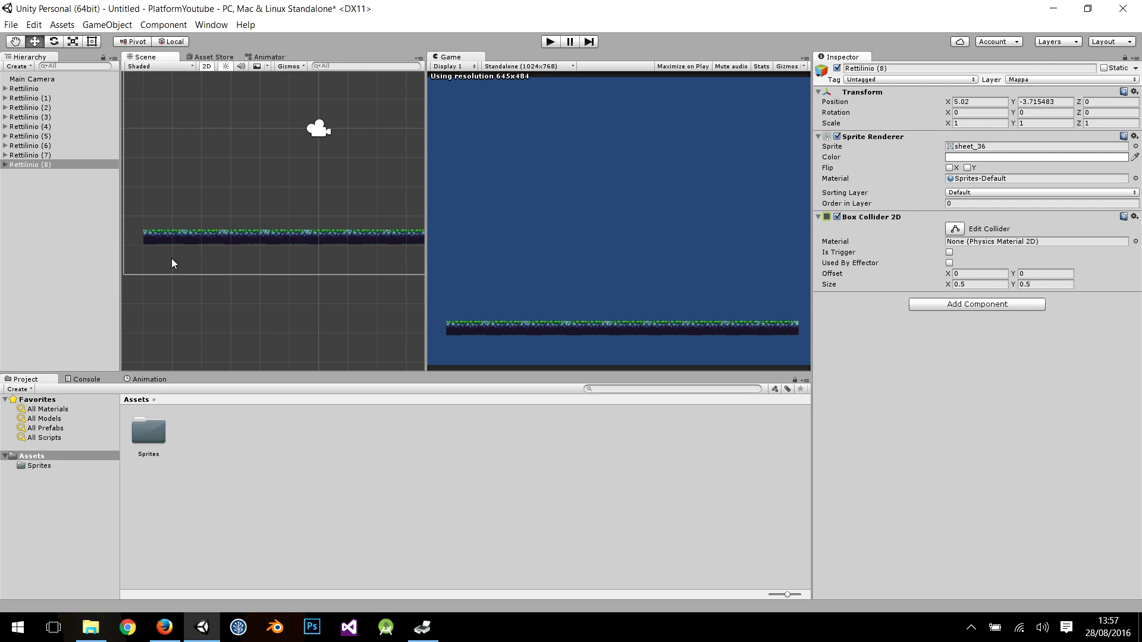
# - Open the Sprites folder and expand the characters sprite sheet into its individual frames
pyautogui.doubleClick(134, 440)
pyautogui.click(453, 430)
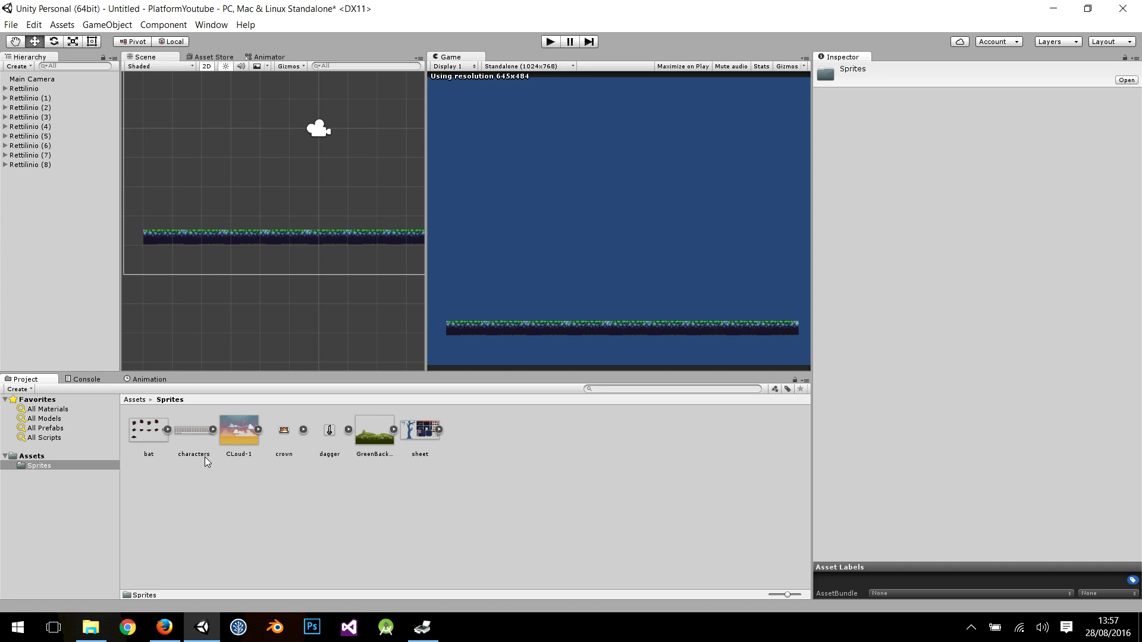
pyautogui.click(213, 430)
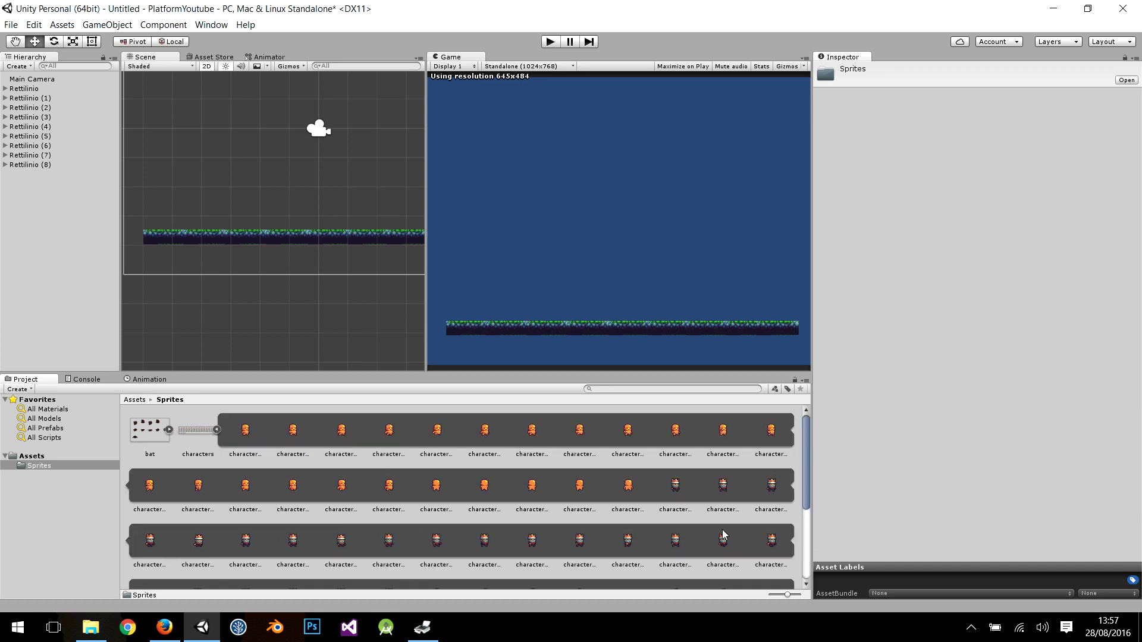
# - Preview character frames characters_37, characters_24 and characters_23
pyautogui.click(676, 544)
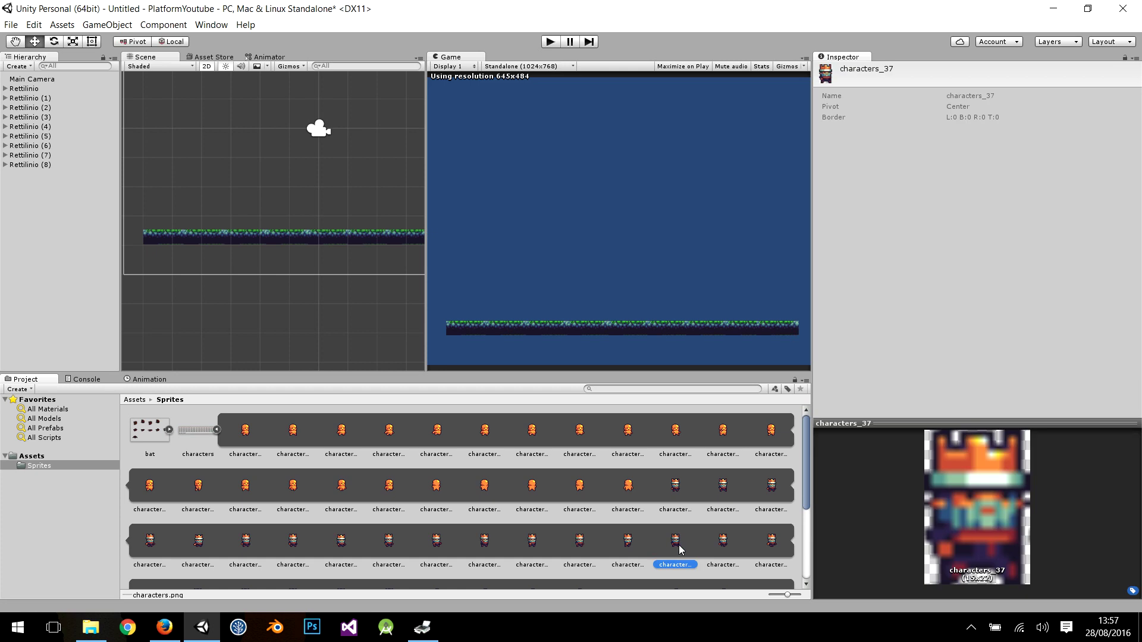
pyautogui.click(728, 534)
pyautogui.click(680, 538)
pyautogui.click(725, 483)
pyautogui.click(679, 485)
pyautogui.click(710, 491)
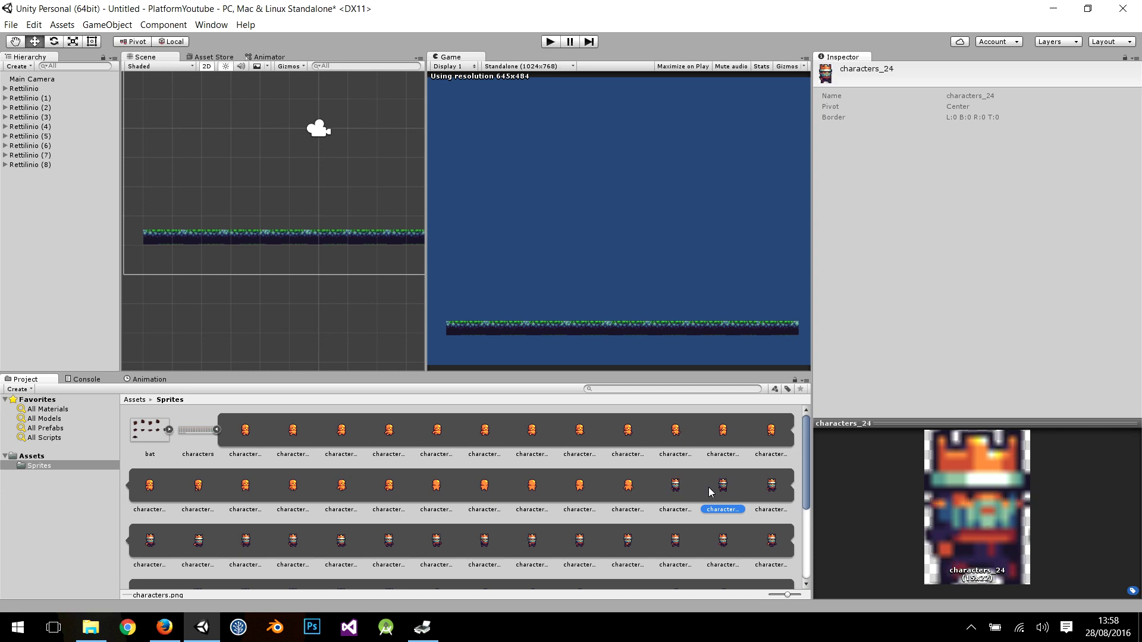
pyautogui.click(680, 485)
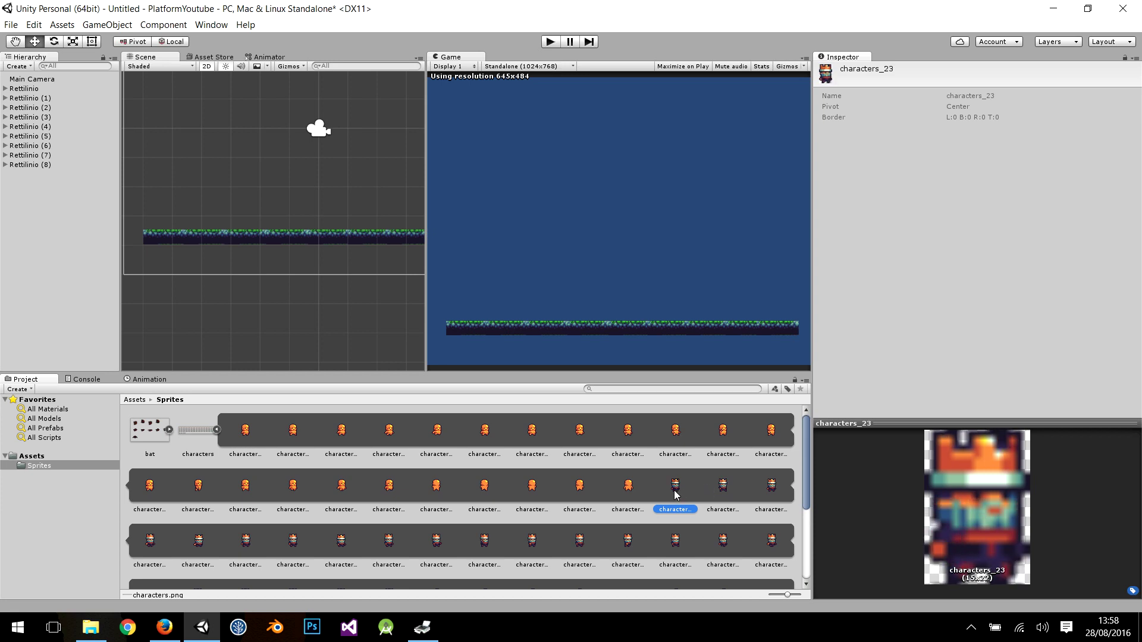
# - Browse further frames through characters_38 and pick characters_28 as the player sprite
pyautogui.scroll(-1, 676, 491)
pyautogui.click(664, 504)
pyautogui.click(636, 505)
pyautogui.click(720, 509)
pyautogui.click(763, 514)
pyautogui.click(246, 521)
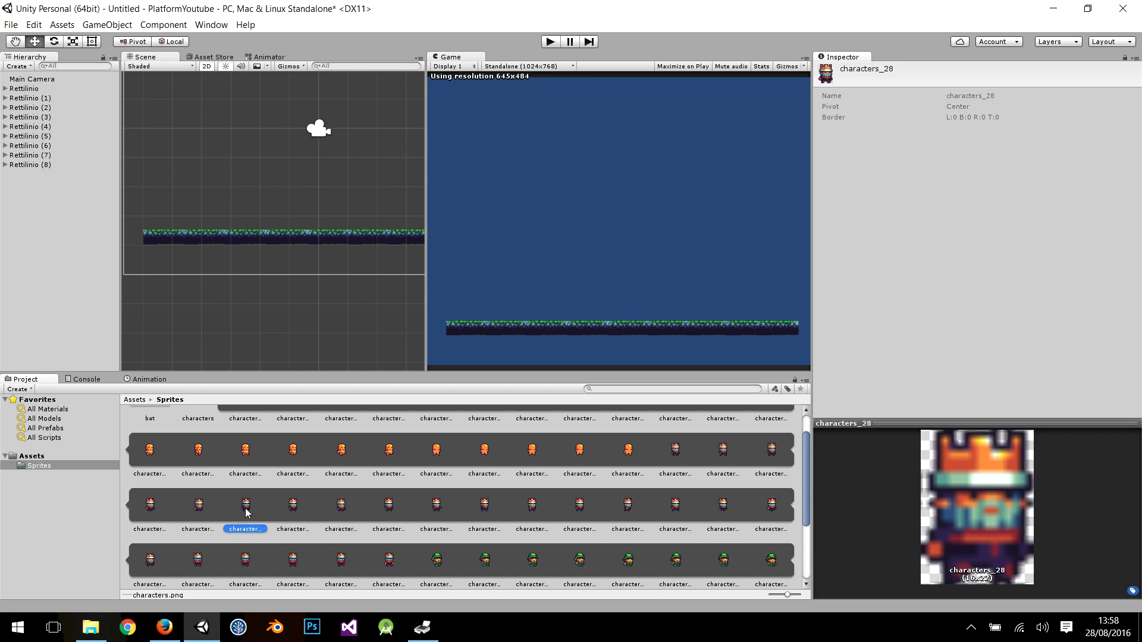
# - Place characters_28 in the scene above the platform and frame both in view
pyautogui.moveTo(246, 505); pyautogui.dragTo(223, 199)
pyautogui.scroll(3, 212, 260)
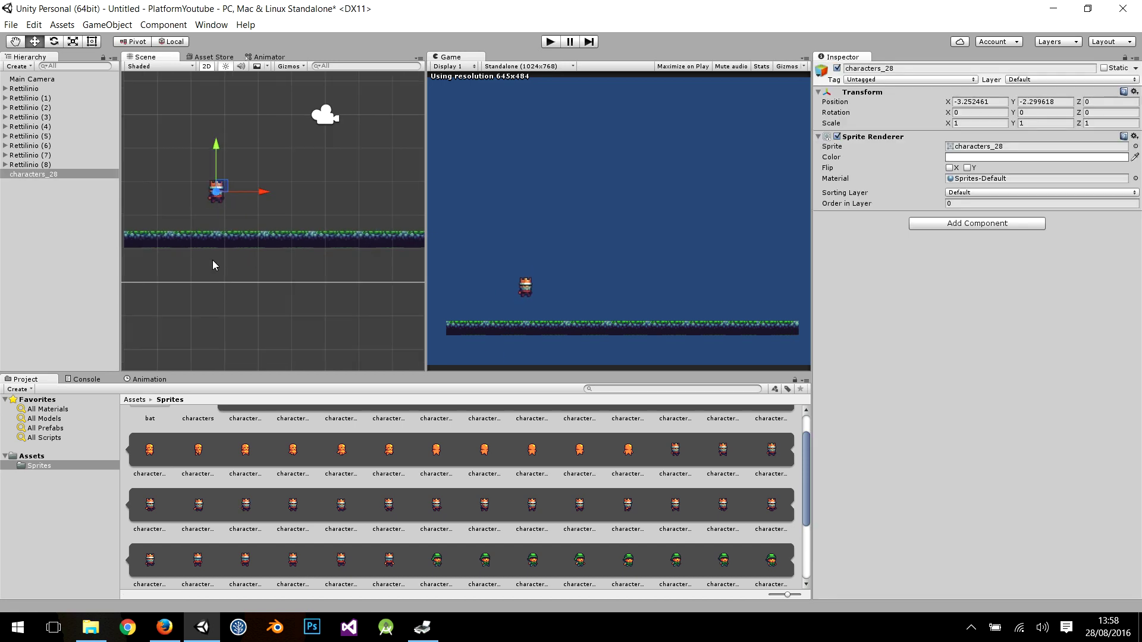
pyautogui.moveTo(222, 261); pyautogui.dragTo(281, 304, button='middle')
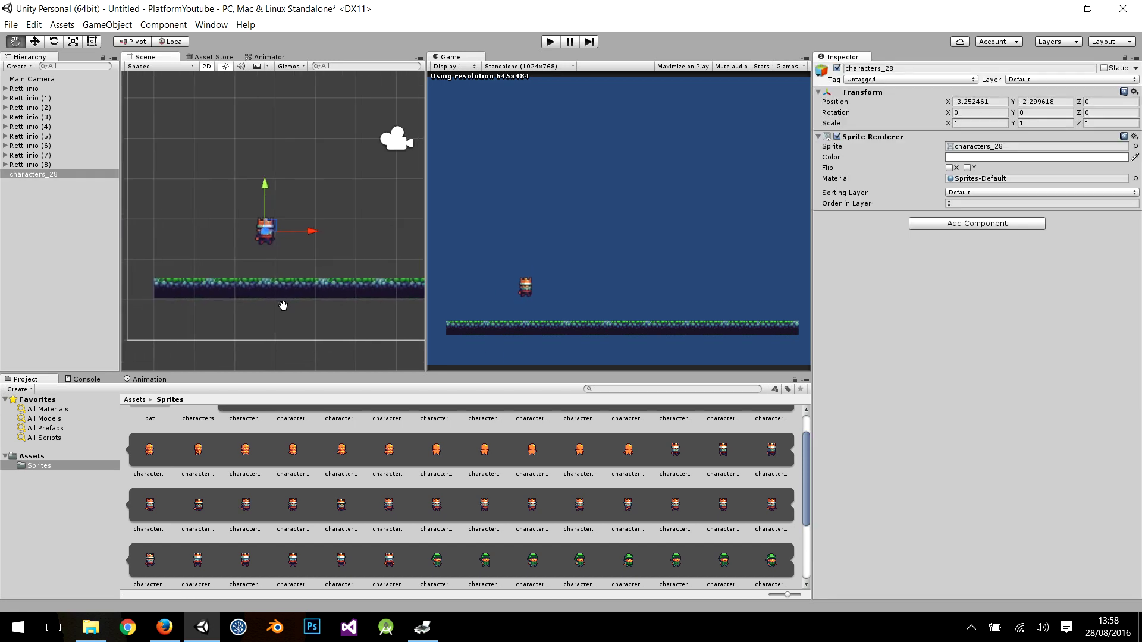
# - Rename the characters_28 object to Player and give it the Player tag
pyautogui.click(45, 175)
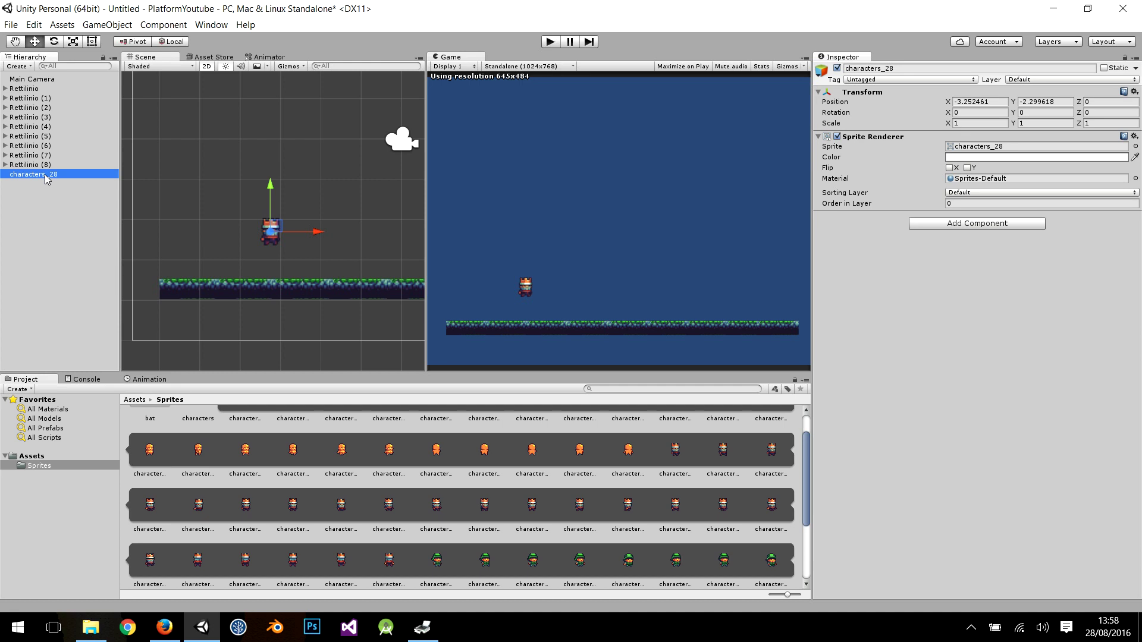
pyautogui.click(45, 175)
pyautogui.write('Player')
pyautogui.press('Return')
pyautogui.click(885, 81)
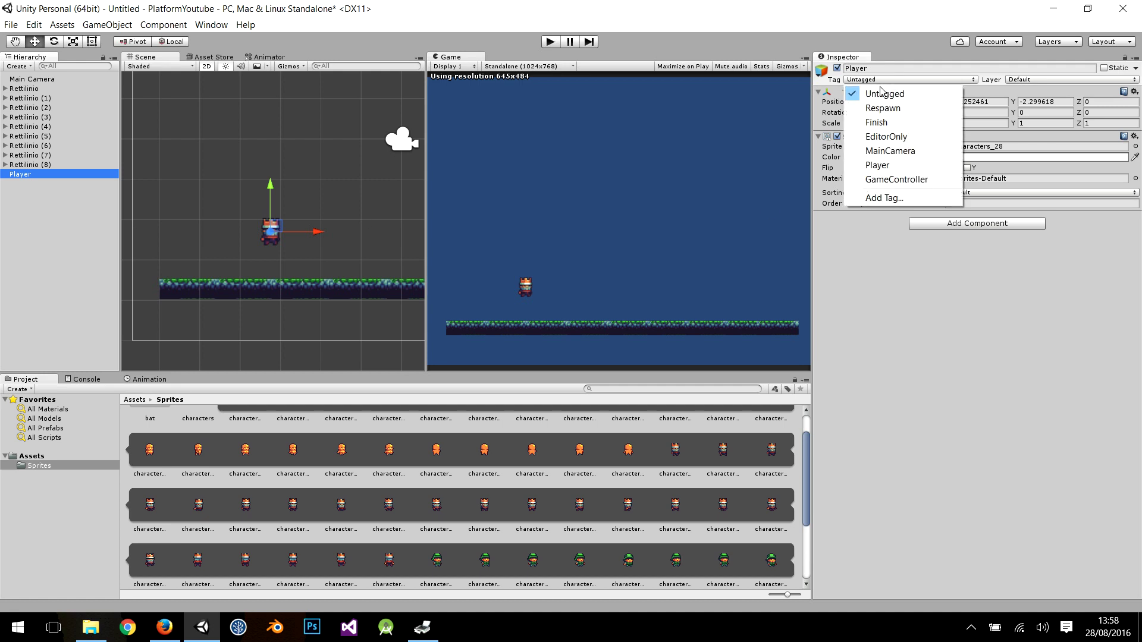
pyautogui.click(899, 171)
# - Create User Layer 9 named Player and assign the object to that layer
pyautogui.click(1025, 81)
pyautogui.click(1033, 183)
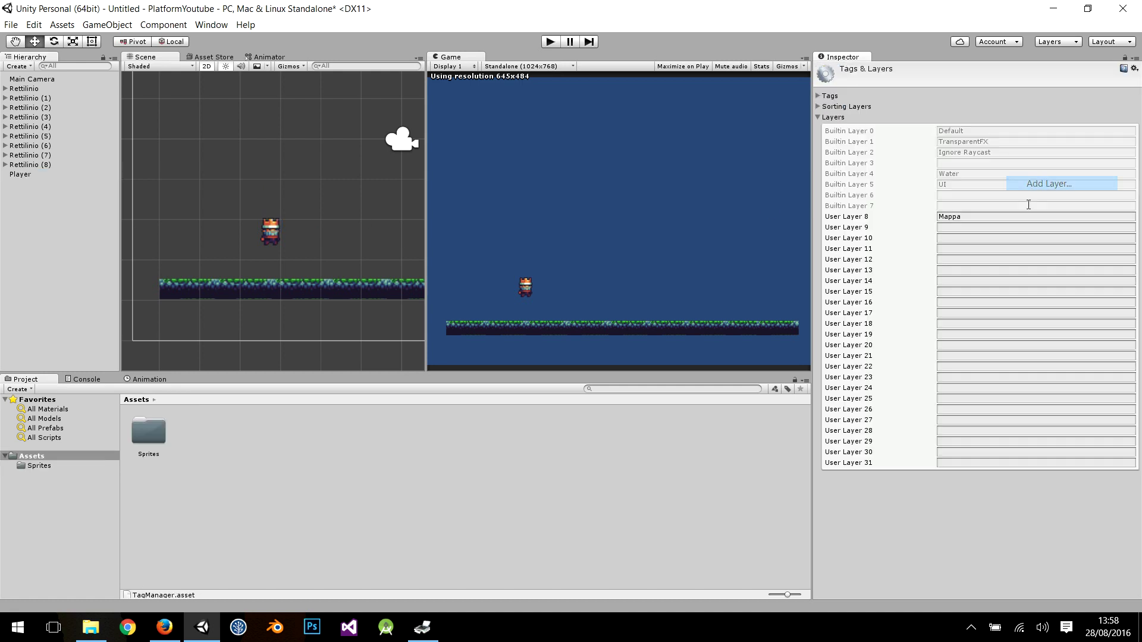
pyautogui.click(944, 228)
pyautogui.write('ayer')
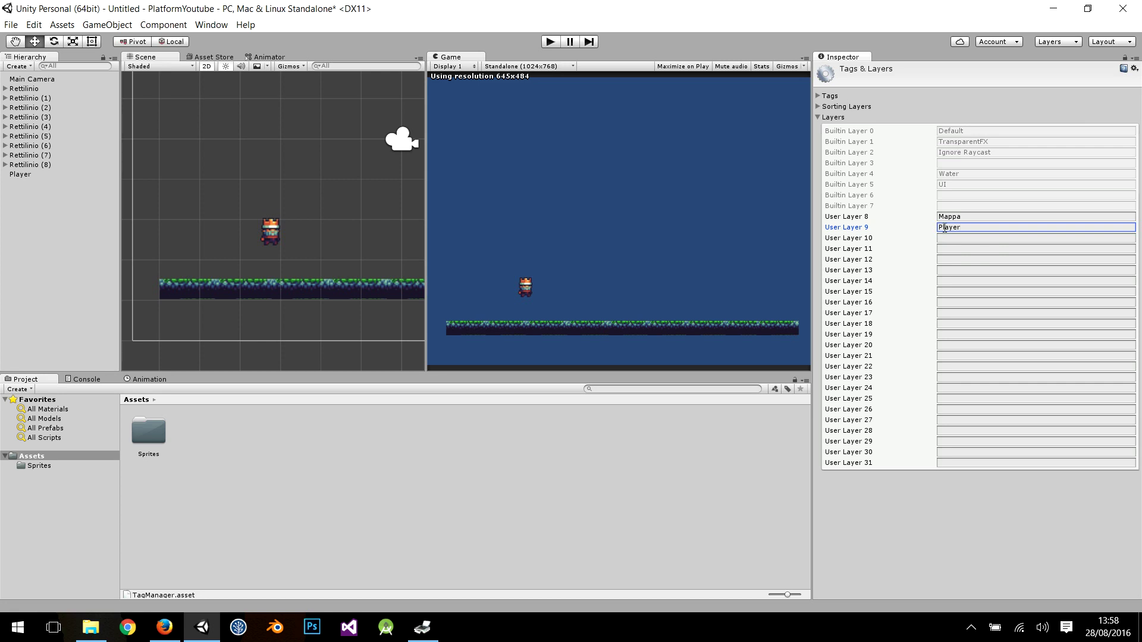
pyautogui.click(38, 175)
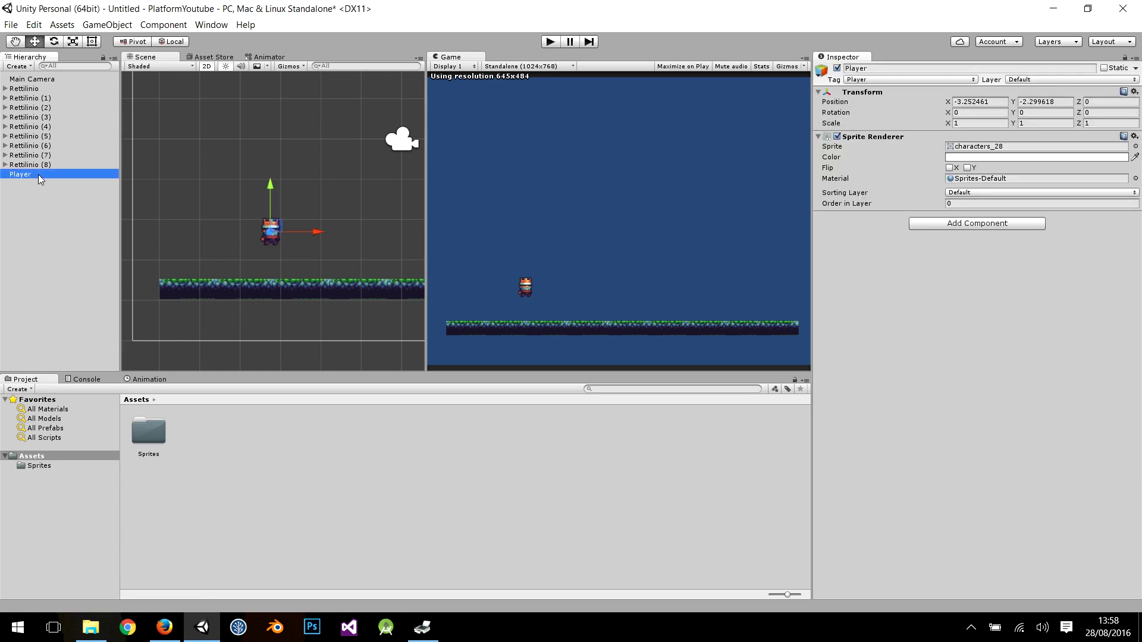
pyautogui.click(1040, 82)
pyautogui.click(1041, 179)
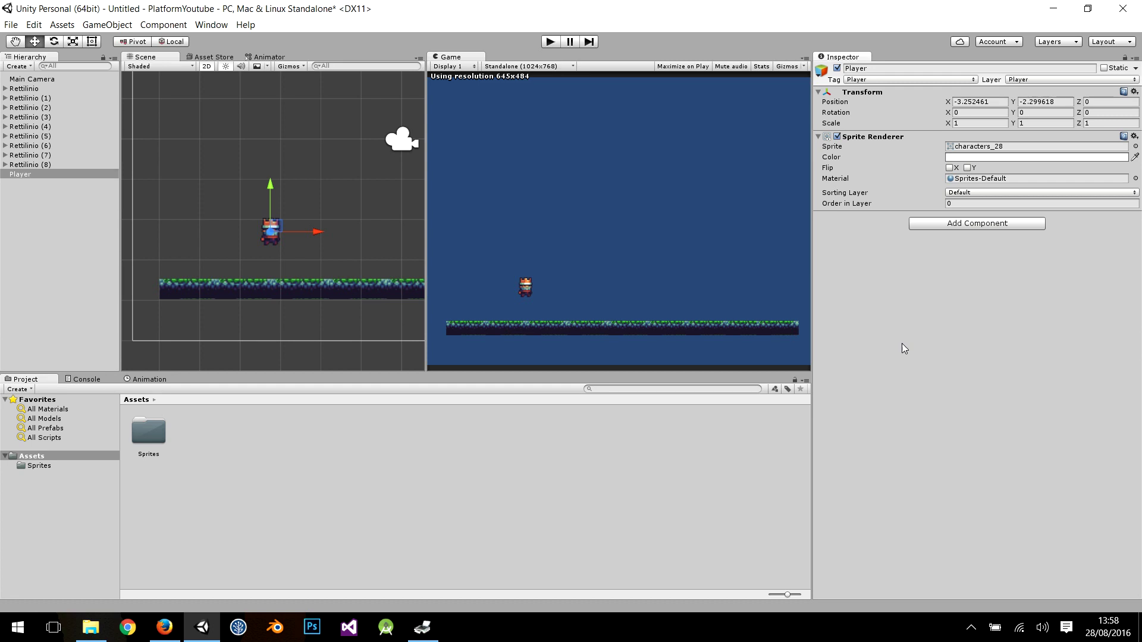
# - Add a Rigidbody 2D with Use Auto Mass to Player and test gravity in Play mode
pyautogui.click(938, 223)
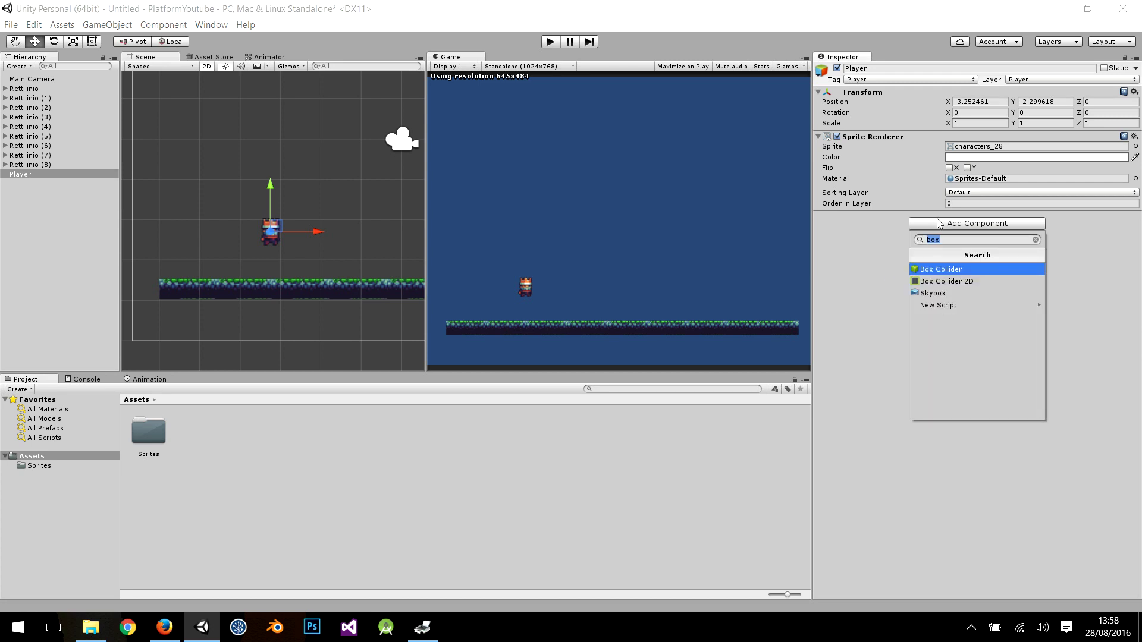
pyautogui.write('rigidbody')
pyautogui.press('Down')
pyautogui.press('Return')
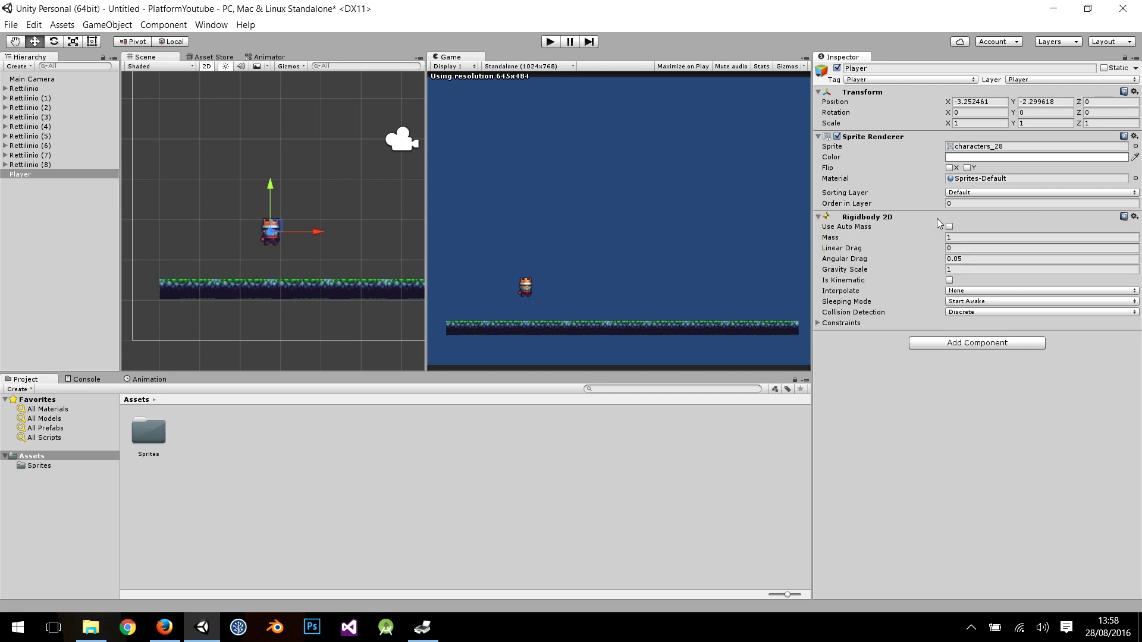
pyautogui.click(951, 226)
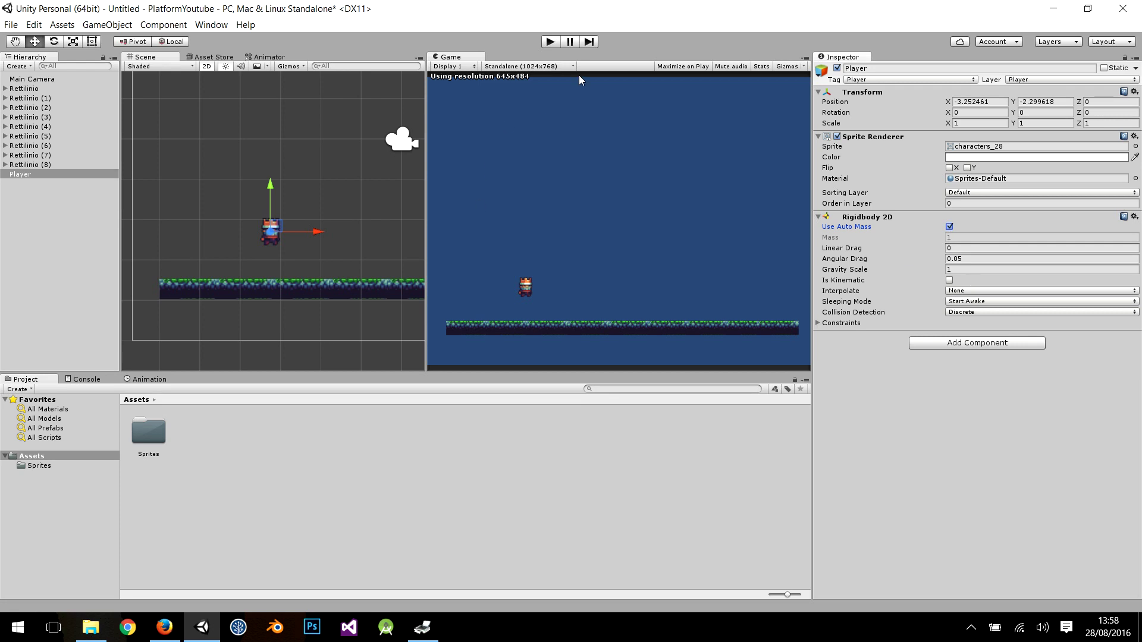
pyautogui.click(551, 43)
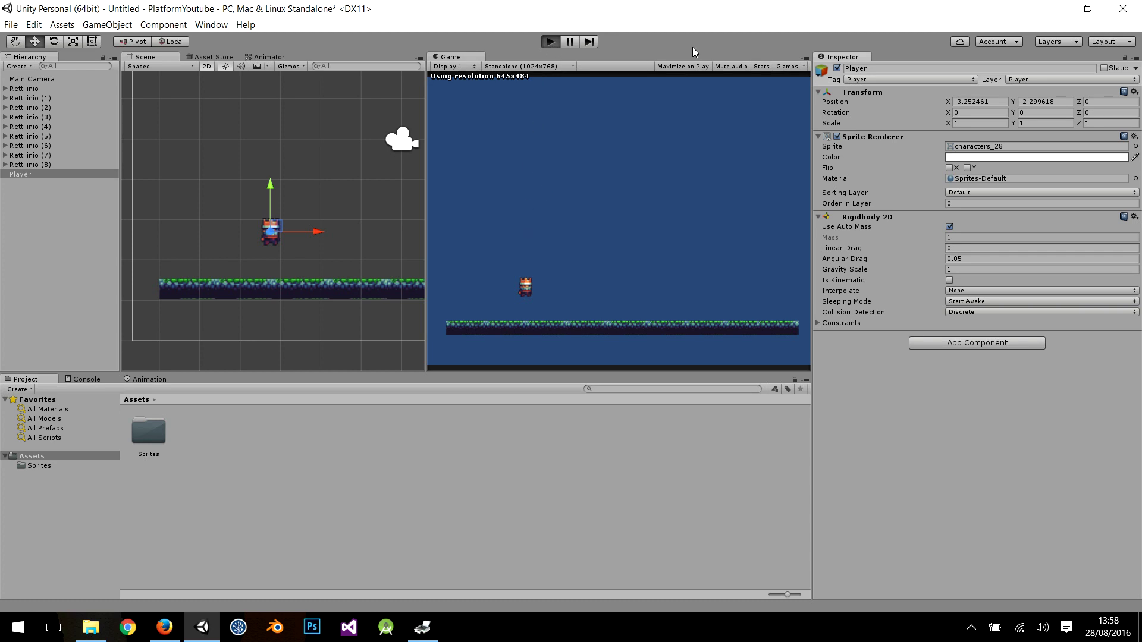
pyautogui.click(551, 43)
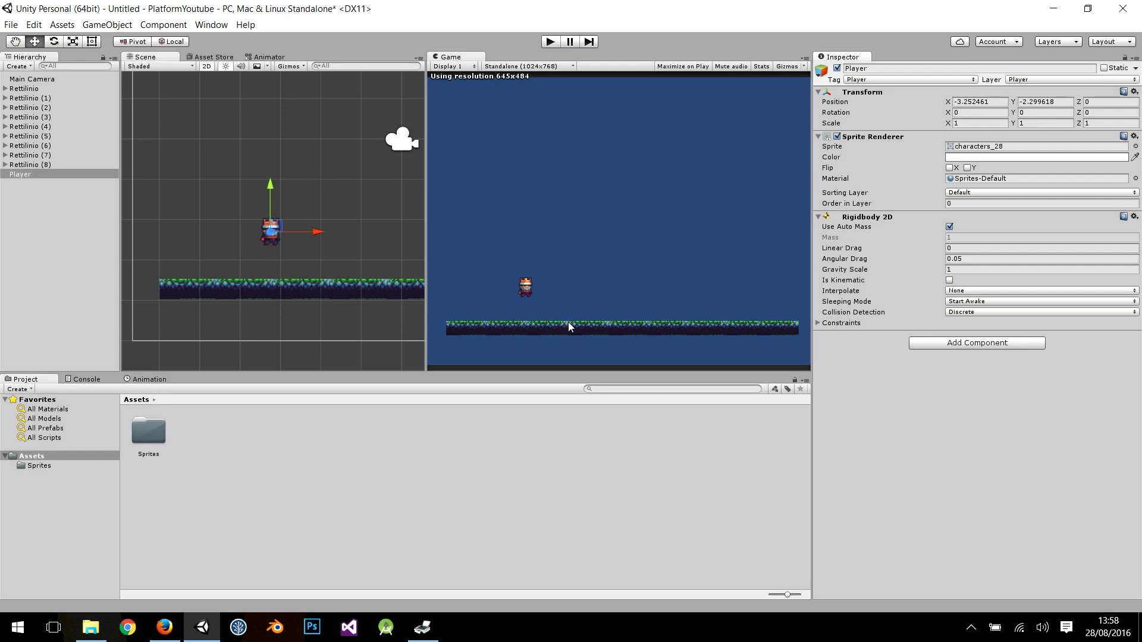
# - Add a Circle Collider 2D to Player and test that it lands on the platform
pyautogui.click(985, 347)
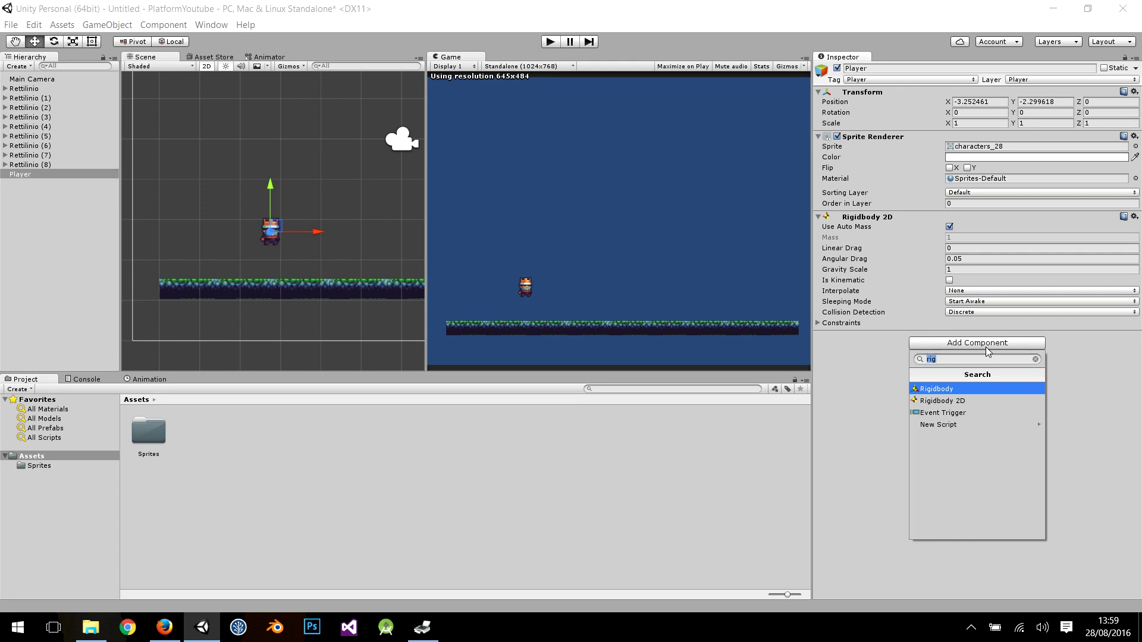
pyautogui.write('circle')
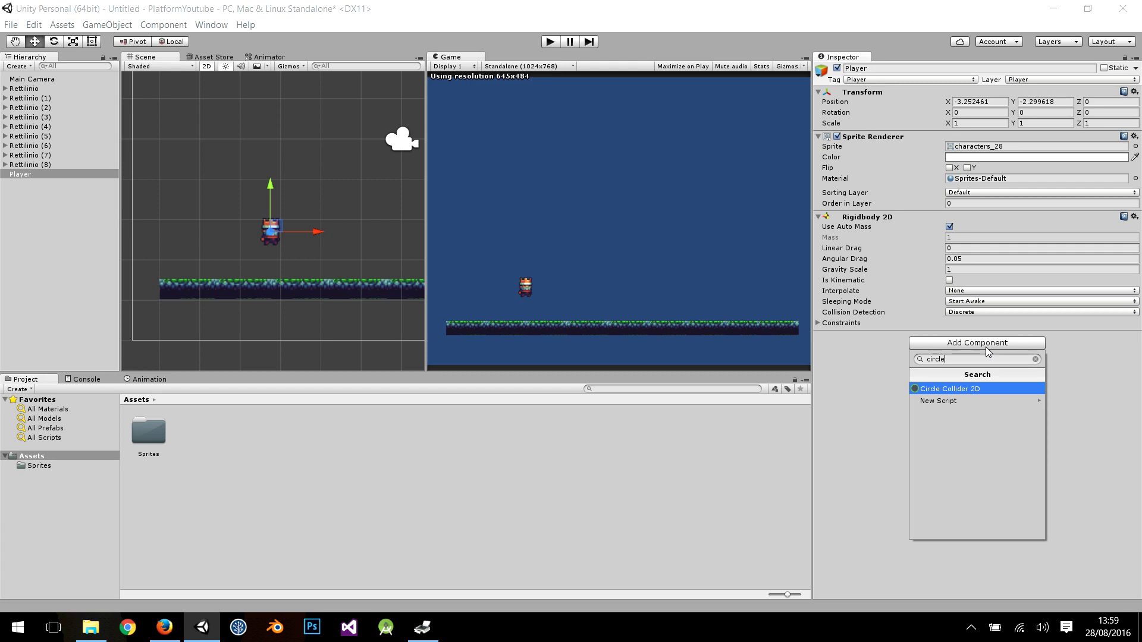
pyautogui.press('Return')
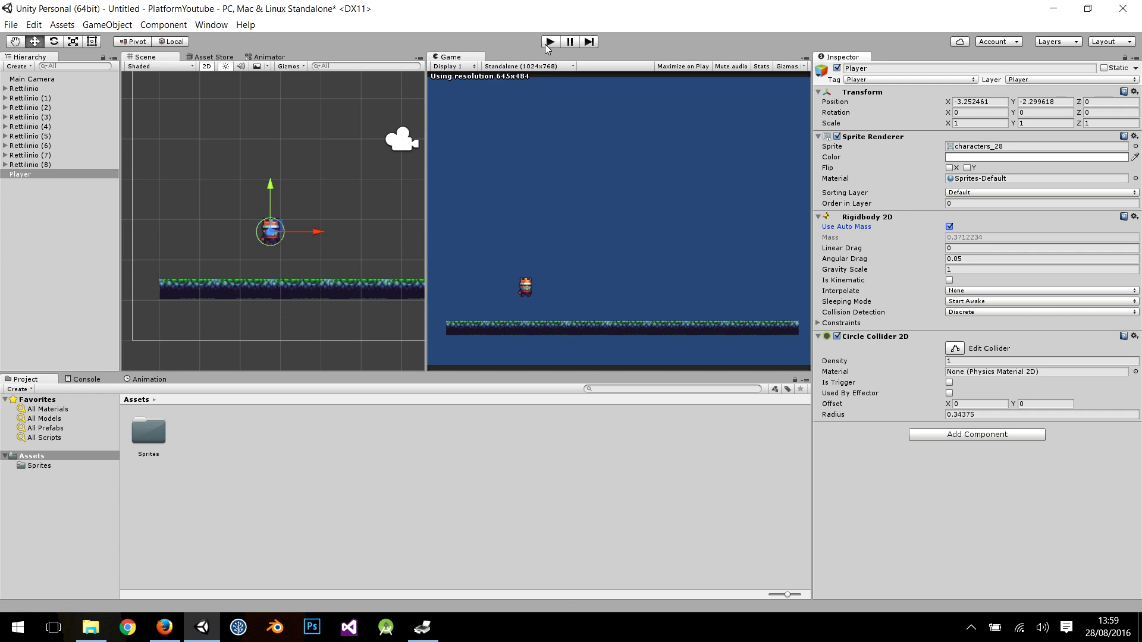
pyautogui.click(549, 43)
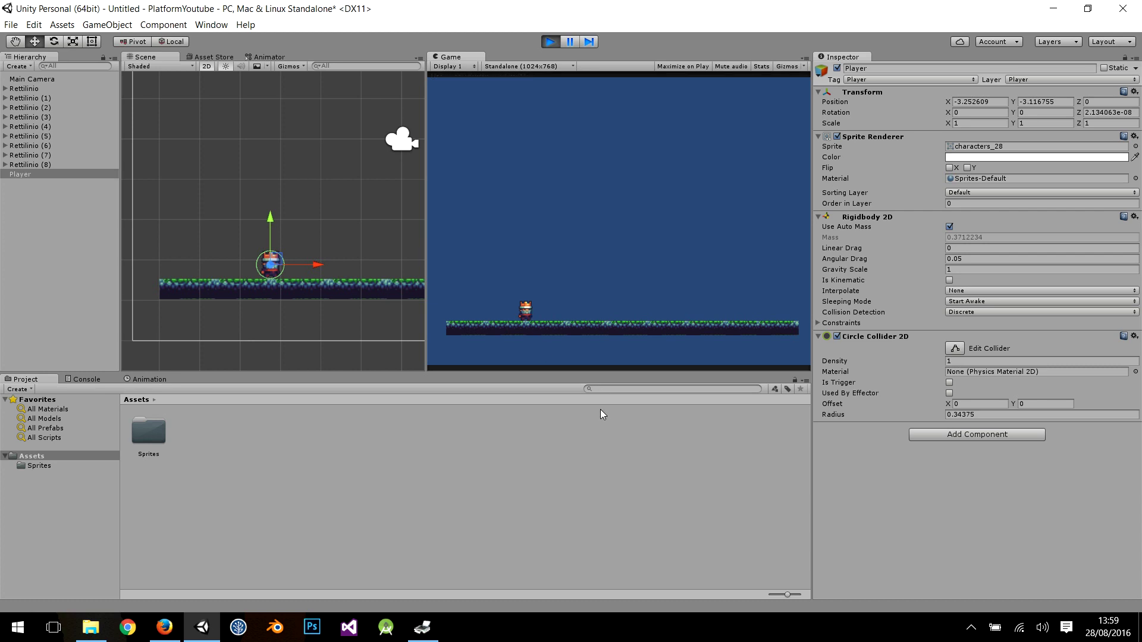
pyautogui.click(559, 43)
pyautogui.click(117, 456)
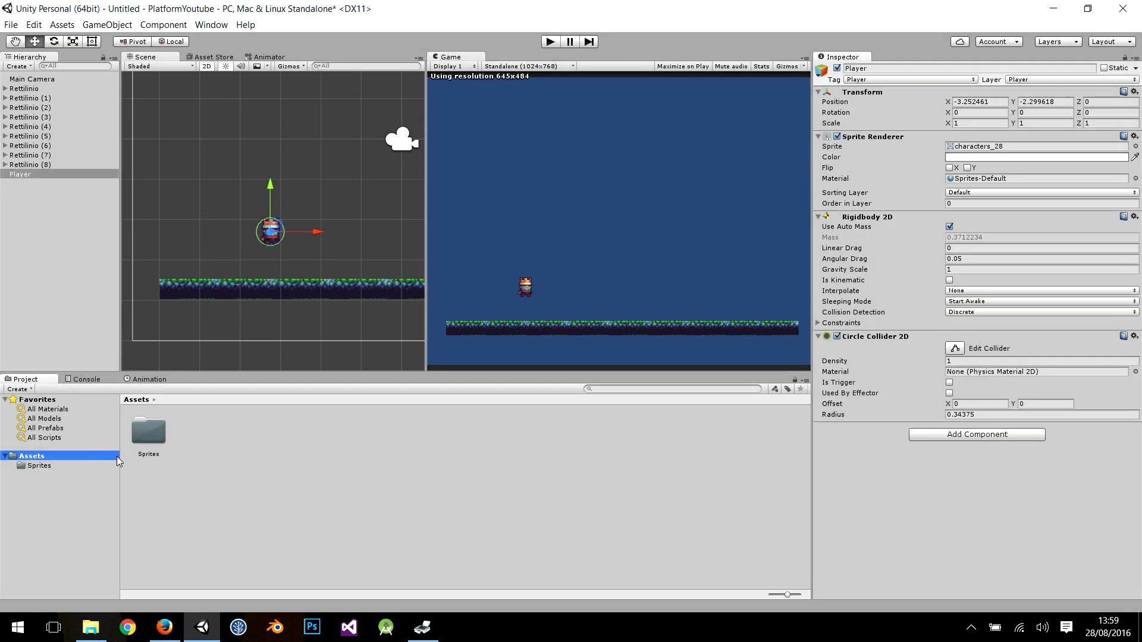
# - Create a new folder named Scripts in Assets
pyautogui.rightClick(240, 458)
pyautogui.moveTo(295, 216)
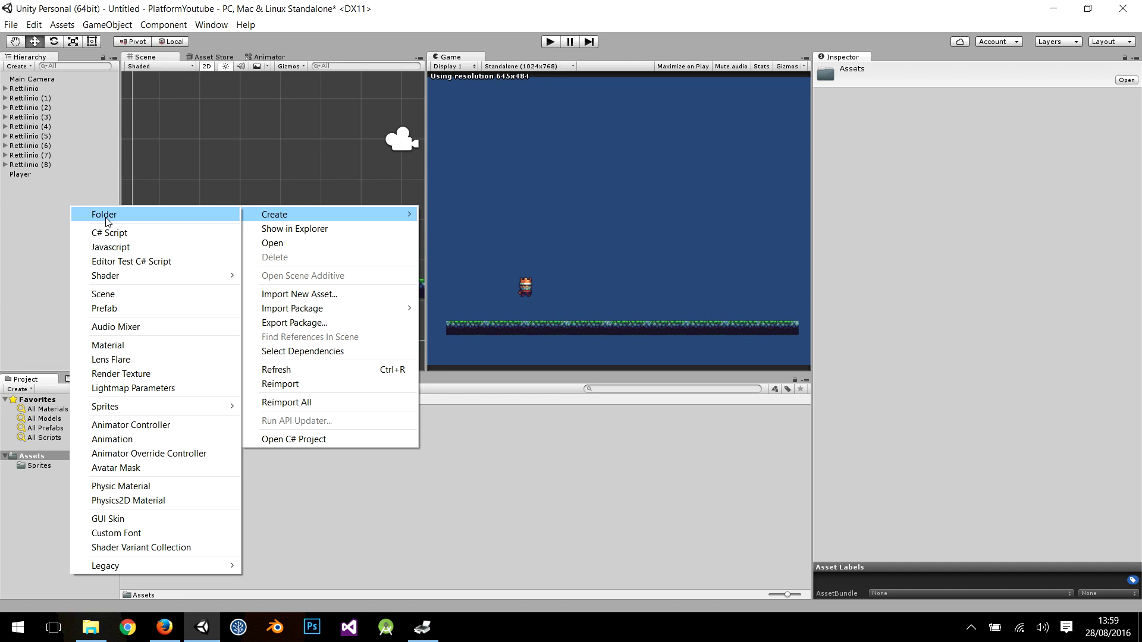
pyautogui.click(123, 214)
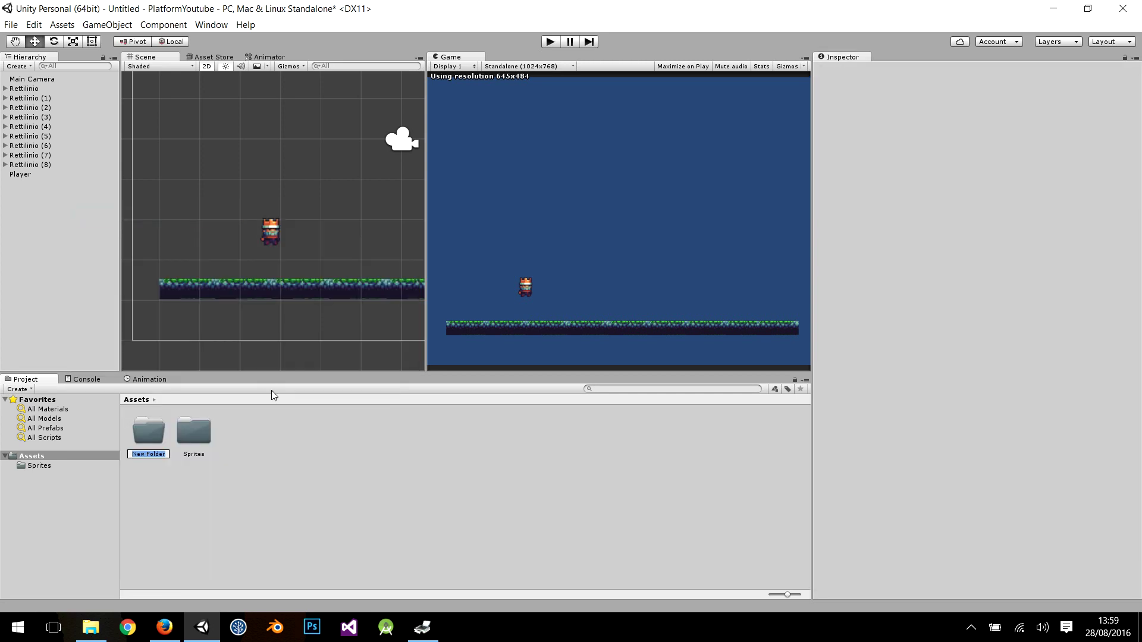
pyautogui.write('Scripts')
pyautogui.press('Return')
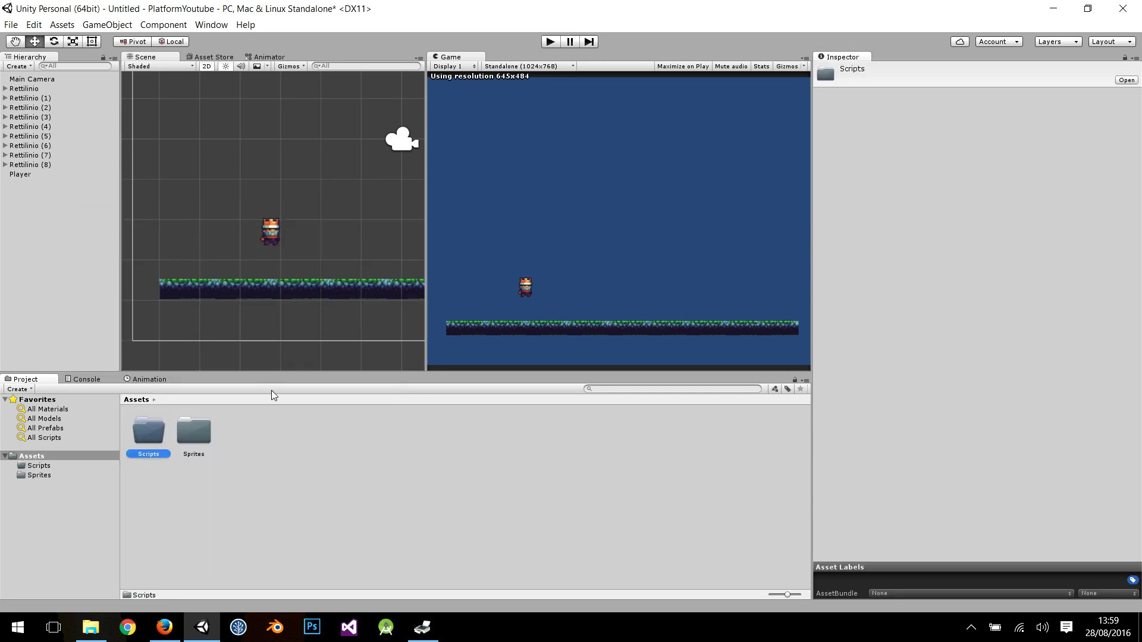
# - Inside Scripts, create a C# script named PlayerMovement and open it in Visual Studio
pyautogui.doubleClick(146, 434)
pyautogui.rightClick(196, 476)
pyautogui.moveTo(262, 241)
pyautogui.click(103, 254)
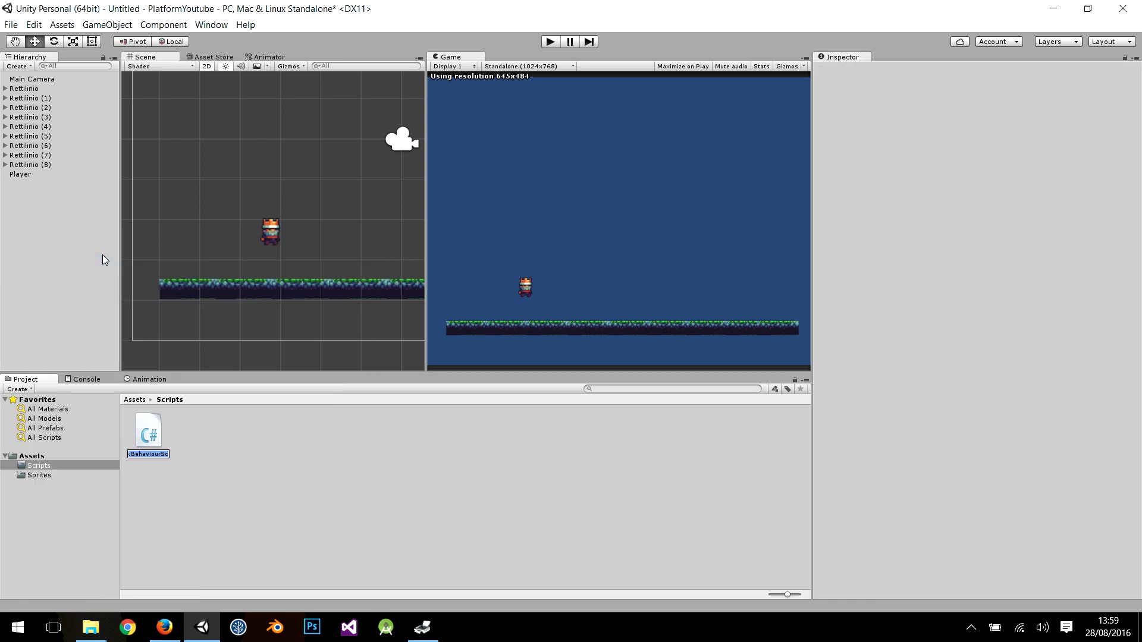
pyautogui.write('PlayerMovement')
pyautogui.press('Return')
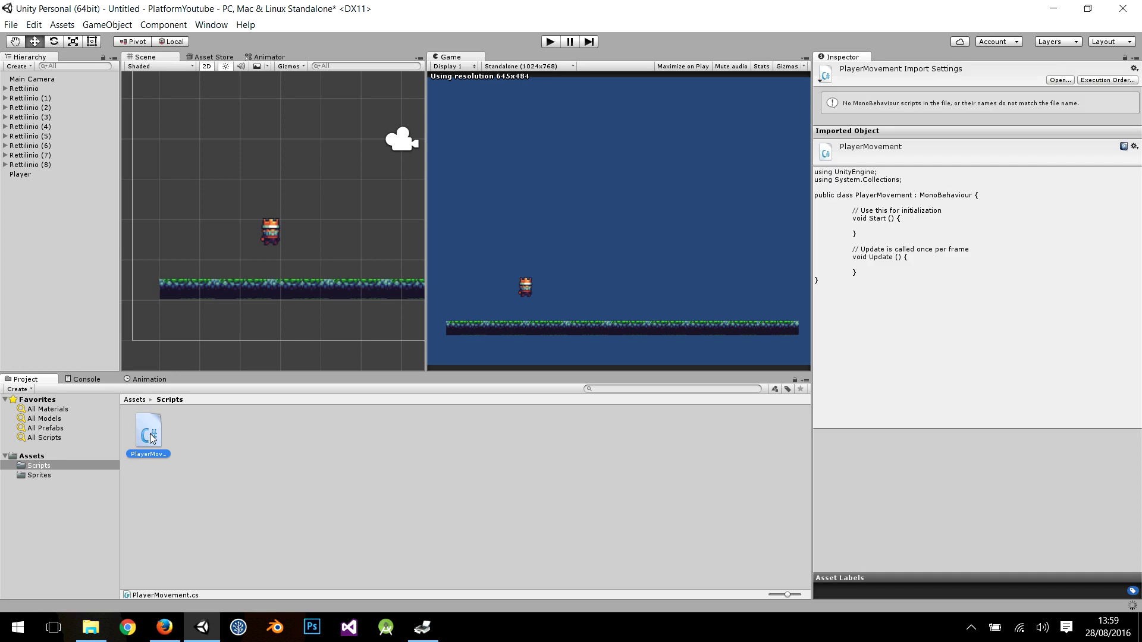
pyautogui.doubleClick(152, 438)
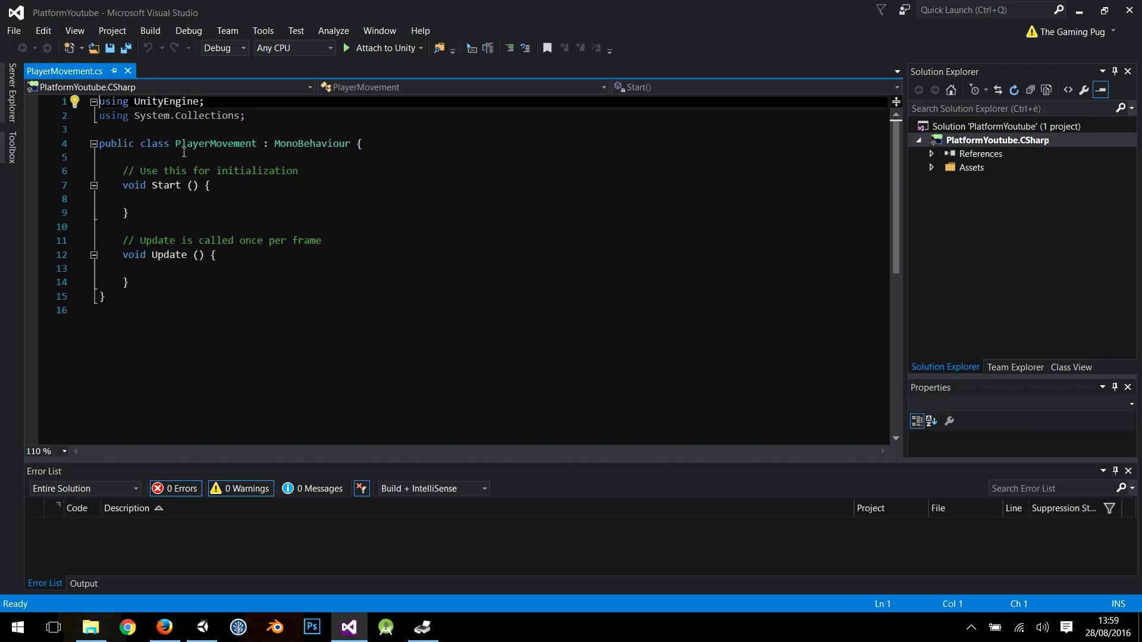
# - Add [RequireComponent (typeof (Rigidbody2D))] on a new line above the PlayerMovement class
pyautogui.click(191, 130)
pyautogui.press('Return')
pyautogui.press('Return')
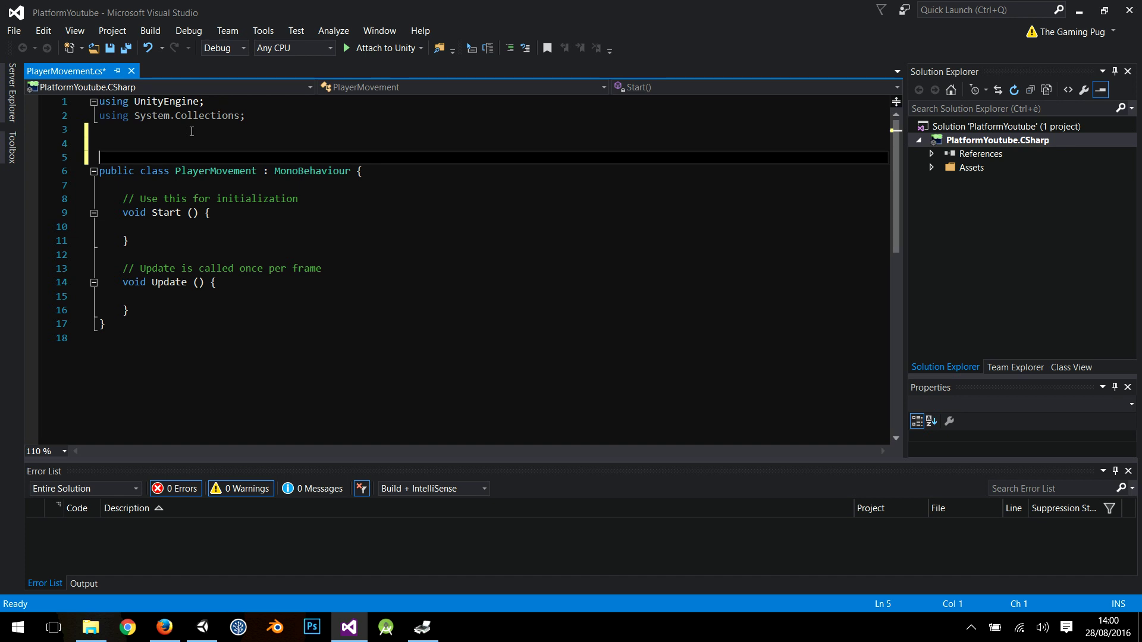
pyautogui.write('[')
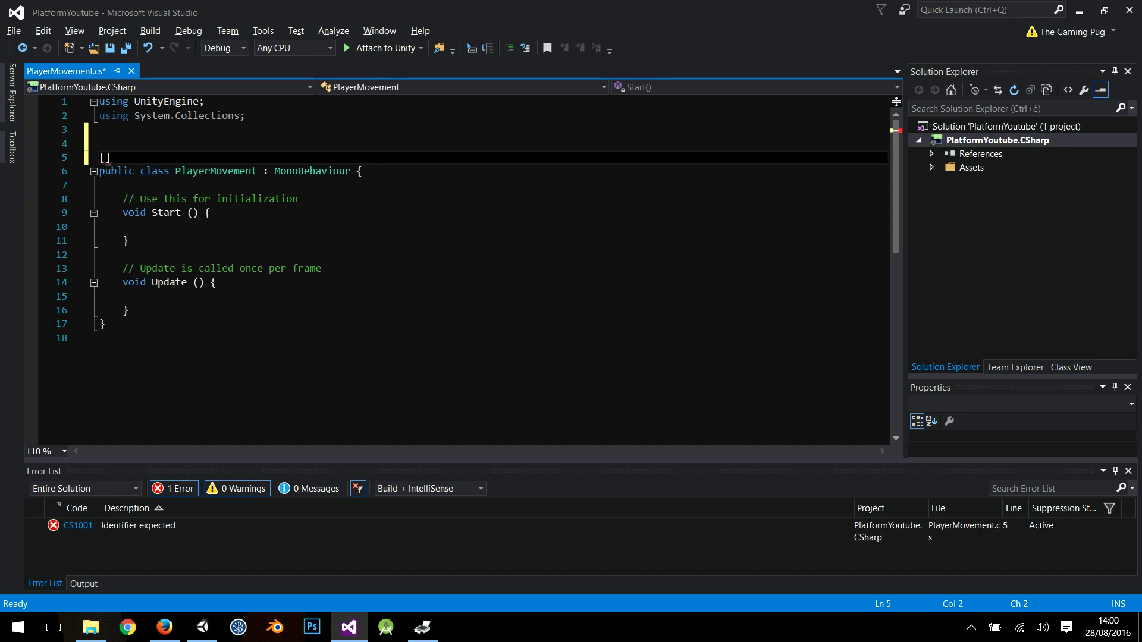
pyautogui.write('RequireComponent ')
pyautogui.write('(')
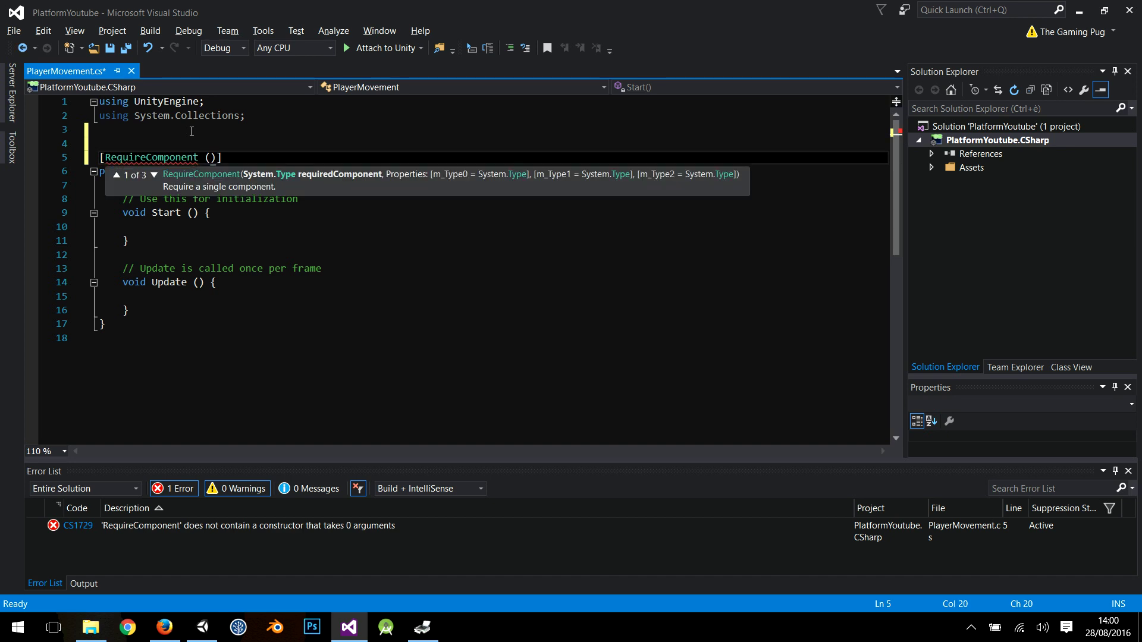
pyautogui.write('Typ')
pyautogui.press('Up')
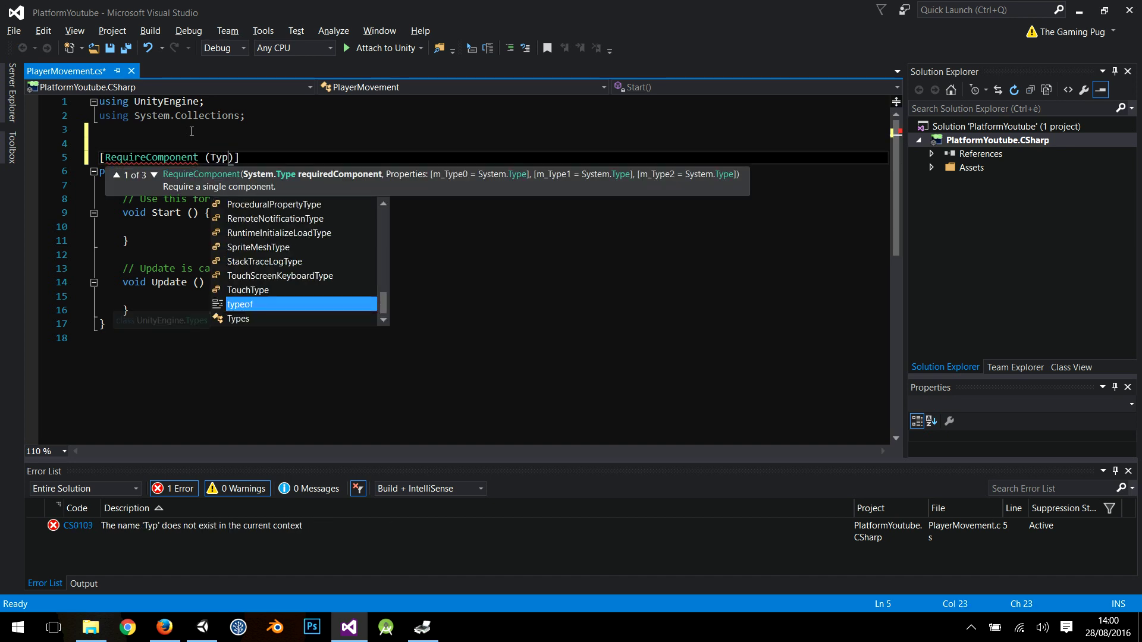
pyautogui.press('space')
pyautogui.write('(')
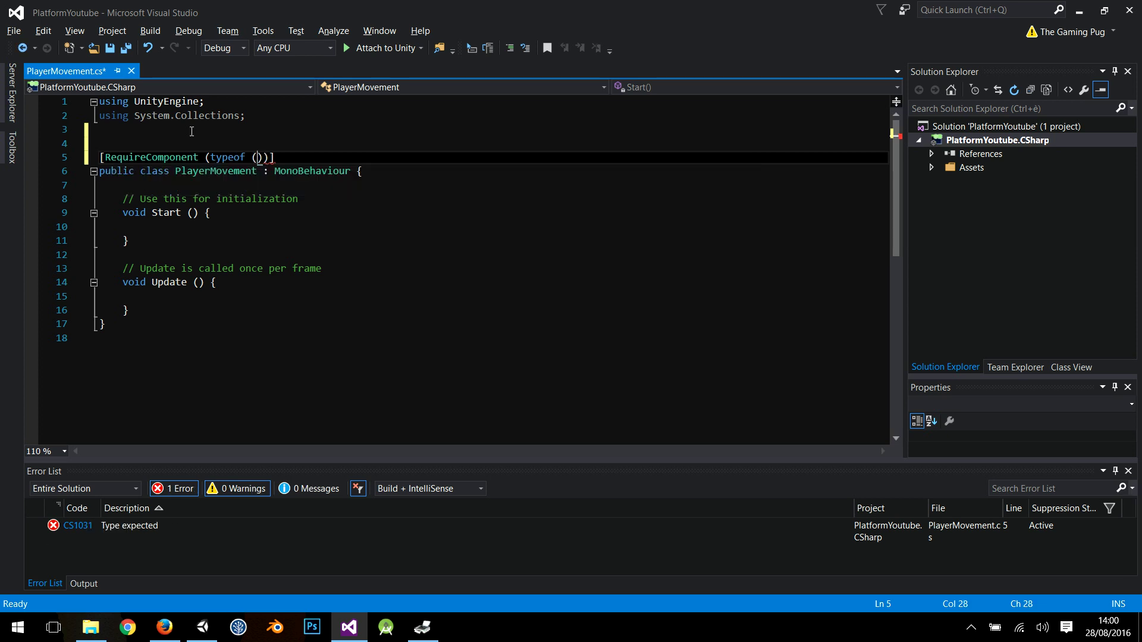
pyautogui.write('rigi')
pyautogui.press('Down')
pyautogui.press('Tab')
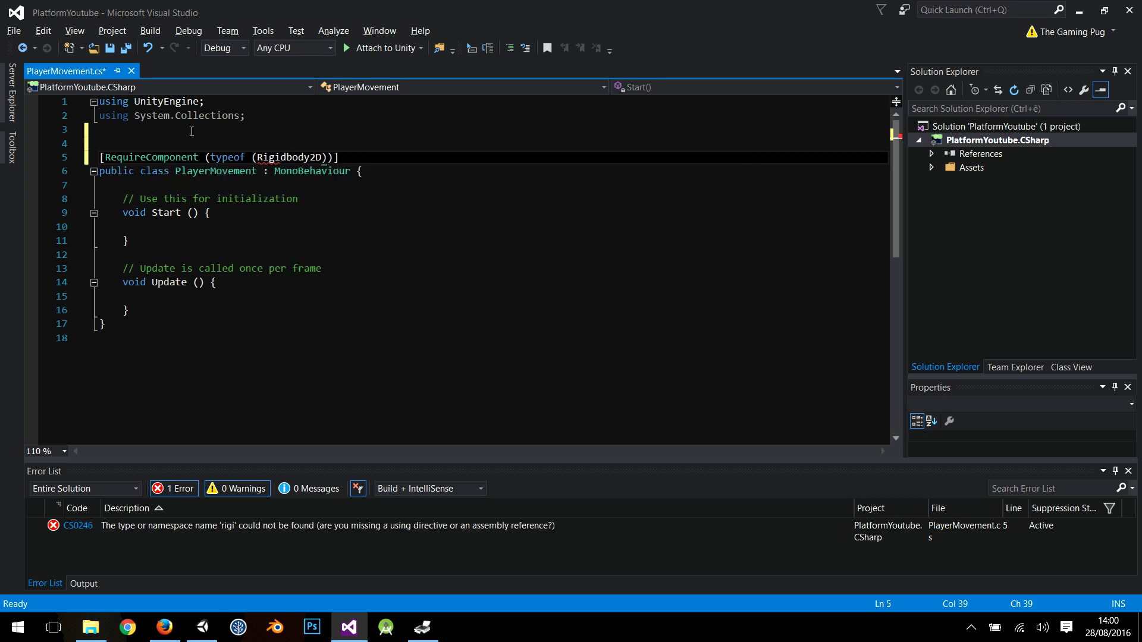
pyautogui.click(290, 198)
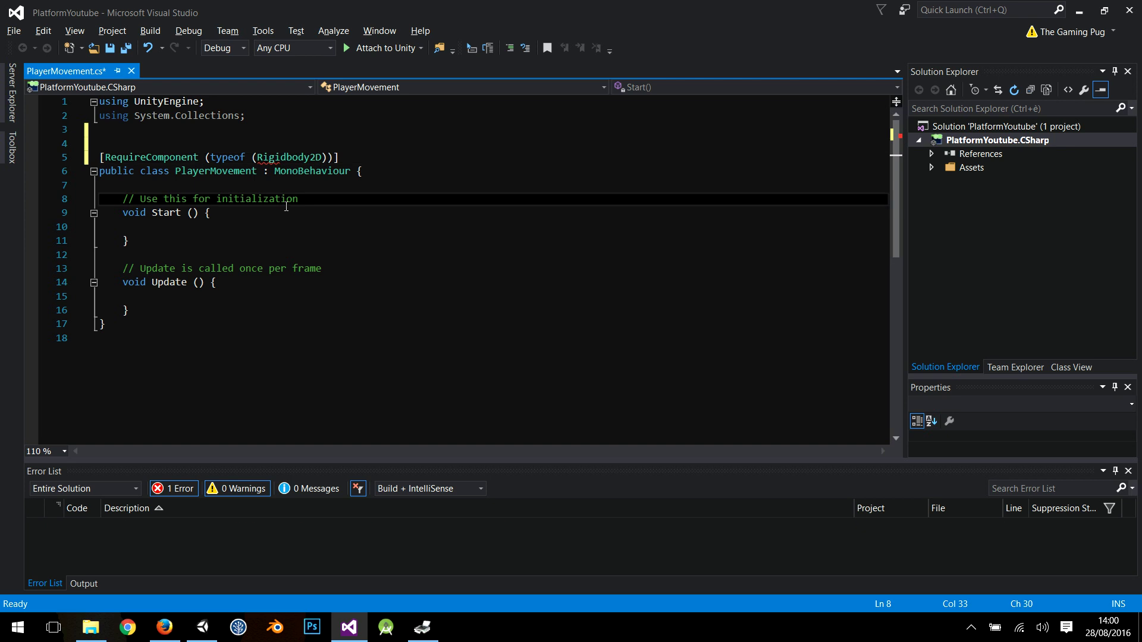
pyautogui.click(355, 158)
pyautogui.press('Return')
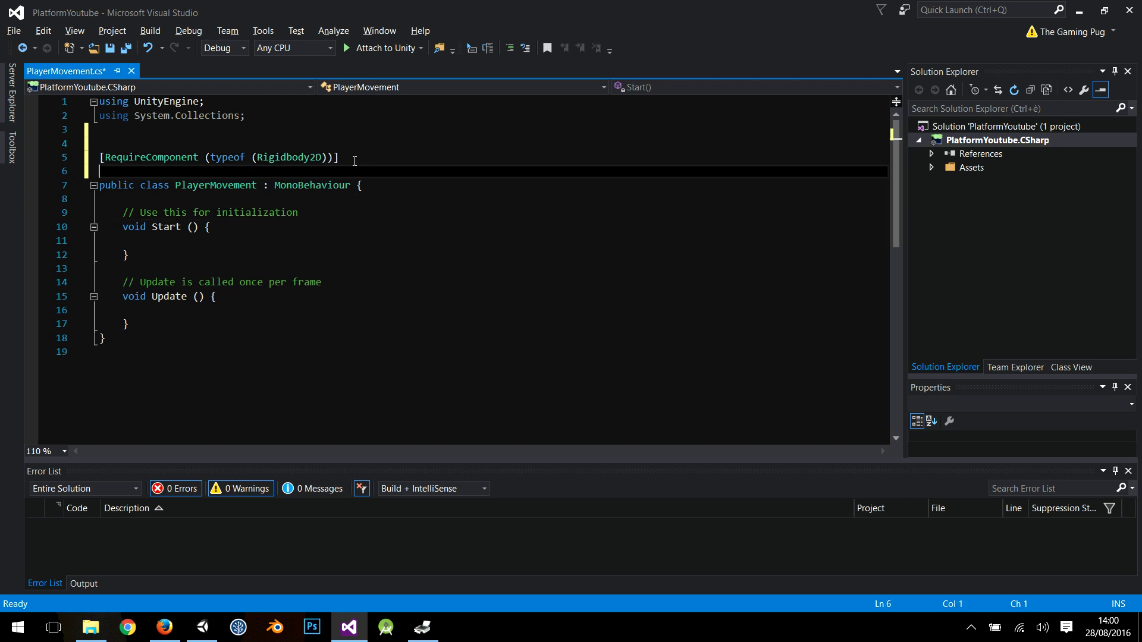
# - Declare a Rigidbody2D body field at the top of the PlayerMovement class
pyautogui.press('BackSpace')
pyautogui.click(323, 185)
pyautogui.press('Return')
pyautogui.press('Return')
pyautogui.press('Up')
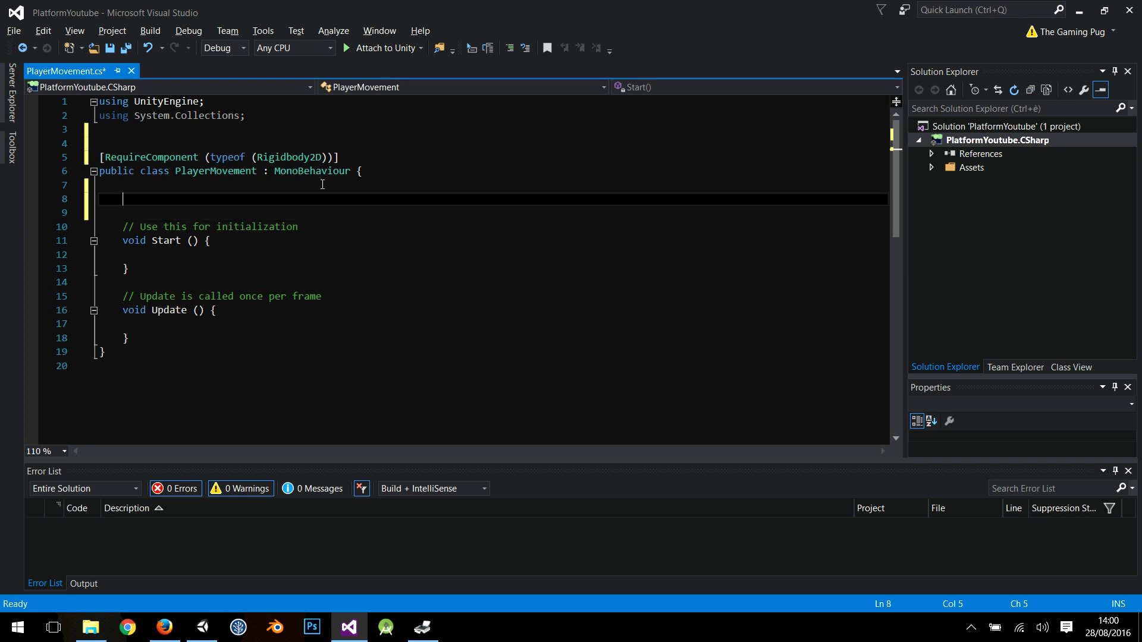
pyautogui.write('Rigi')
pyautogui.press('Tab')
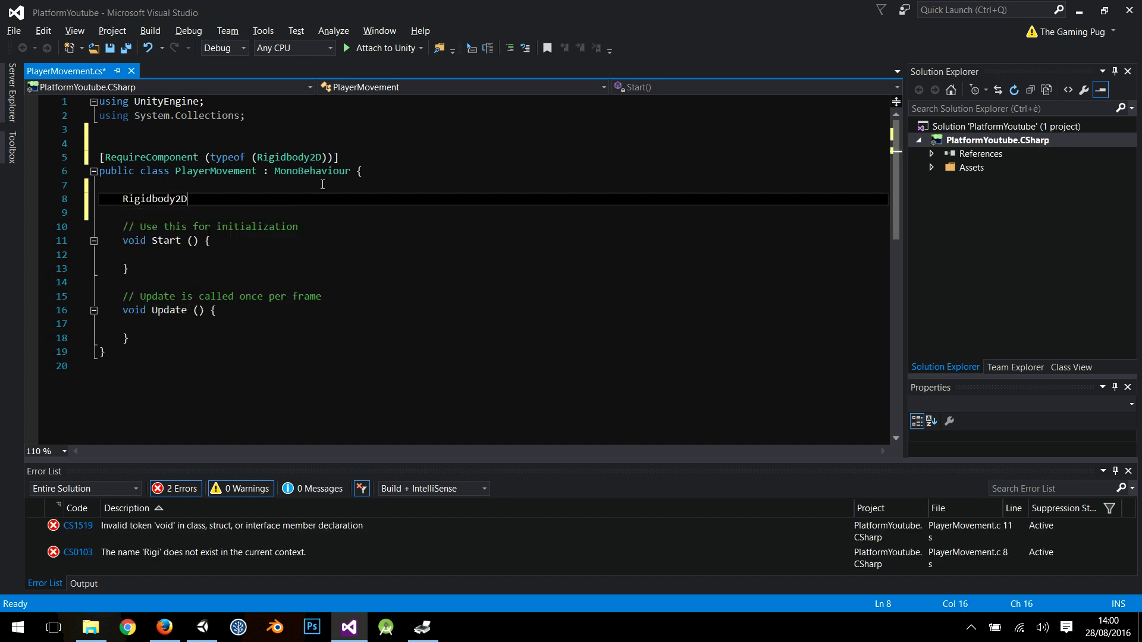
pyautogui.write('body;')
pyautogui.press('Return')
pyautogui.press('Return')
# - Add the comment '//Variabili upgradabili' followed by float moveSpeed = 3f;
pyautogui.write('//')
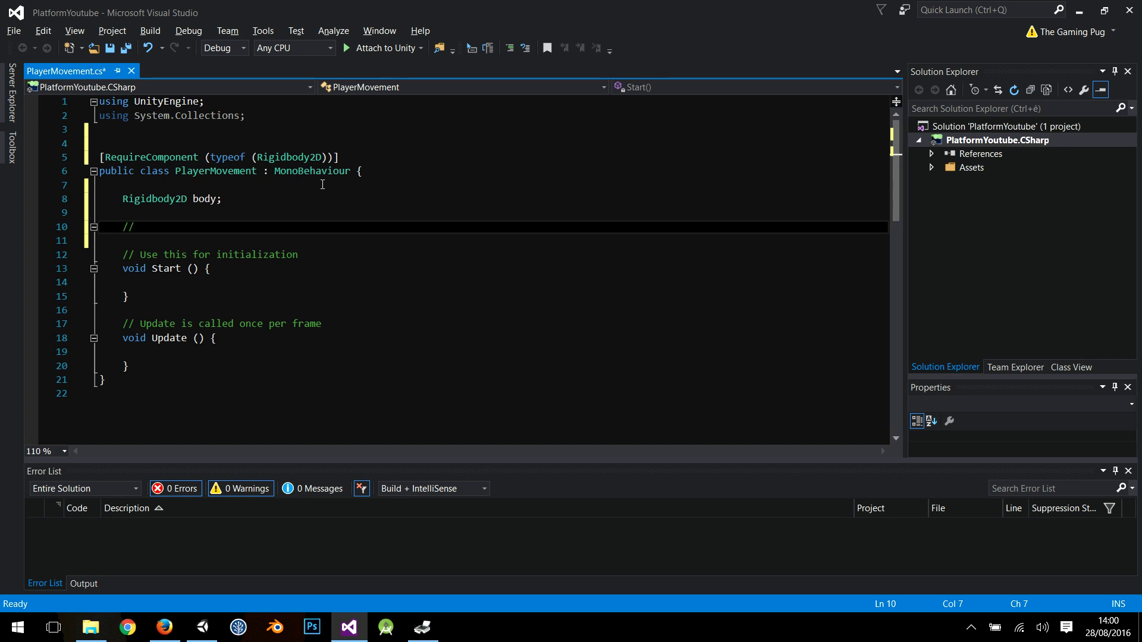
pyautogui.write('Variabile')
pyautogui.press('BackSpace')
pyautogui.write('i upgradabili')
pyautogui.press('Return')
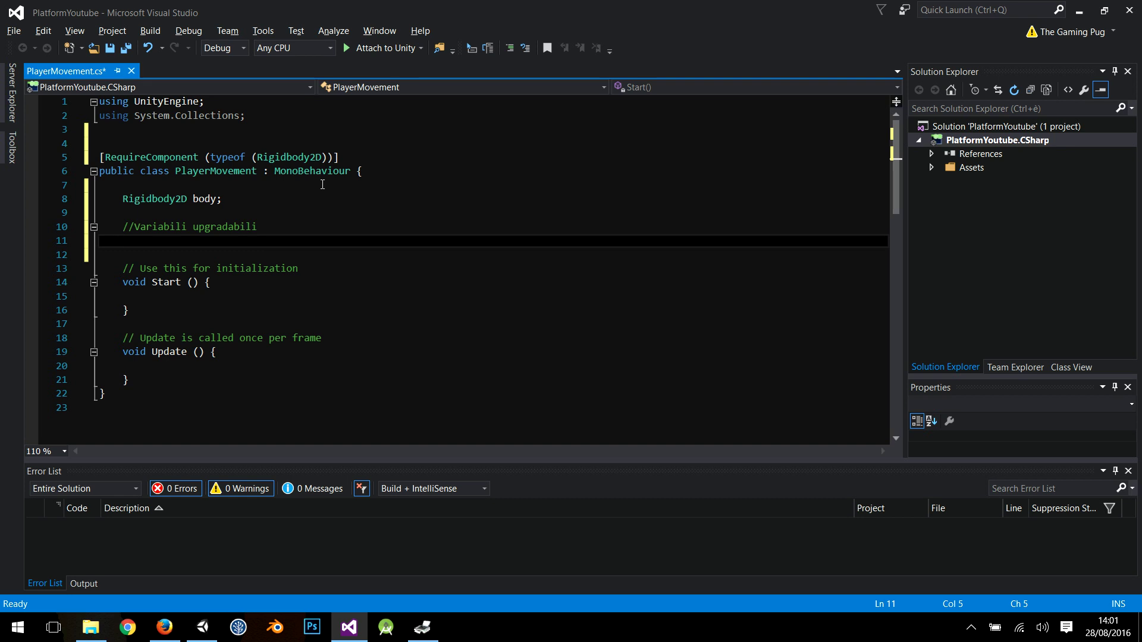
pyautogui.write('float mo')
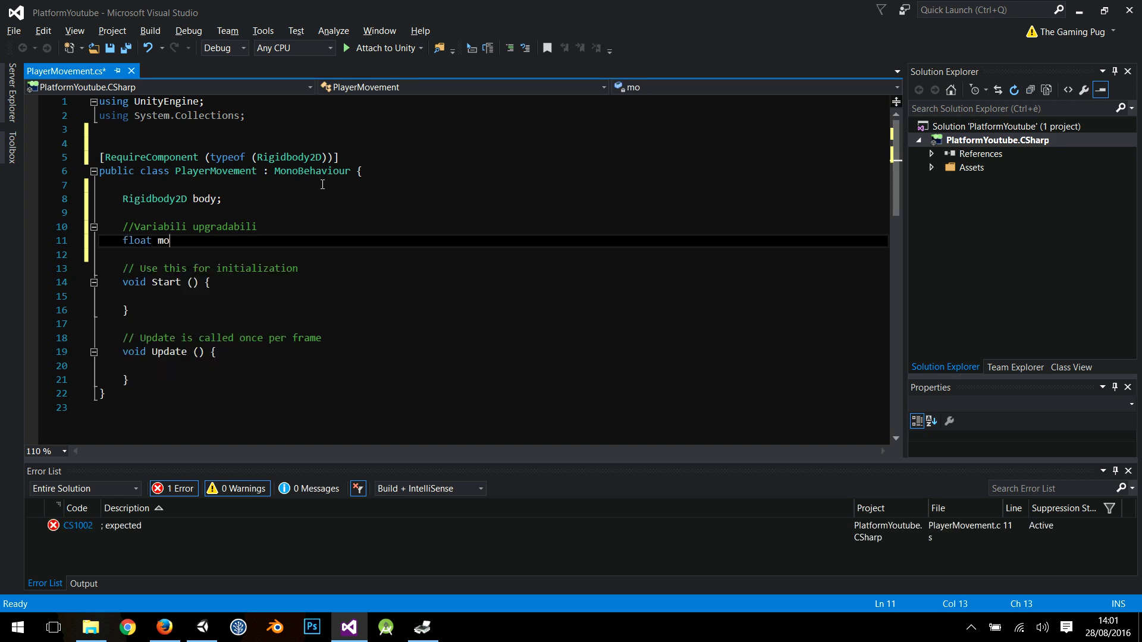
pyautogui.write('veSpeed = 3f;')
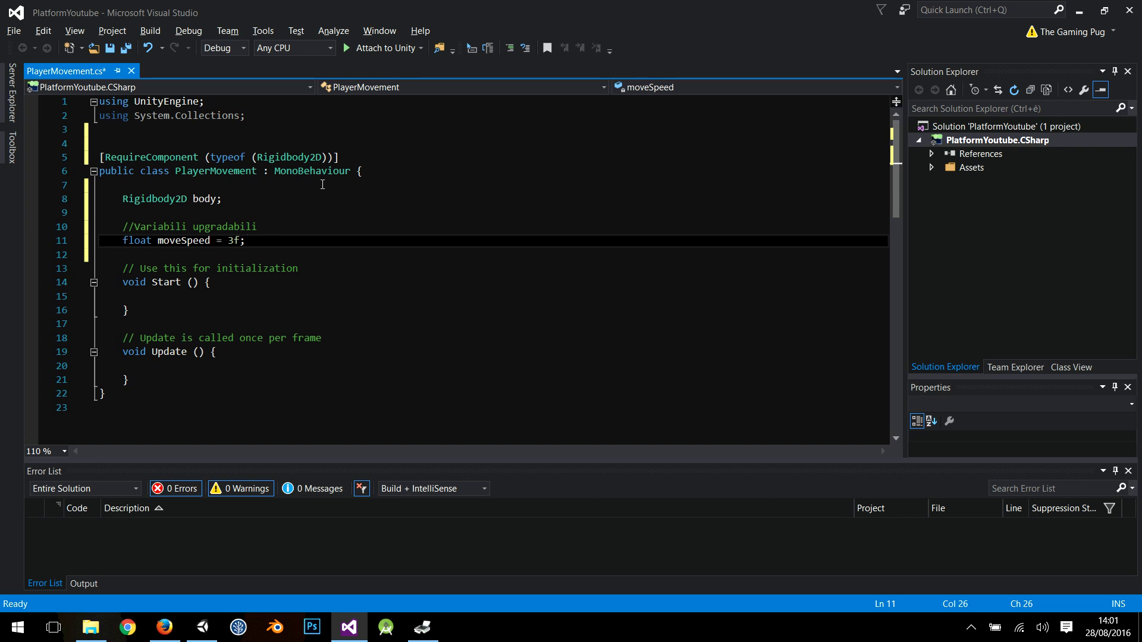
# - In Start(), assign body = GetComponent<Rigidbody2D>();
pyautogui.click(152, 296)
pyautogui.press('Tab')
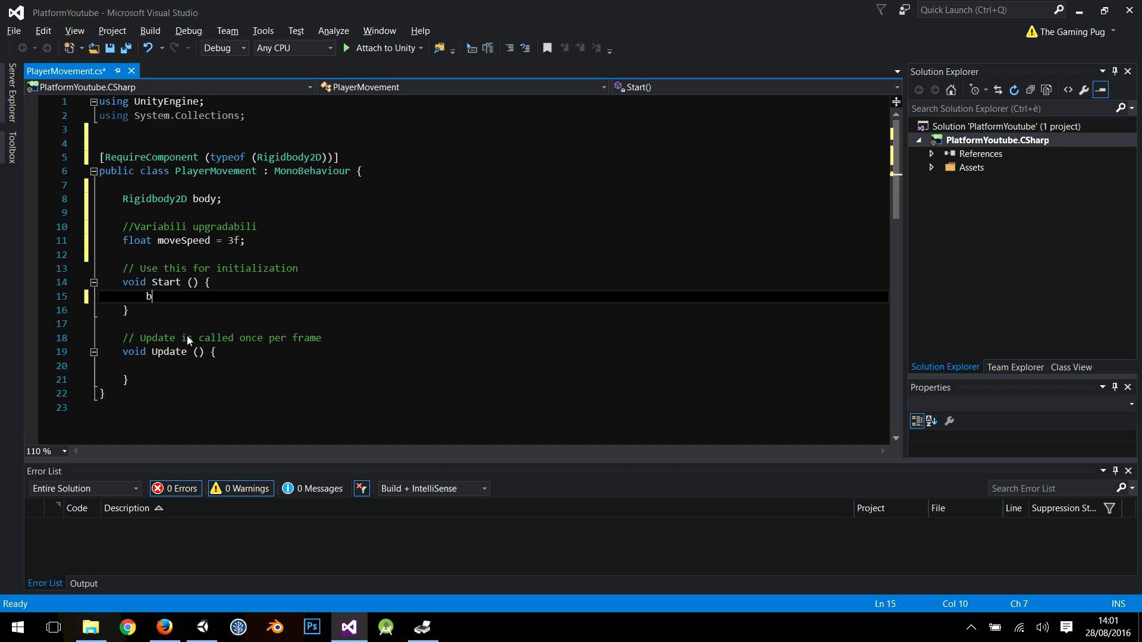
pyautogui.write('body = ')
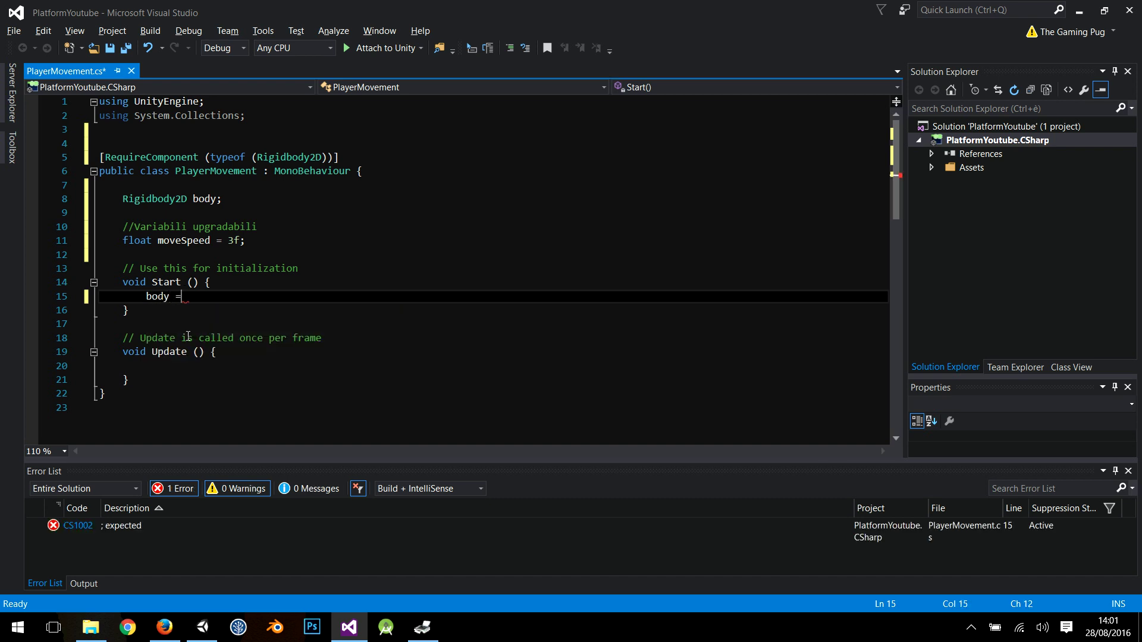
pyautogui.write('Getc')
pyautogui.press('Tab')
pyautogui.write('<Rig>')
pyautogui.press('Tab')
pyautogui.write('>();')
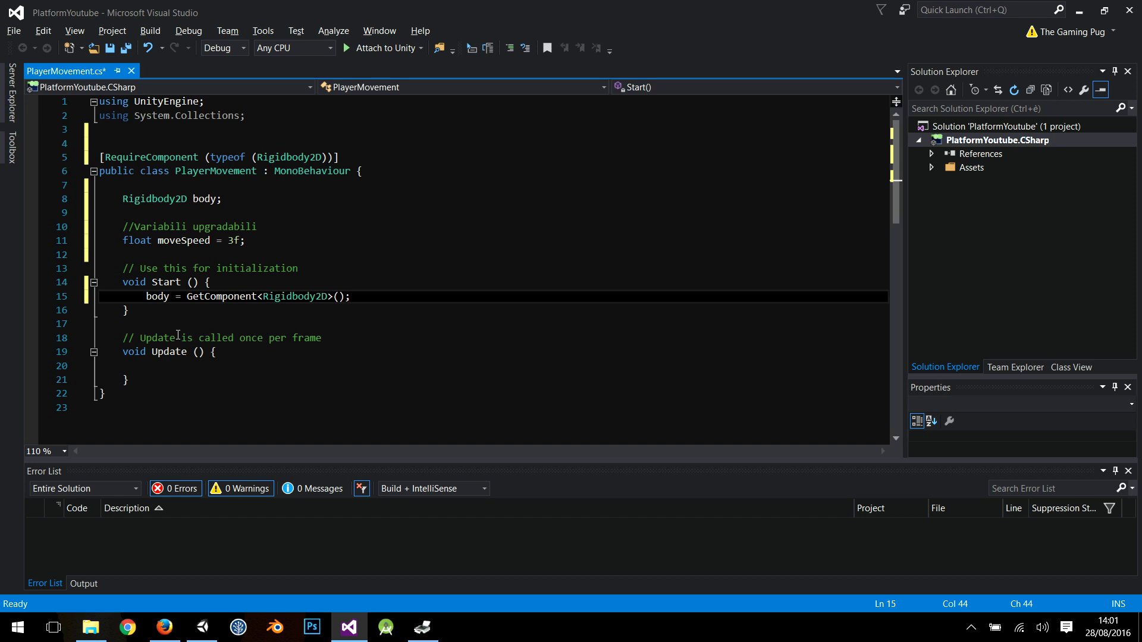
# - Add blank lines inside and below Update() to make room for a new method
pyautogui.scroll(-1, 218, 323)
pyautogui.click(211, 327)
pyautogui.press('Return')
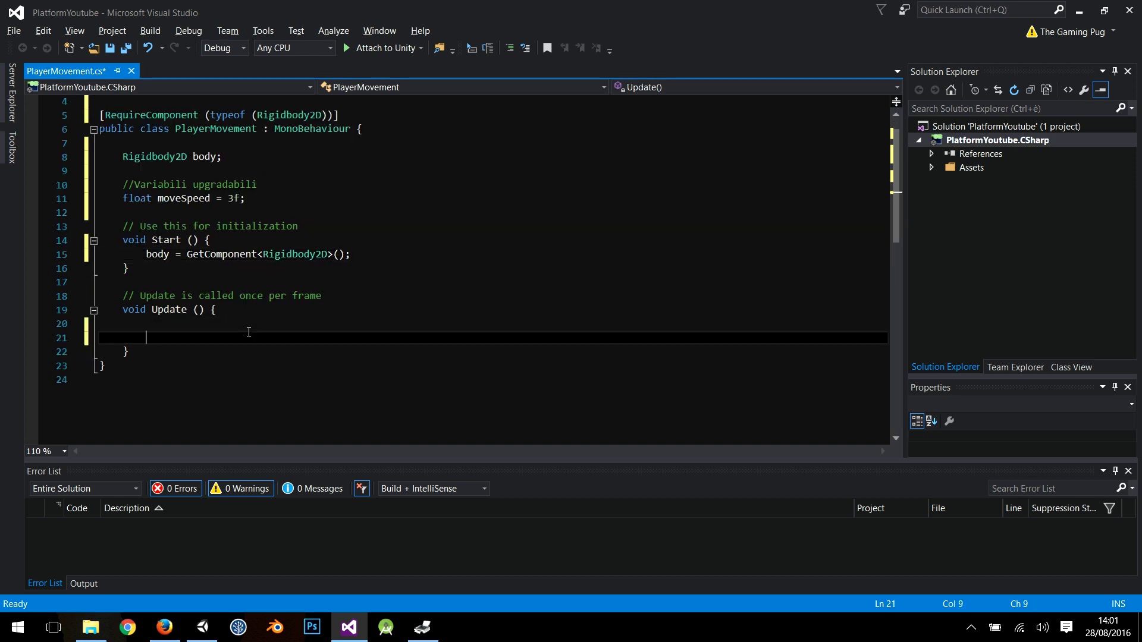
pyautogui.press('Down')
pyautogui.press('Return')
pyautogui.press('Return')
# - Declare an empty void Movement() method below Update() and call Movement(); from Update()
pyautogui.write('void Movement()')
pyautogui.write('{')
pyautogui.press('Return')
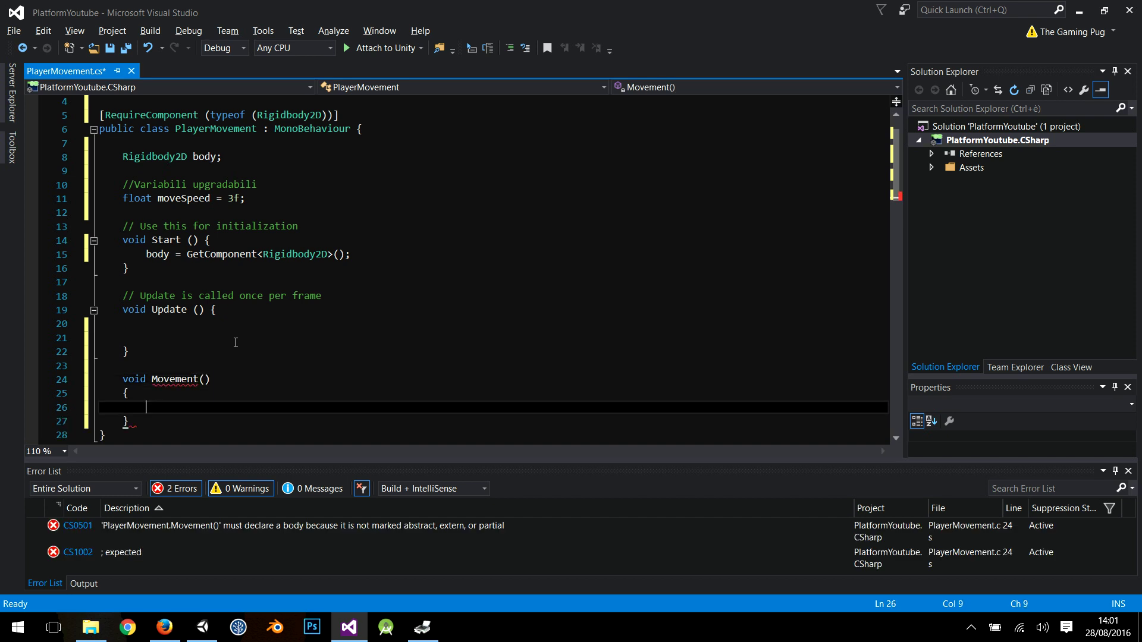
pyautogui.click(159, 327)
pyautogui.press('Tab')
pyautogui.write('Movement();')
pyautogui.scroll(-1, 159, 329)
pyautogui.click(167, 364)
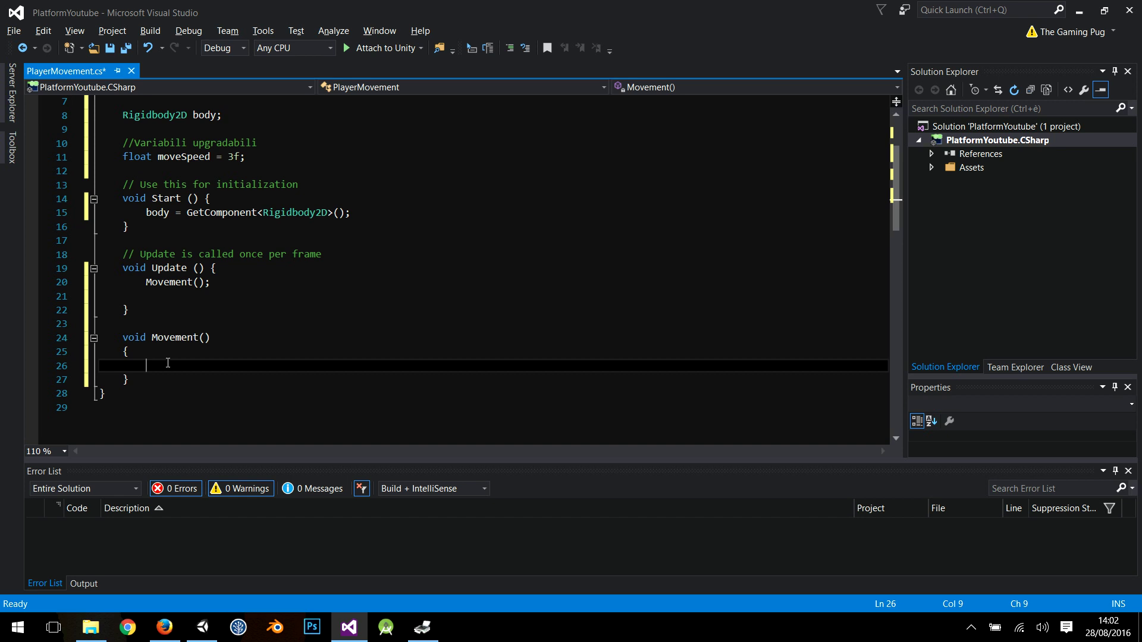
# - In Unity, open Project Settings > Input and expand Axes, Horizontal and Vertical
pyautogui.click(202, 628)
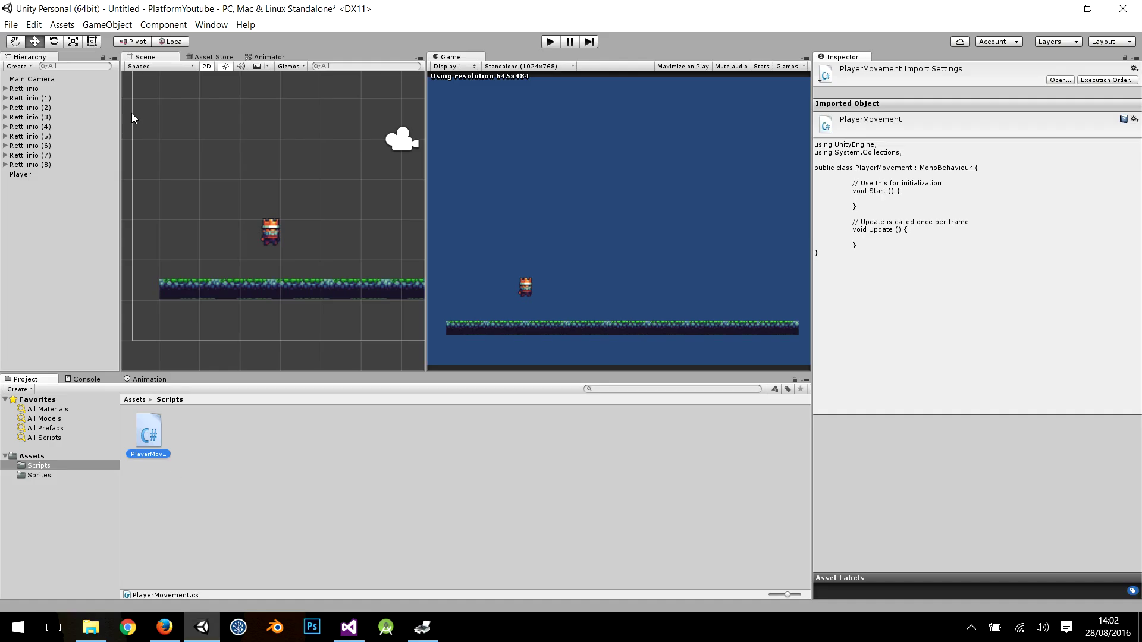
pyautogui.click(34, 25)
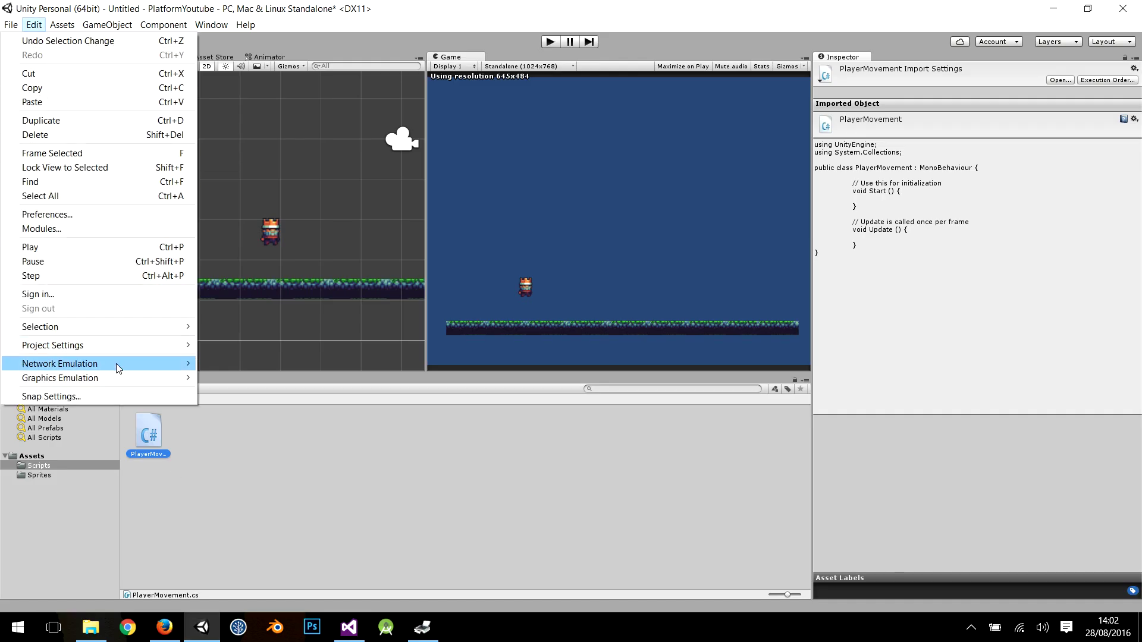
pyautogui.moveTo(115, 349)
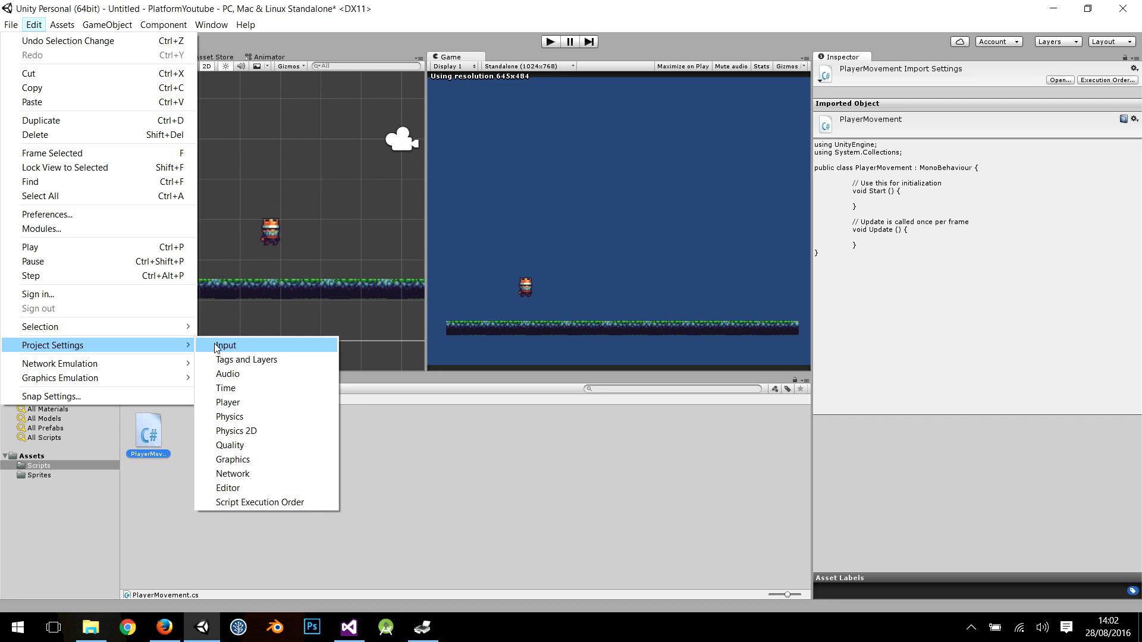
pyautogui.click(217, 348)
pyautogui.click(817, 96)
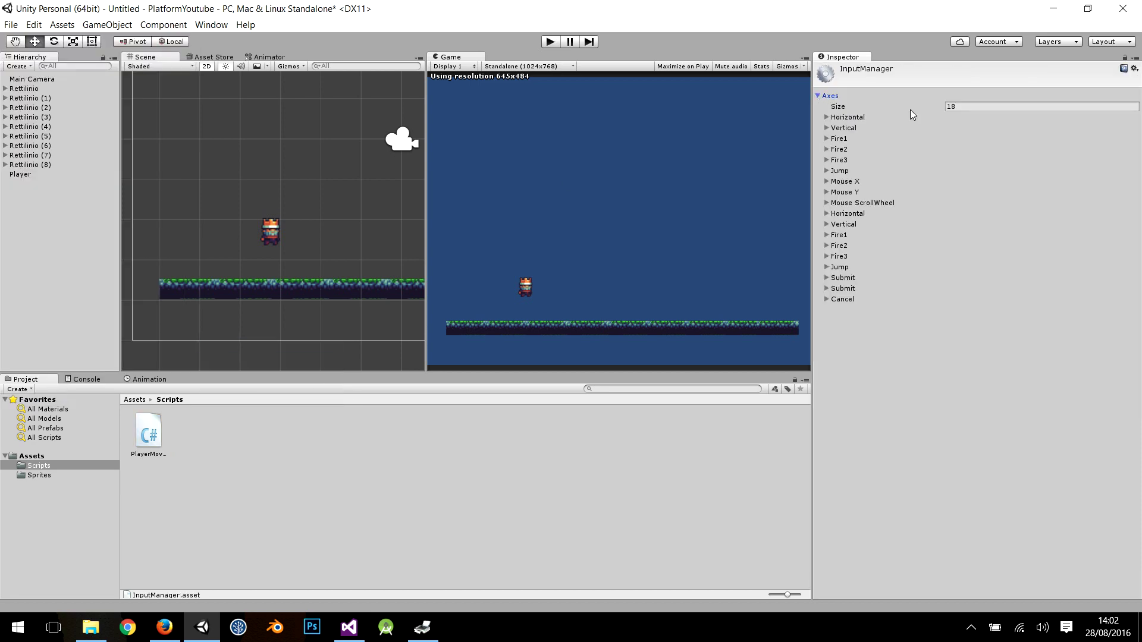
pyautogui.click(828, 118)
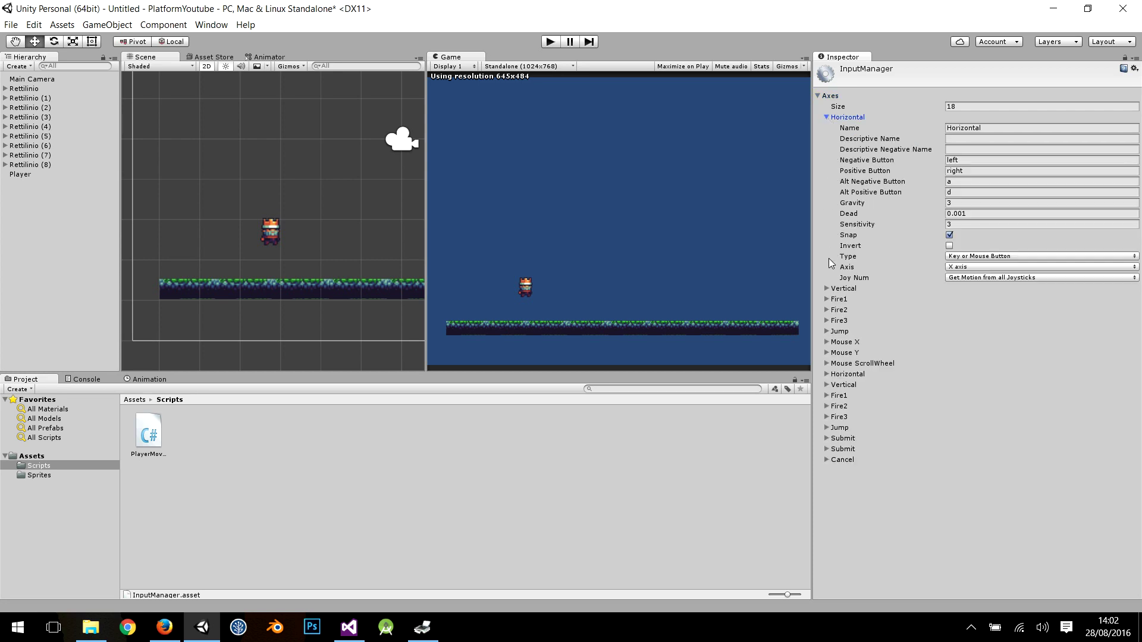
pyautogui.click(826, 289)
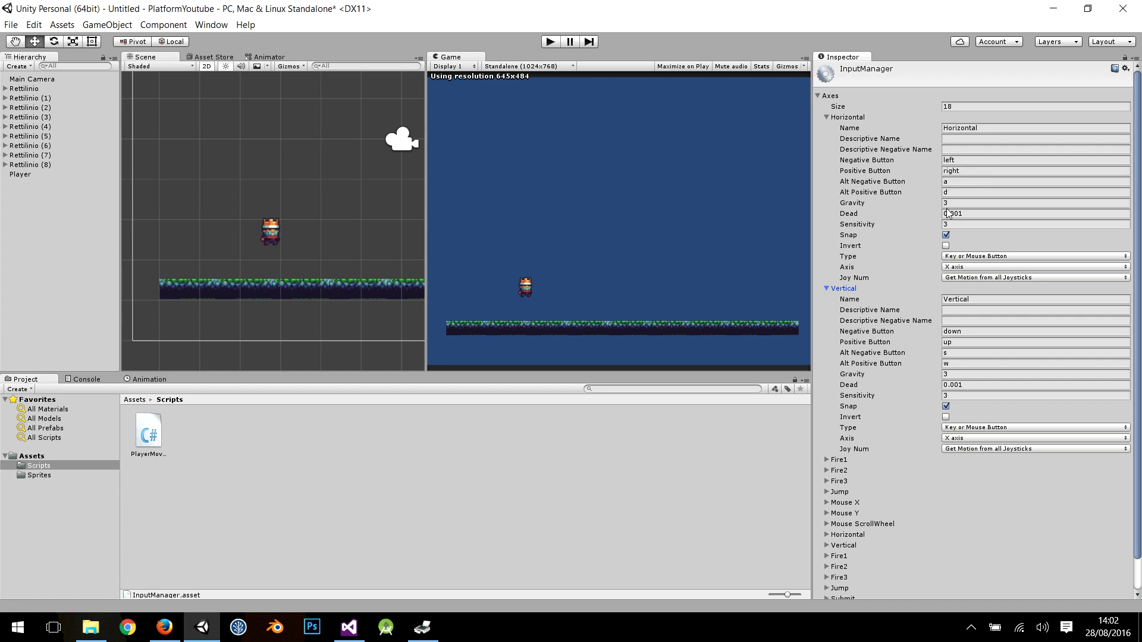
# - Check the Horizontal axis name, left/right buttons and alternates a and d, then return to Visual Studio
pyautogui.click(980, 128)
pyautogui.doubleClick(986, 128)
pyautogui.click(986, 129)
pyautogui.doubleClick(985, 129)
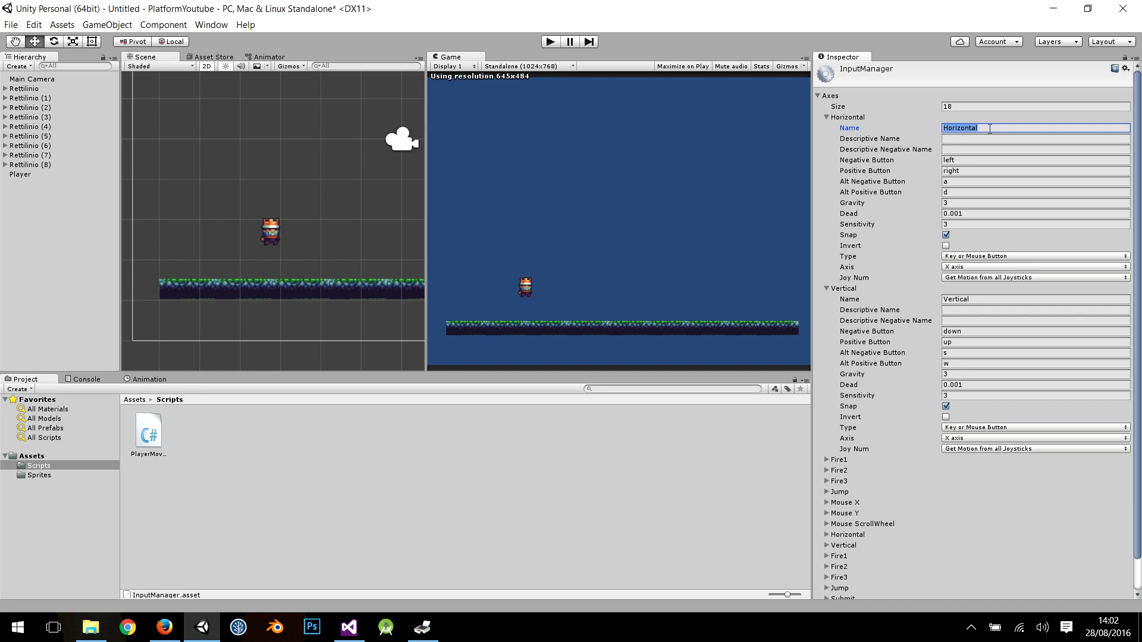
pyautogui.click(985, 161)
pyautogui.click(978, 170)
pyautogui.click(972, 181)
pyautogui.click(967, 192)
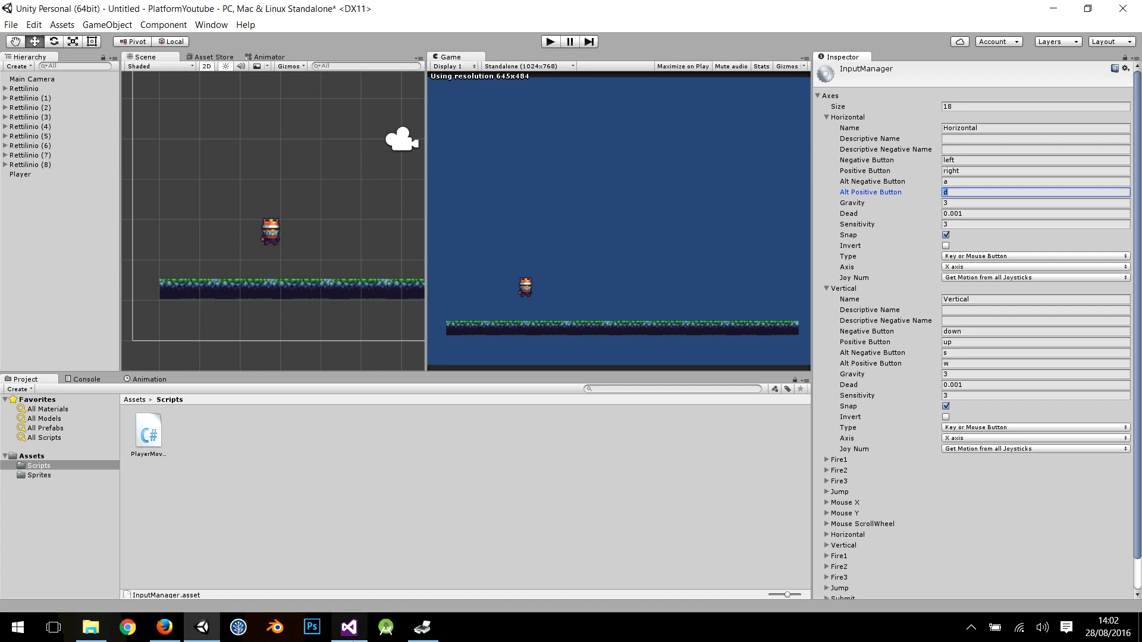
pyautogui.click(360, 640)
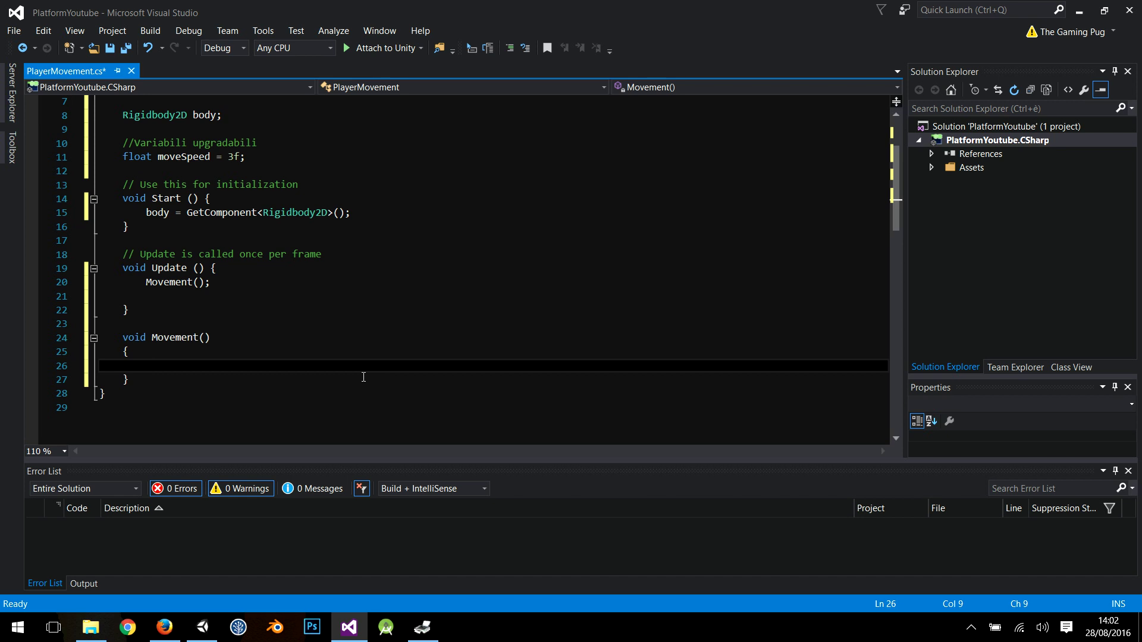
# - In Movement(), write float h = Input.GetAxis("Horizontal"); and begin a Vector2 velocity line
pyautogui.write('float h = ')
pyautogui.write('Inp')
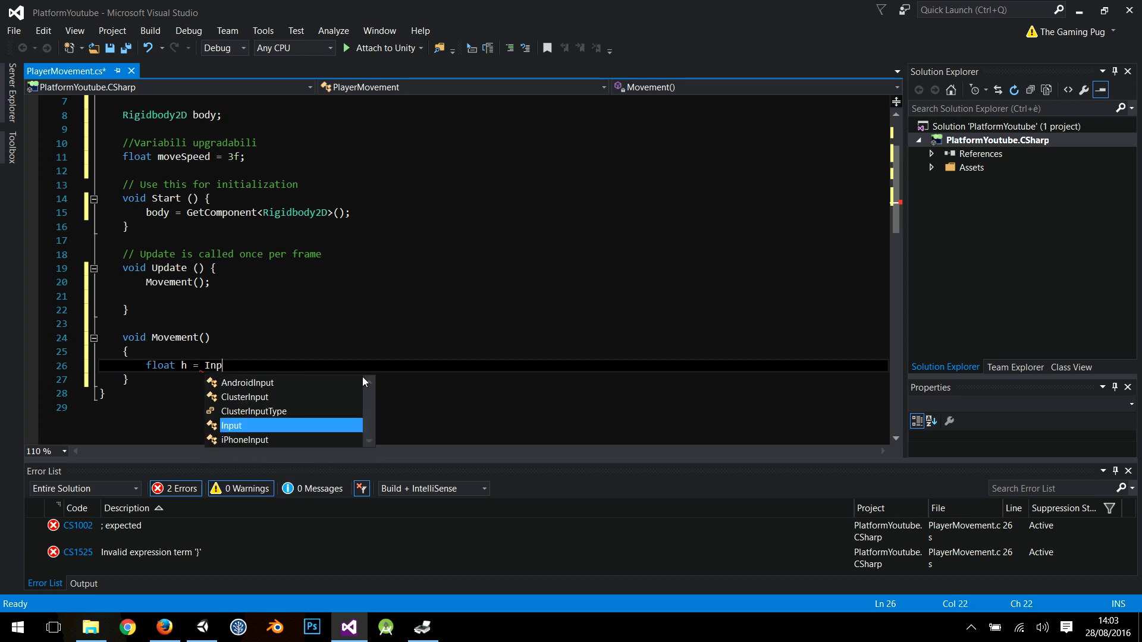
pyautogui.write('ut.Get')
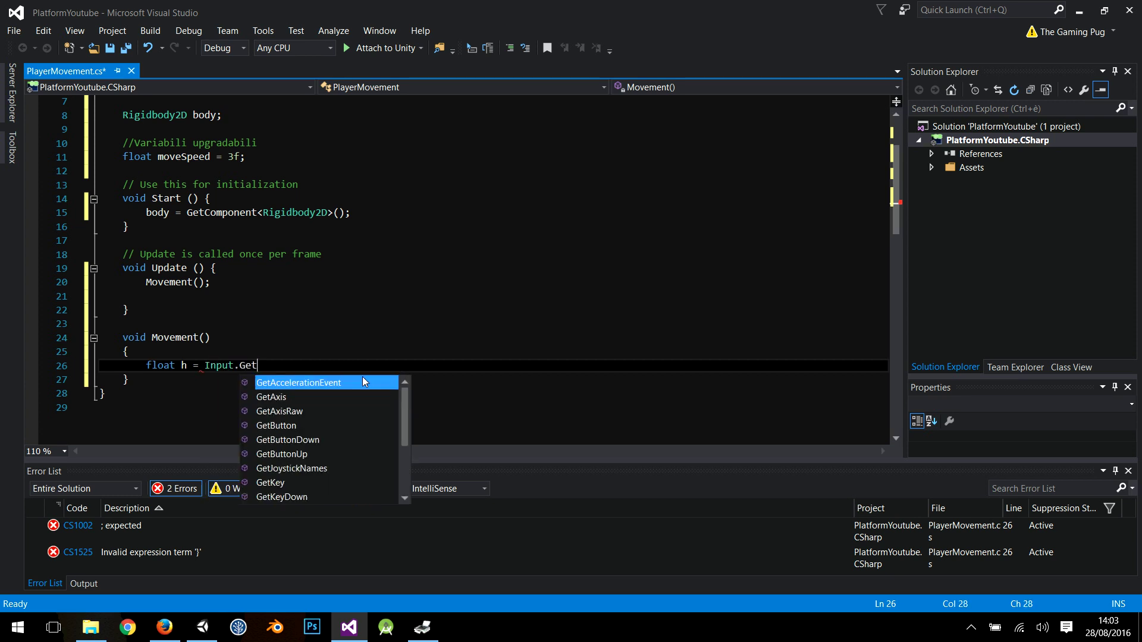
pyautogui.write('à')
pyautogui.press('BackSpace')
pyautogui.press('Down')
pyautogui.press('Tab')
pyautogui.write('("Horizont')
pyautogui.press('Delete')
pyautogui.press('Delete')
pyautogui.write('al");')
pyautogui.press('Return')
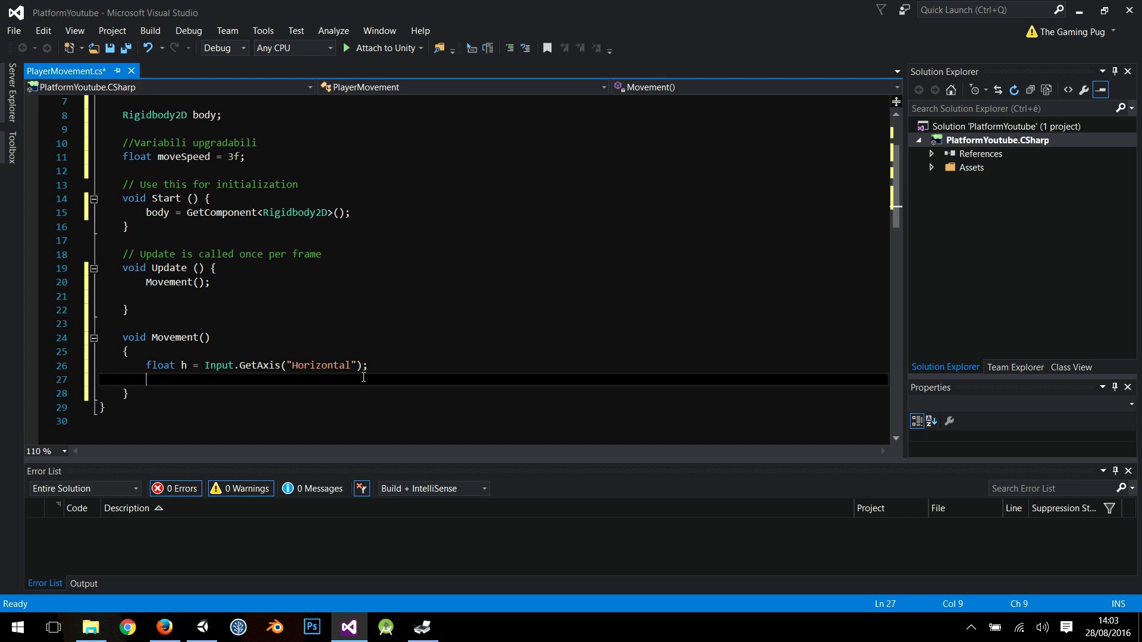
pyautogui.write('Vector2 ')
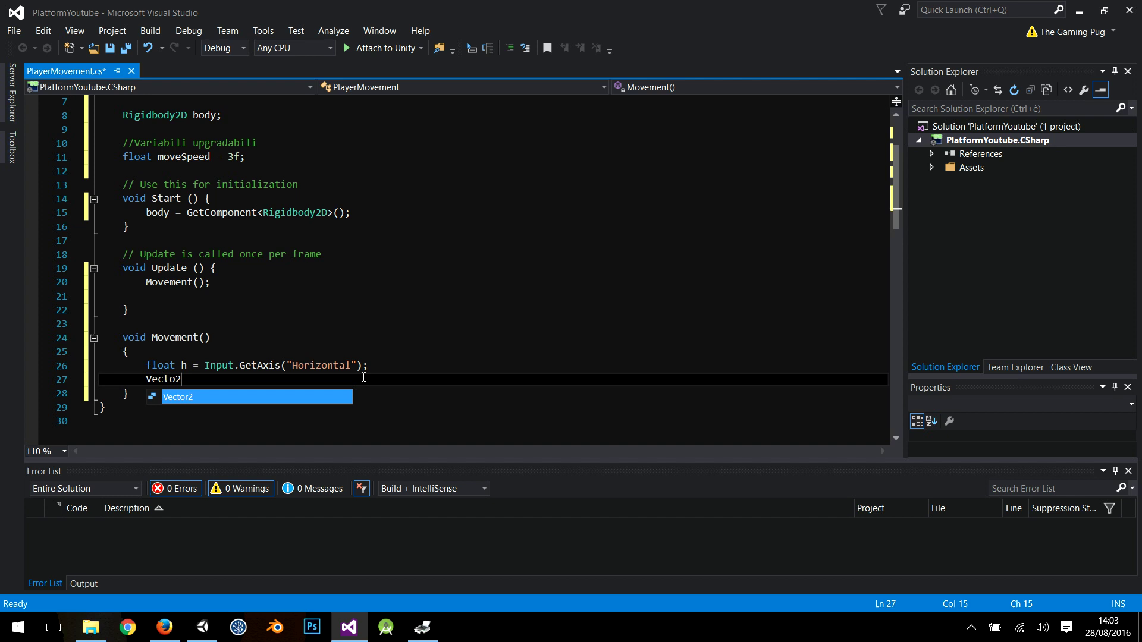
pyautogui.write('velocity =')
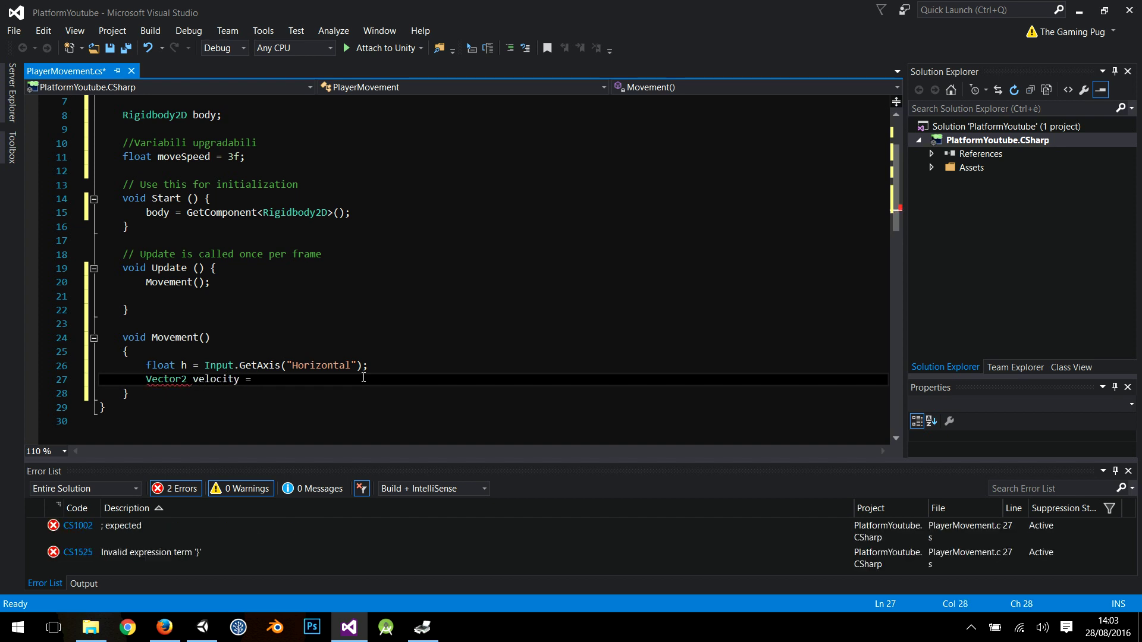
# - Complete the velocity line as new Vector2(Vector2.right.x * moveSpeed * h, body.velocity.y)
pyautogui.write('new Vec')
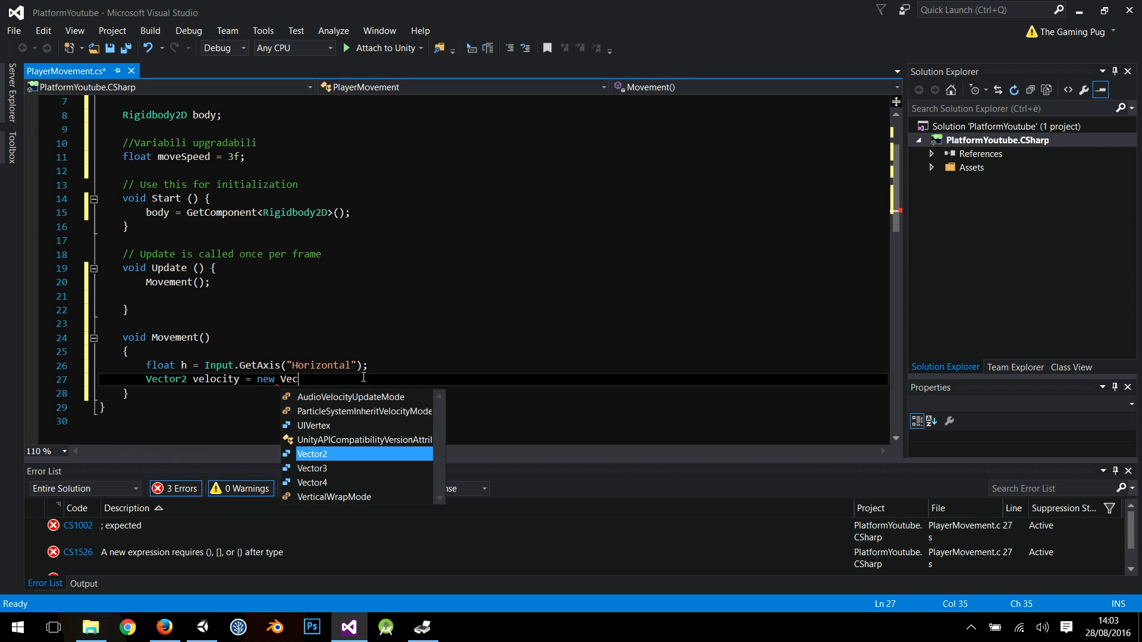
pyautogui.write('tor2(')
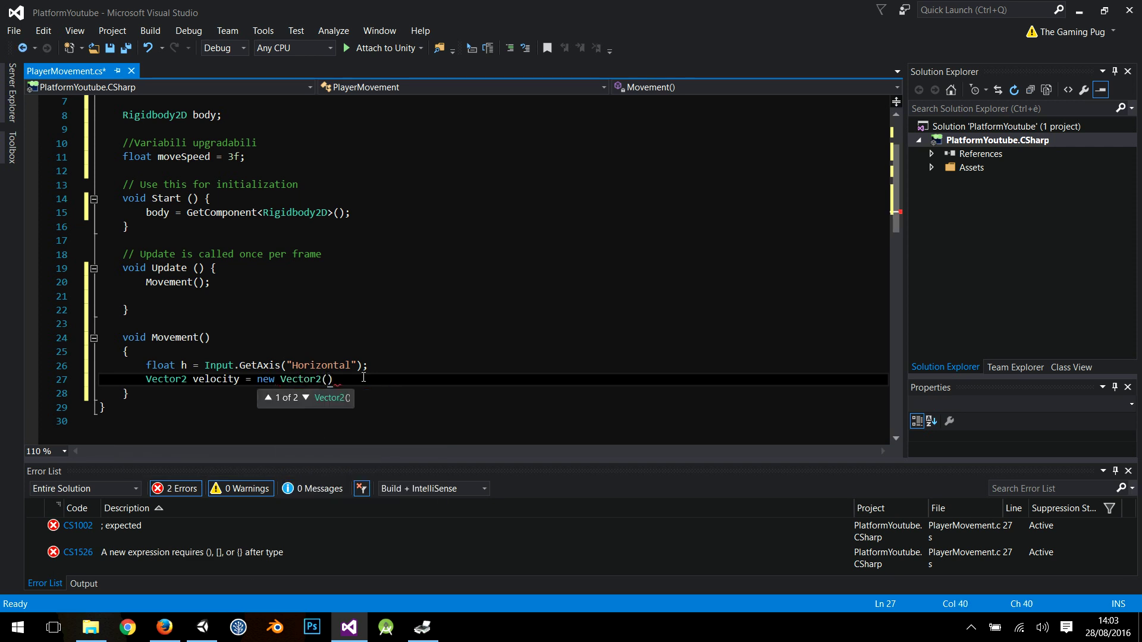
pyautogui.write('Vector2')
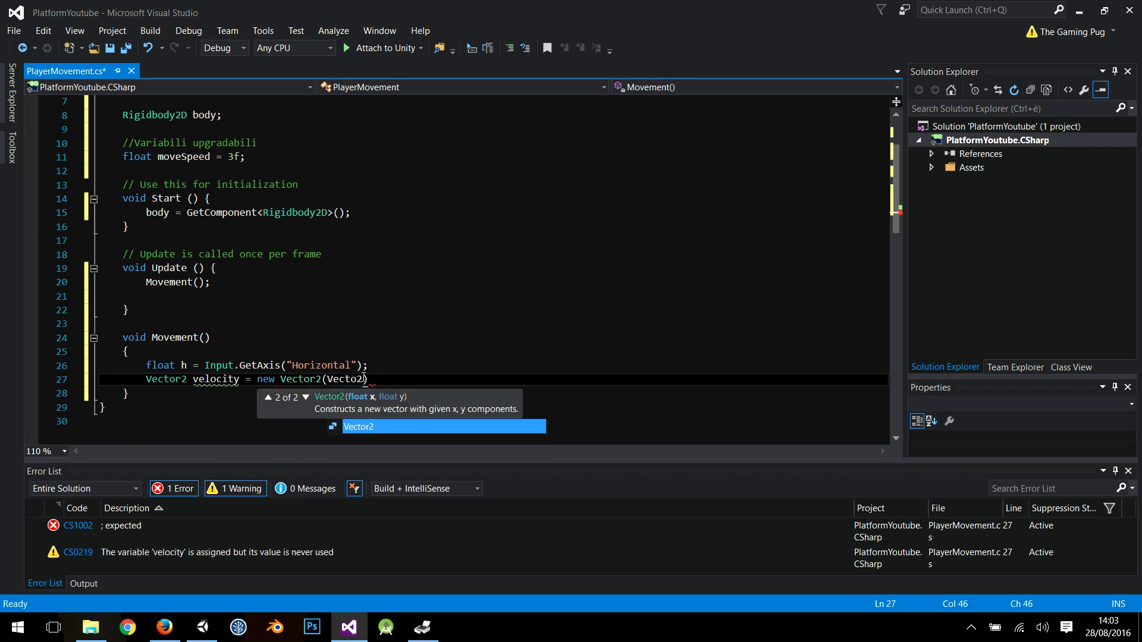
pyautogui.write('.')
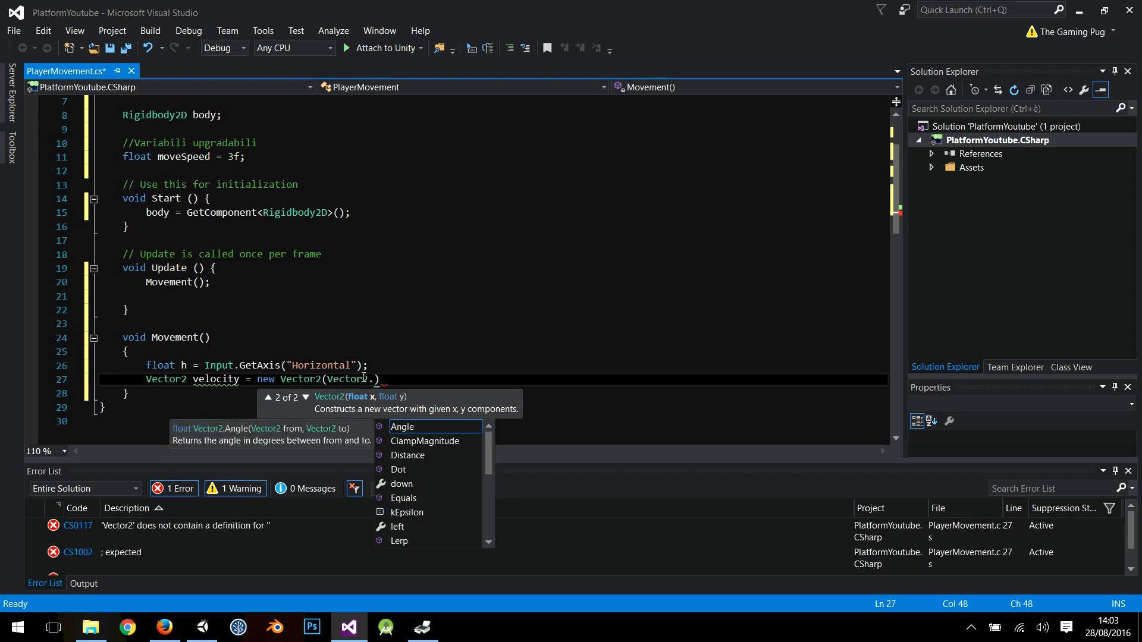
pyautogui.write('right.x ')
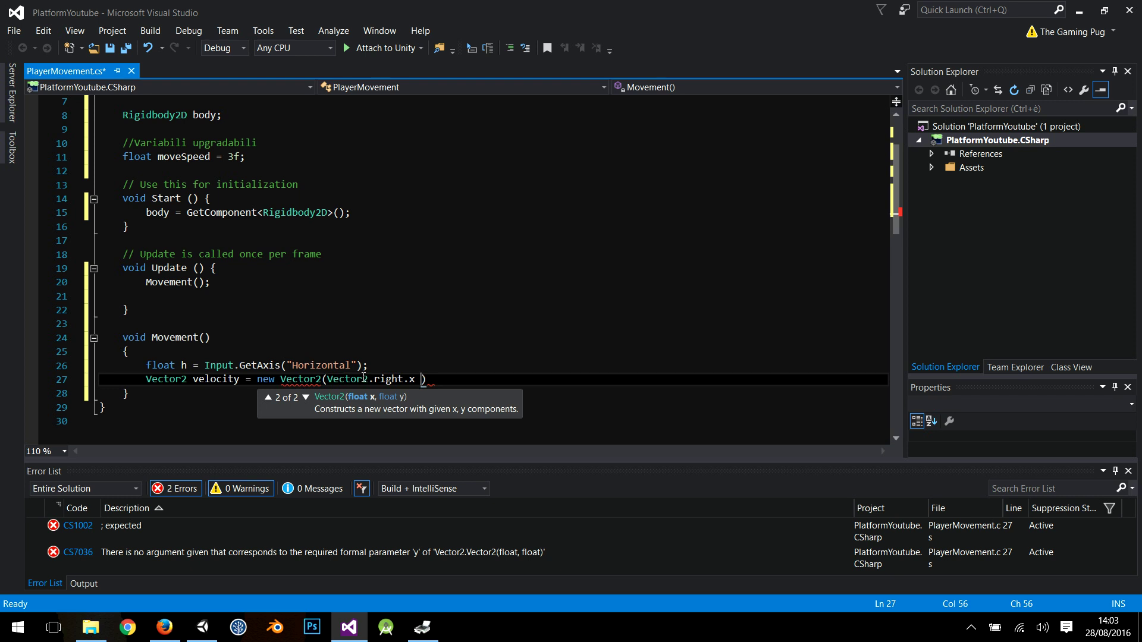
pyautogui.write('* mov')
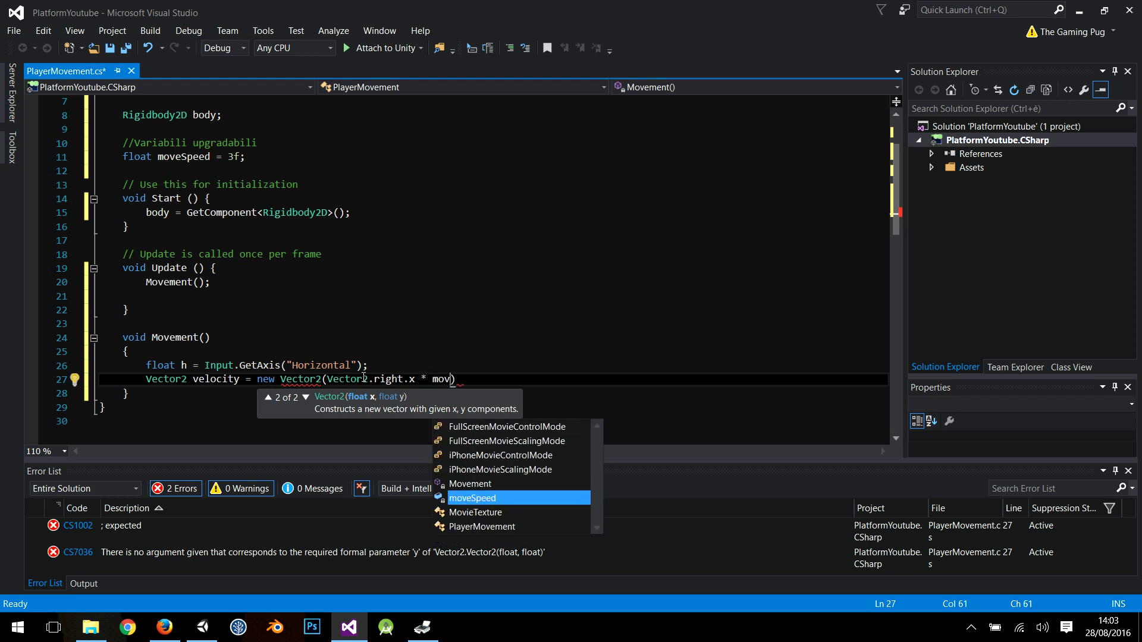
pyautogui.press('Tab')
pyautogui.write('* h')
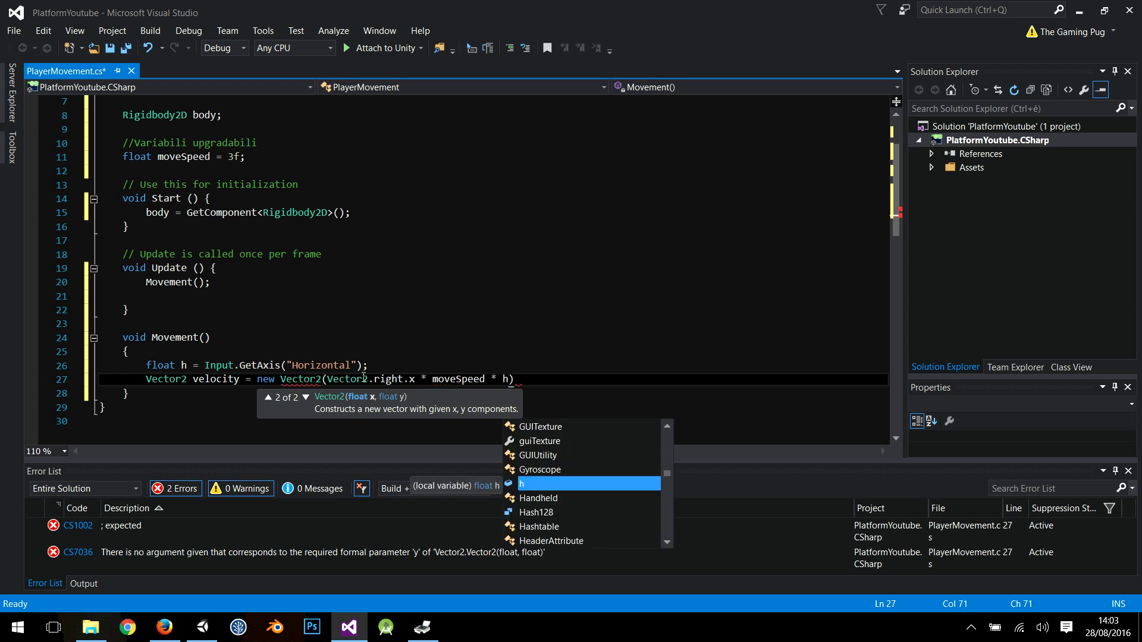
pyautogui.write(', bod')
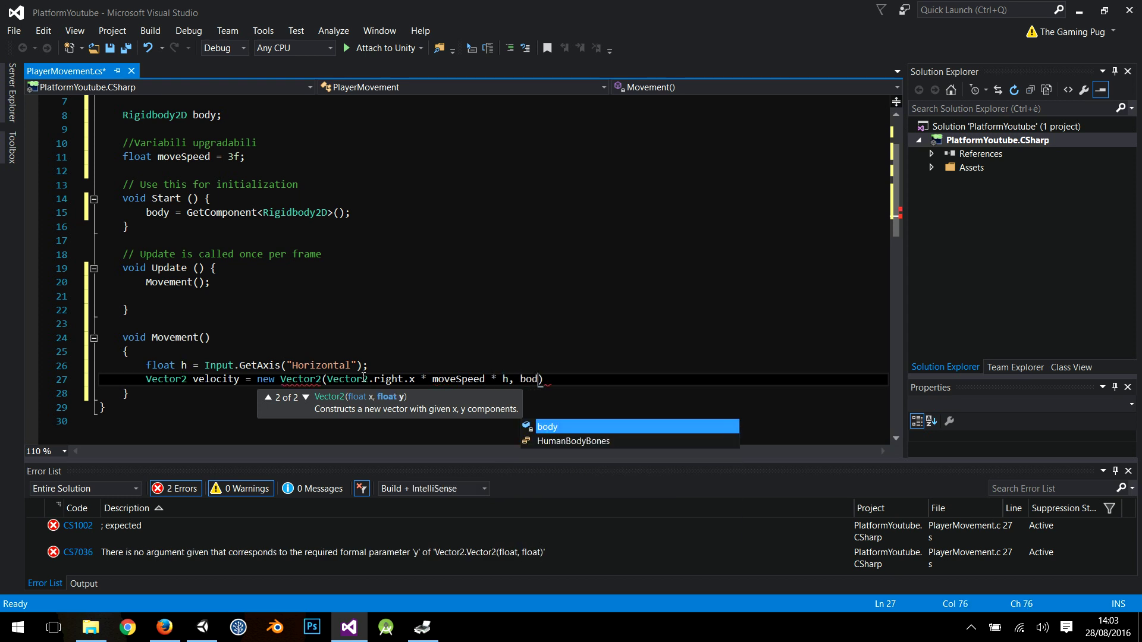
pyautogui.write('y.vel')
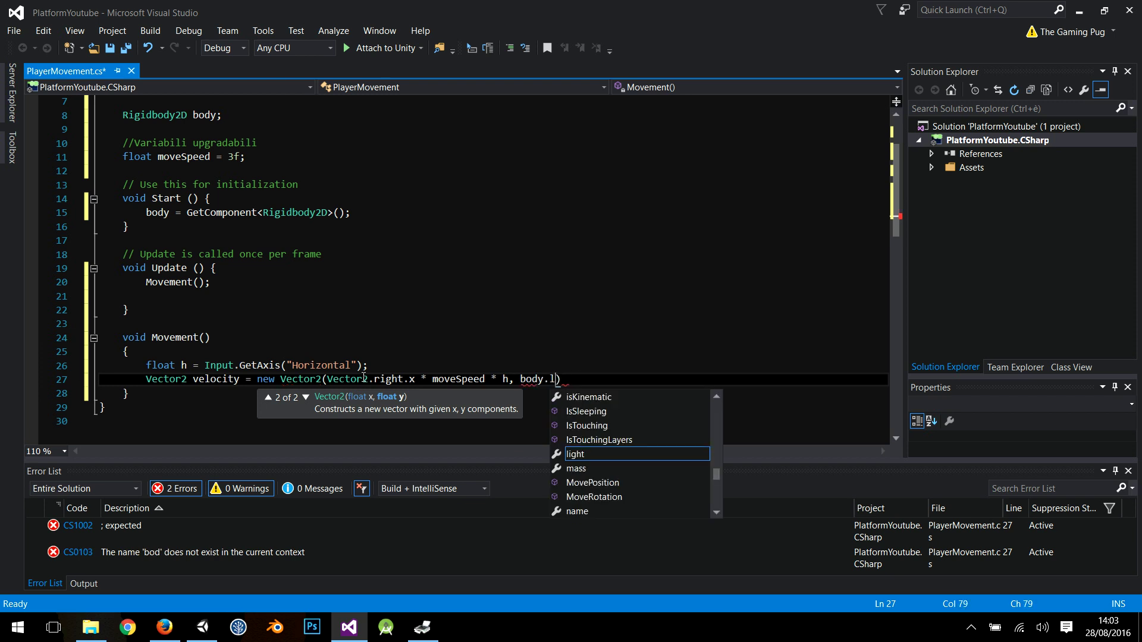
pyautogui.write('o')
pyautogui.press('Tab')
pyautogui.write('.y')
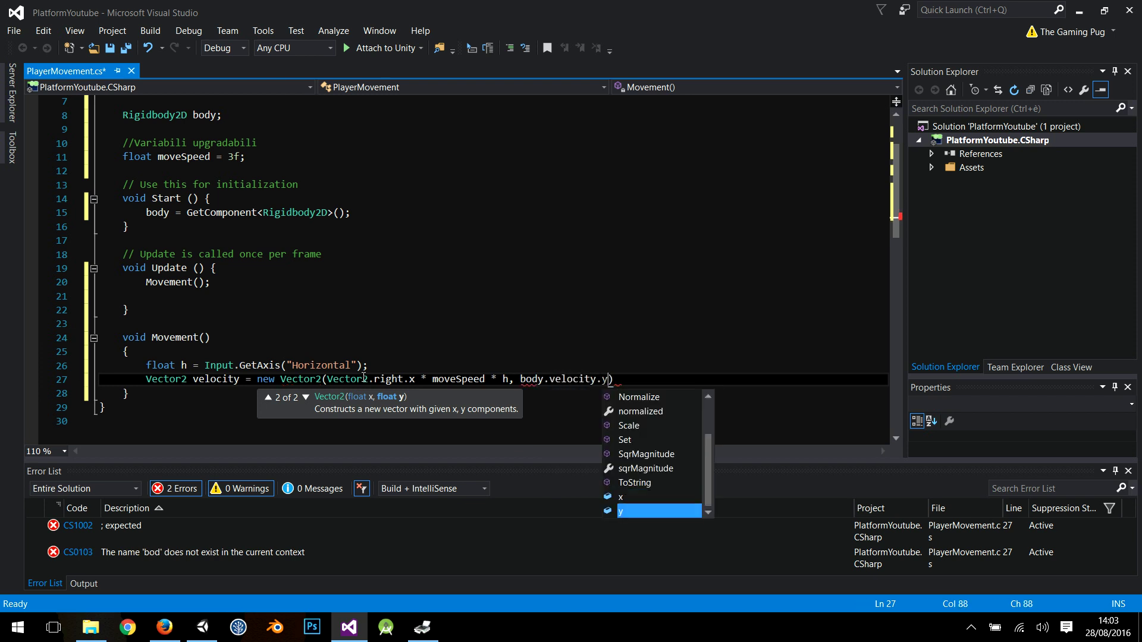
pyautogui.press('Escape')
pyautogui.write(');')
# - Add body.velocity = velocity; below it, save the script and return to Unity
pyautogui.press('Return')
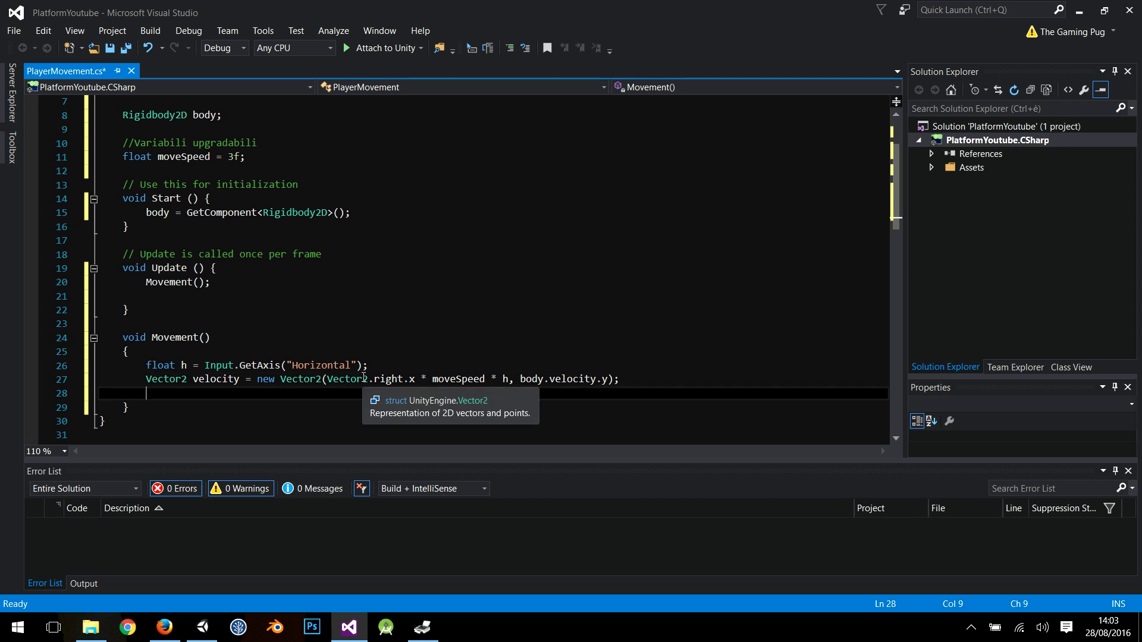
pyautogui.press('Return')
pyautogui.write('body.veloc')
pyautogui.press('Tab')
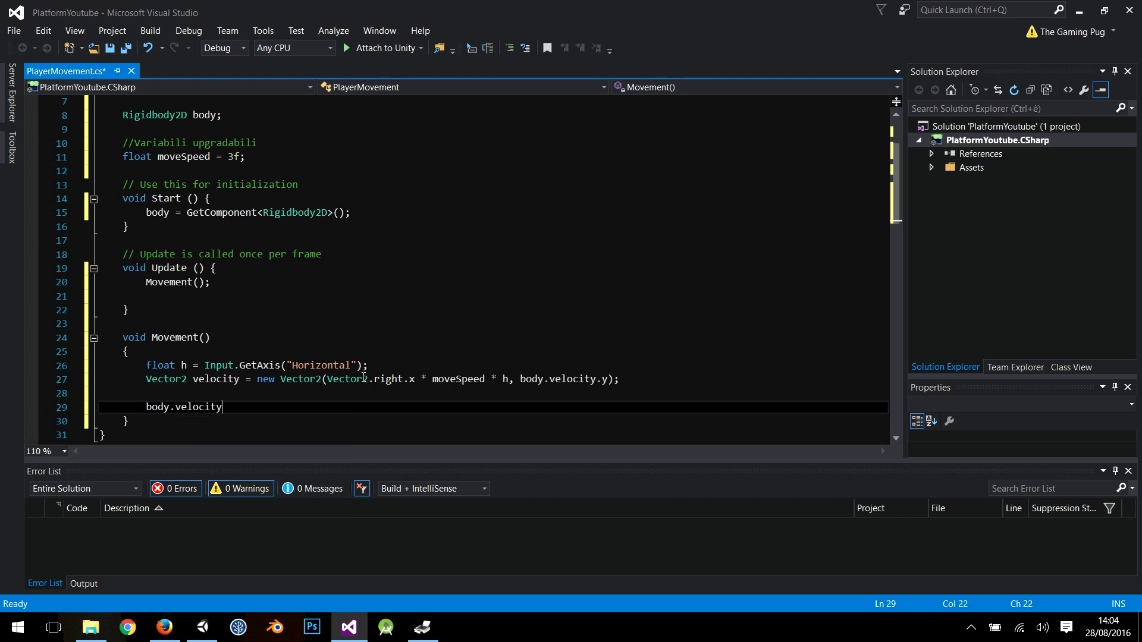
pyautogui.write('= velo')
pyautogui.press('Tab')
pyautogui.write(';')
pyautogui.press('Return')
pyautogui.press('Return')
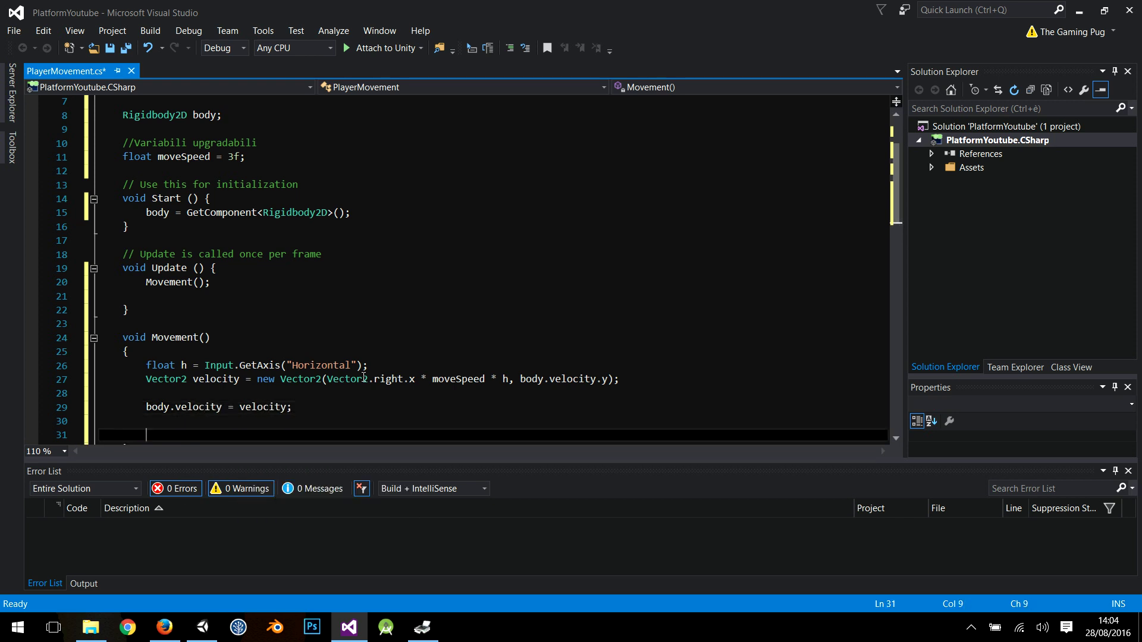
pyautogui.scroll(-1, 203, 330)
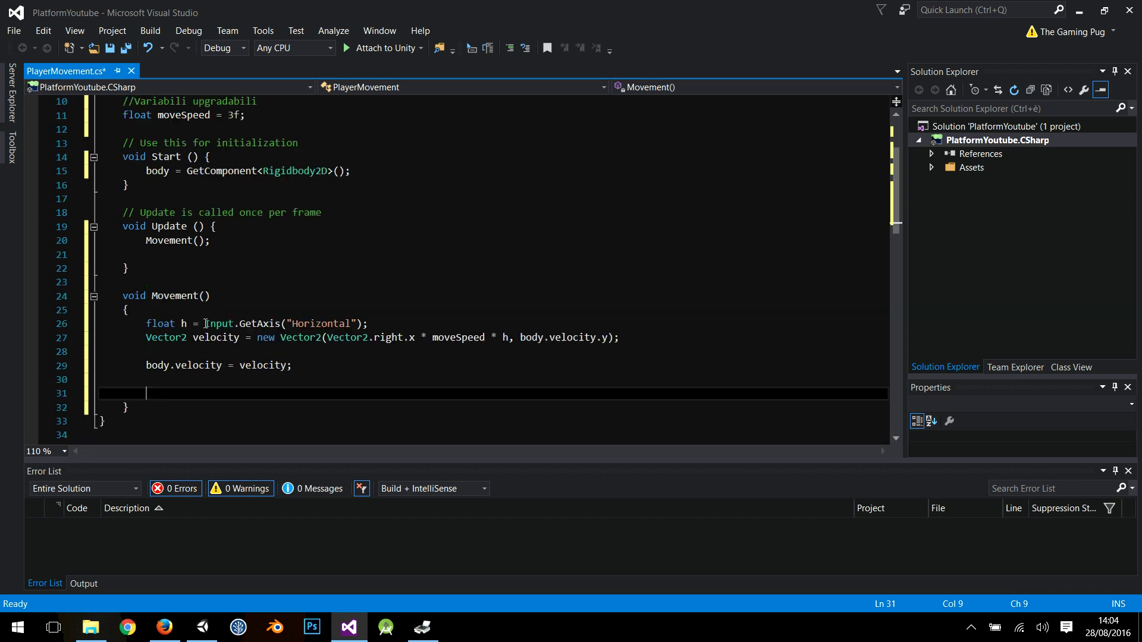
pyautogui.click(126, 48)
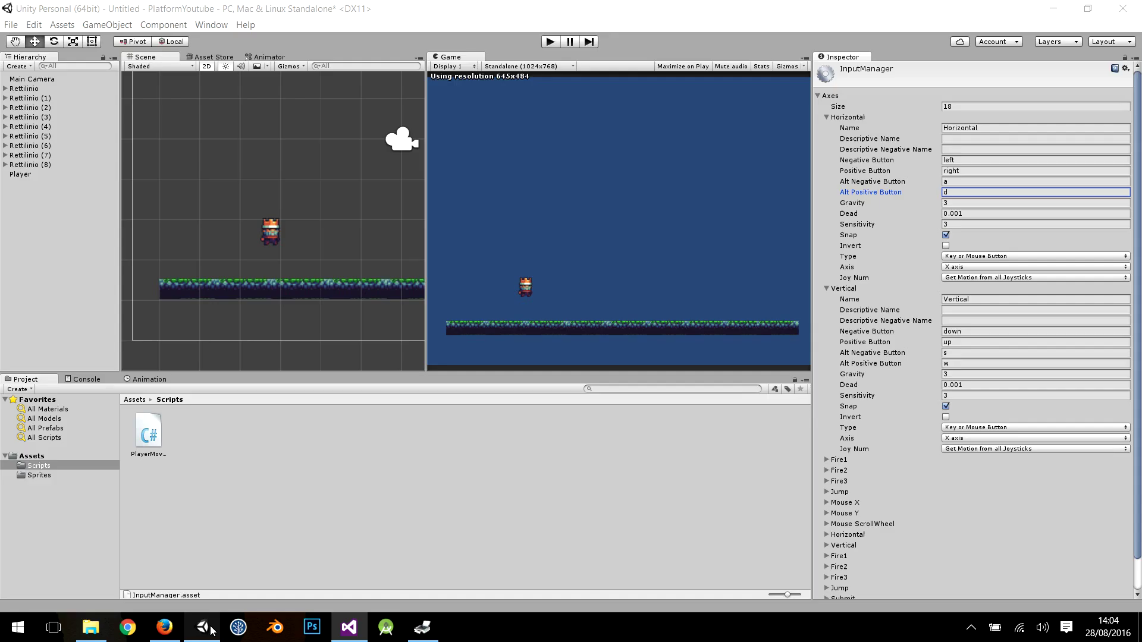
pyautogui.click(202, 628)
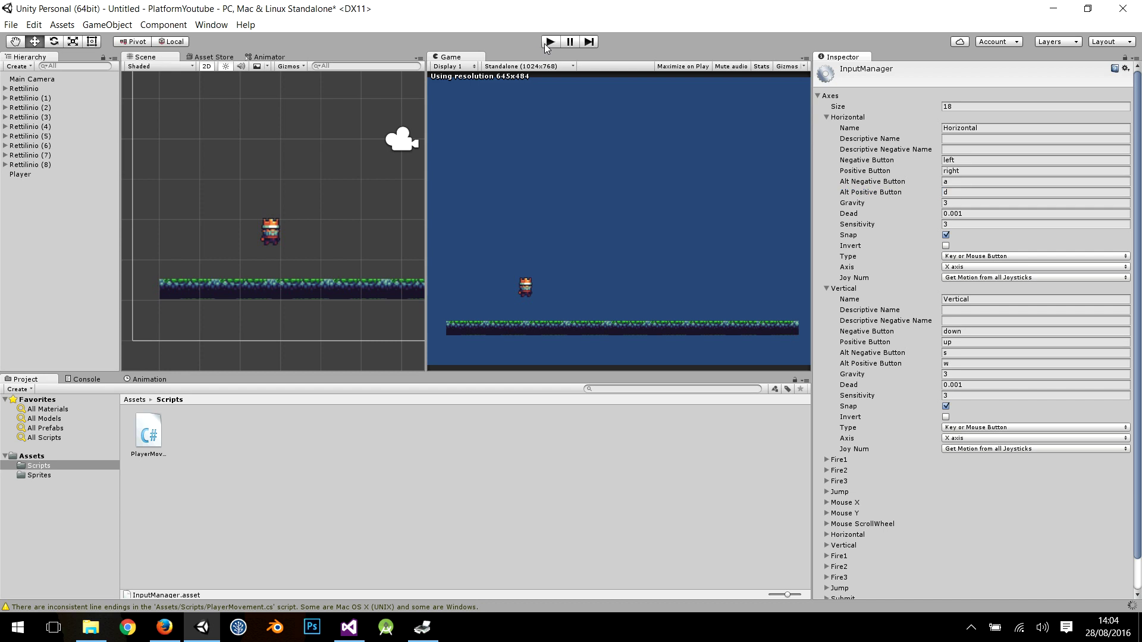
# - After a quick play test, attach the PlayerMovement script to Player and start Play again
pyautogui.click(548, 43)
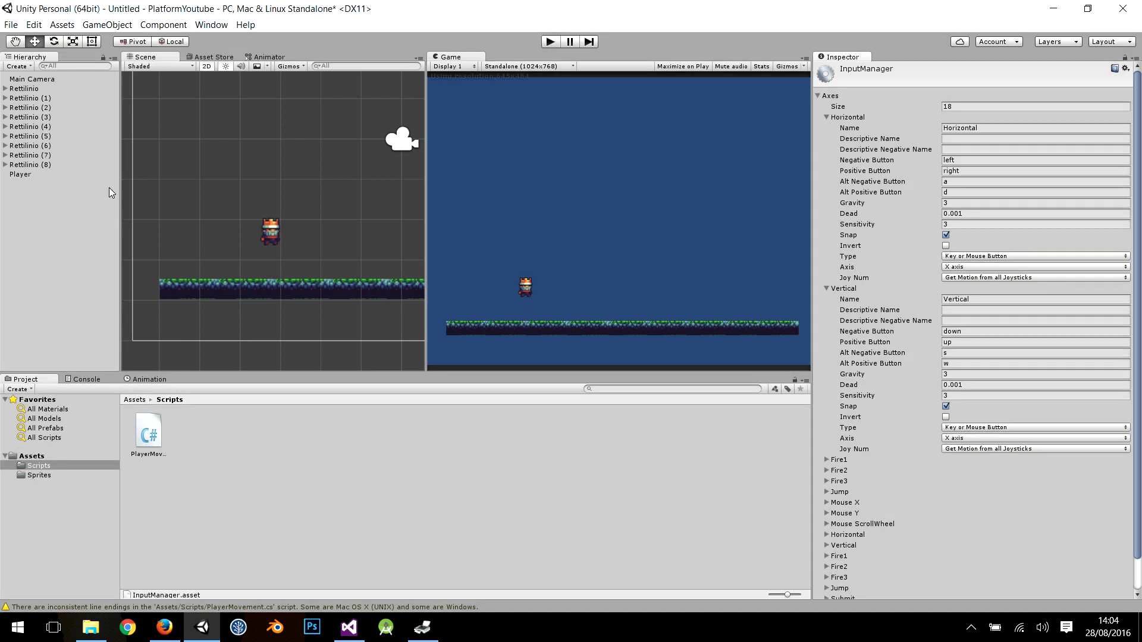
pyautogui.click(550, 42)
pyautogui.click(30, 177)
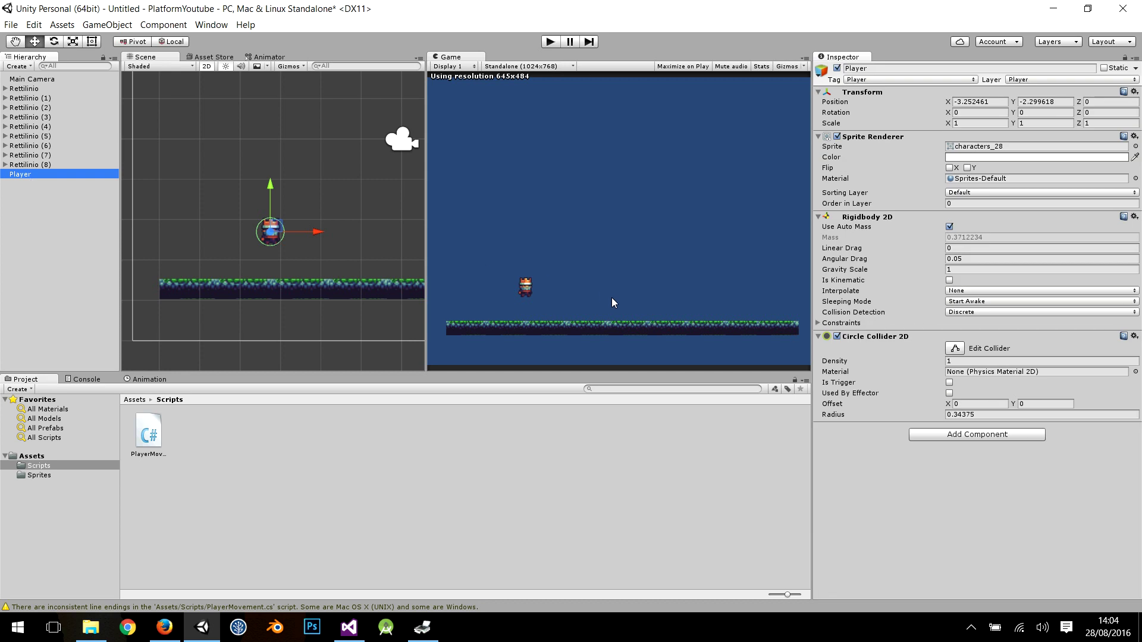
pyautogui.click(1013, 434)
pyautogui.write('player')
pyautogui.press('Return')
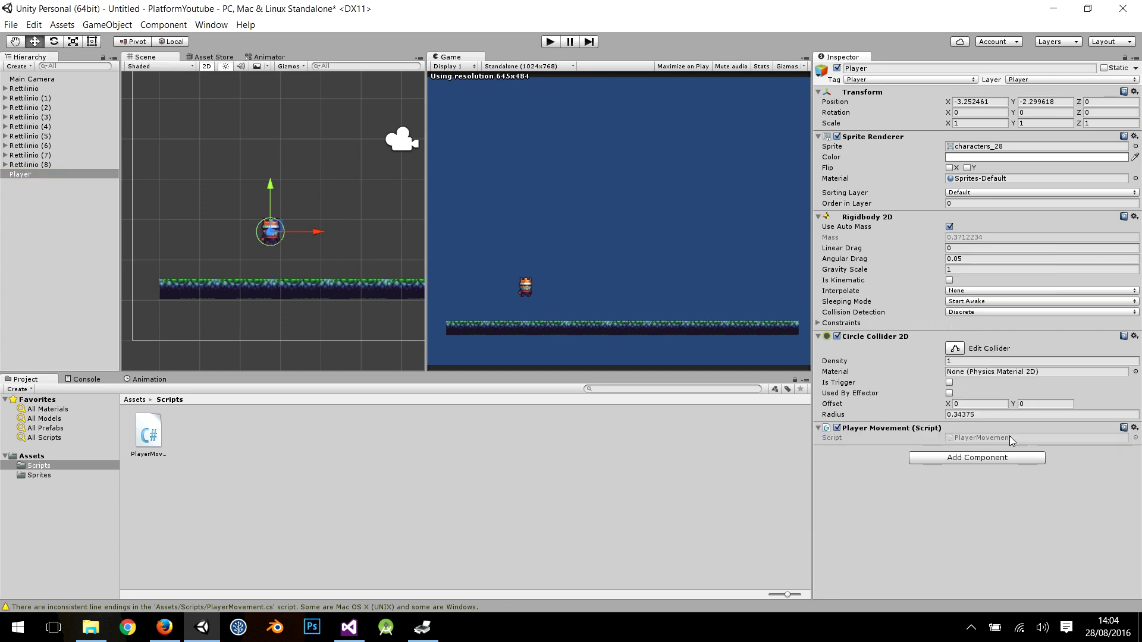
pyautogui.click(44, 176)
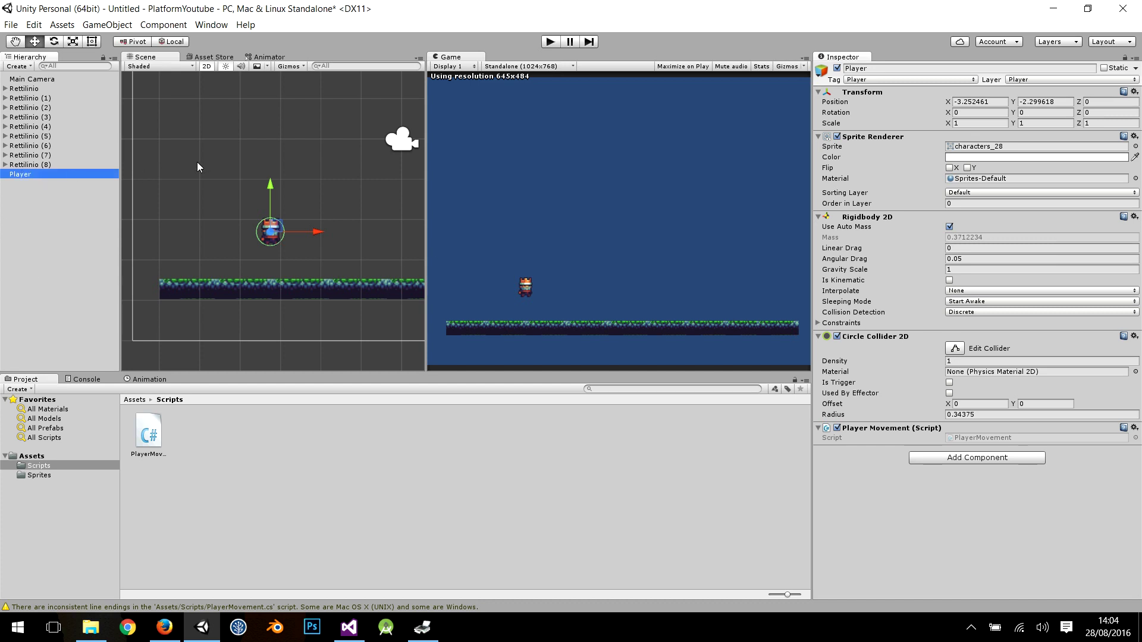
pyautogui.click(555, 42)
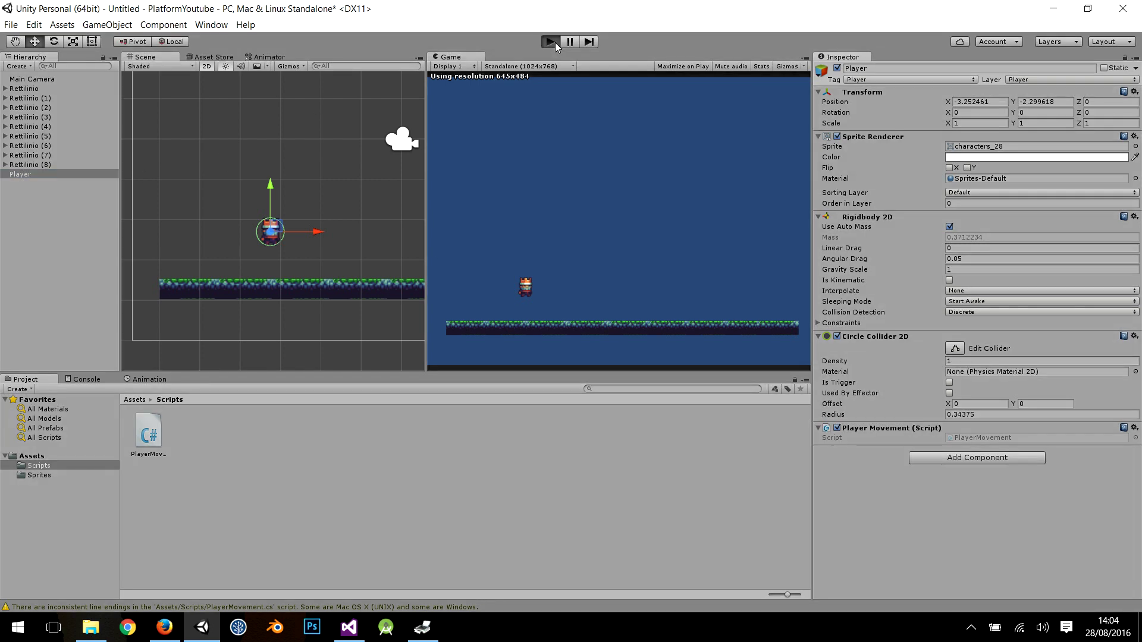
# - Walk the rolling Player with arrow keys, then freeze its Rigidbody 2D rotation on Z
pyautogui.press('Right')
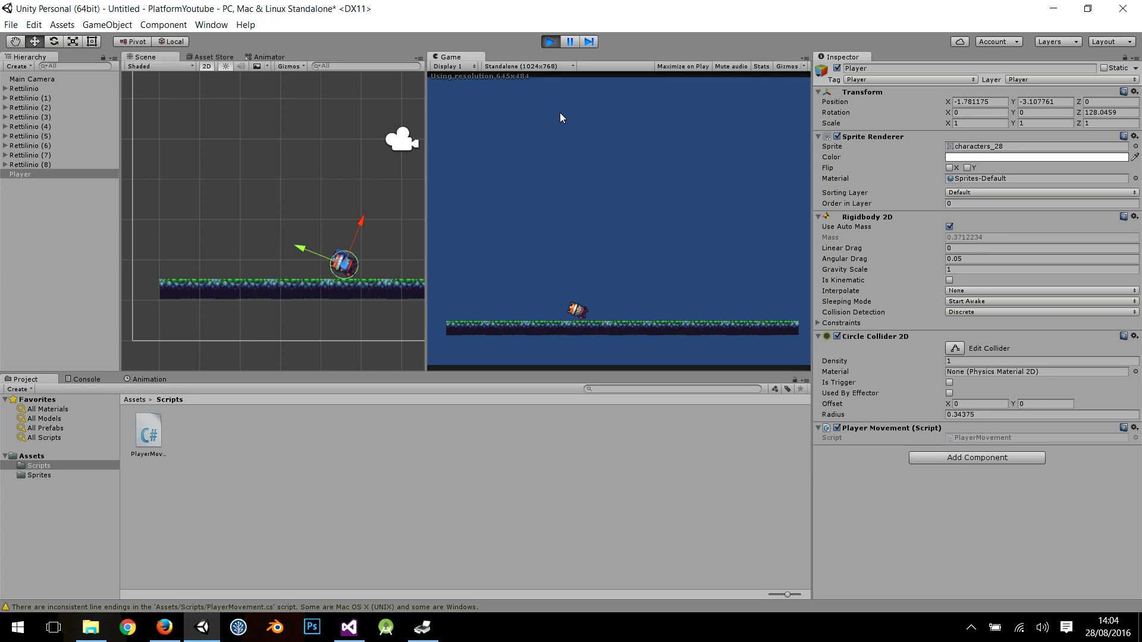
pyautogui.press('Left')
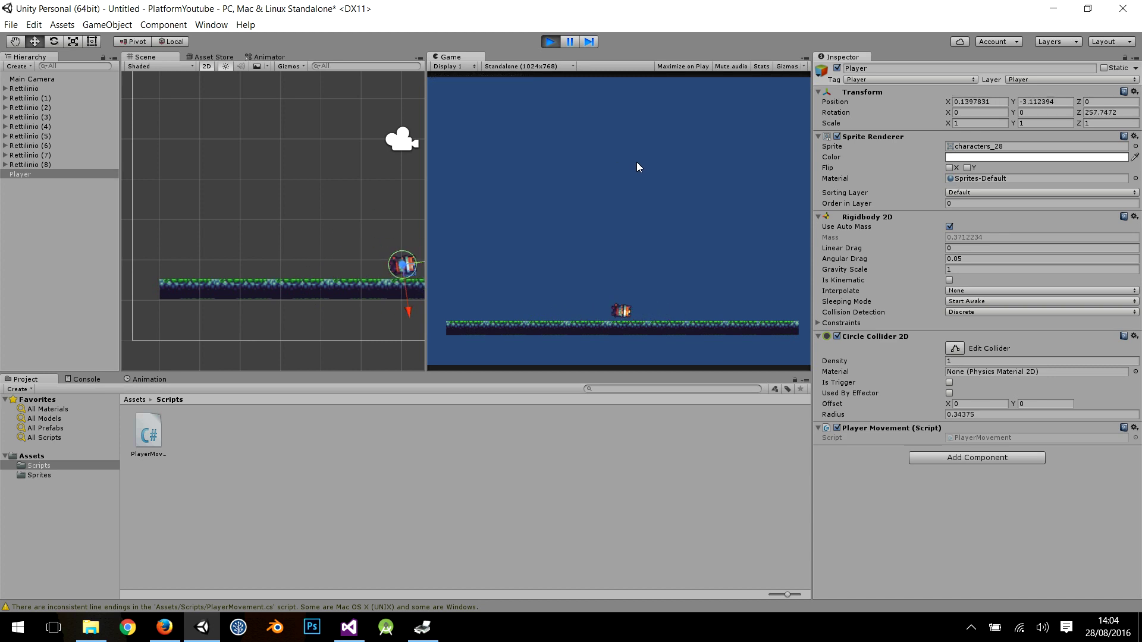
pyautogui.press('Right')
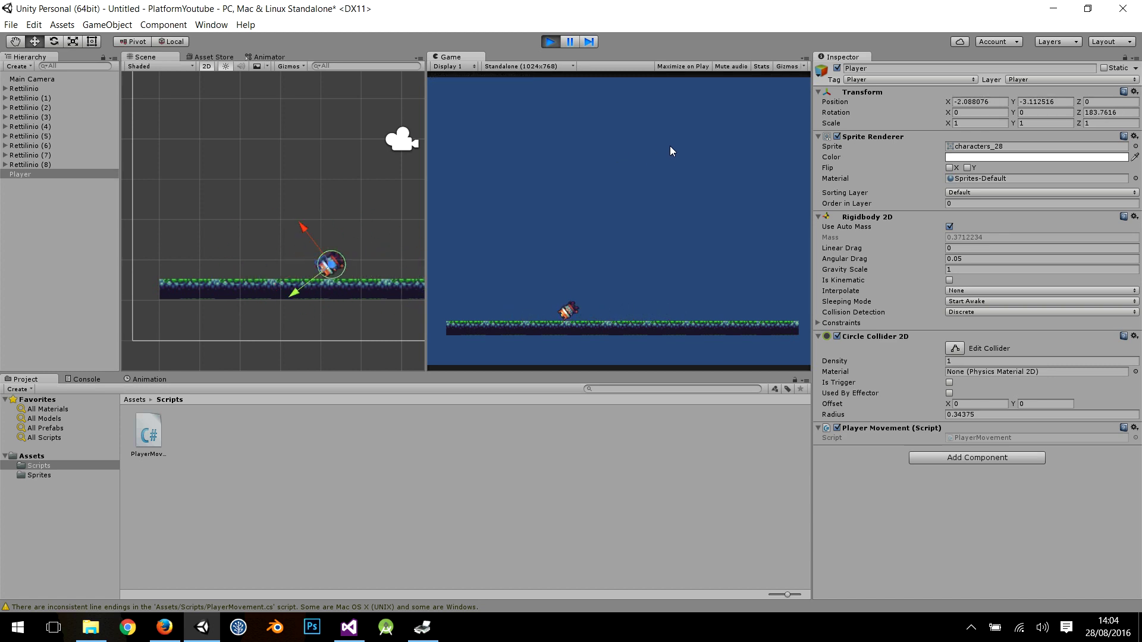
pyautogui.click(550, 41)
pyautogui.click(819, 323)
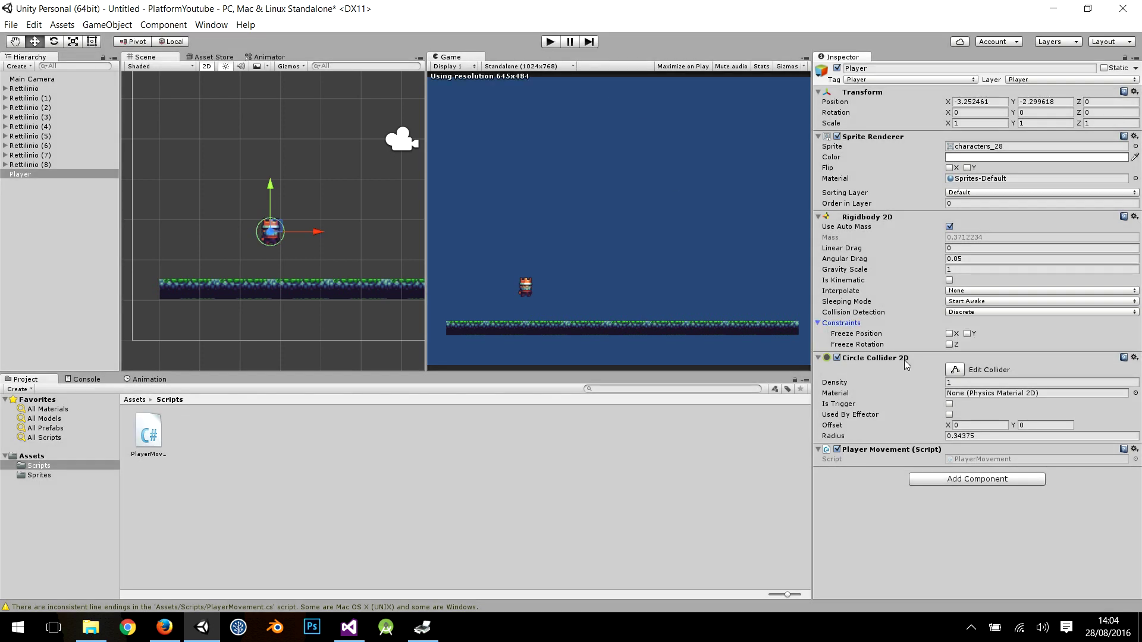
pyautogui.click(949, 344)
# - Play-test again, walking the upright Player left and right across the platform, then stop
pyautogui.click(550, 41)
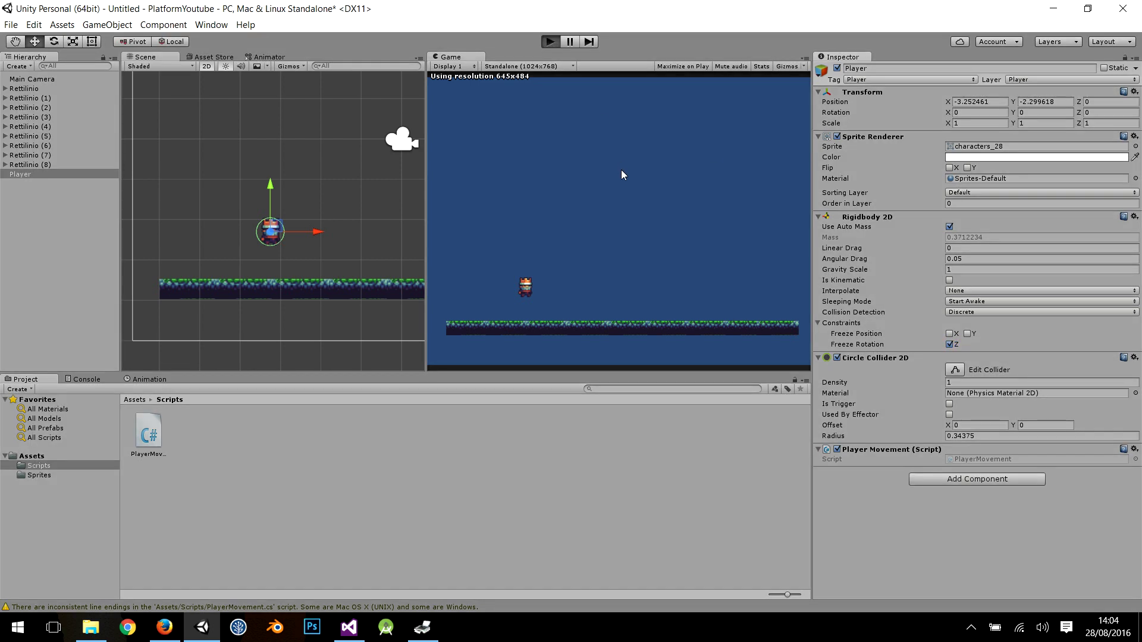
pyautogui.press('Right')
pyautogui.press('Right')
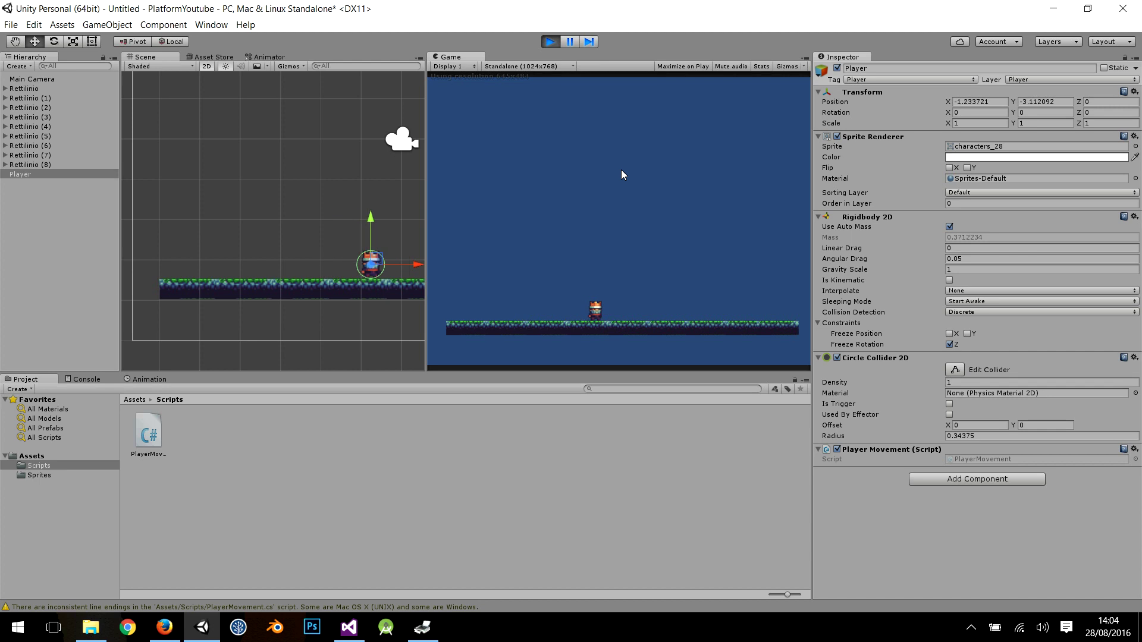
pyautogui.press('Left')
pyautogui.press('Right')
pyautogui.press('Left')
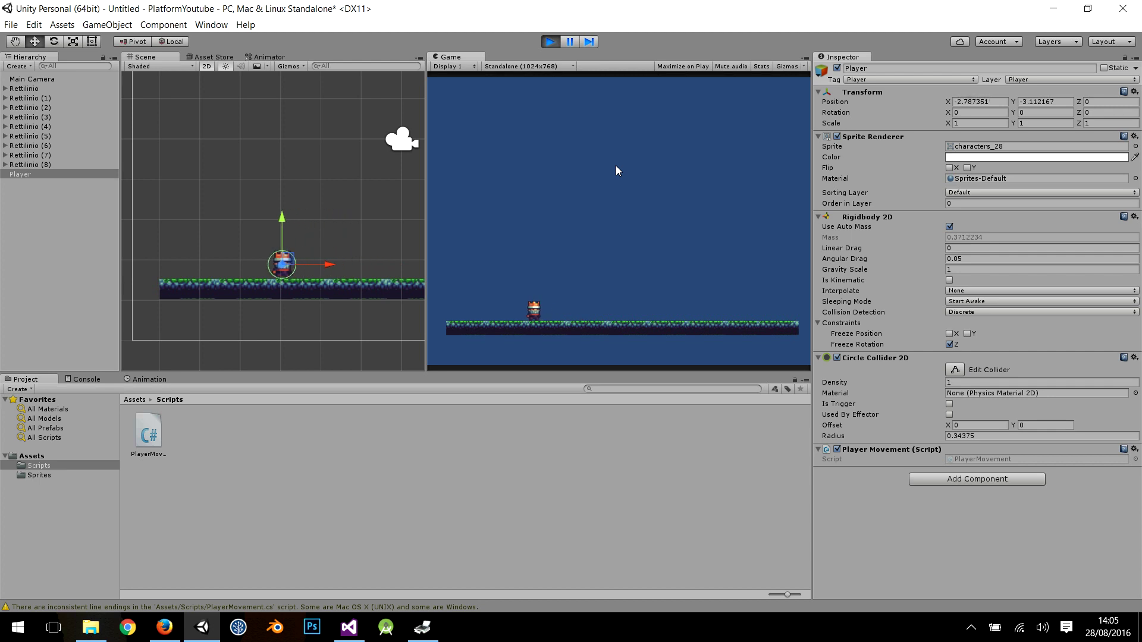
pyautogui.press('Right')
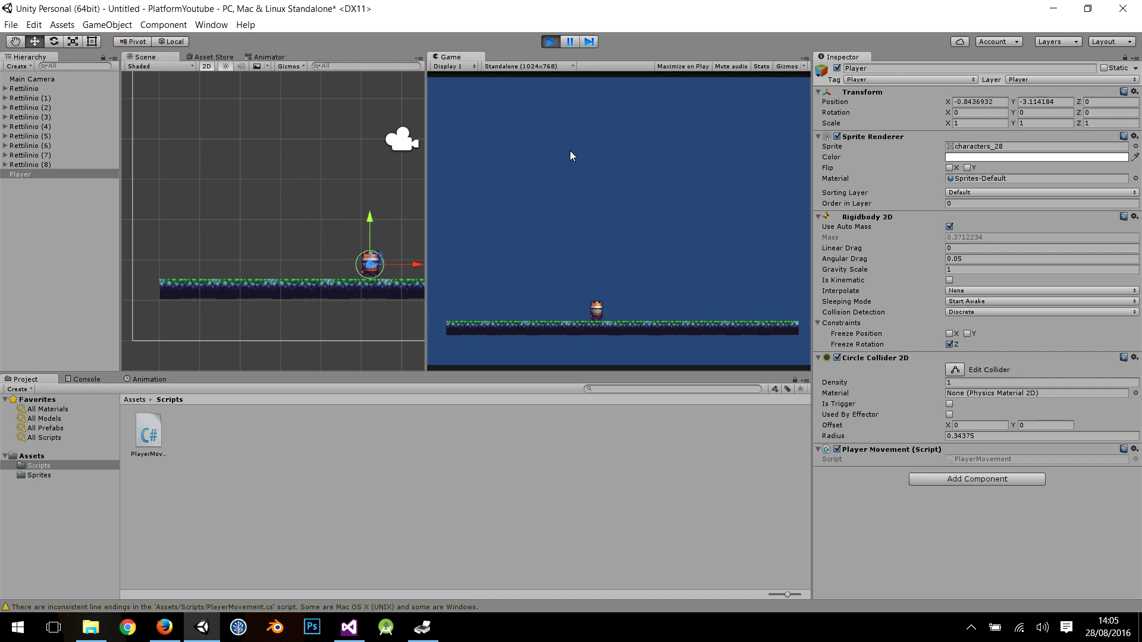
pyautogui.press('Left')
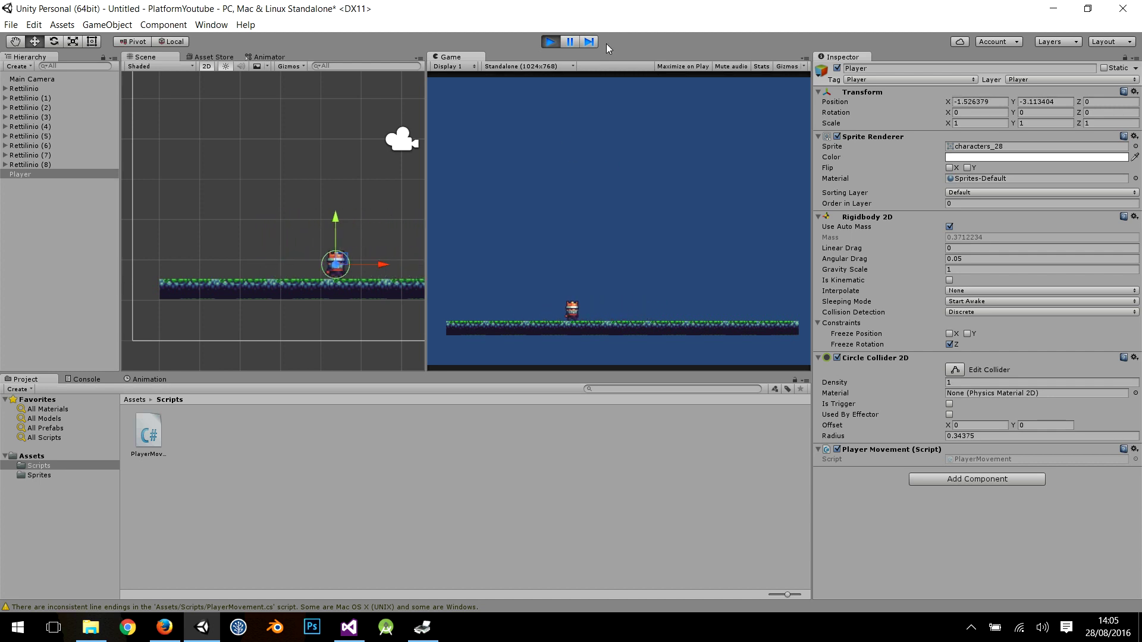
pyautogui.click(550, 41)
# - Add a [SerializeField] attribute above moveSpeed and save the script
pyautogui.click(349, 628)
pyautogui.scroll(3, 251, 276)
pyautogui.click(260, 225)
pyautogui.press('Return')
pyautogui.write('[Seria')
pyautogui.press('Tab')
pyautogui.hotkey('ctrl', 's')
# - Back in Unity, play-test the Player walking left and right at Move Speed 3, then stop
pyautogui.scroll(-1, 332, 292)
pyautogui.scroll(-3, 332, 292)
pyautogui.scroll(1, 252, 171)
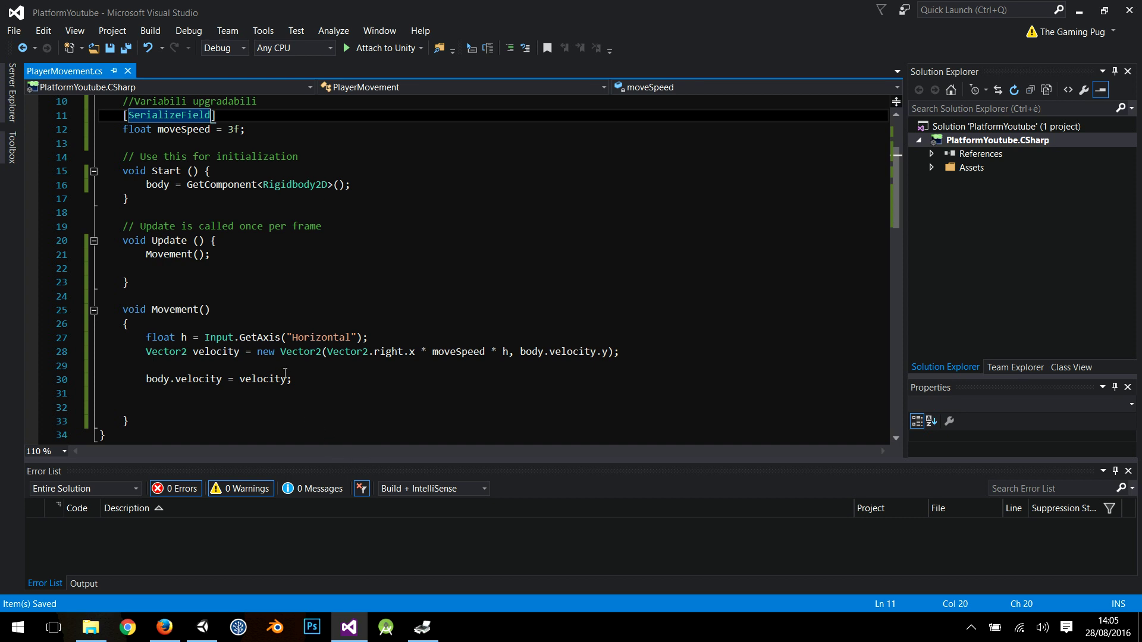
pyautogui.moveTo(203, 627)
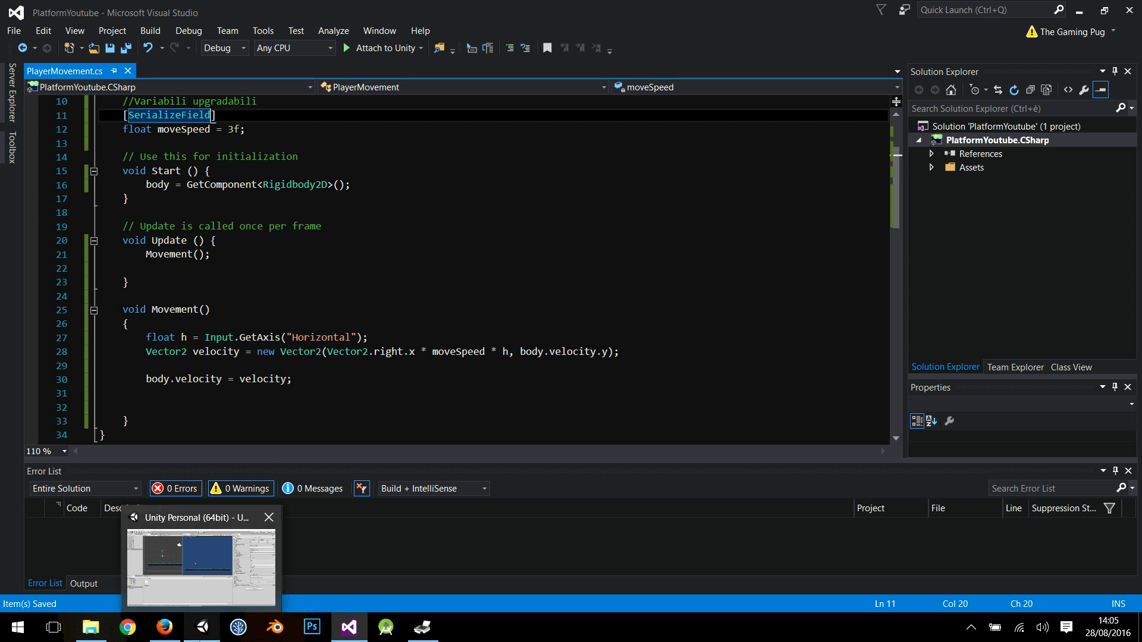
pyautogui.click(205, 624)
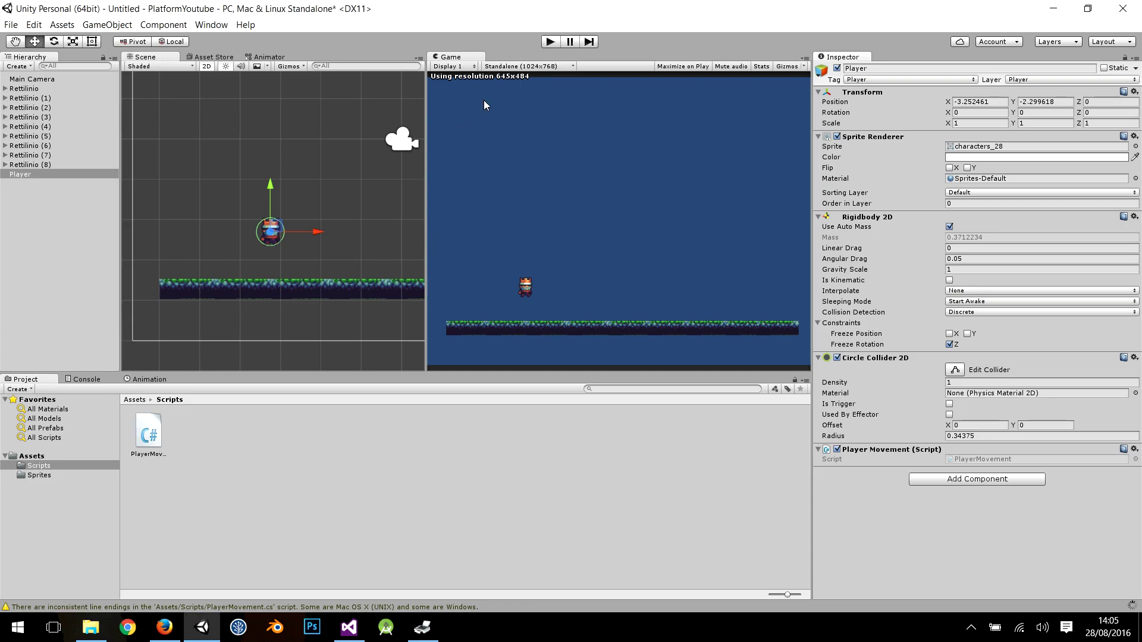
pyautogui.click(552, 43)
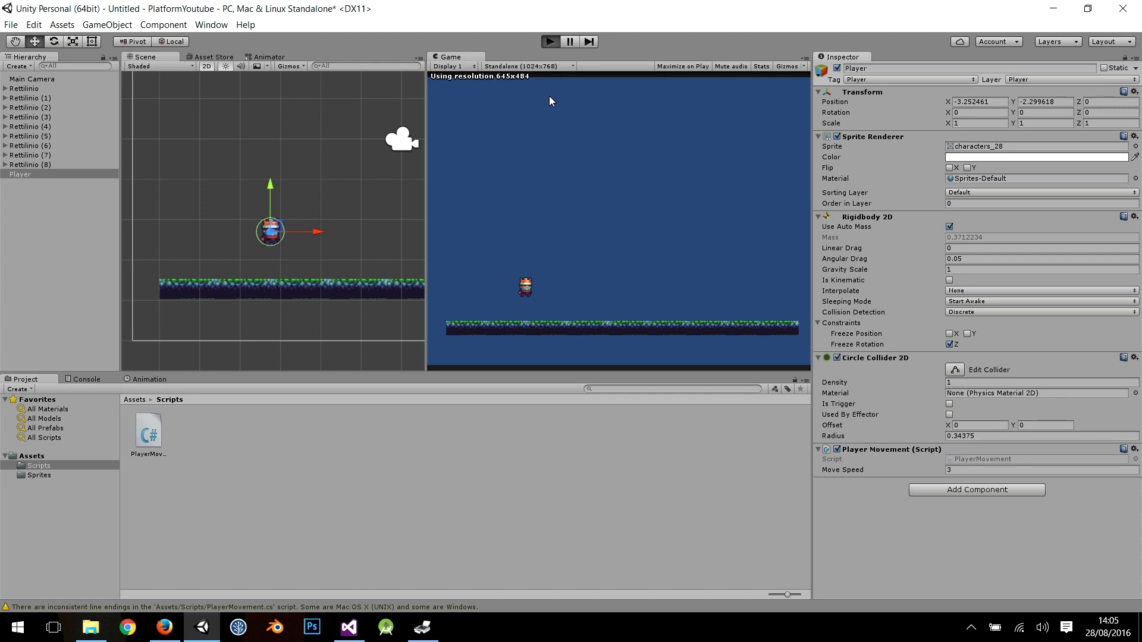
pyautogui.press('Left')
pyautogui.press('Right')
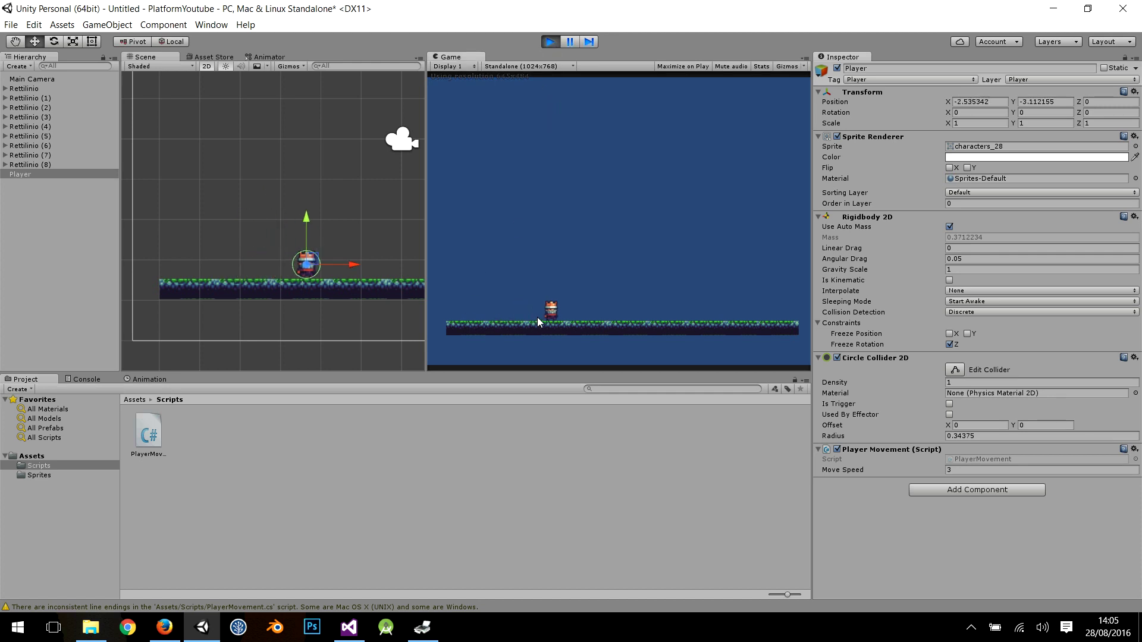
pyautogui.press('Left')
pyautogui.press('Right')
pyautogui.press('Left')
pyautogui.press('Right')
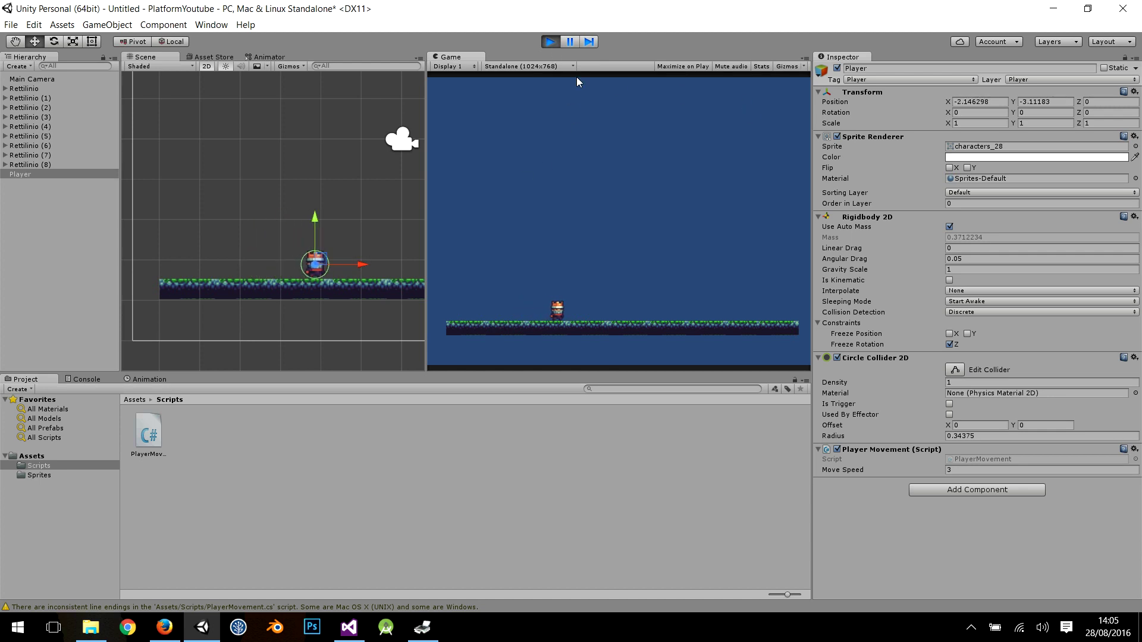
pyautogui.click(550, 41)
# - Add an if (velocity.x < 0) block setting body.transform.localScale to new Vector3(-1, 1, 1)
pyautogui.click(355, 635)
pyautogui.scroll(-1, 292, 352)
pyautogui.click(292, 352)
pyautogui.press('Return')
pyautogui.write('if')
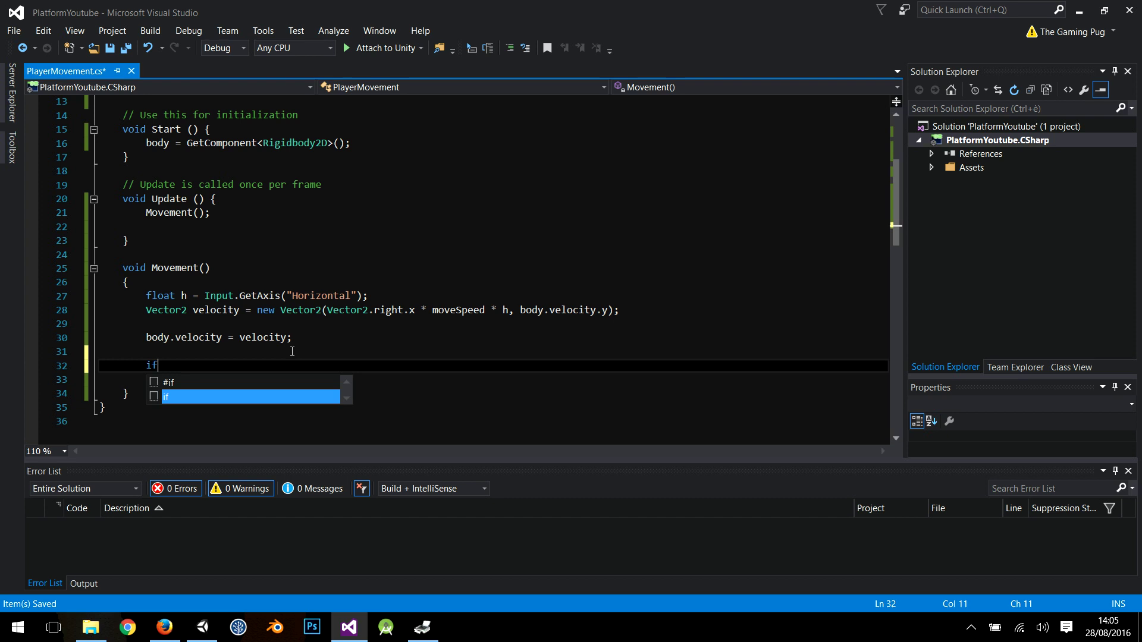
pyautogui.write('(velocity.')
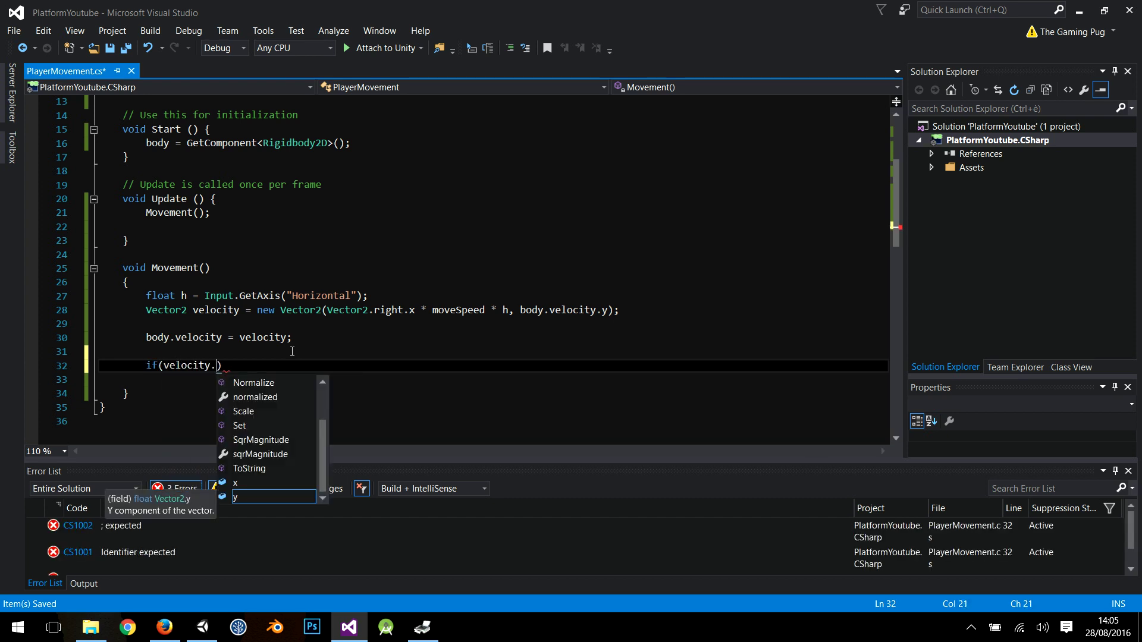
pyautogui.write('x')
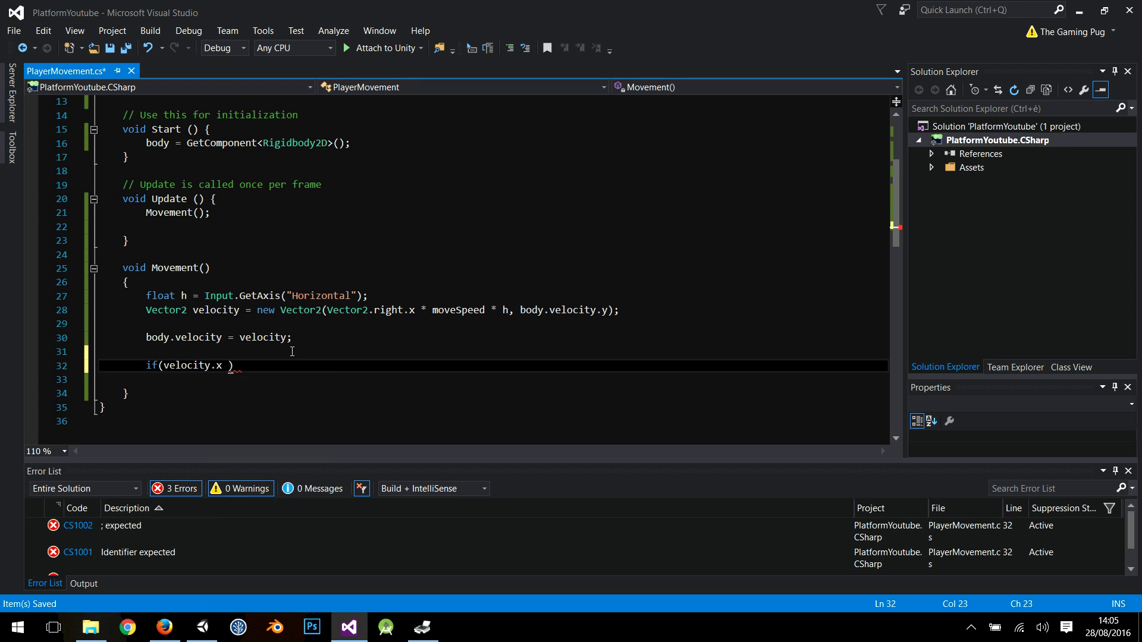
pyautogui.write(' <0')
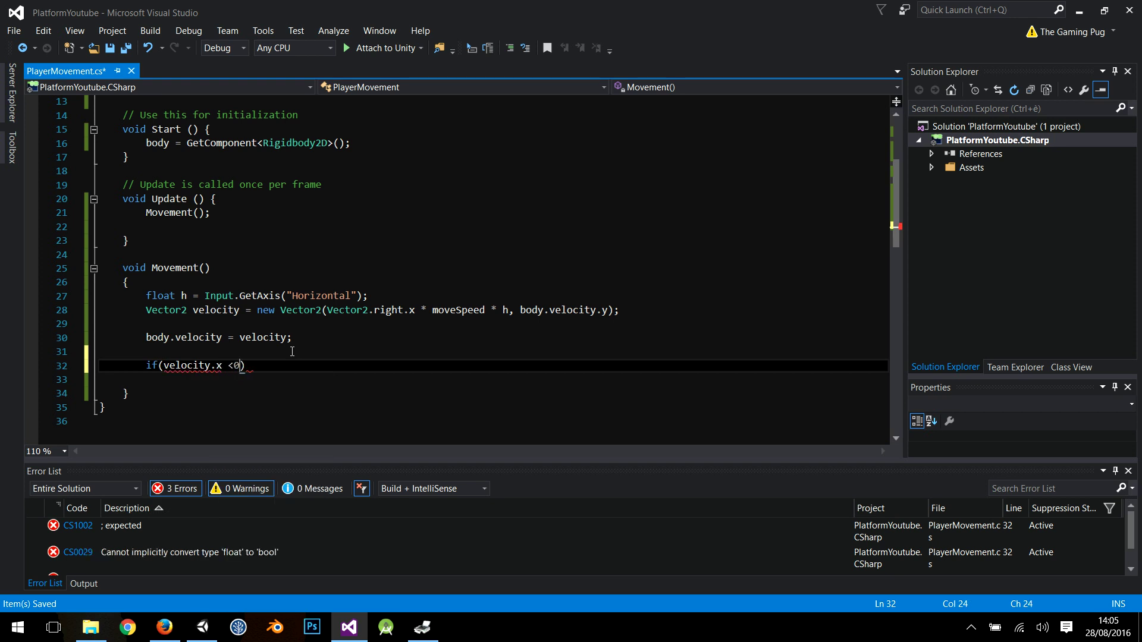
pyautogui.press('BackSpace')
pyautogui.press('BackSpace')
pyautogui.write('0')
pyautogui.press('End')
pyautogui.write('{')
pyautogui.press('Return')
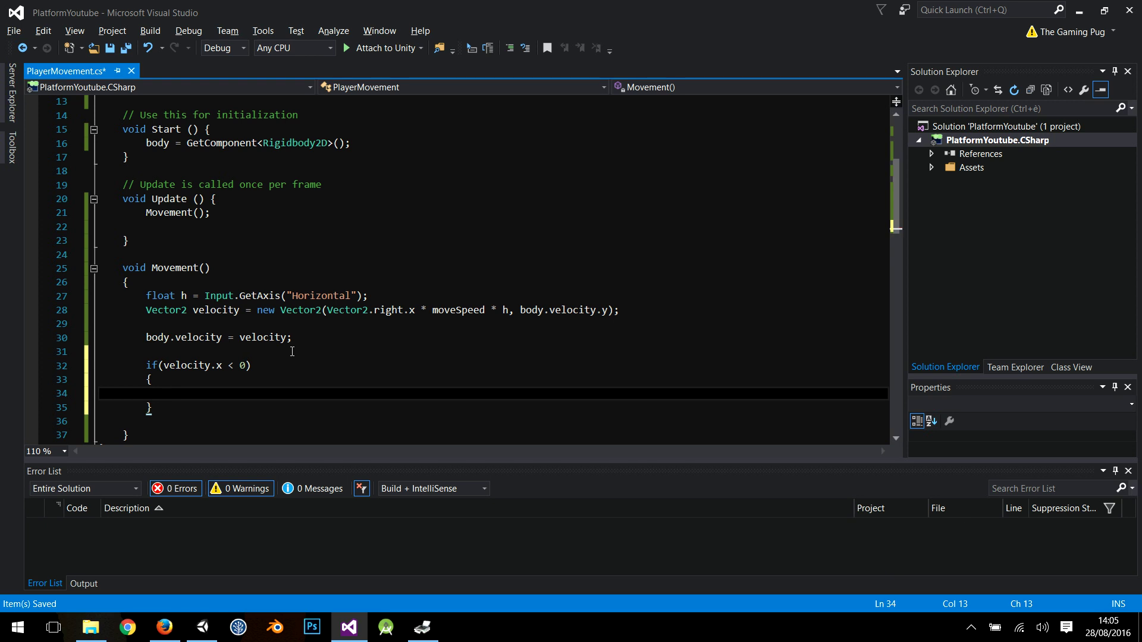
pyautogui.write('body.transform')
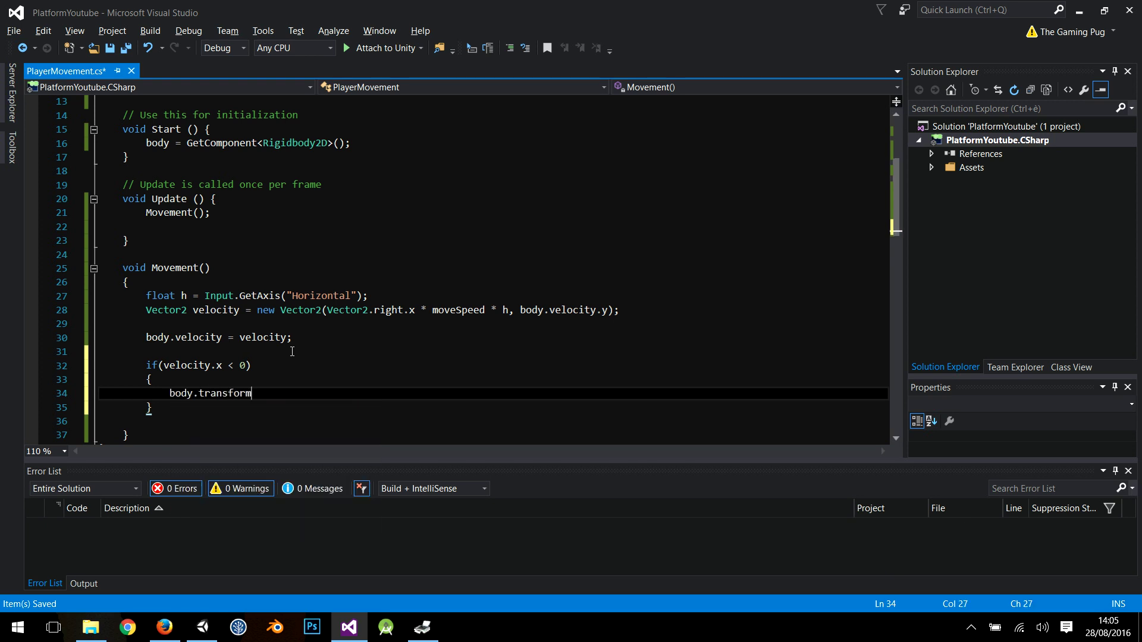
pyautogui.write('.loc')
pyautogui.press('Down')
pyautogui.press('Down')
pyautogui.press('Down')
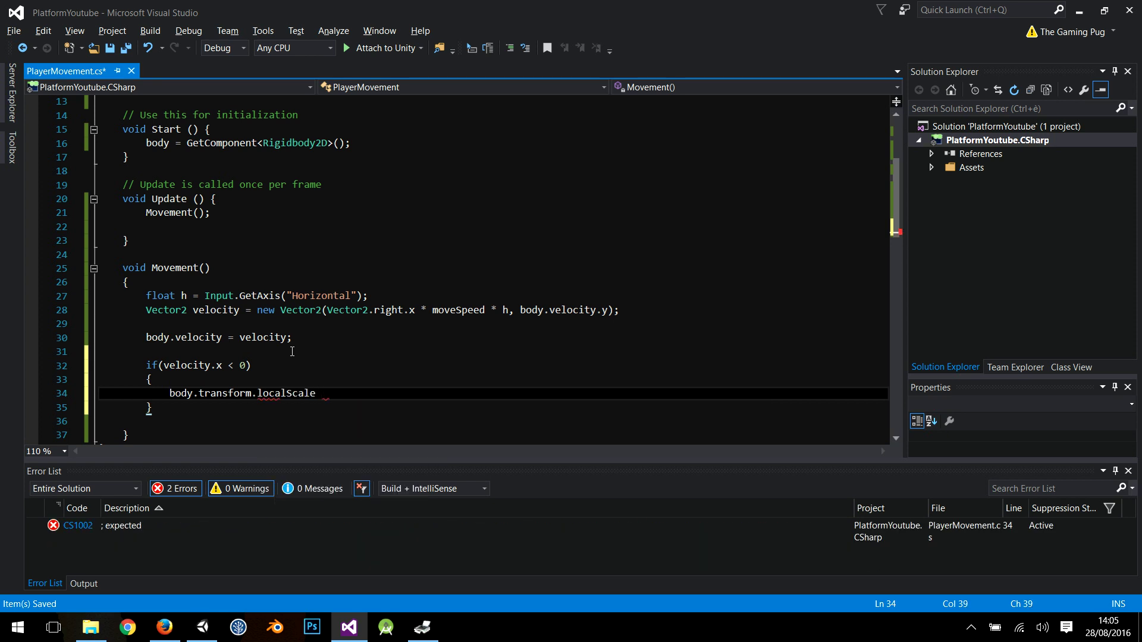
pyautogui.write('= new Vector3(')
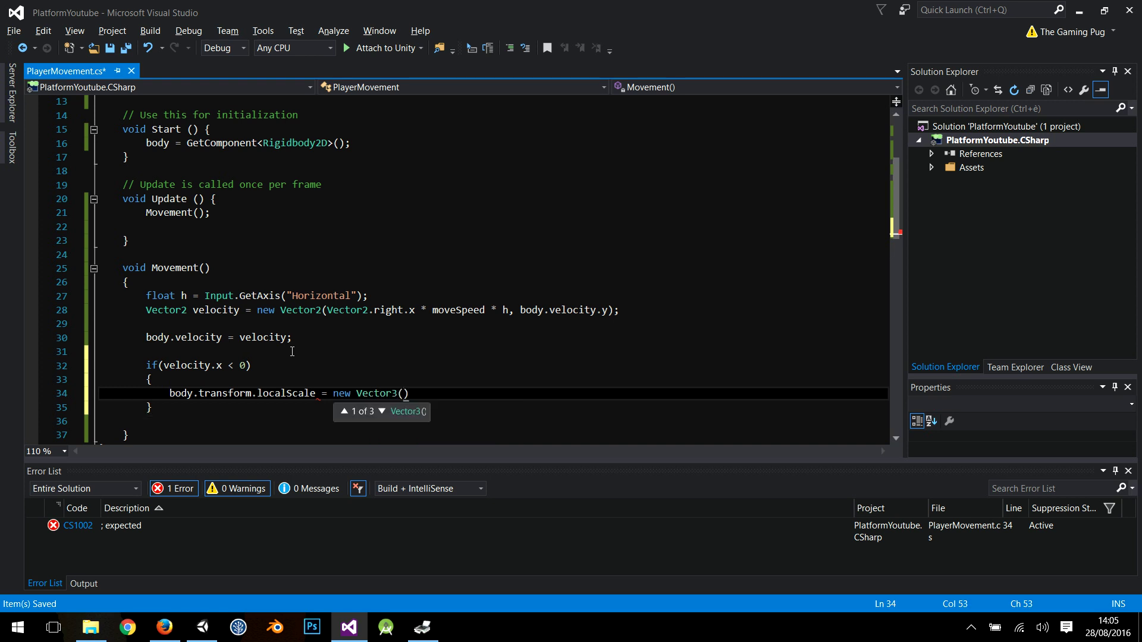
pyautogui.write('-1, ')
pyautogui.write('1, 1')
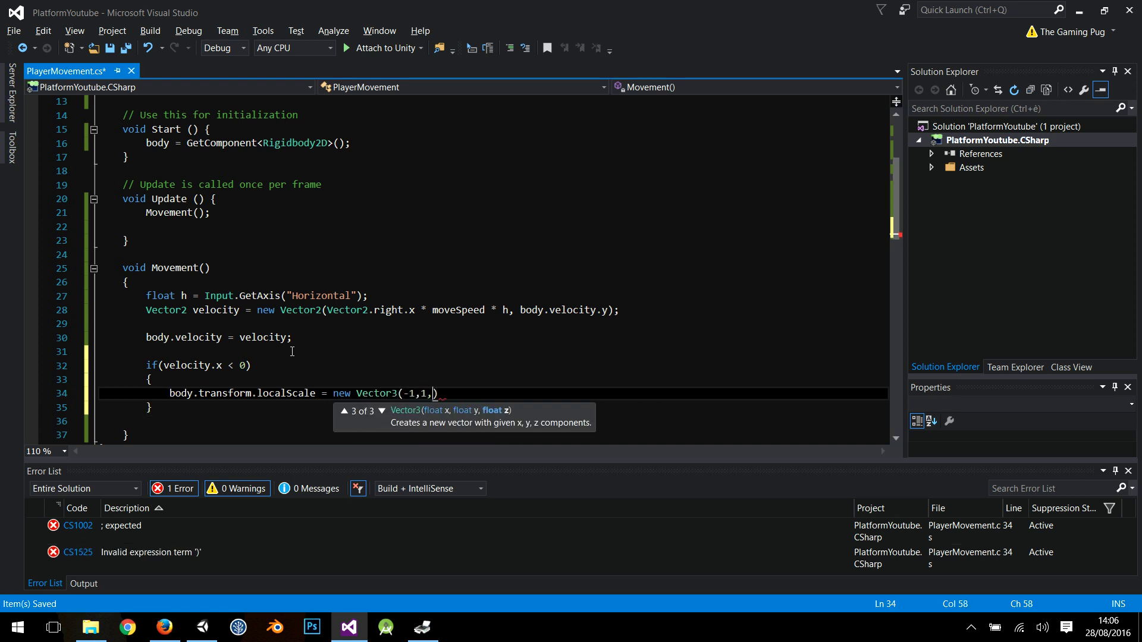
pyautogui.write(');')
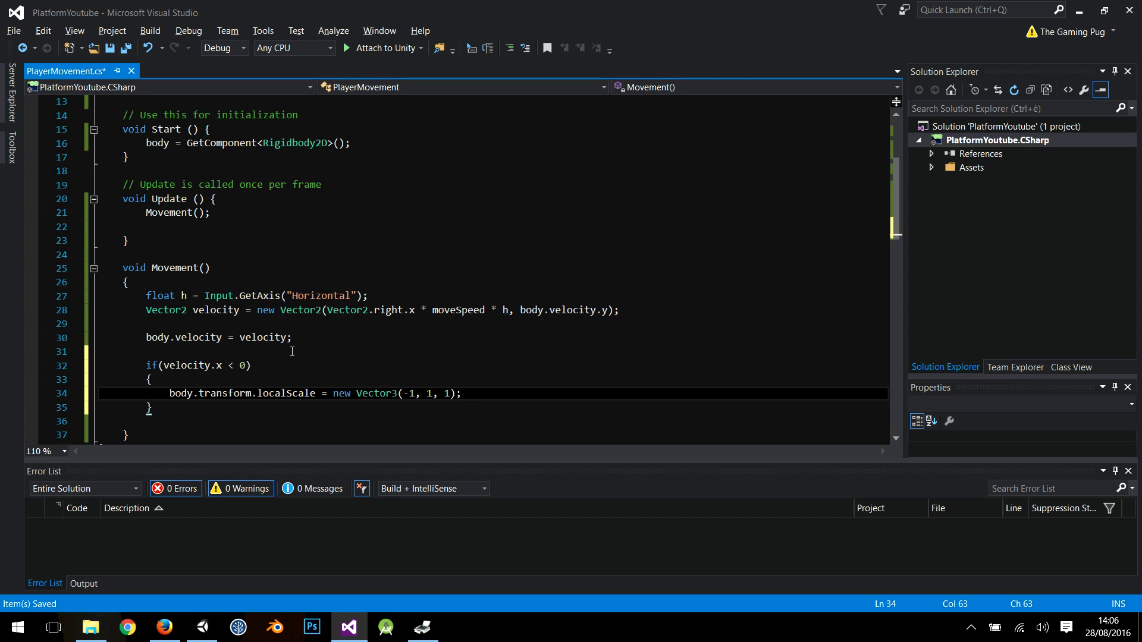
# - Add an else block that sets localScale to new Vector3(1, 1, 1)
pyautogui.scroll(-2, 196, 357)
pyautogui.click(178, 322)
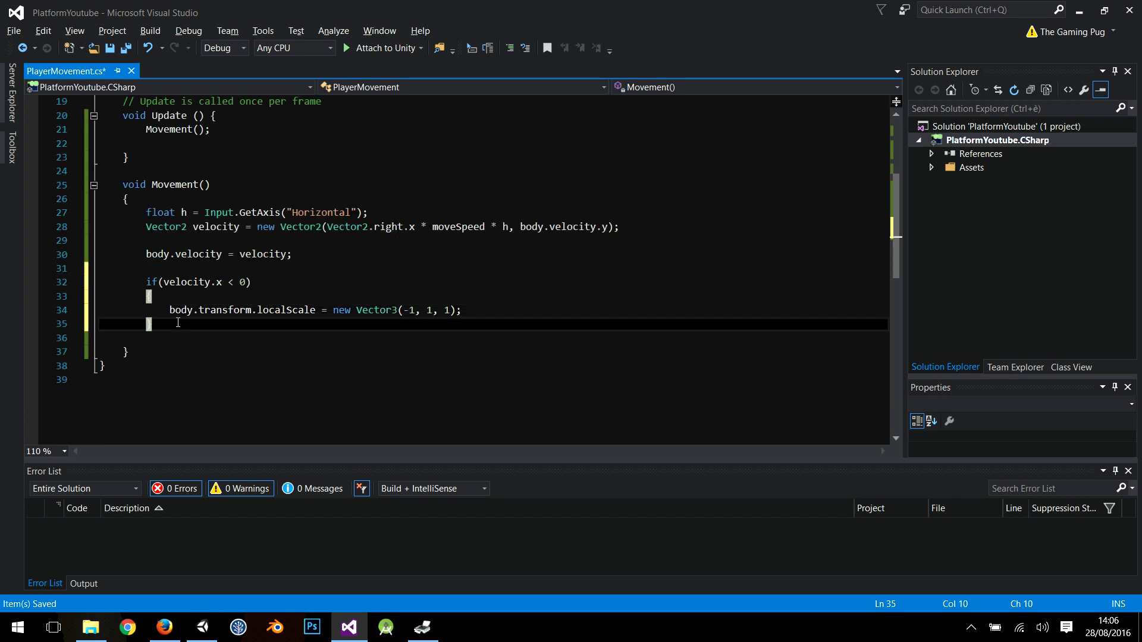
pyautogui.press('Return')
pyautogui.write('else')
pyautogui.press('Return')
pyautogui.write('{')
pyautogui.press('Return')
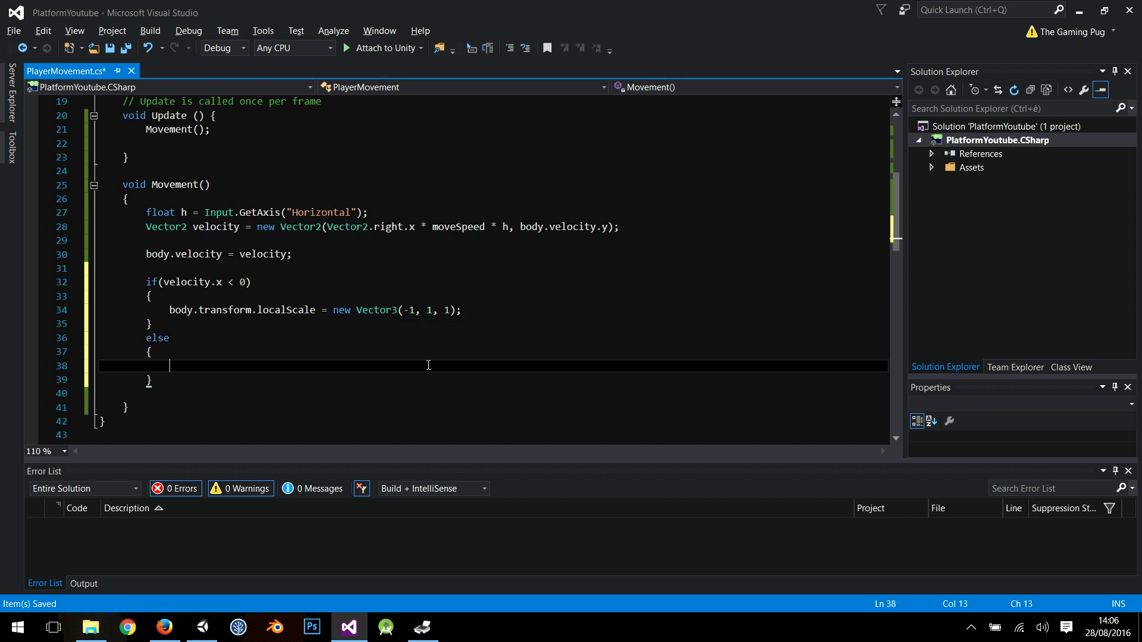
pyautogui.tripleClick(379, 313)
pyautogui.hotkey('ctrl', 'c')
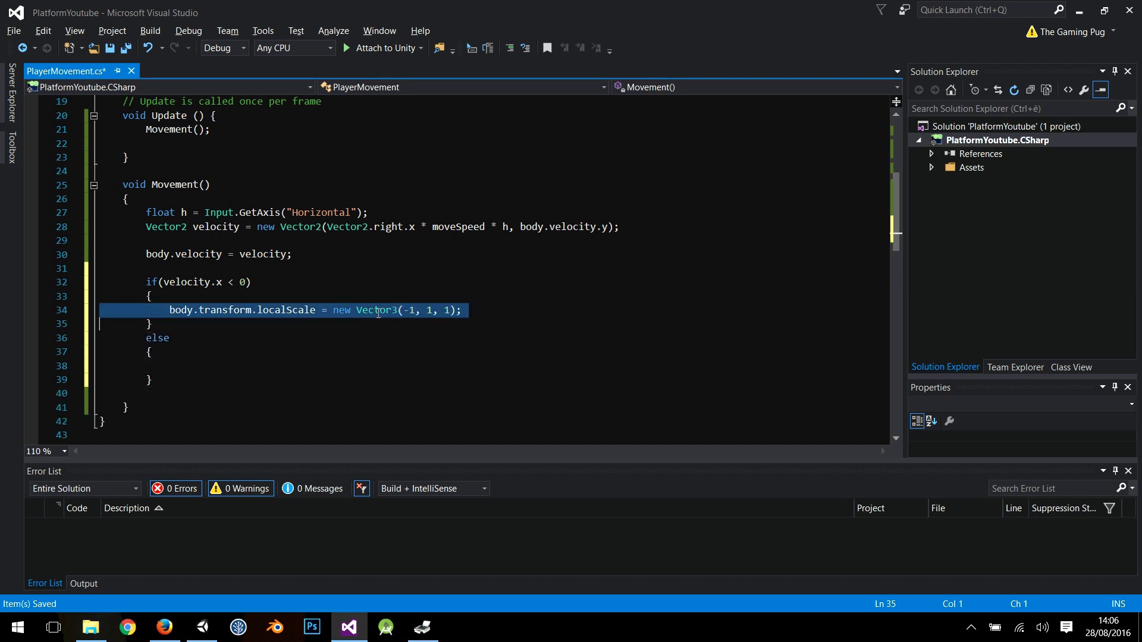
pyautogui.click(304, 353)
pyautogui.click(310, 362)
pyautogui.hotkey('ctrl', 'v')
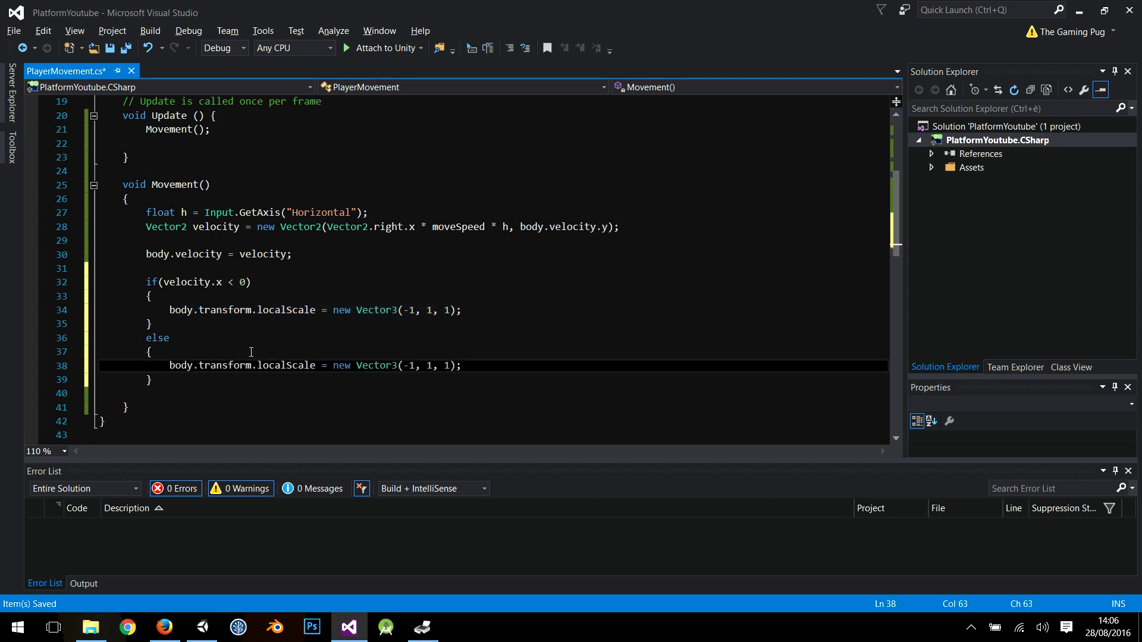
pyautogui.click(402, 365)
pyautogui.press('Delete')
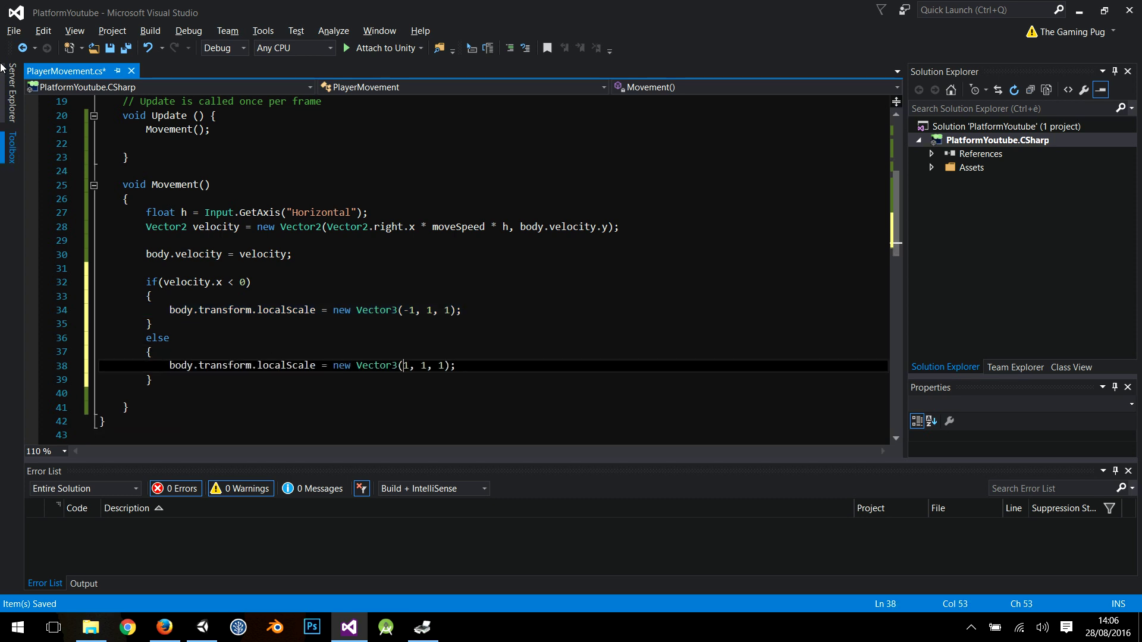
# - Save PlayerMovement.cs and start a play test in Unity
pyautogui.click(126, 47)
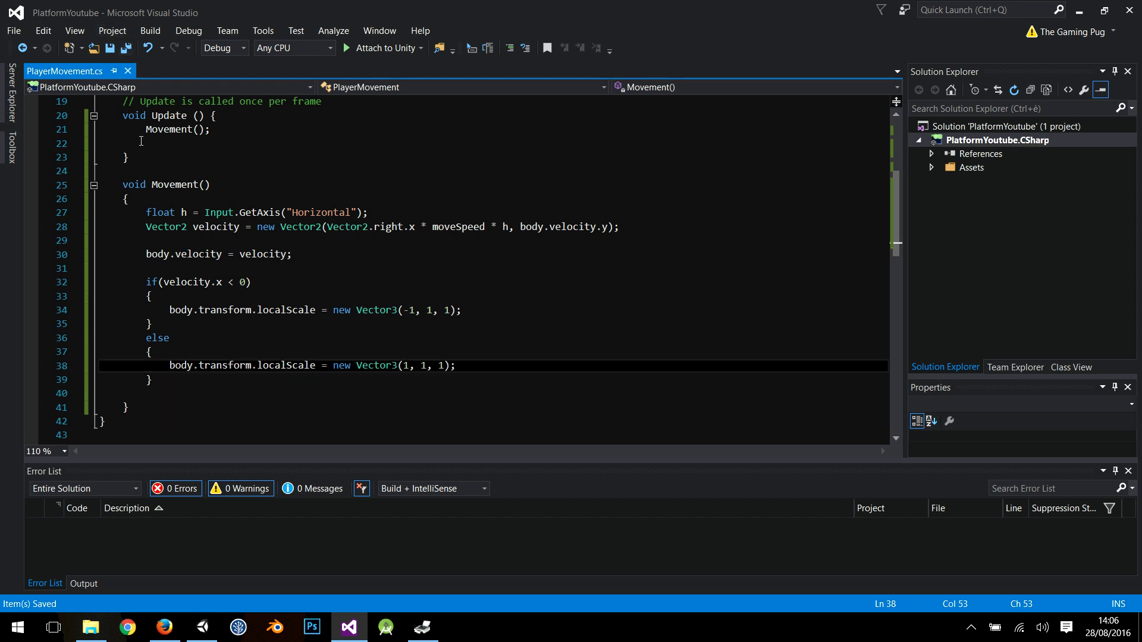
pyautogui.click(200, 631)
pyautogui.click(550, 42)
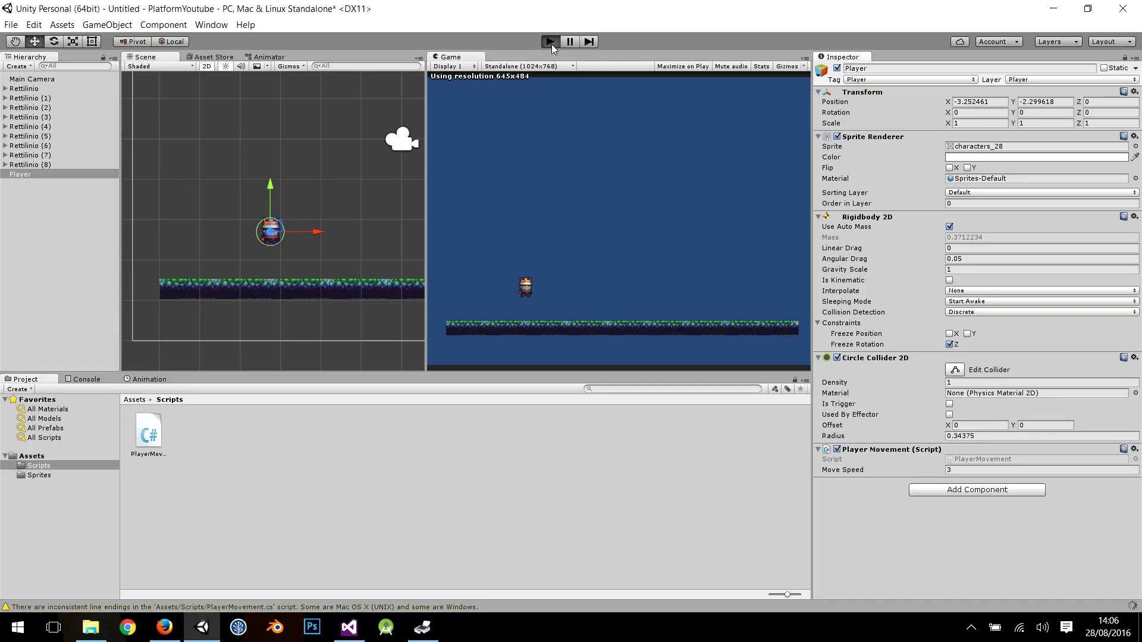
# - Walk the Player right and left, watching Scale X flip to -1 when facing left, then stop
pyautogui.press('Right')
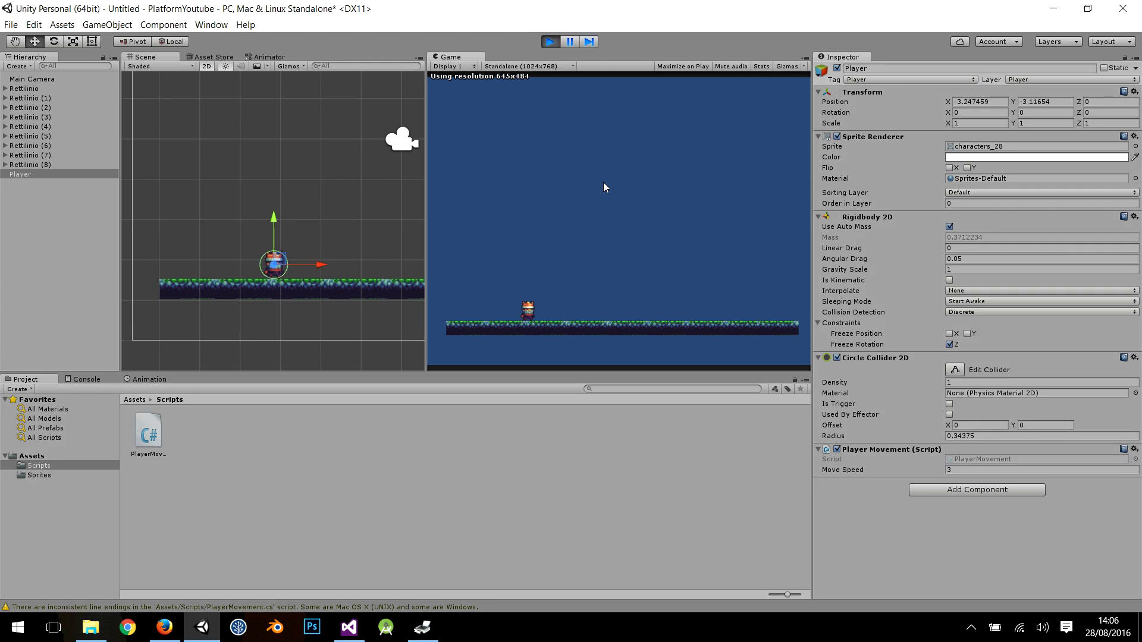
pyautogui.press('Left')
pyautogui.press('Right')
pyautogui.press('Left')
pyautogui.press('Right')
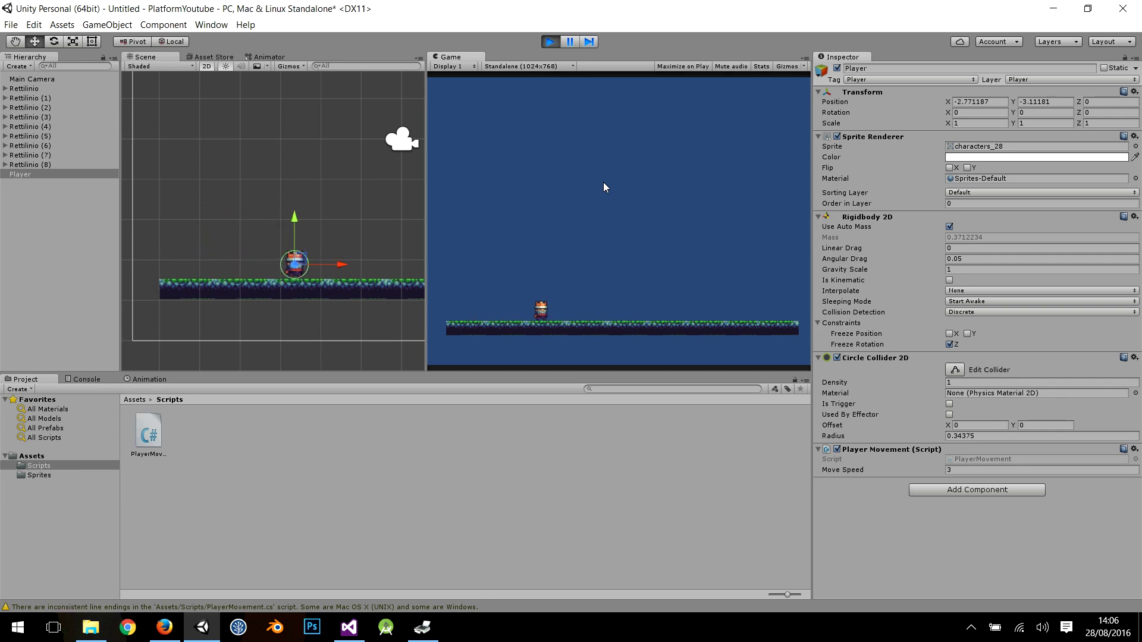
pyautogui.press('Left')
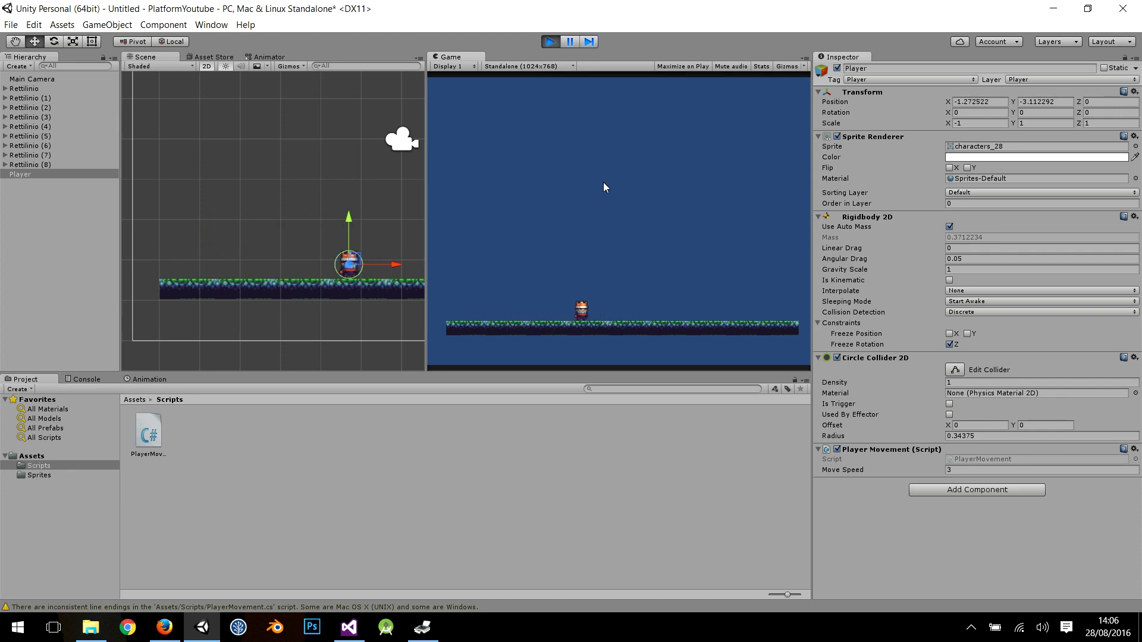
pyautogui.click(556, 43)
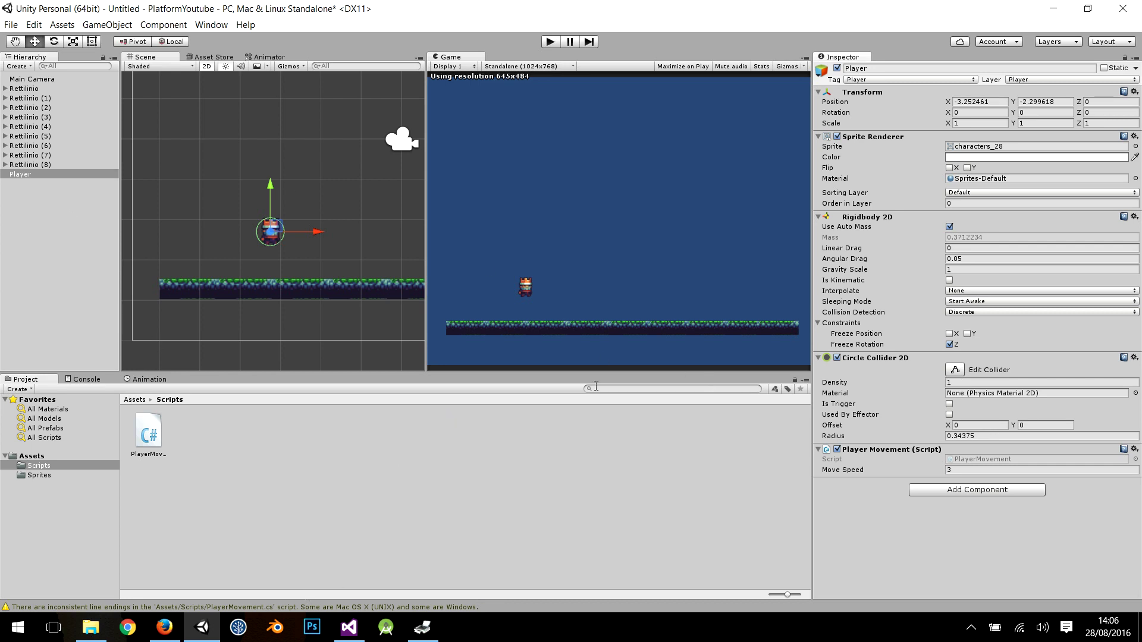
# - Begin creating a Player animation clip and make a new Animations folder in Assets
pyautogui.click(149, 379)
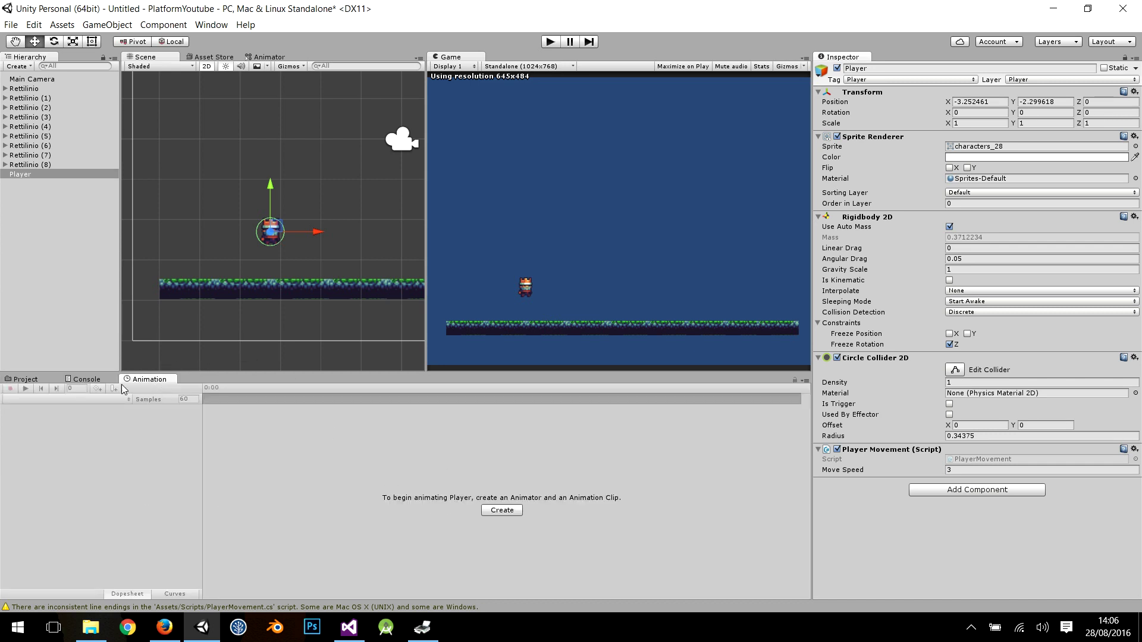
pyautogui.click(495, 514)
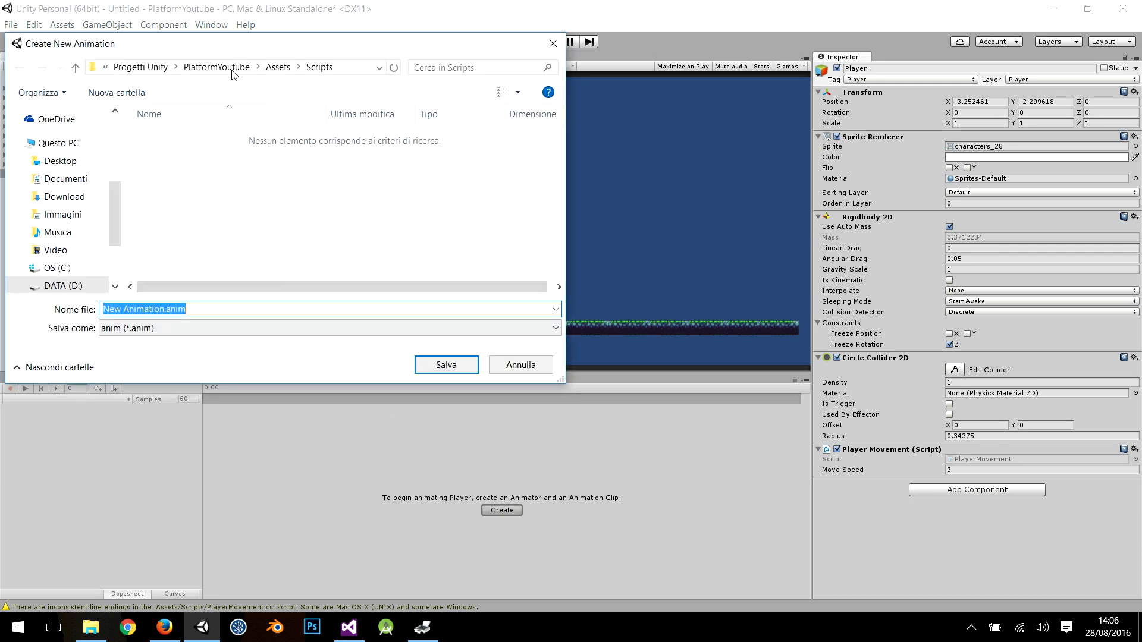
pyautogui.click(277, 67)
pyautogui.rightClick(227, 194)
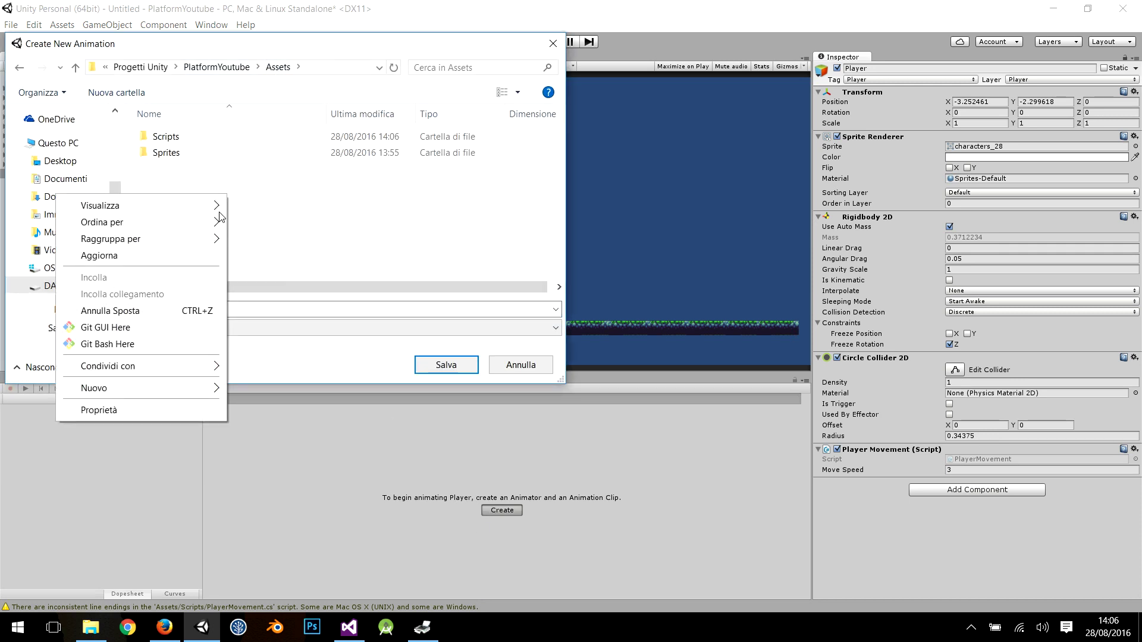
pyautogui.moveTo(160, 384)
pyautogui.click(264, 389)
pyautogui.write('Aniamt')
pyautogui.press('BackSpace')
pyautogui.press('BackSpace')
pyautogui.write('mations')
pyautogui.press('Return')
# - Save the clip as PlayerMovement inside the Animations folder
pyautogui.doubleClick(185, 137)
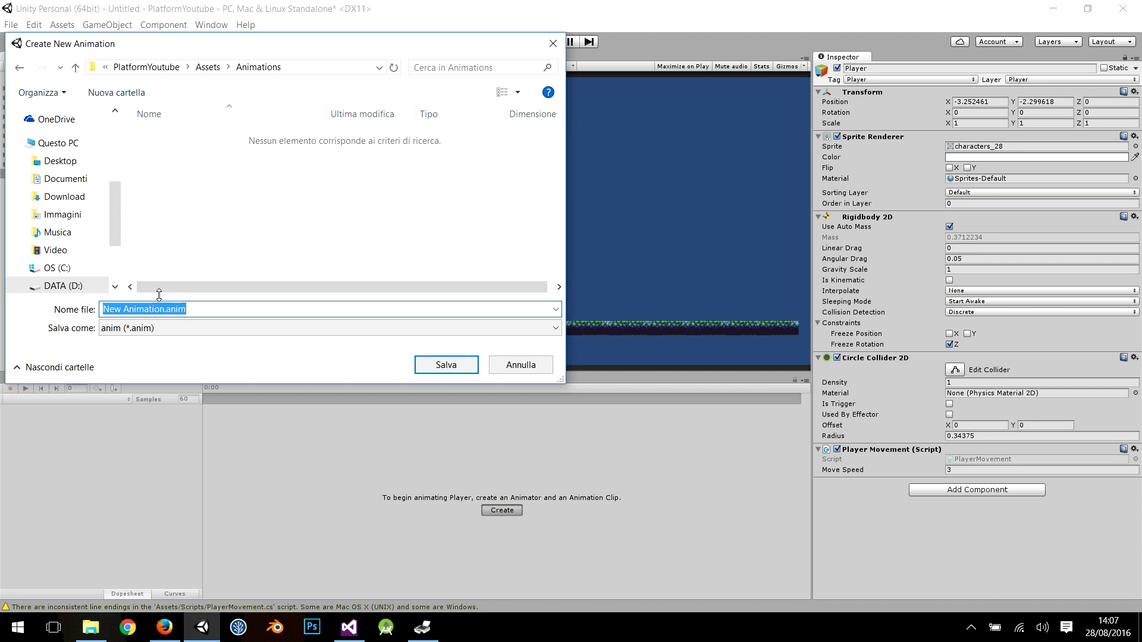
pyautogui.write('Mo')
pyautogui.write('Movement')
pyautogui.press('Return')
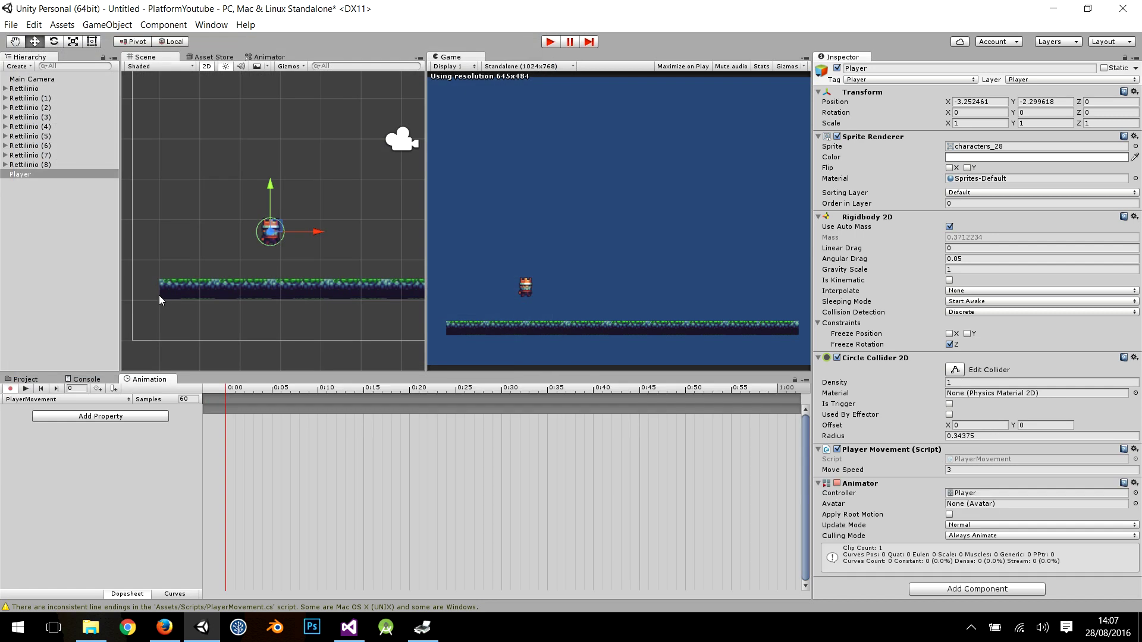
# - Dock the Animation window beneath the Scene view and open the Sprites folder
pyautogui.moveTo(137, 380); pyautogui.dragTo(184, 347)
pyautogui.moveTo(427, 274); pyautogui.dragTo(618, 275)
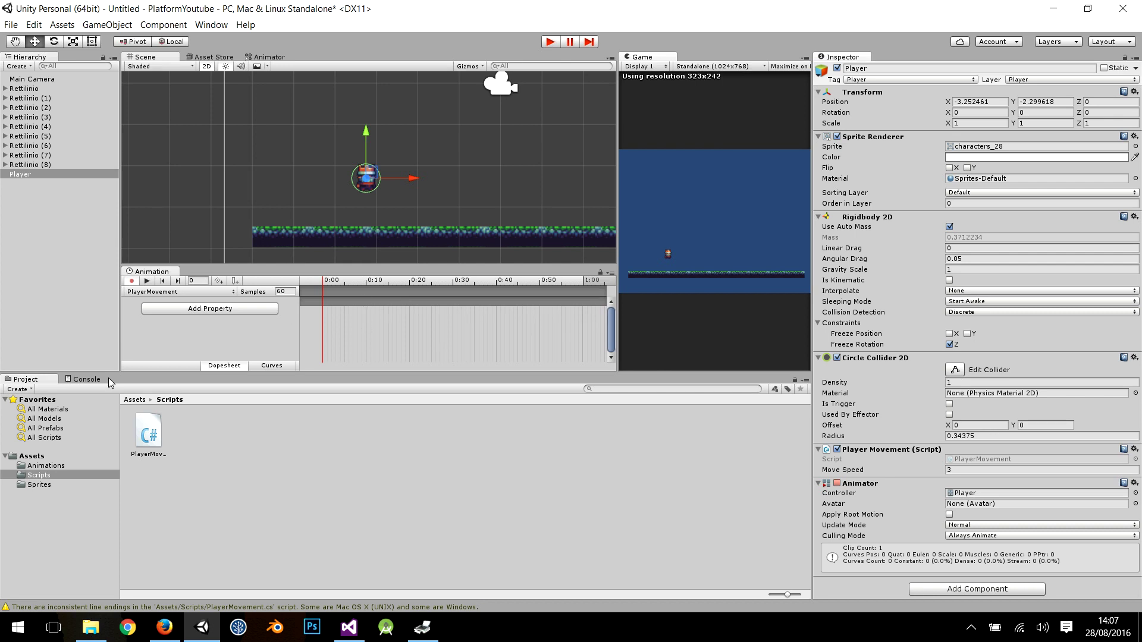
pyautogui.click(48, 485)
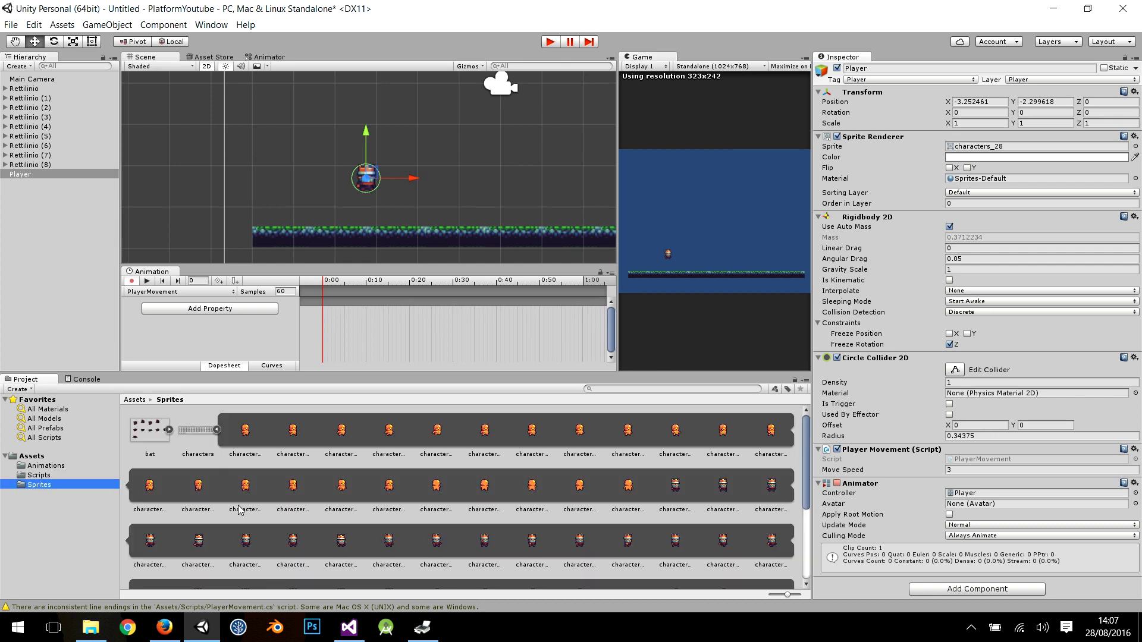
pyautogui.scroll(-2, 511, 577)
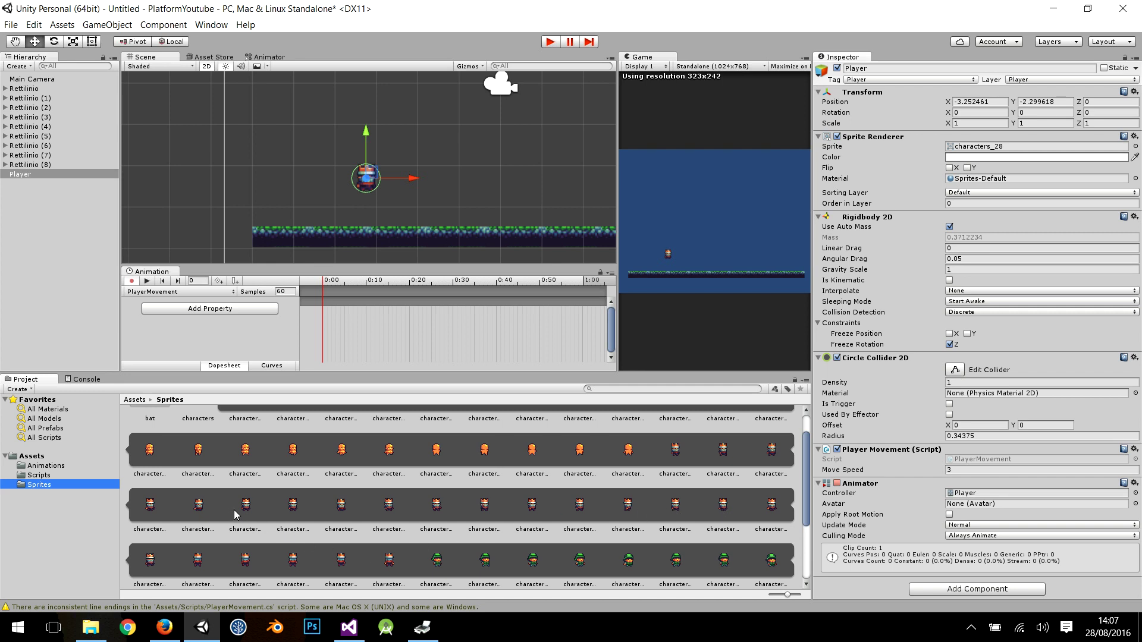
# - Compare the character sprites characters_35 to characters_40 in the Sprites folder to find walk poses
pyautogui.click(687, 506)
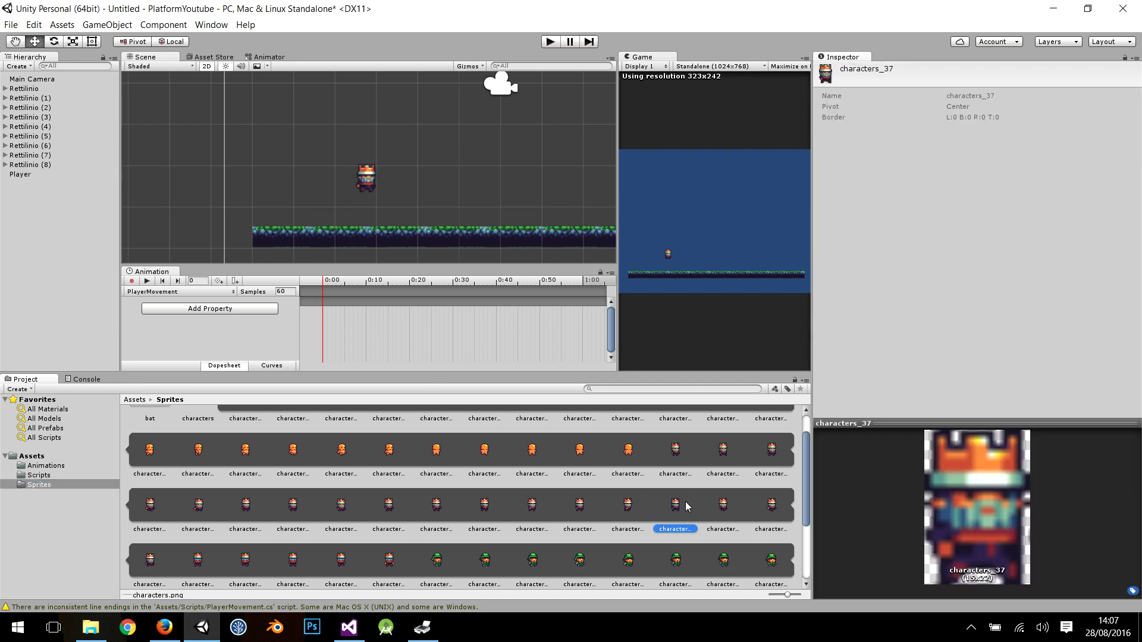
pyautogui.click(724, 506)
pyautogui.click(772, 506)
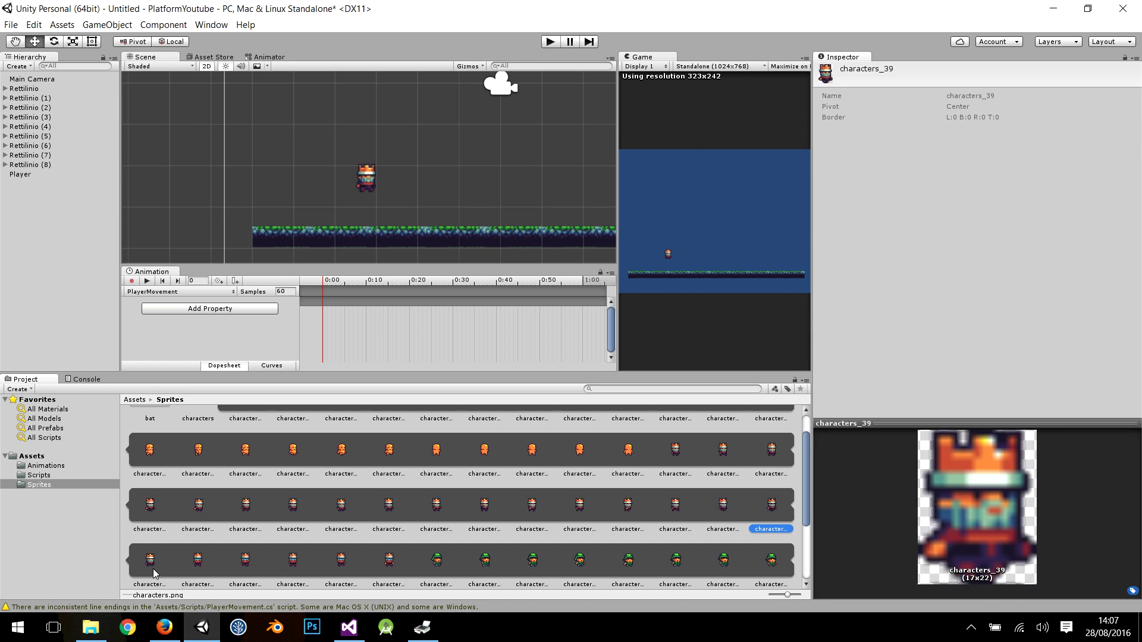
pyautogui.click(145, 565)
pyautogui.click(625, 503)
pyautogui.click(681, 505)
pyautogui.click(726, 504)
pyautogui.click(772, 504)
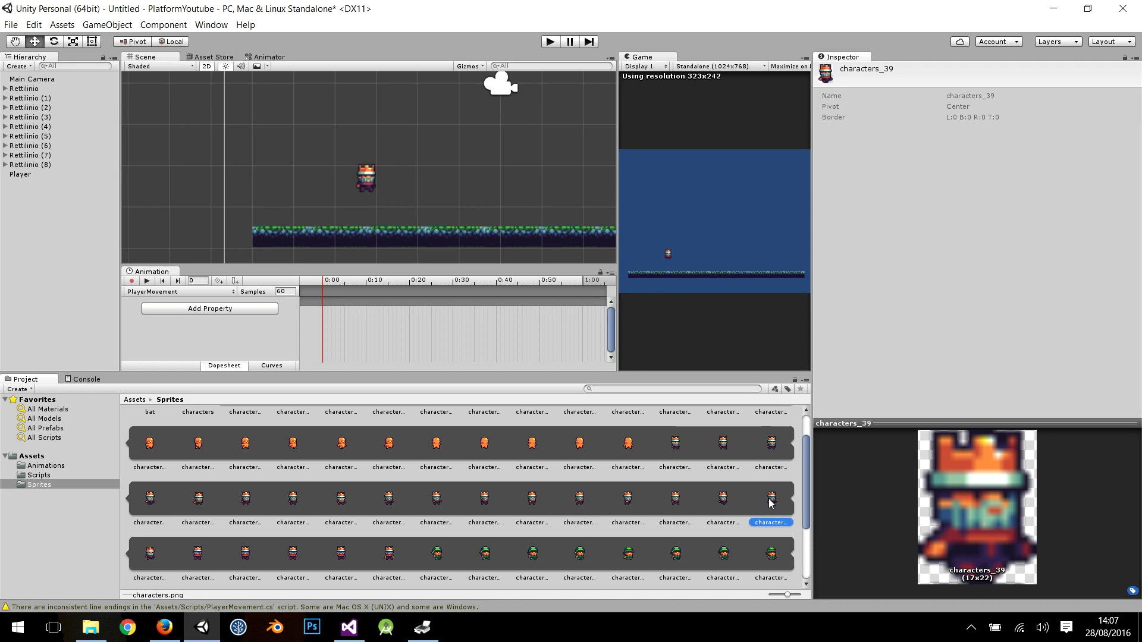
pyautogui.click(149, 556)
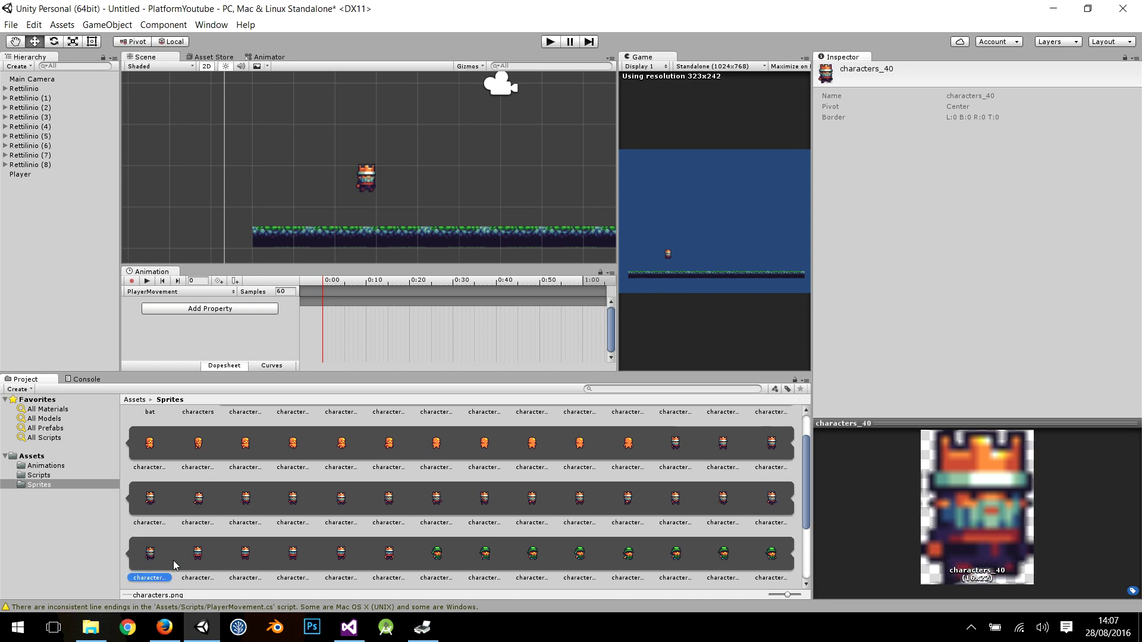
pyautogui.click(548, 504)
pyautogui.click(595, 503)
pyautogui.click(640, 503)
pyautogui.click(683, 501)
pyautogui.click(706, 505)
pyautogui.click(629, 506)
pyautogui.click(670, 503)
pyautogui.click(714, 502)
pyautogui.click(601, 507)
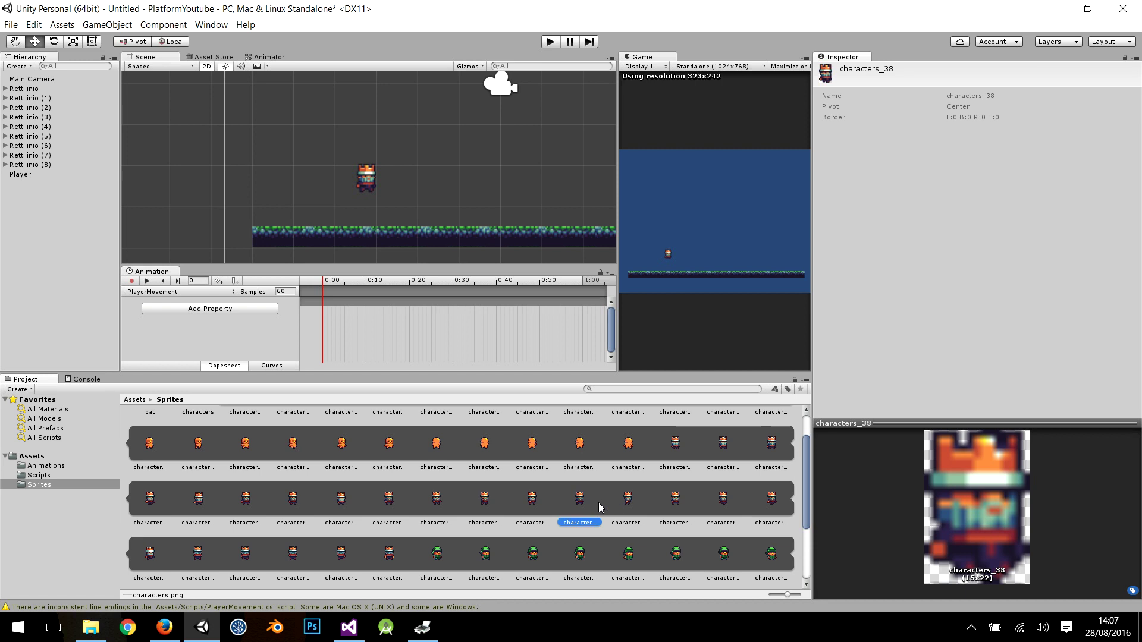
pyautogui.click(625, 510)
pyautogui.click(664, 509)
pyautogui.click(711, 509)
# - Shift-select the three walk sprites characters_37 to characters_39
pyautogui.click(641, 504)
pyautogui.keyDown('shift'); pyautogui.click(658, 503); pyautogui.keyUp('shift')
pyautogui.keyDown('shift'); pyautogui.click(726, 507); pyautogui.keyUp('shift')
# - Key the three sprites into the PlayerMovement clip at 0:00, 0:09 and 0:18, then preview the walk
pyautogui.moveTo(726, 506)
pyautogui.mouseDown()
pyautogui.moveTo(381, 309)
pyautogui.moveTo(336, 306)
pyautogui.mouseUp()
pyautogui.scroll(2, 357, 327)
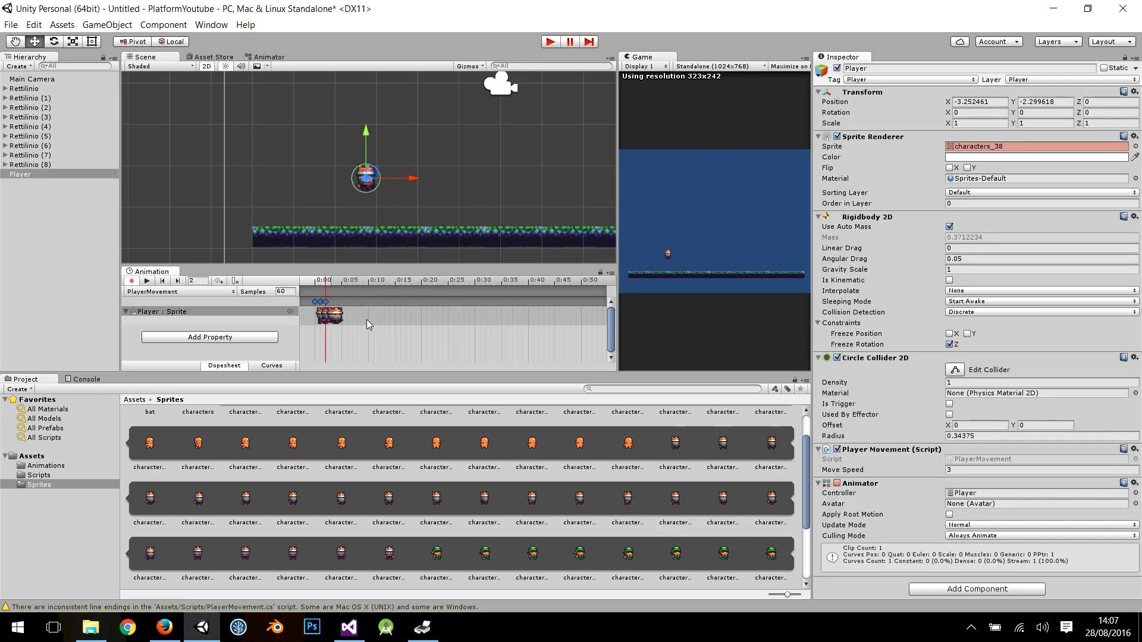
pyautogui.scroll(1, 321, 238)
pyautogui.scroll(1, 333, 327)
pyautogui.click(148, 281)
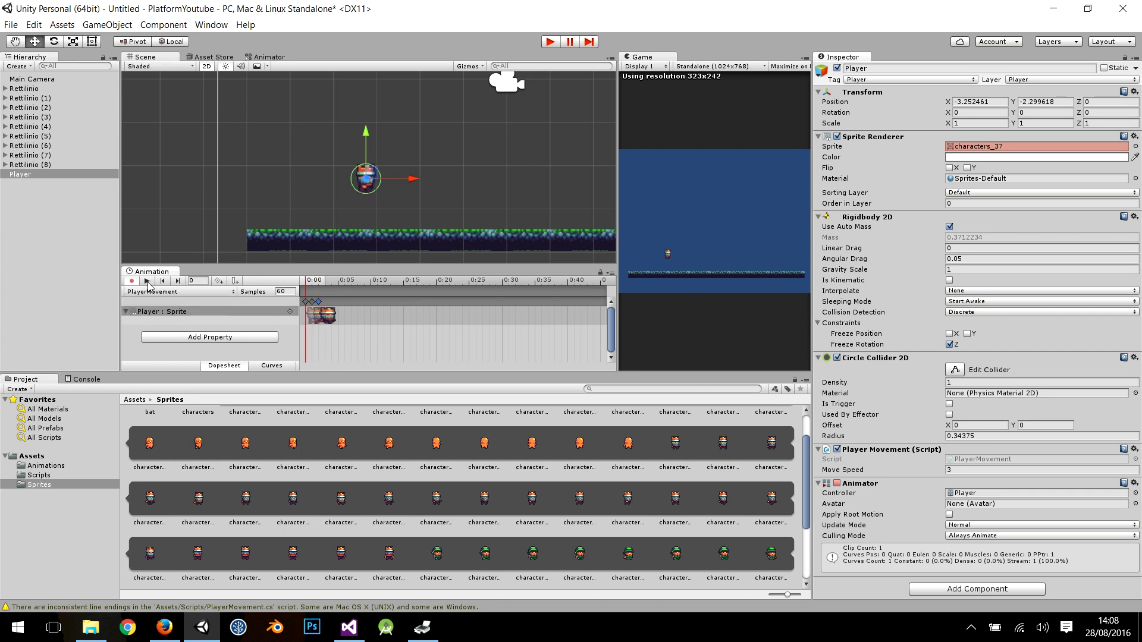
pyautogui.moveTo(315, 302); pyautogui.dragTo(423, 301)
pyautogui.moveTo(311, 302); pyautogui.dragTo(364, 302)
pyautogui.click(147, 281)
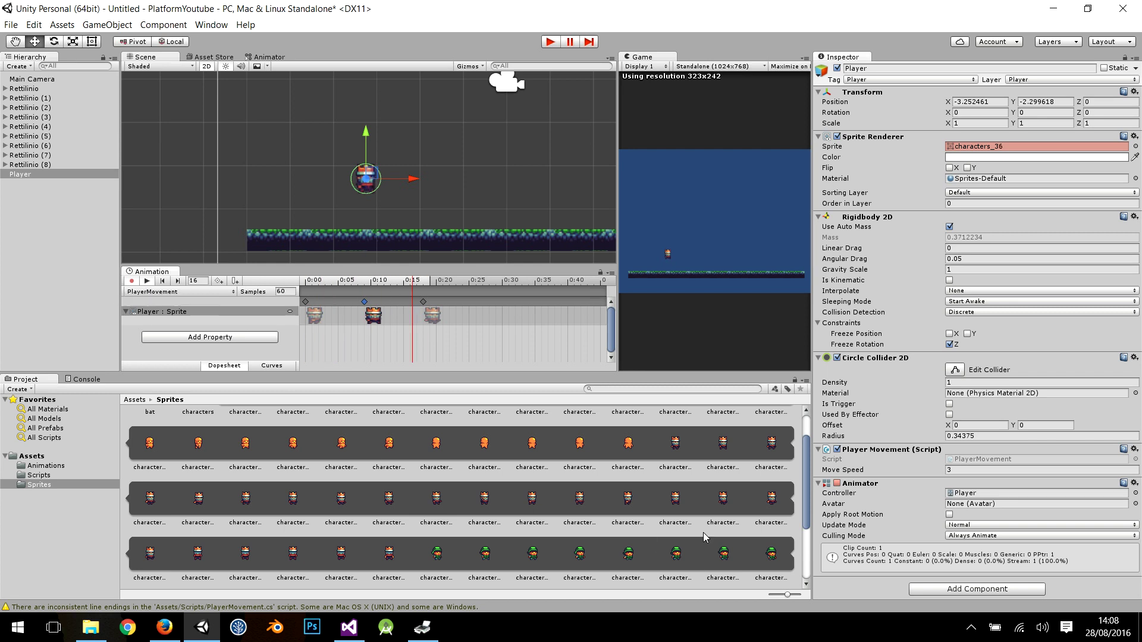
pyautogui.click(147, 282)
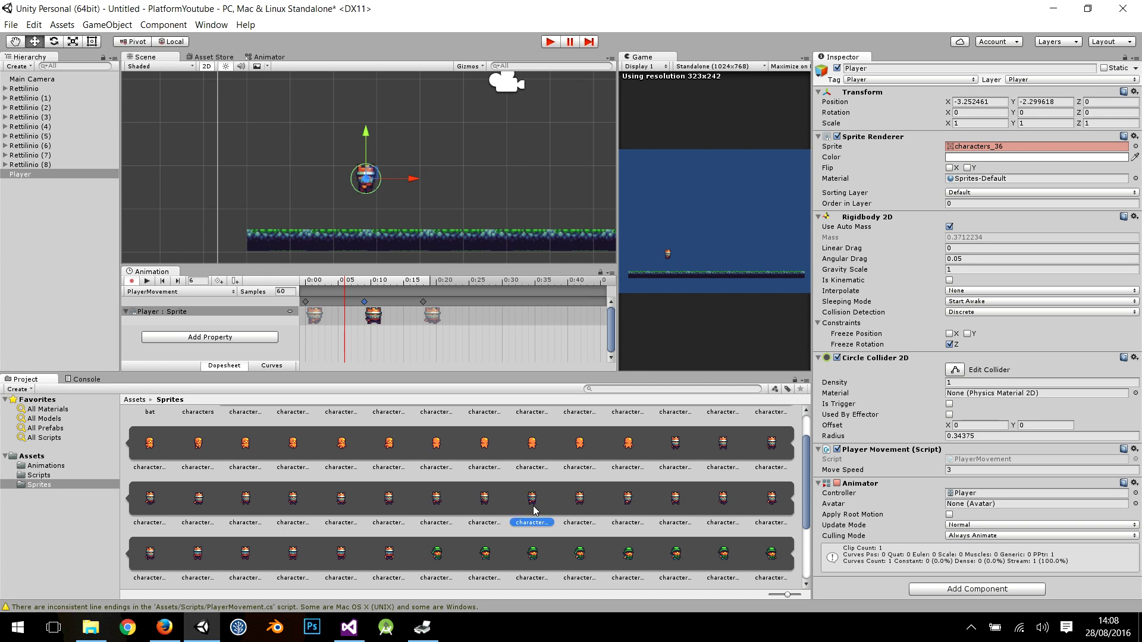
# - Review sprite frames characters_35 to characters_39 again to reconsider the walk poses
pyautogui.click(534, 505)
pyautogui.click(618, 499)
pyautogui.click(681, 505)
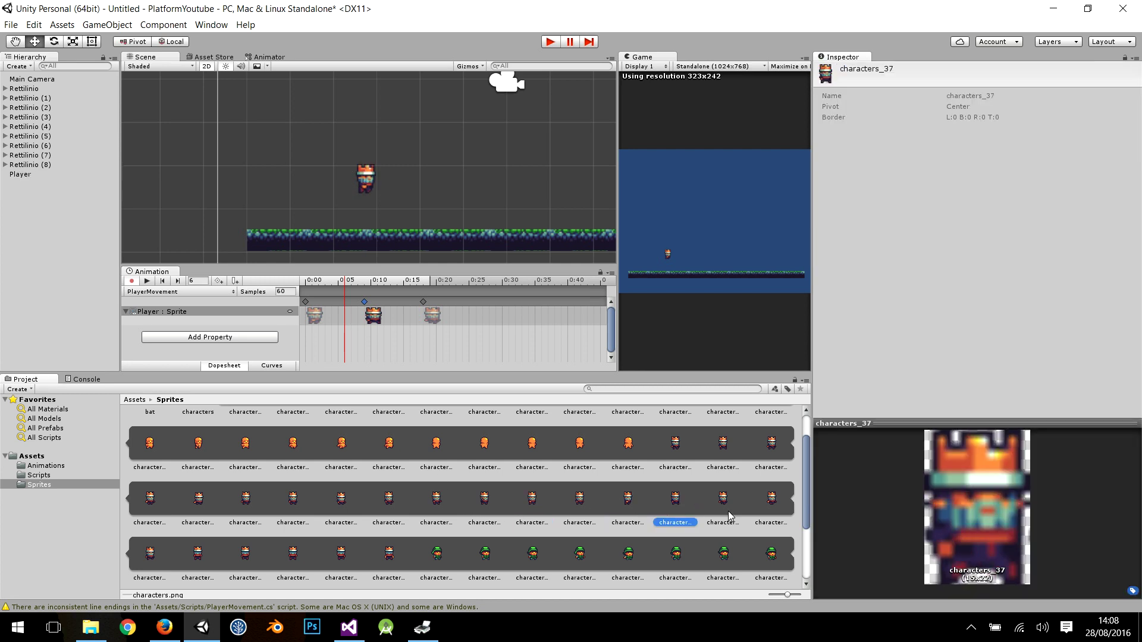
pyautogui.click(734, 508)
pyautogui.click(756, 503)
pyautogui.click(718, 510)
pyautogui.click(675, 509)
pyautogui.click(627, 507)
pyautogui.click(581, 505)
pyautogui.click(648, 511)
pyautogui.click(678, 507)
pyautogui.click(724, 504)
pyautogui.click(772, 503)
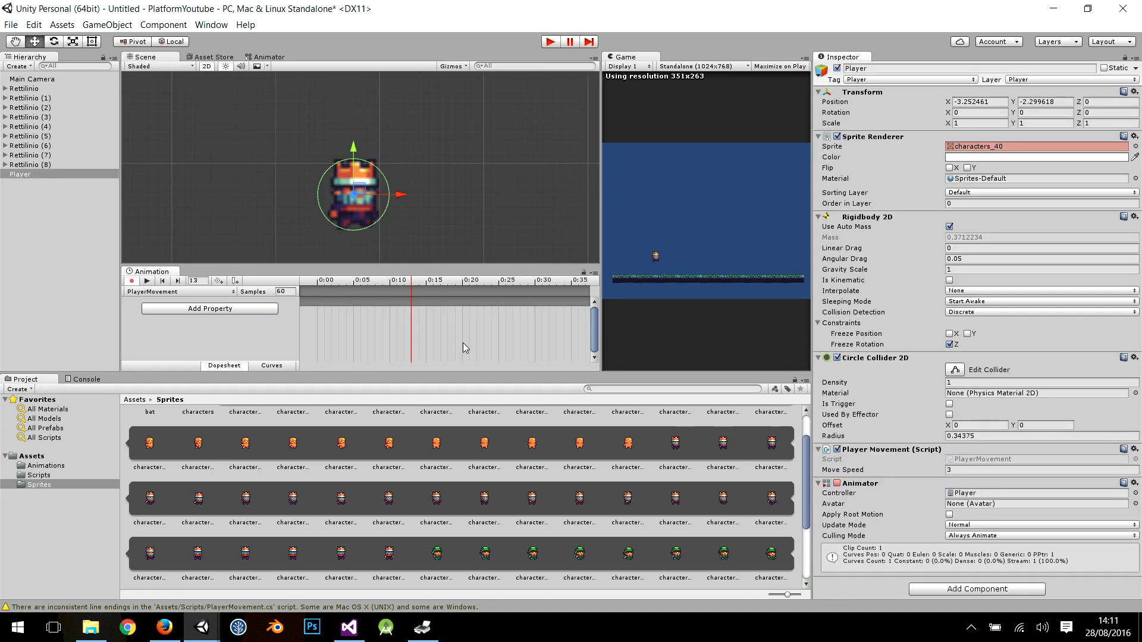
# - Recheck frames characters_37 through characters_40 for the walk cycle
pyautogui.click(672, 506)
pyautogui.click(722, 505)
pyautogui.click(772, 503)
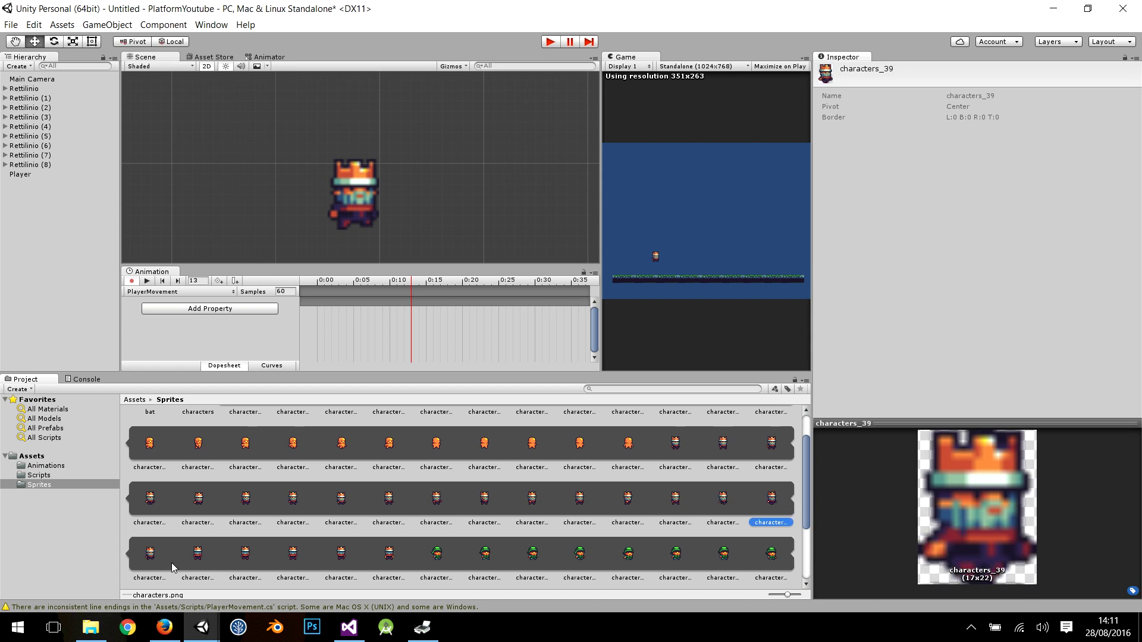
pyautogui.click(154, 555)
pyautogui.click(675, 504)
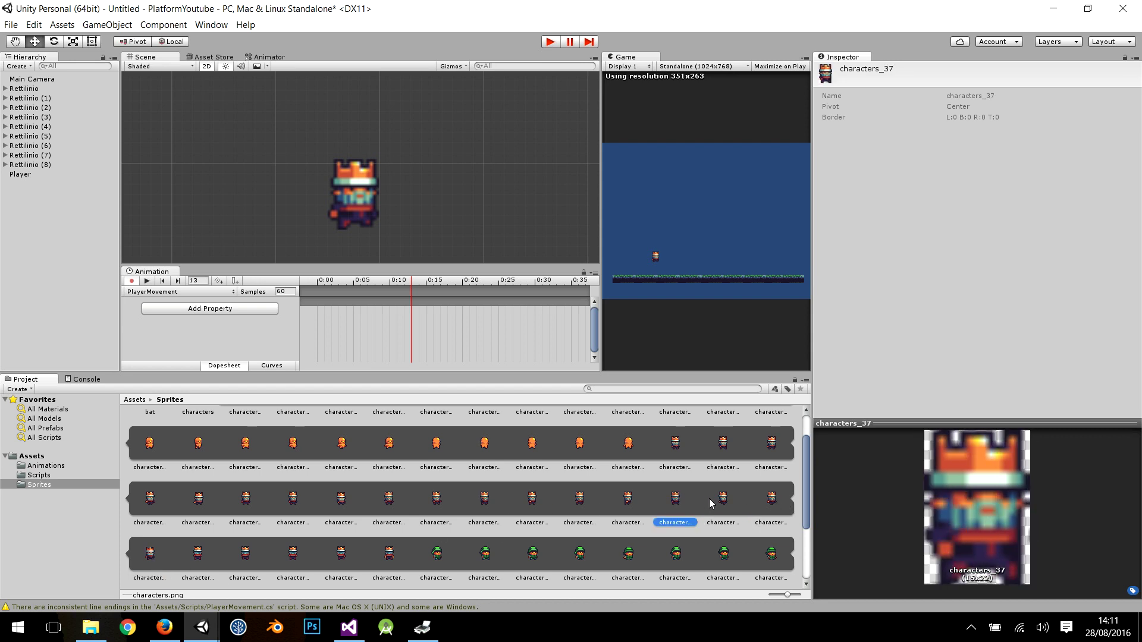
pyautogui.click(159, 553)
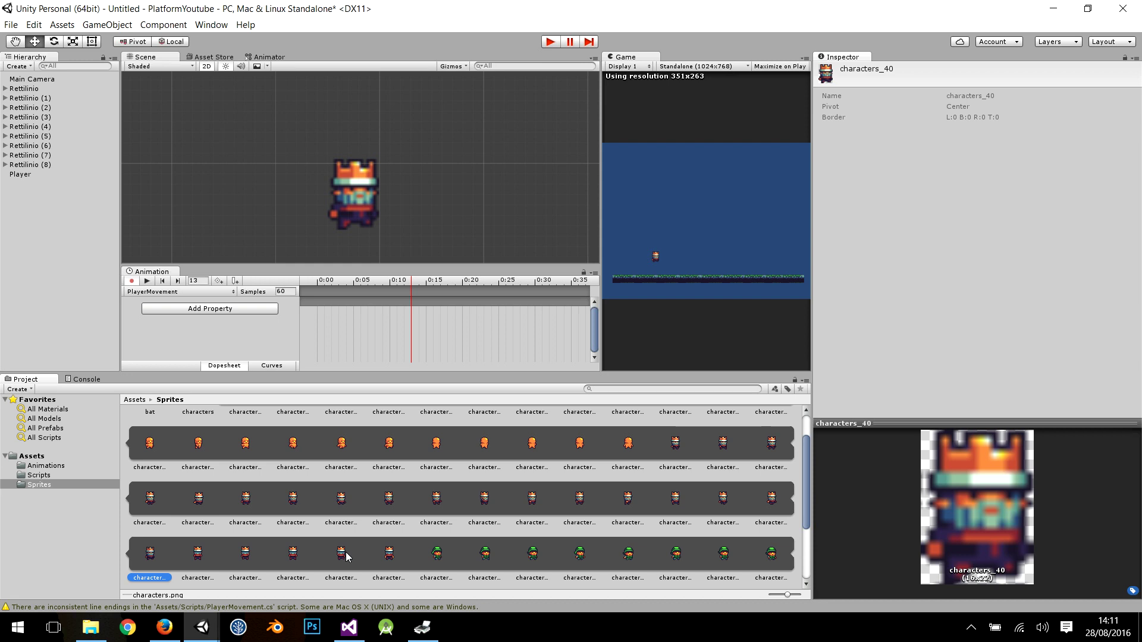
# - Key characters_37 to characters_40 into the clip at 0:00, 0:06, 0:12 and 0:18
pyautogui.click(675, 503)
pyautogui.keyDown('shift'); pyautogui.click(723, 505); pyautogui.keyUp('shift')
pyautogui.keyDown('shift'); pyautogui.click(771, 509); pyautogui.keyUp('shift')
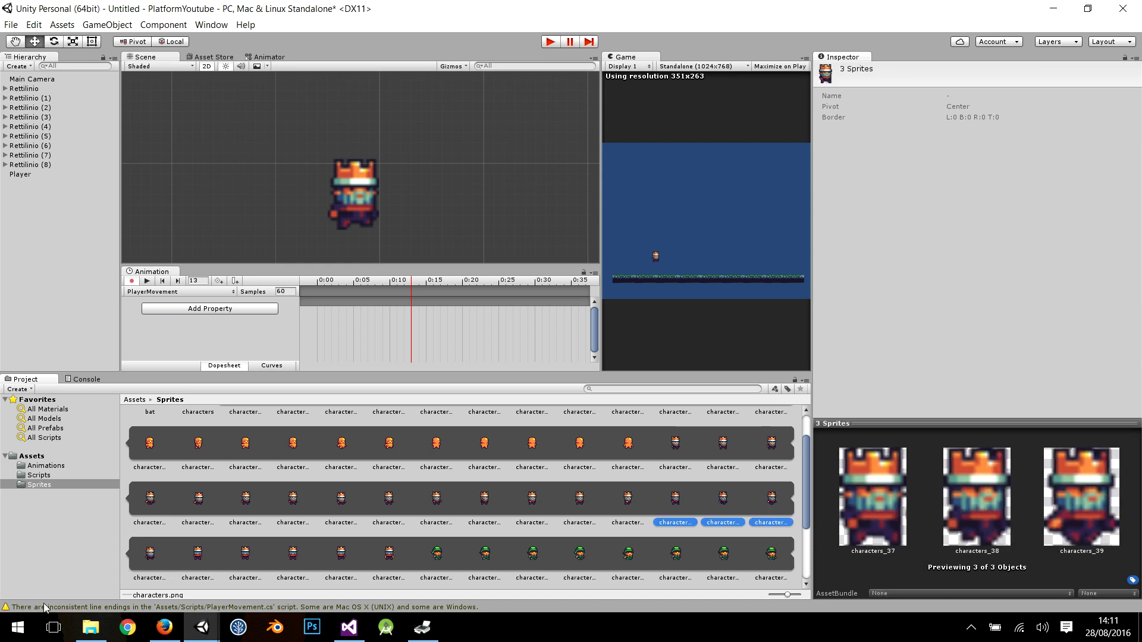
pyautogui.keyDown('shift'); pyautogui.click(153, 555); pyautogui.keyUp('shift')
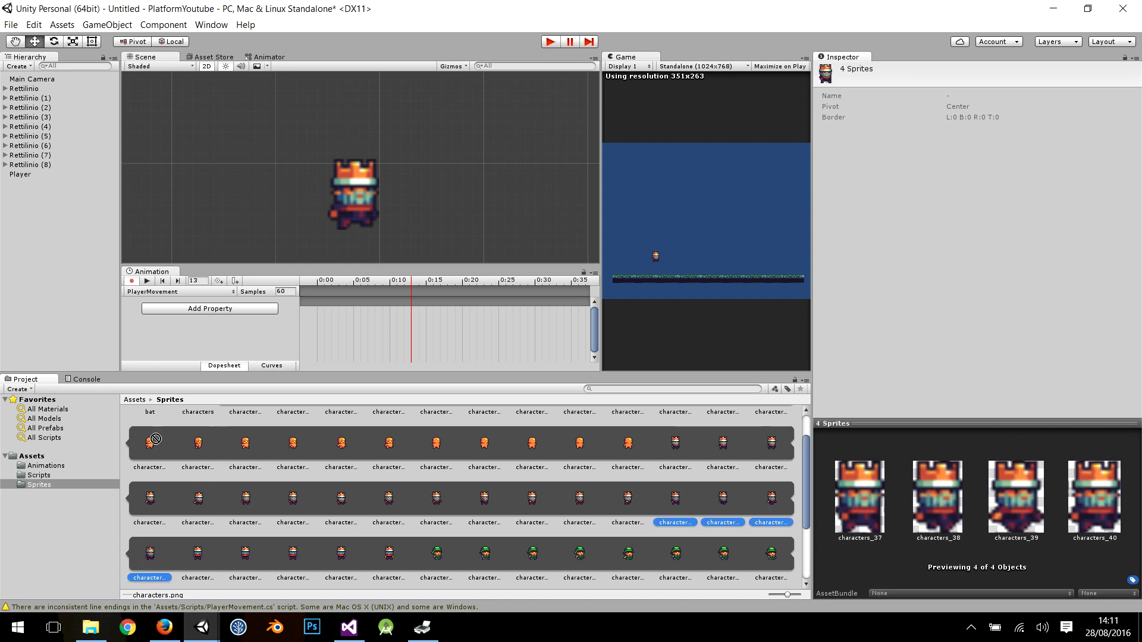
pyautogui.moveTo(153, 563)
pyautogui.mouseDown()
pyautogui.moveTo(328, 313)
pyautogui.moveTo(448, 302)
pyautogui.mouseUp()
pyautogui.click(347, 347)
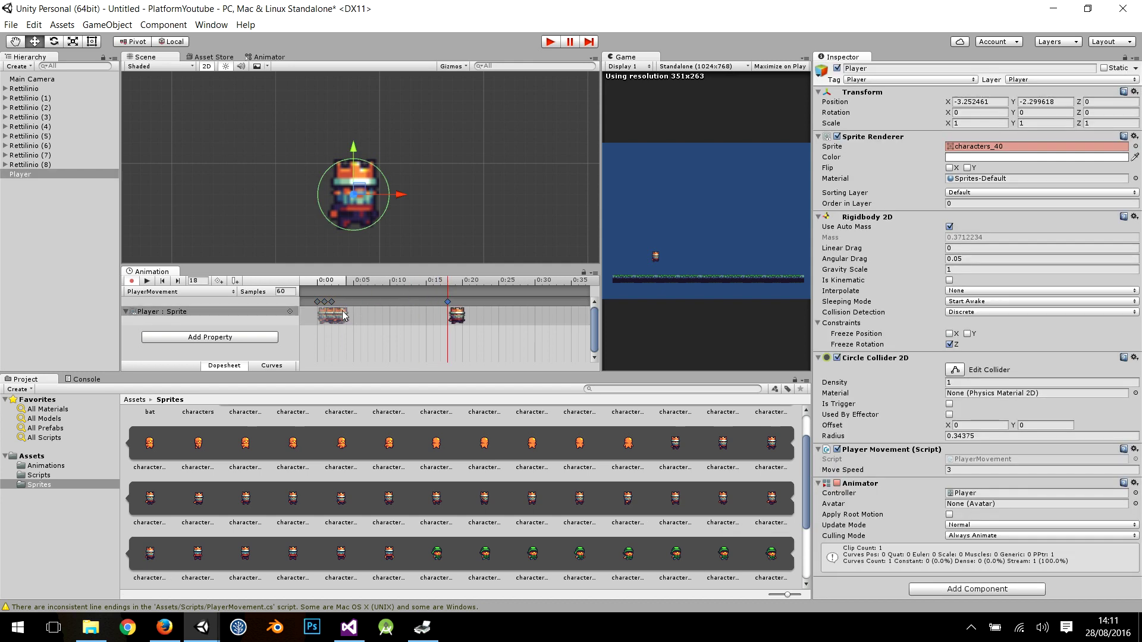
pyautogui.moveTo(332, 302)
pyautogui.mouseDown()
pyautogui.moveTo(404, 302)
pyautogui.moveTo(360, 302)
pyautogui.mouseUp()
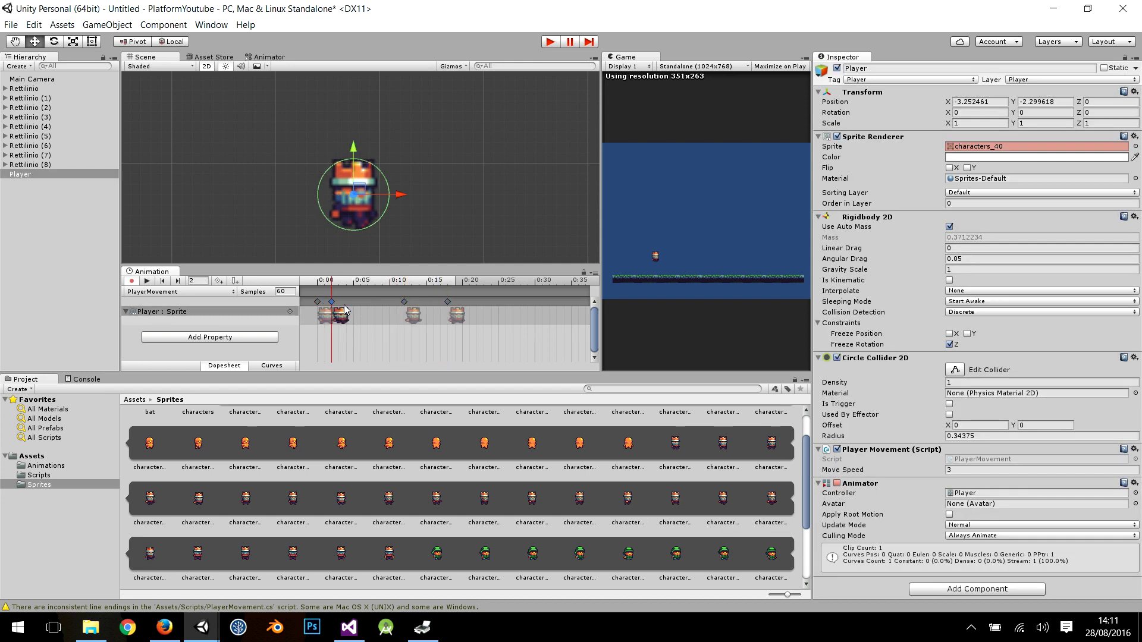
# - Preview the four-frame walk, stepping between keys, then turn off recording
pyautogui.click(147, 280)
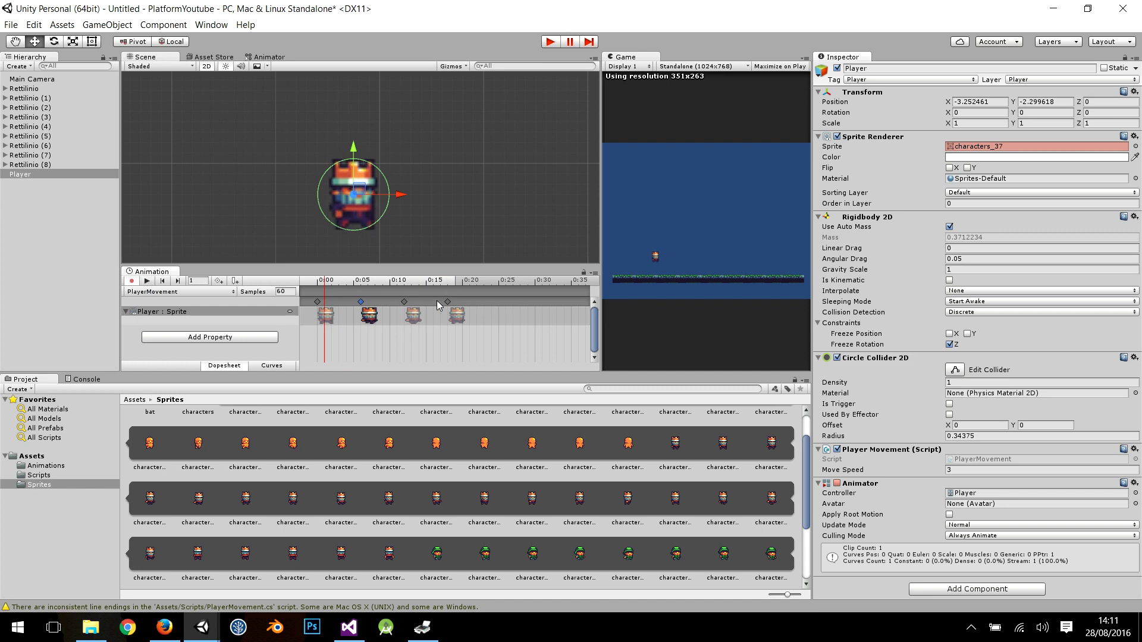
pyautogui.click(404, 309)
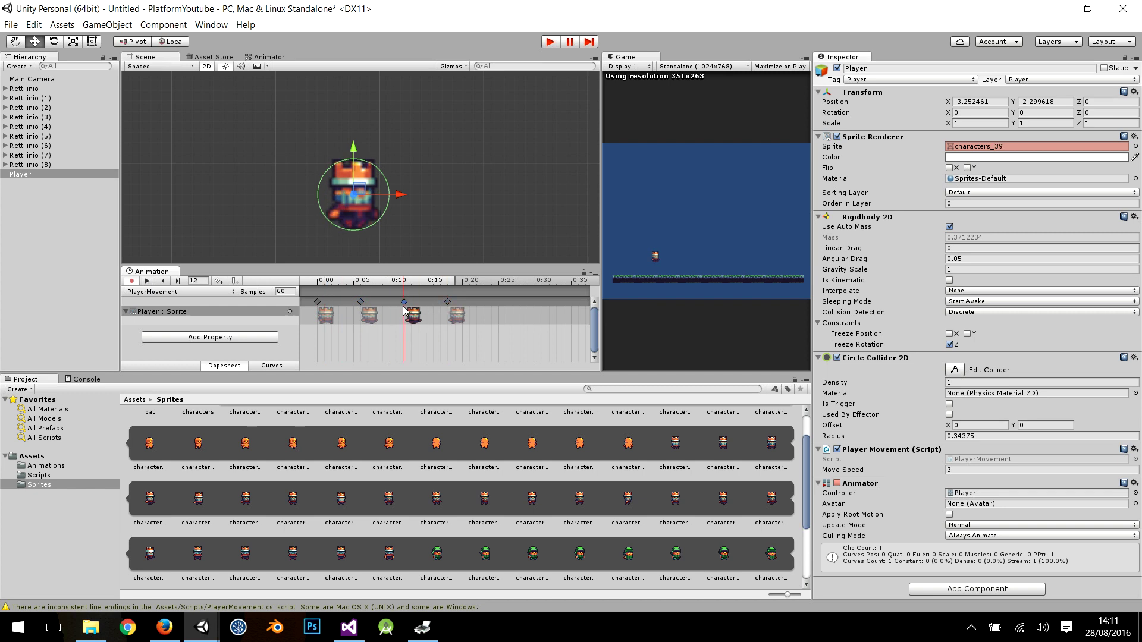
pyautogui.click(162, 281)
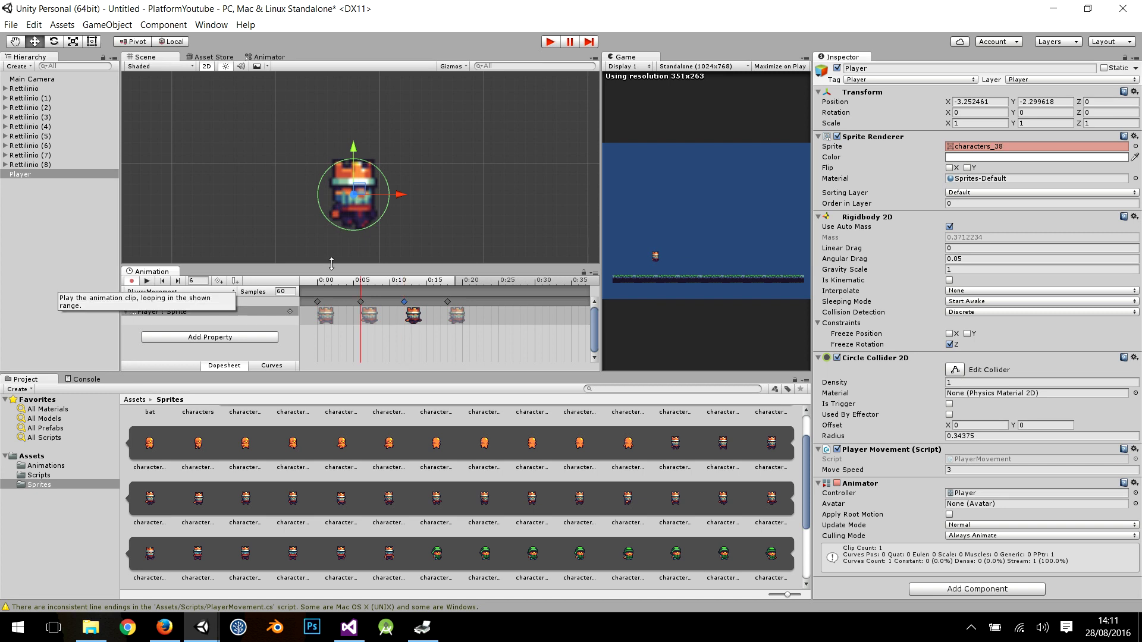
pyautogui.click(147, 281)
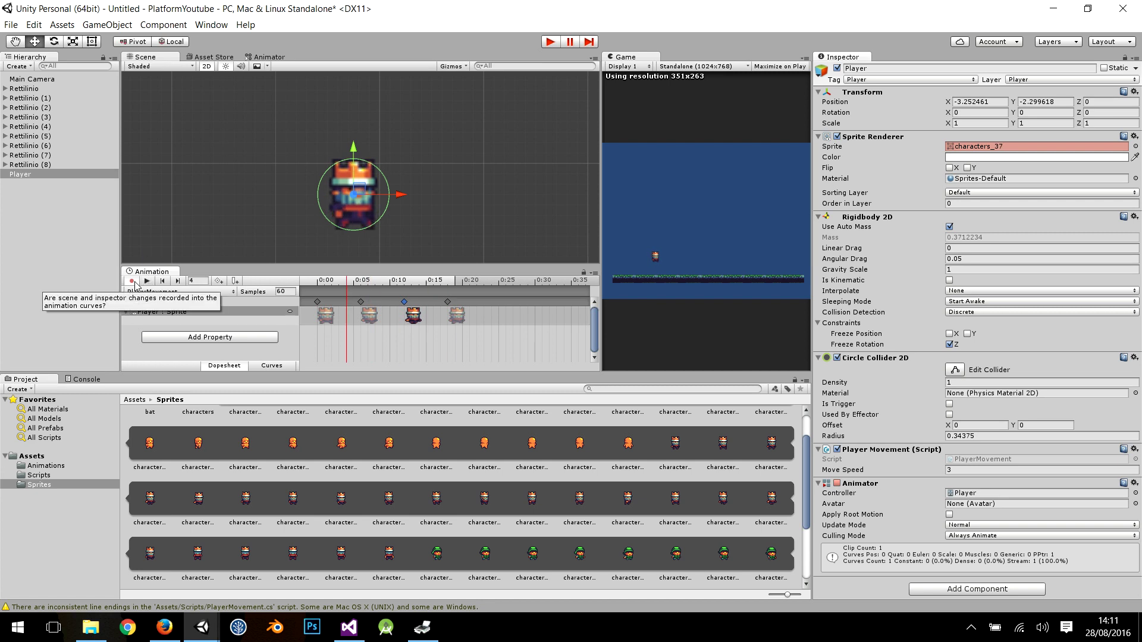
pyautogui.click(134, 282)
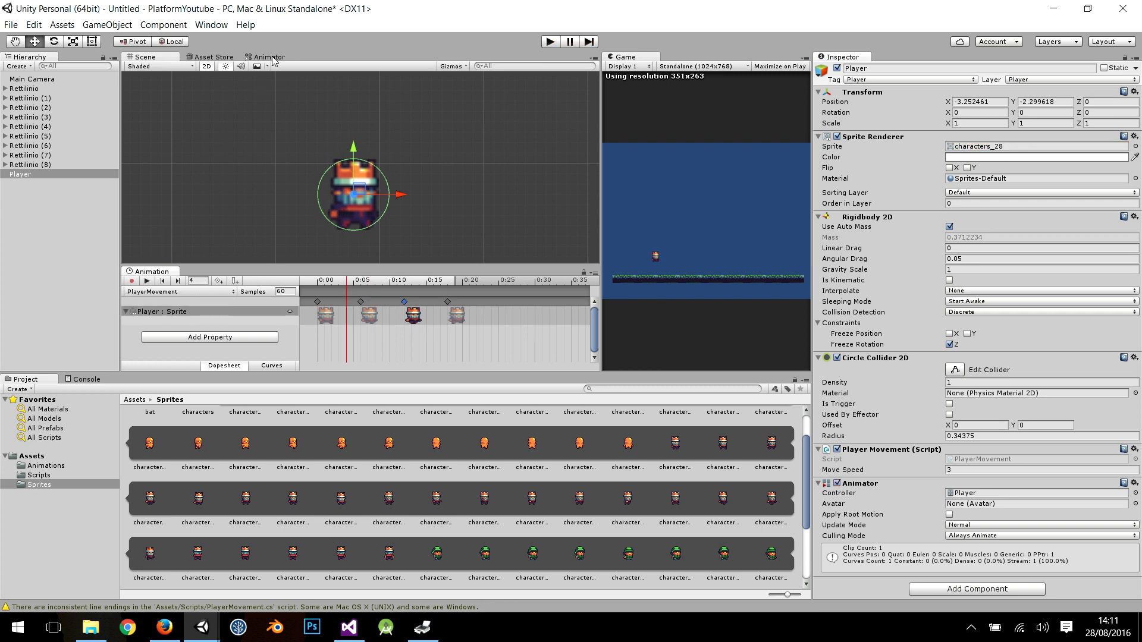
# - Rename the PlayerMovement state in the Player controller's Animator graph to Movement
pyautogui.click(269, 58)
pyautogui.moveTo(369, 151)
pyautogui.mouseDown()
pyautogui.moveTo(449, 185)
pyautogui.moveTo(420, 162)
pyautogui.mouseUp()
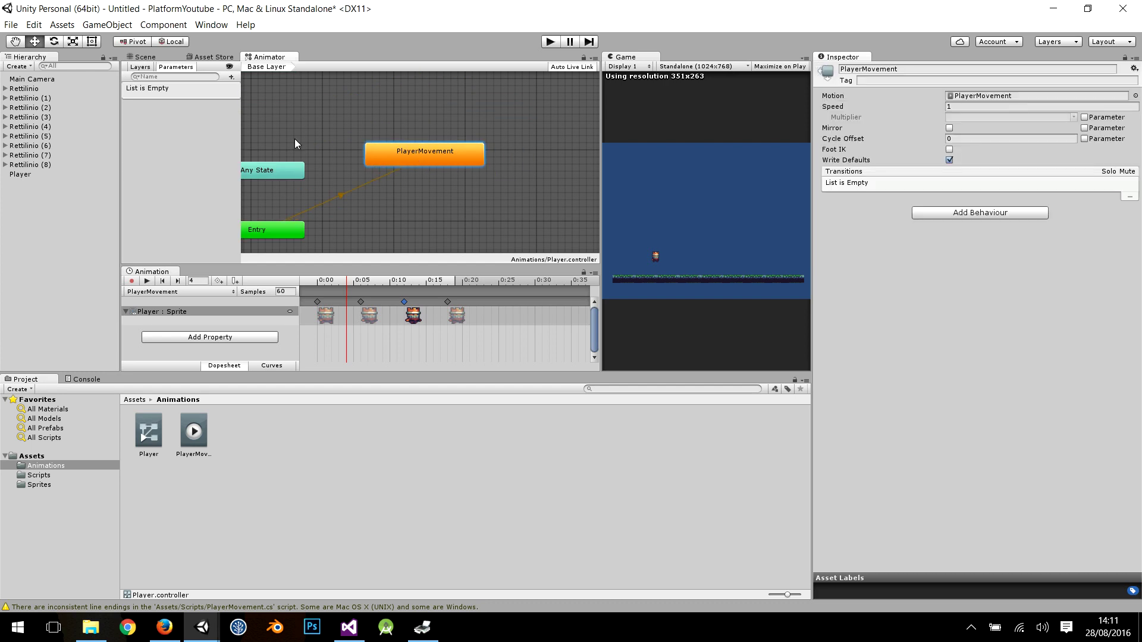
pyautogui.click(892, 69)
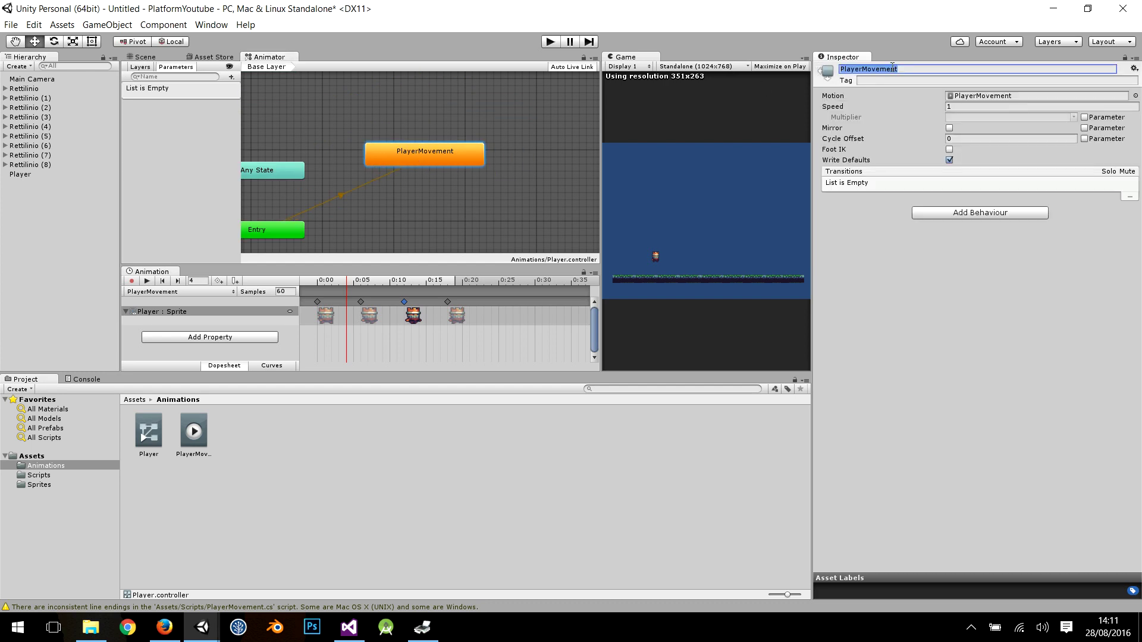
pyautogui.write('M')
pyautogui.press('Return')
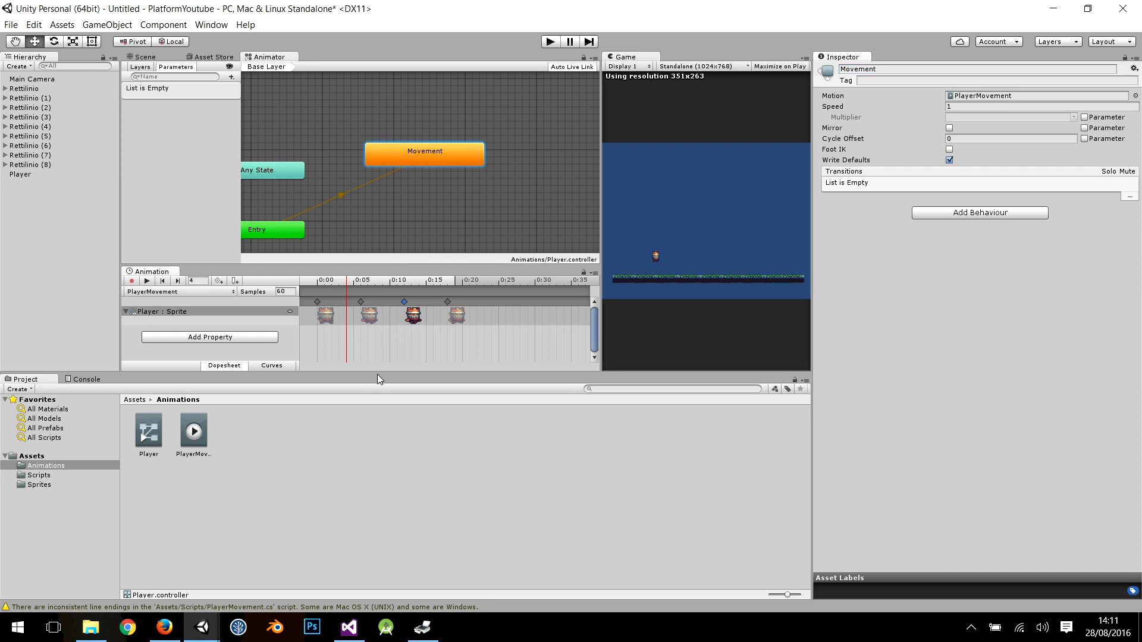
# - Widen and heighten the Animator state graph area beside the Game view
pyautogui.moveTo(377, 381); pyautogui.dragTo(377, 448)
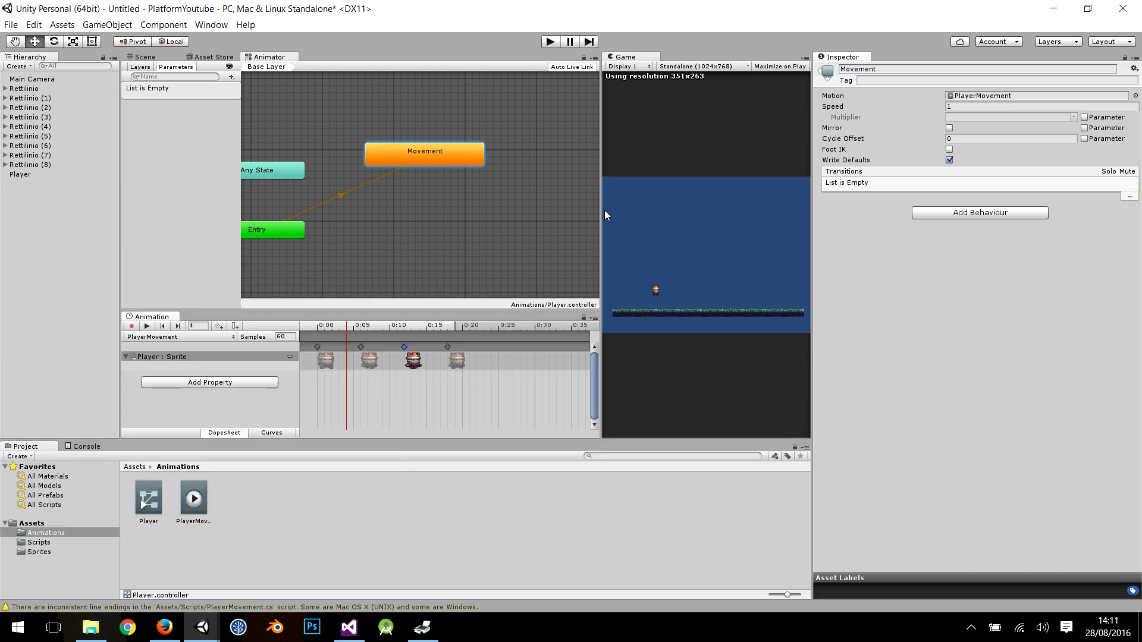
pyautogui.moveTo(601, 209); pyautogui.dragTo(706, 195)
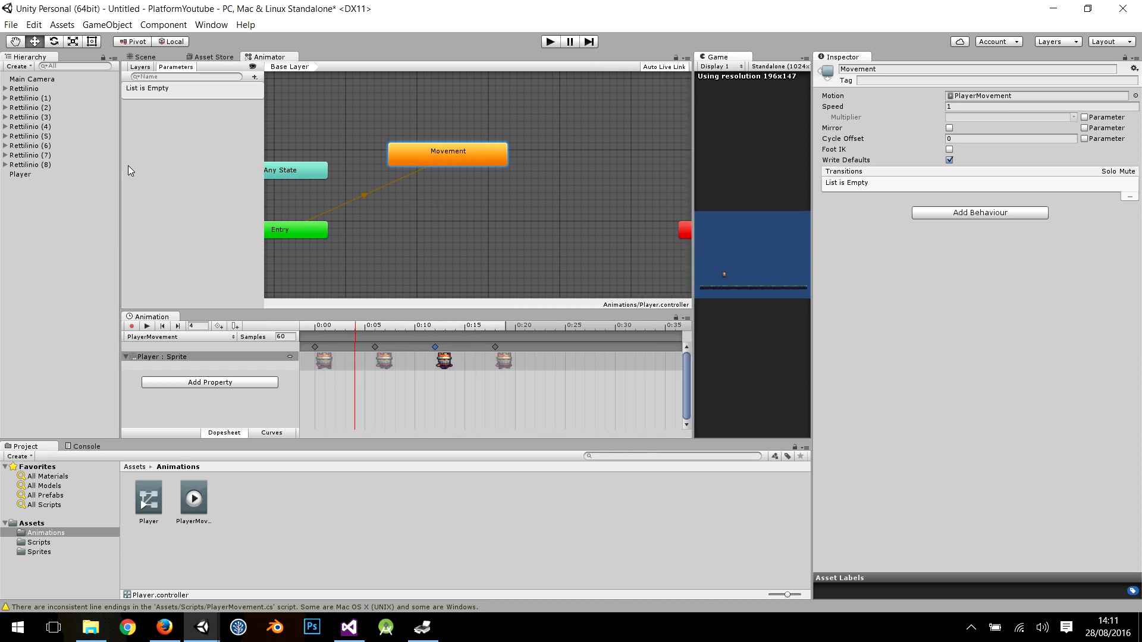
pyautogui.moveTo(118, 168); pyautogui.dragTo(59, 170)
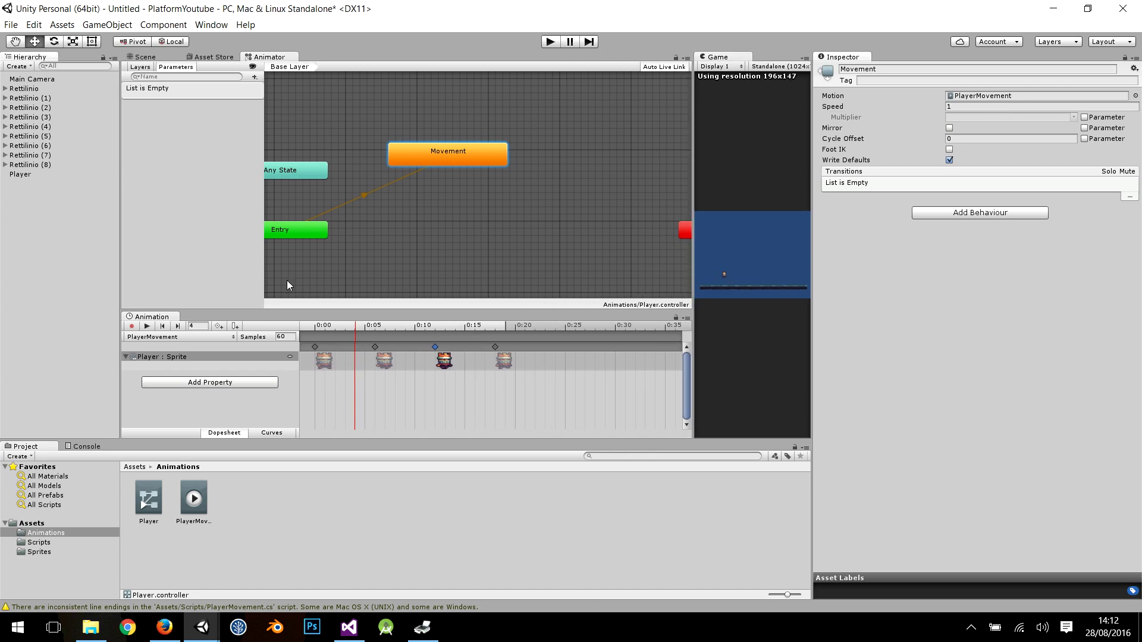
pyautogui.moveTo(218, 310); pyautogui.dragTo(220, 350)
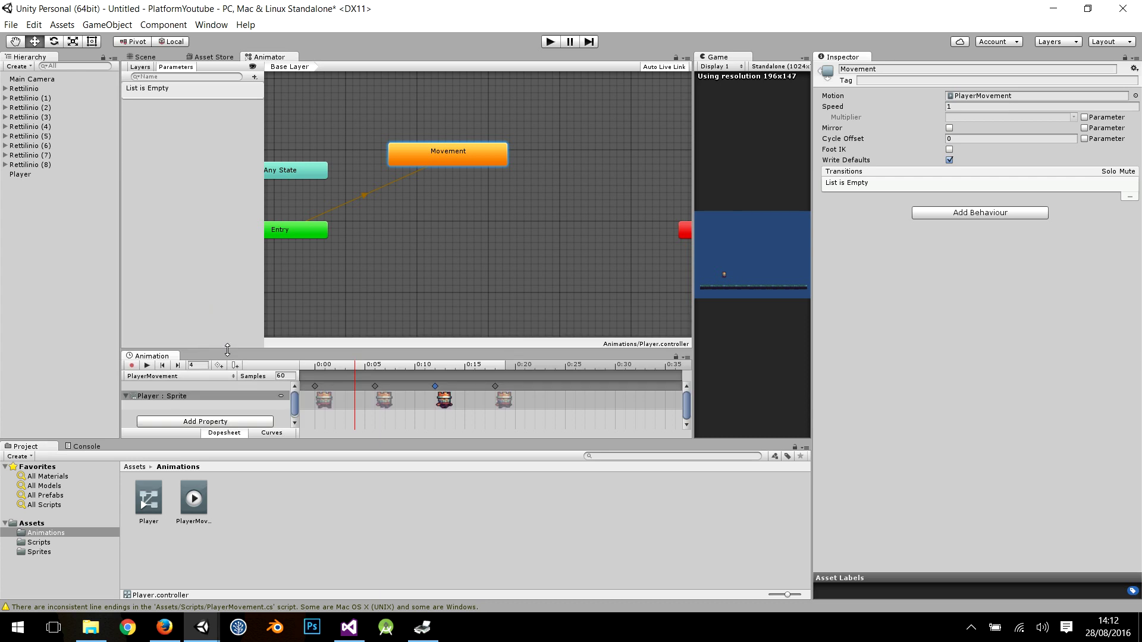
# - Create an empty state named Idle below Movement and make it the layer default state
pyautogui.click(488, 289)
pyautogui.rightClick(487, 289)
pyautogui.moveTo(524, 288)
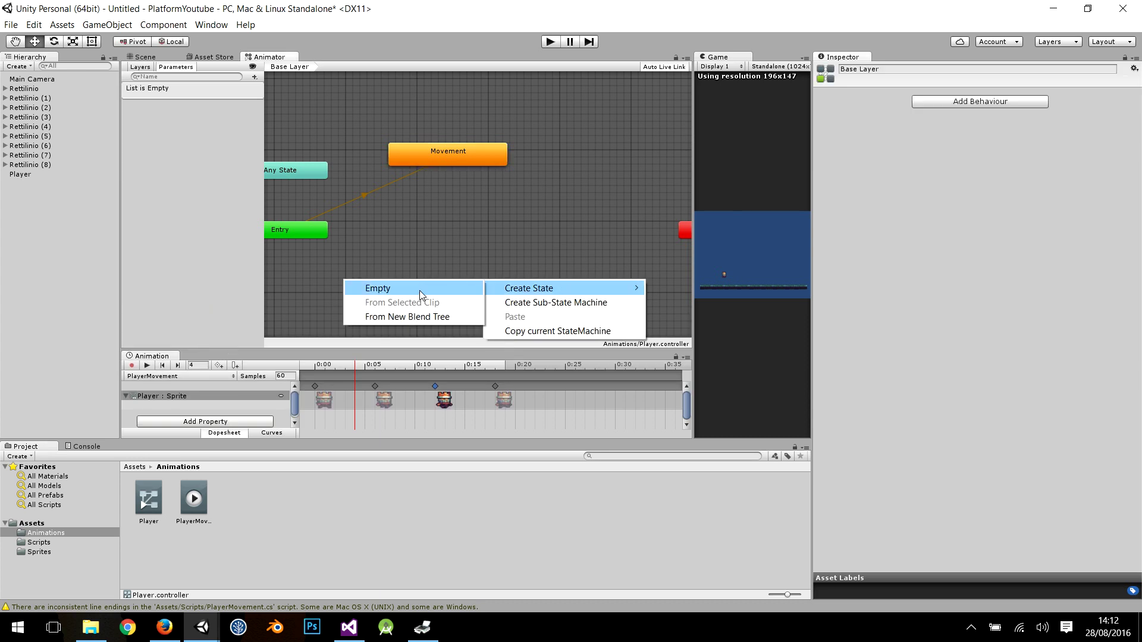
pyautogui.click(420, 292)
pyautogui.moveTo(515, 290); pyautogui.dragTo(434, 261)
pyautogui.click(946, 70)
pyautogui.write('Idle')
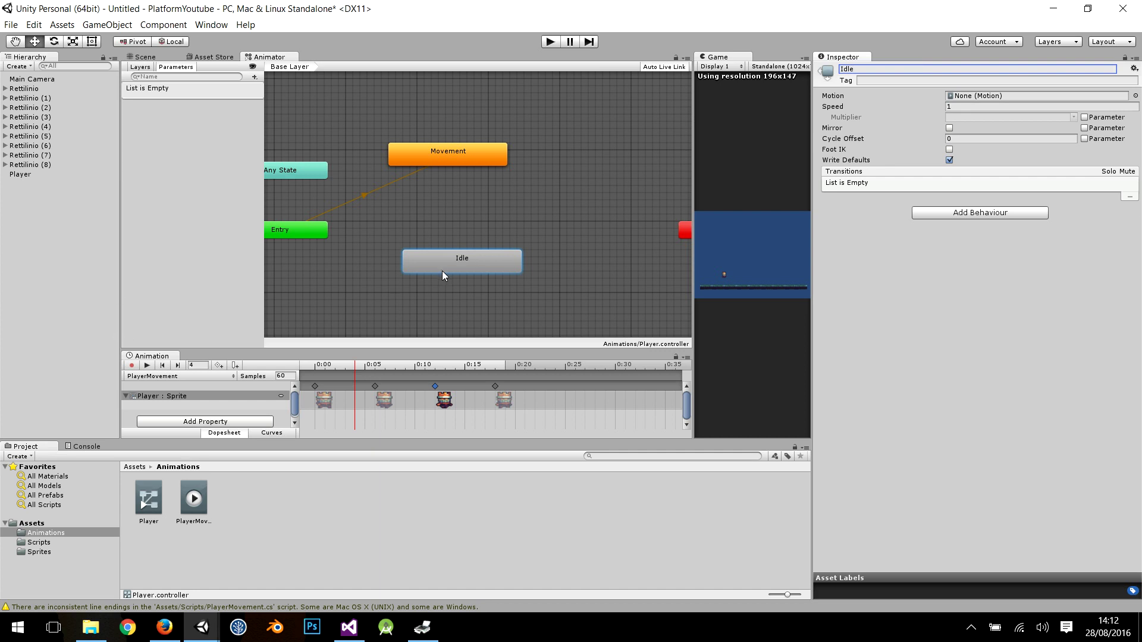
pyautogui.rightClick(442, 270)
pyautogui.click(511, 294)
pyautogui.moveTo(465, 259); pyautogui.dragTo(458, 245)
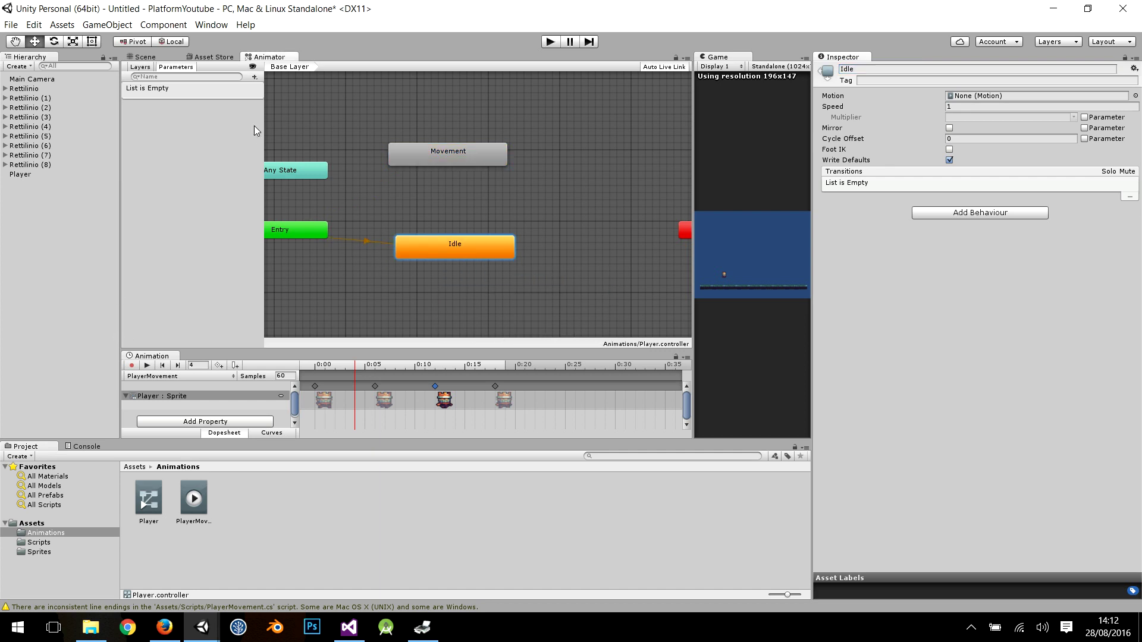
# - Add a Bool parameter named IsMoving to the controller
pyautogui.click(254, 78)
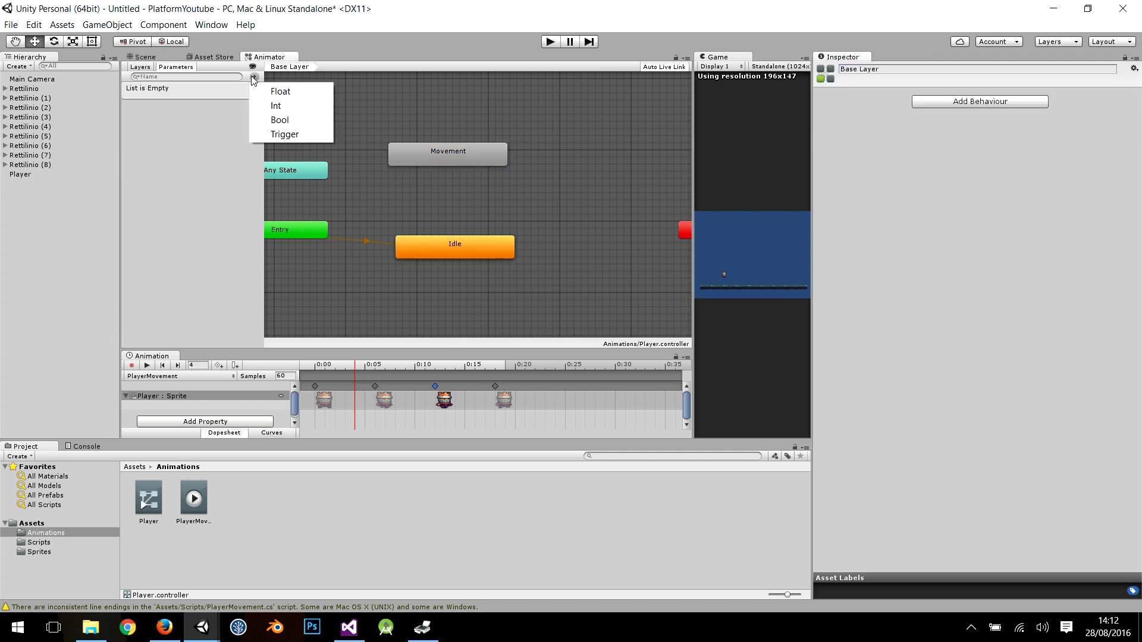
pyautogui.click(301, 120)
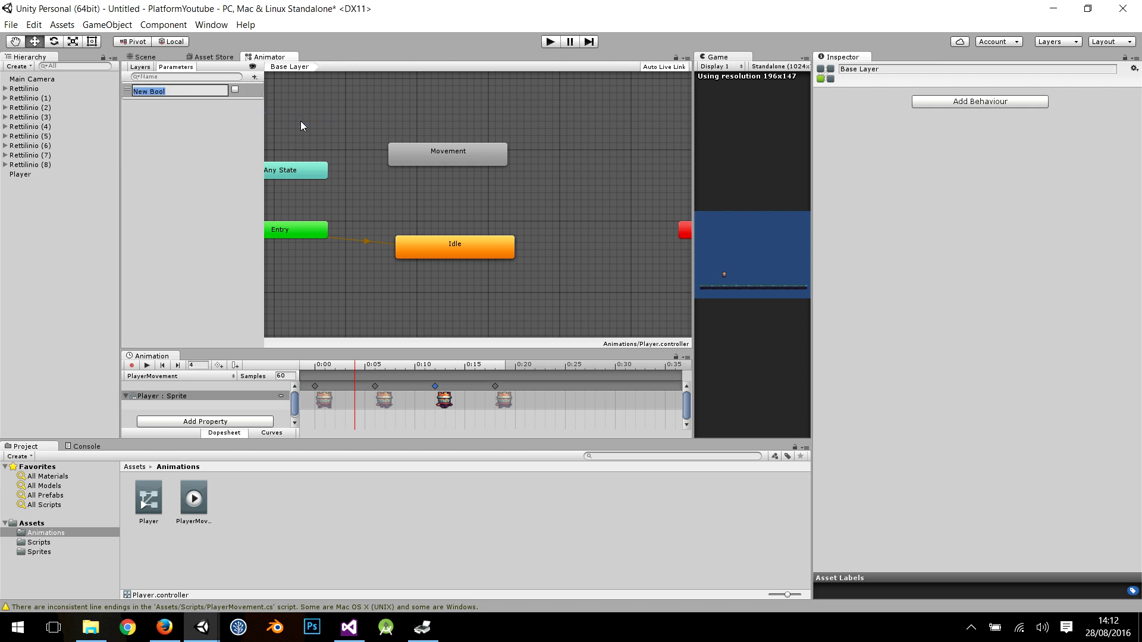
pyautogui.write('IsMoving')
pyautogui.press('Return')
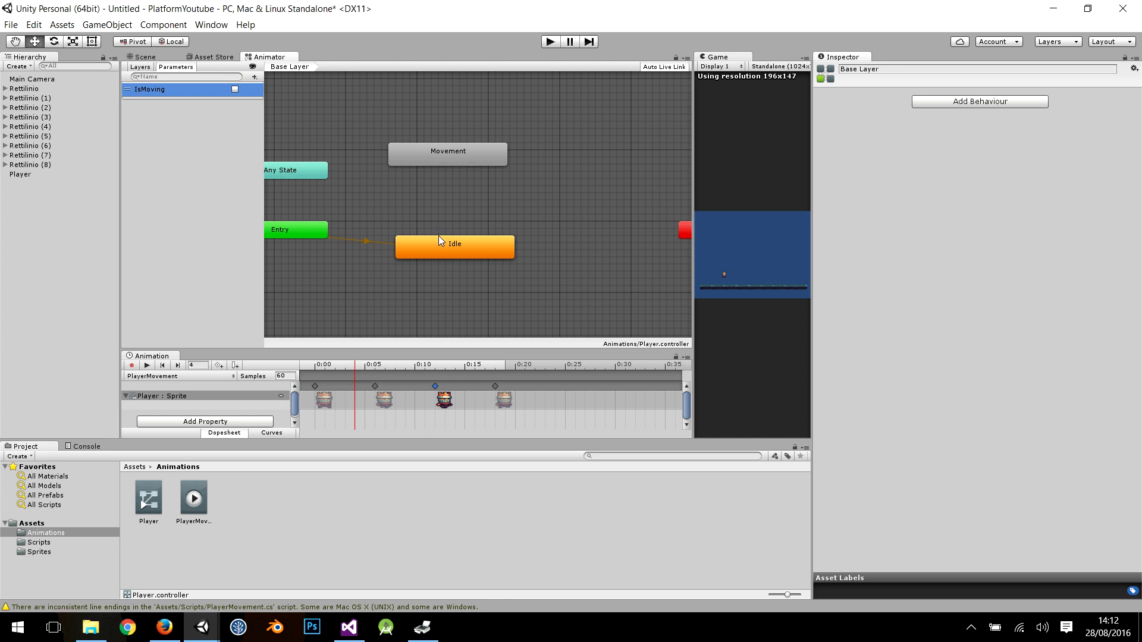
# - Make transitions from Idle to Movement and from Movement back to Idle
pyautogui.click(444, 248)
pyautogui.rightClick(444, 249)
pyautogui.click(459, 255)
pyautogui.click(447, 156)
pyautogui.moveTo(463, 258); pyautogui.dragTo(448, 266)
pyautogui.click(461, 173)
pyautogui.rightClick(462, 174)
pyautogui.click(476, 178)
pyautogui.click(455, 262)
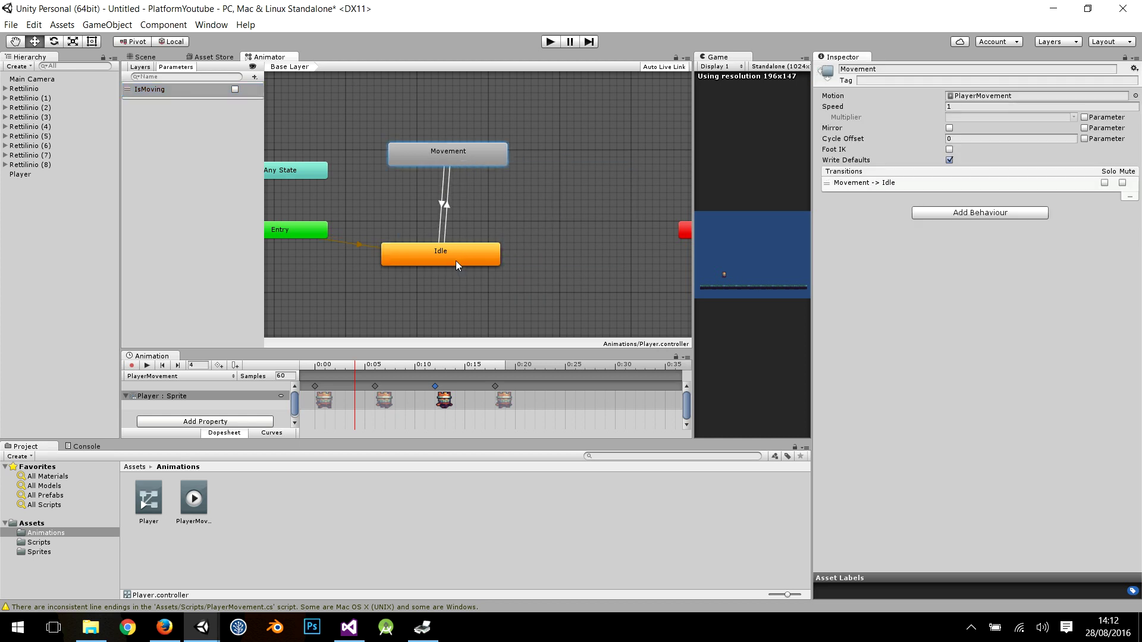
# - Turn off Has Exit Time on the Idle-to-Movement transition
pyautogui.click(448, 208)
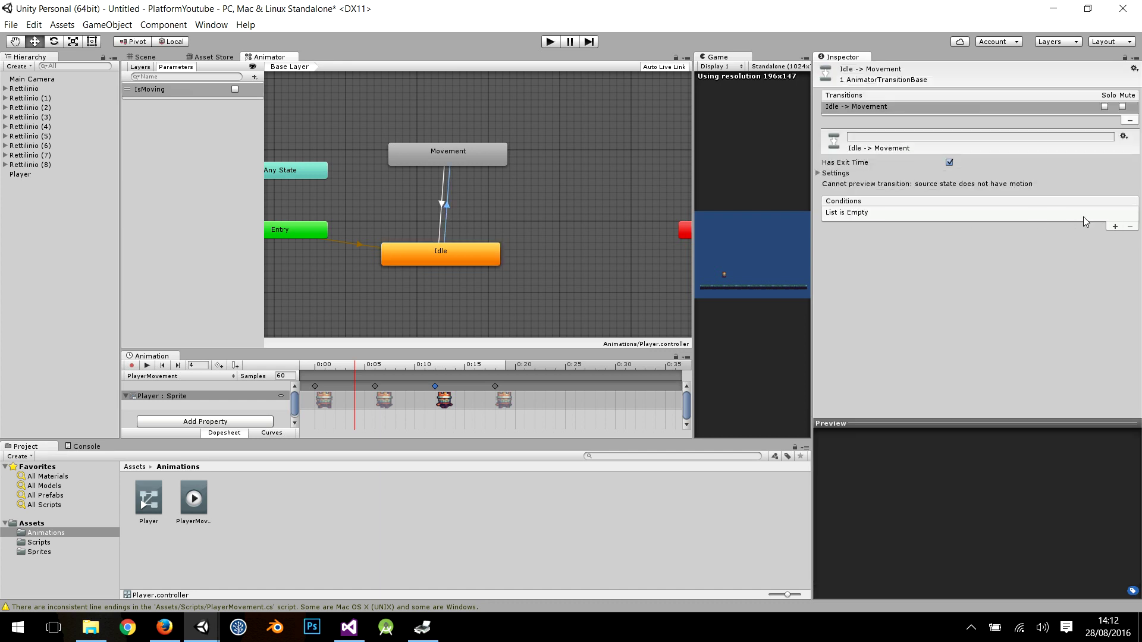
pyautogui.click(950, 163)
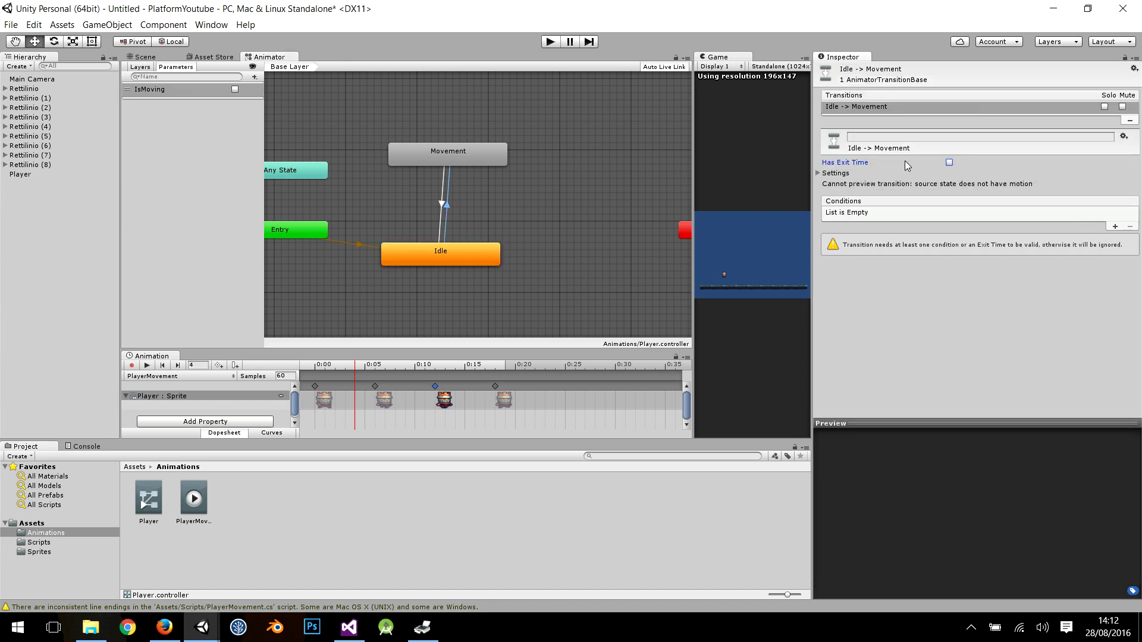
pyautogui.click(826, 173)
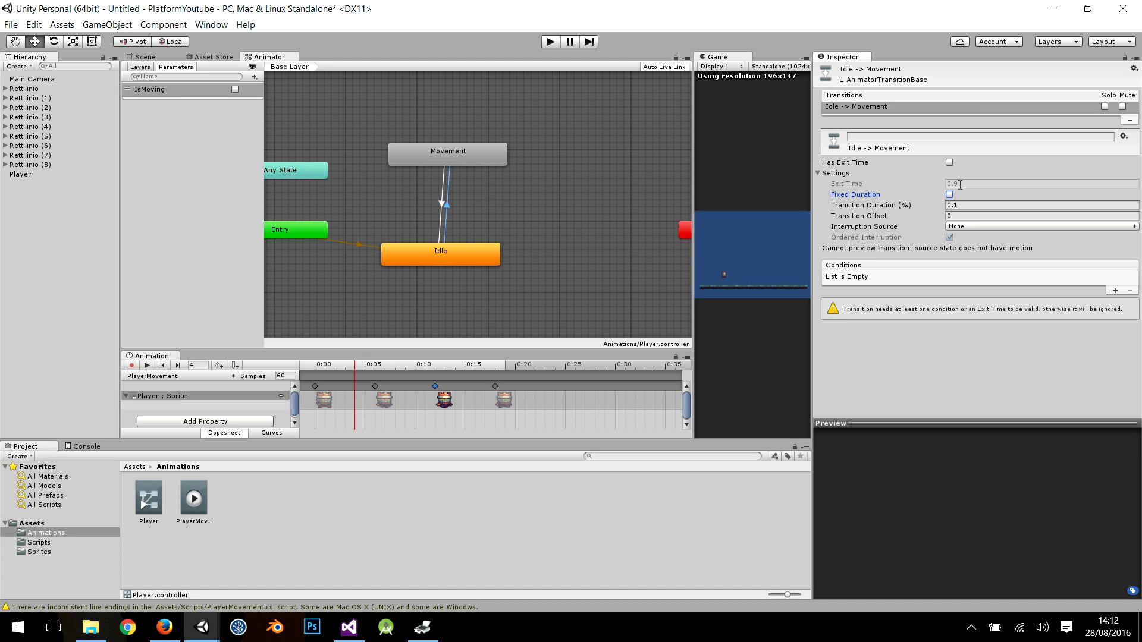
# - Require IsMoving true for Idle-to-Movement and IsMoving false for Movement-to-Idle
pyautogui.click(1116, 291)
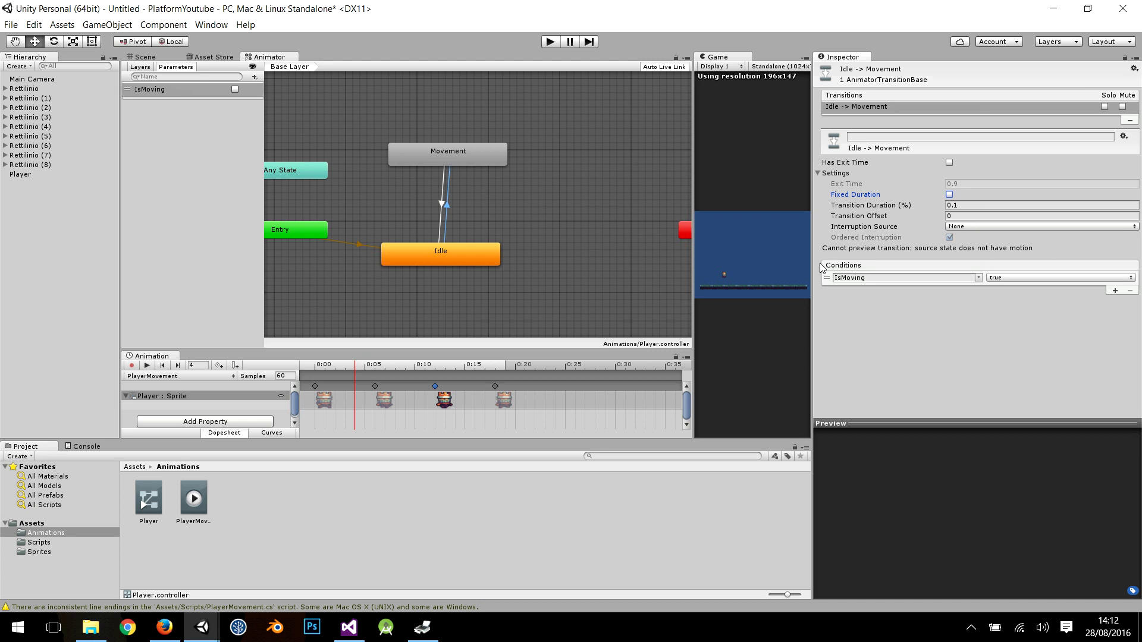
pyautogui.moveTo(470, 260); pyautogui.dragTo(477, 259)
pyautogui.click(444, 211)
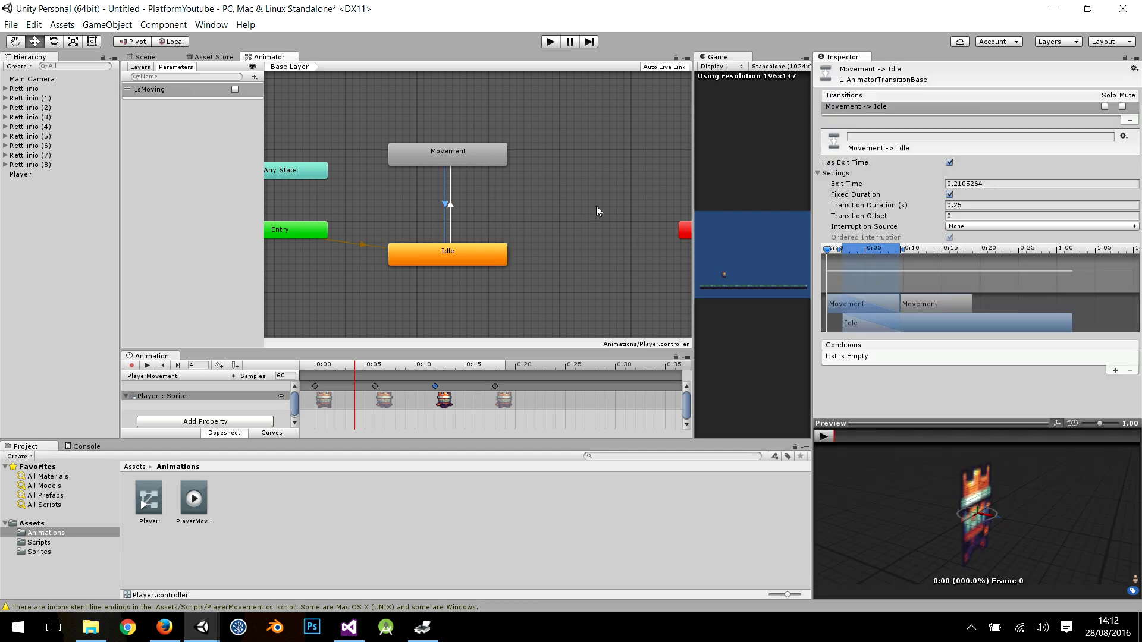
pyautogui.click(1115, 370)
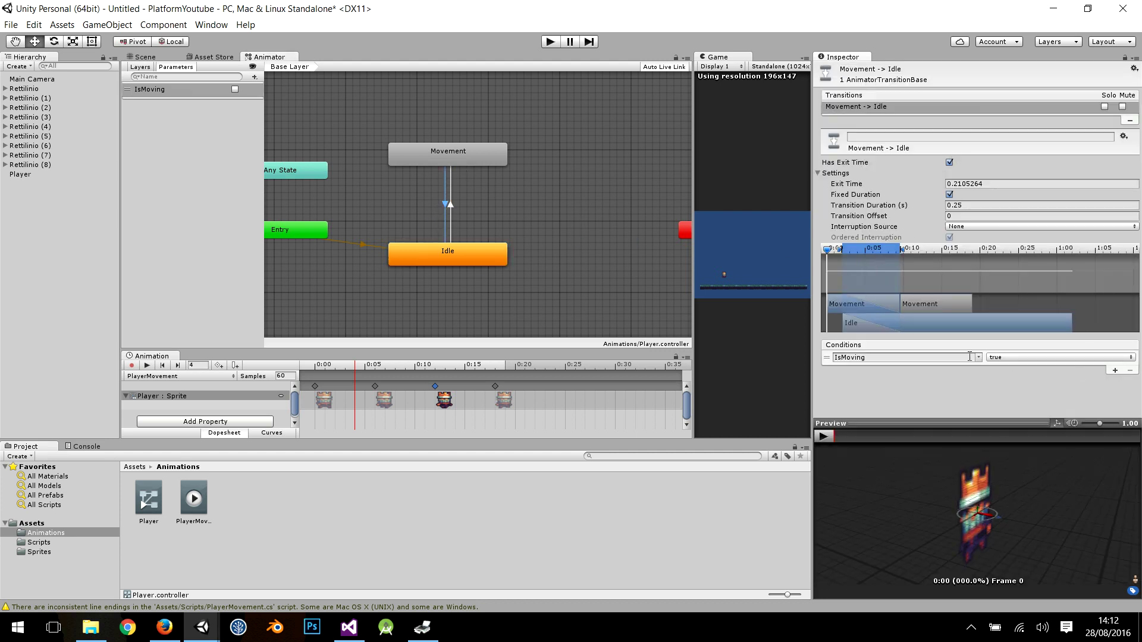
pyautogui.click(1002, 356)
pyautogui.click(1005, 381)
# - Give Movement-to-Idle a 0.1 non-fixed duration and turn off its exit time
pyautogui.click(950, 203)
pyautogui.click(950, 195)
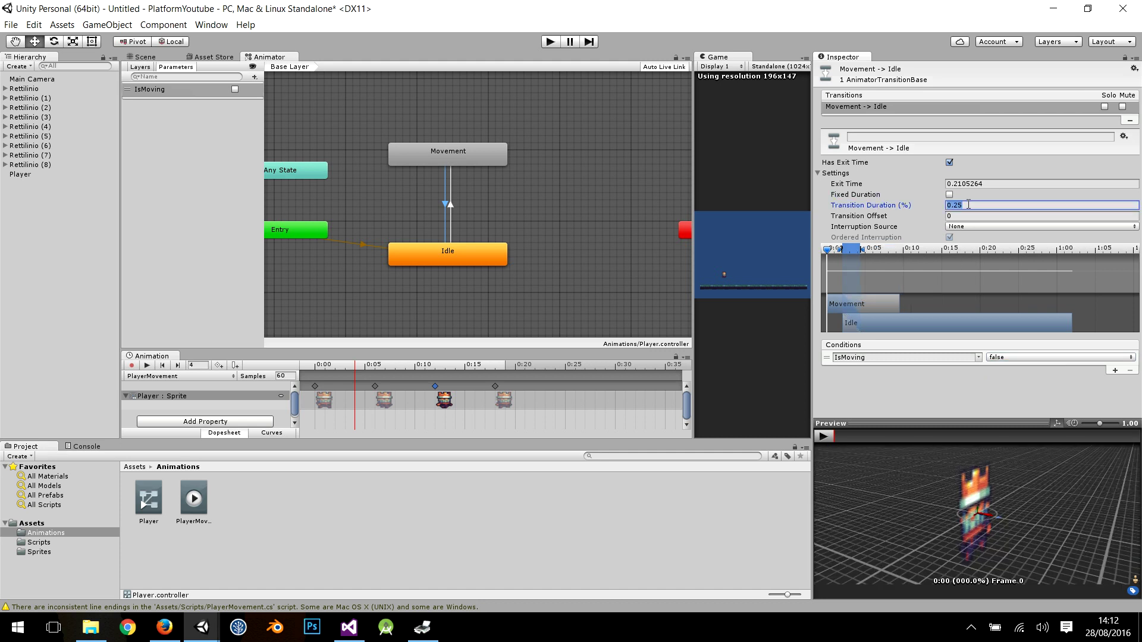
pyautogui.write('0.1')
pyautogui.click(950, 162)
# - Select the Player and open its PlayerMovement script in Visual Studio
pyautogui.click(451, 203)
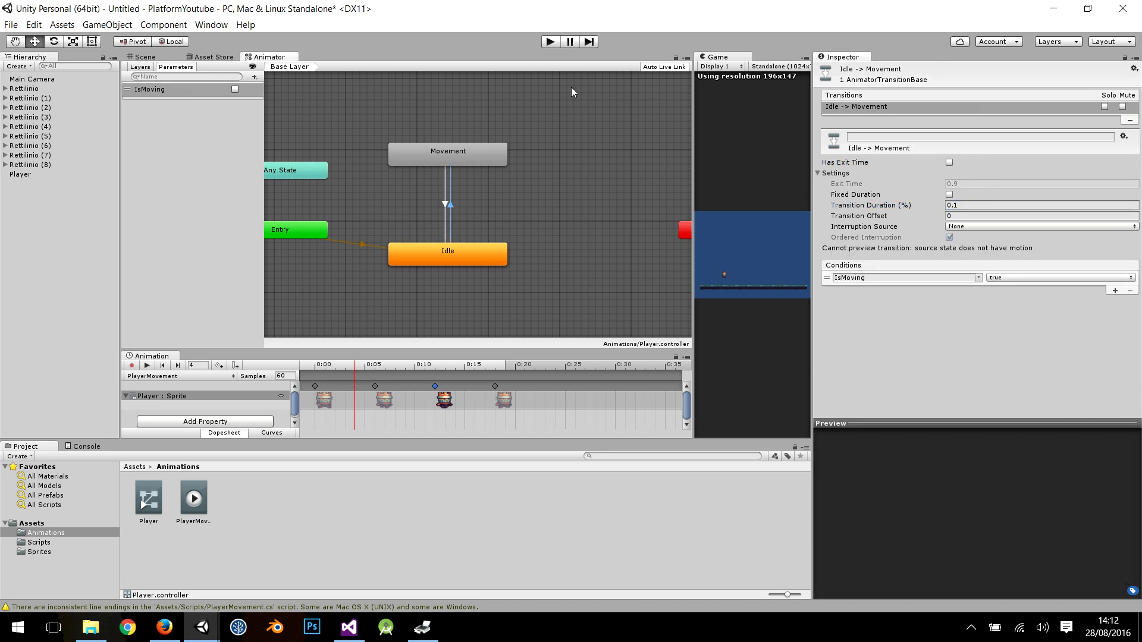
pyautogui.click(34, 173)
pyautogui.doubleClick(990, 462)
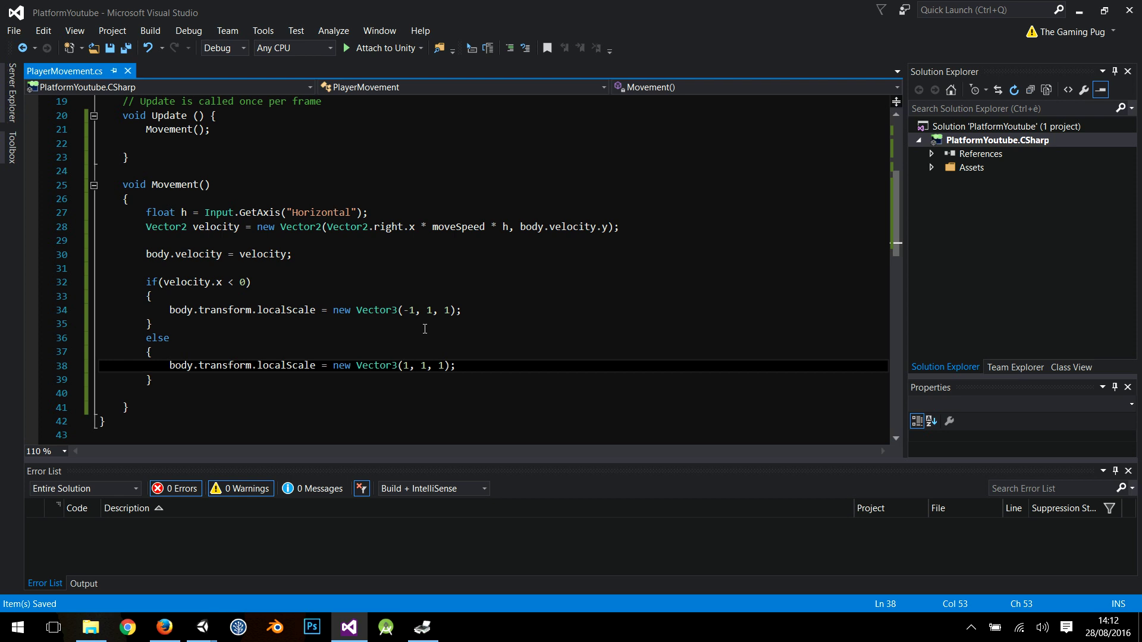
# - Declare an 'Animator anim;' field below the body field
pyautogui.scroll(4, 425, 329)
pyautogui.scroll(2, 306, 248)
pyautogui.click(244, 197)
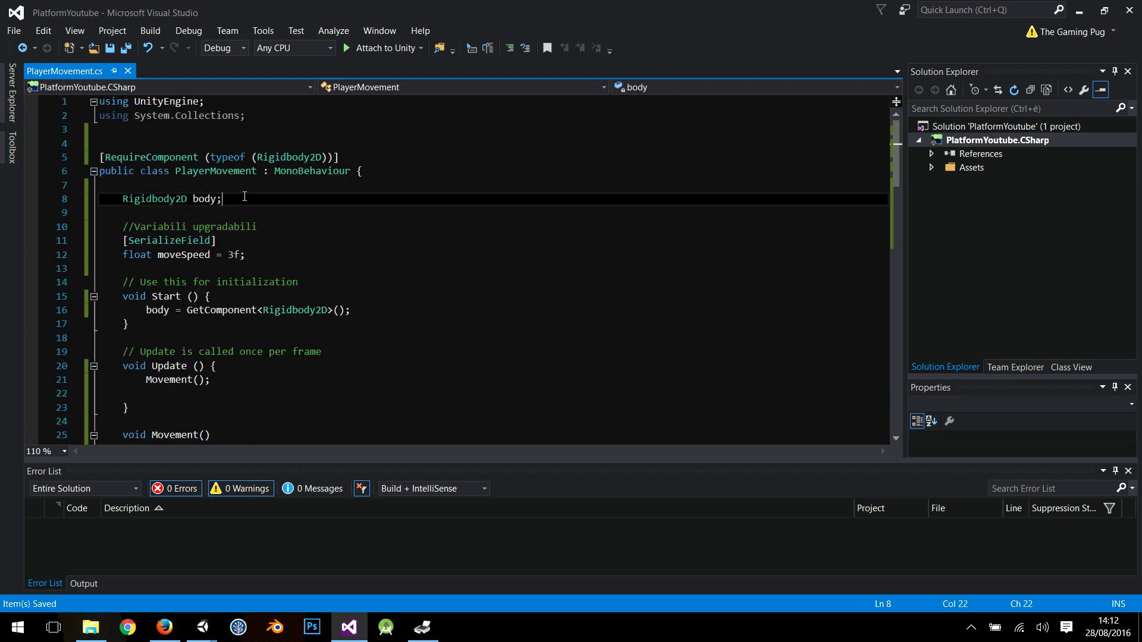
pyautogui.press('Return')
pyautogui.write('Animator anim')
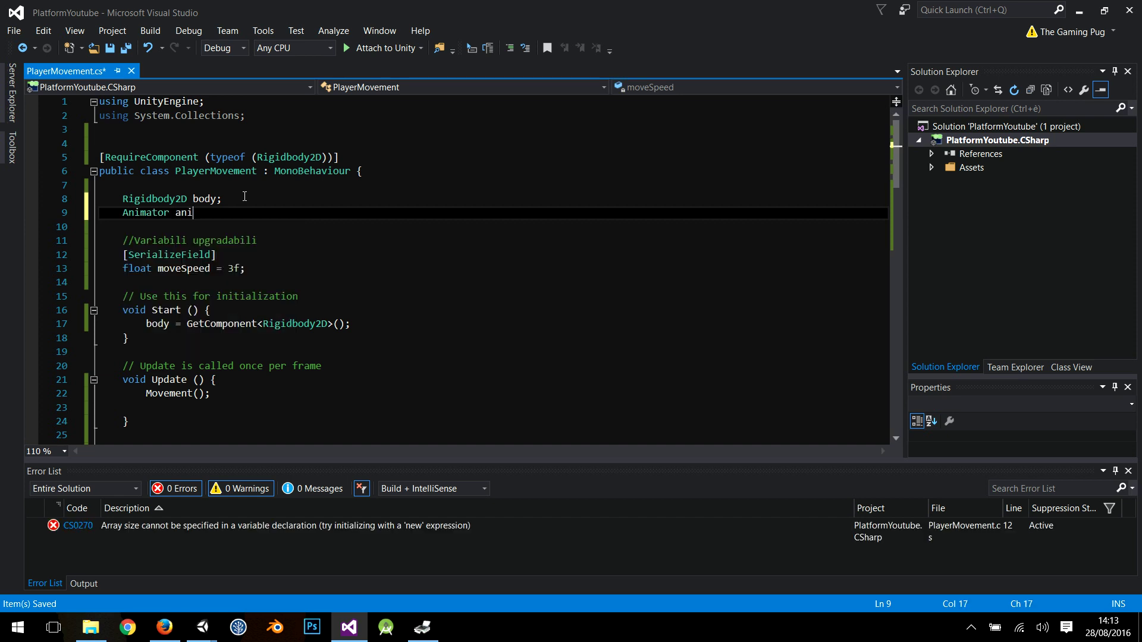
pyautogui.write(';')
# - Assign anim = GetComponent<Animator>(); inside Start()
pyautogui.scroll(-2, 319, 238)
pyautogui.click(364, 240)
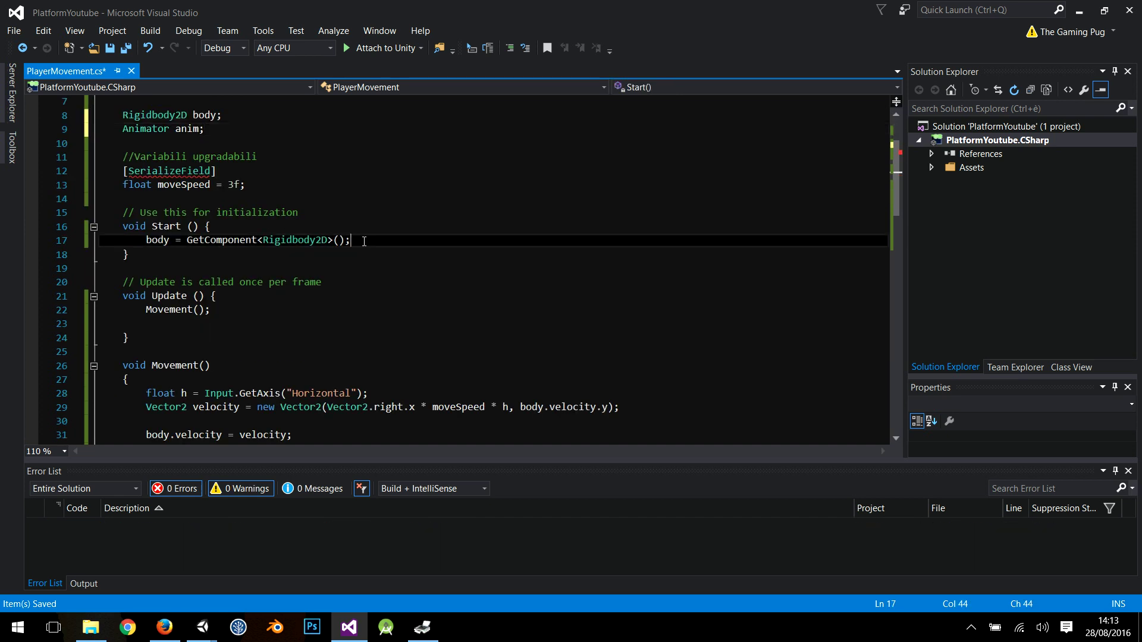
pyautogui.press('Return')
pyautogui.write('anim = Geto')
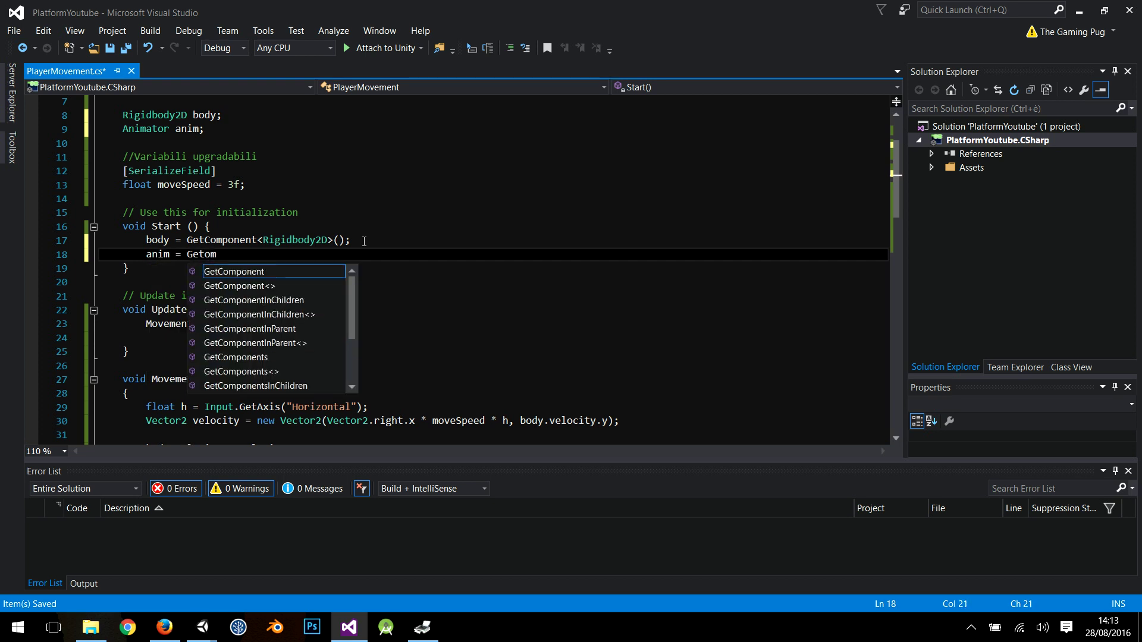
pyautogui.press('Tab')
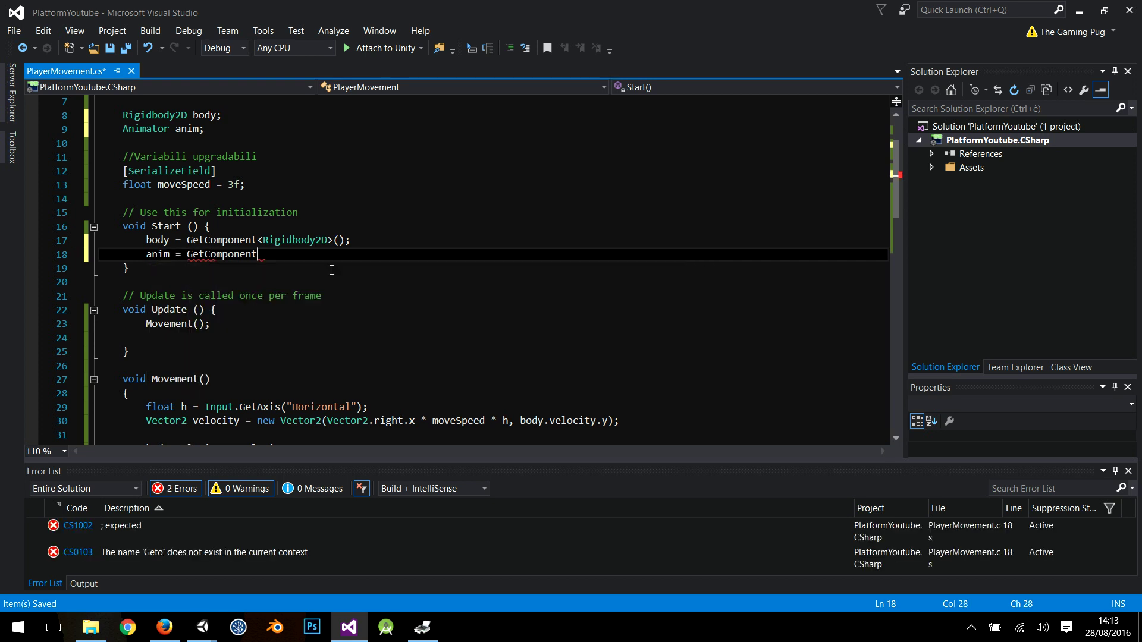
pyautogui.write('<Anima>')
pyautogui.press('Tab')
pyautogui.write('>();')
# - Add blank lines after the flip-scale block in Movement() and return to Unity
pyautogui.scroll(-2, 278, 268)
pyautogui.scroll(-2, 279, 268)
pyautogui.scroll(-2, 277, 321)
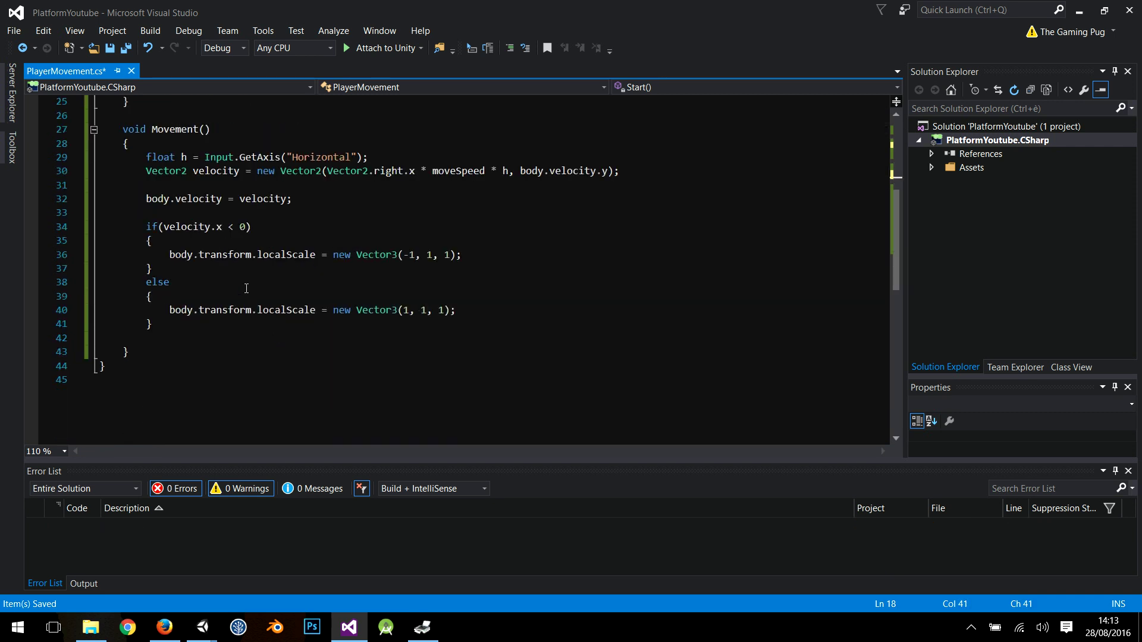
pyautogui.scroll(-1, 177, 348)
pyautogui.click(407, 285)
pyautogui.press('Return')
pyautogui.press('Return')
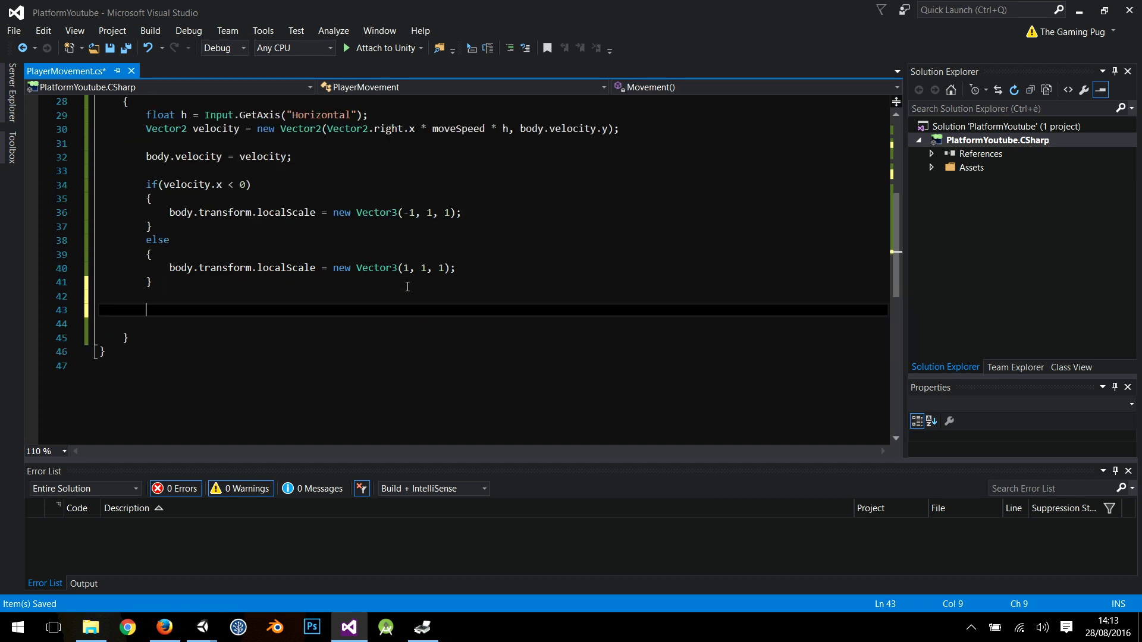
pyautogui.click(1079, 11)
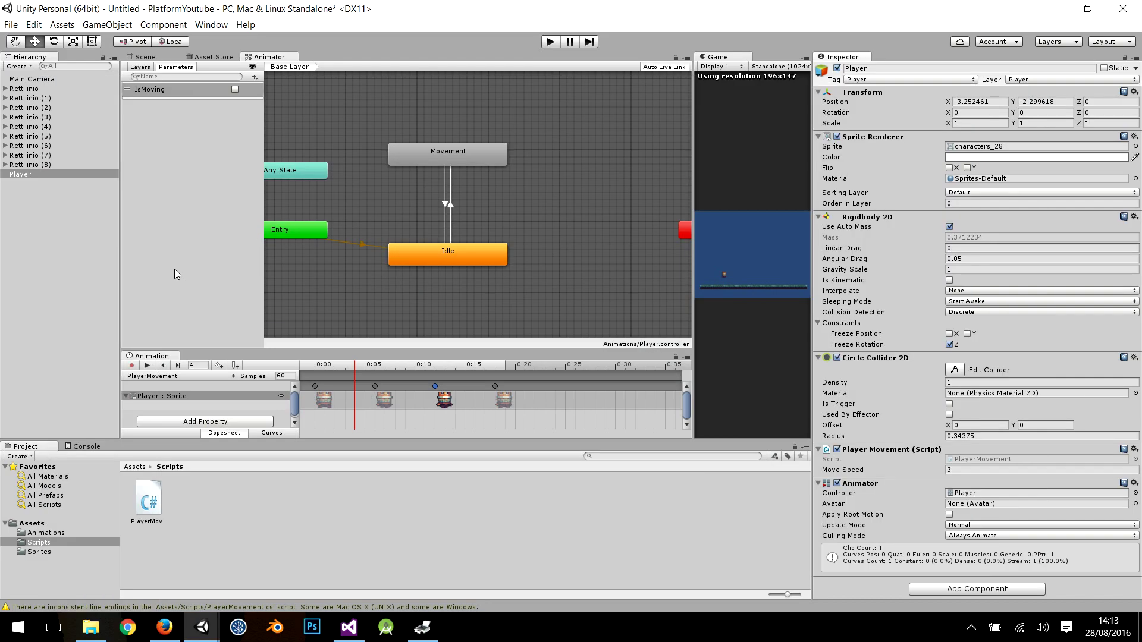
# - Delete the old IsMoving parameter and add a new Float parameter named IsMoving
pyautogui.click(174, 94)
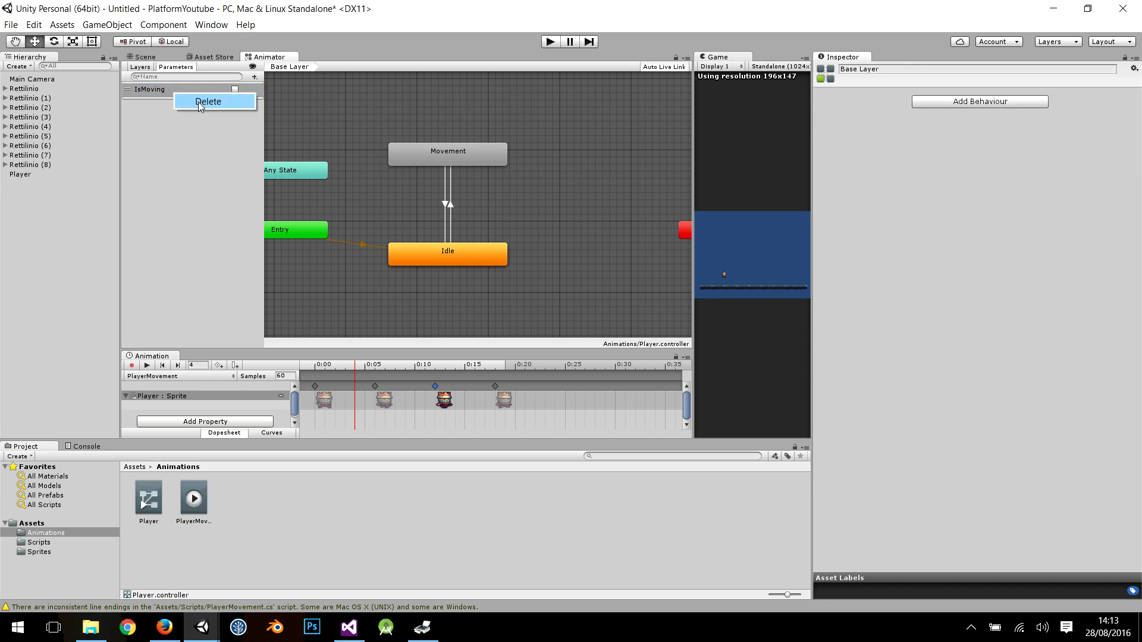
pyautogui.press('Delete')
pyautogui.click(613, 339)
pyautogui.click(254, 77)
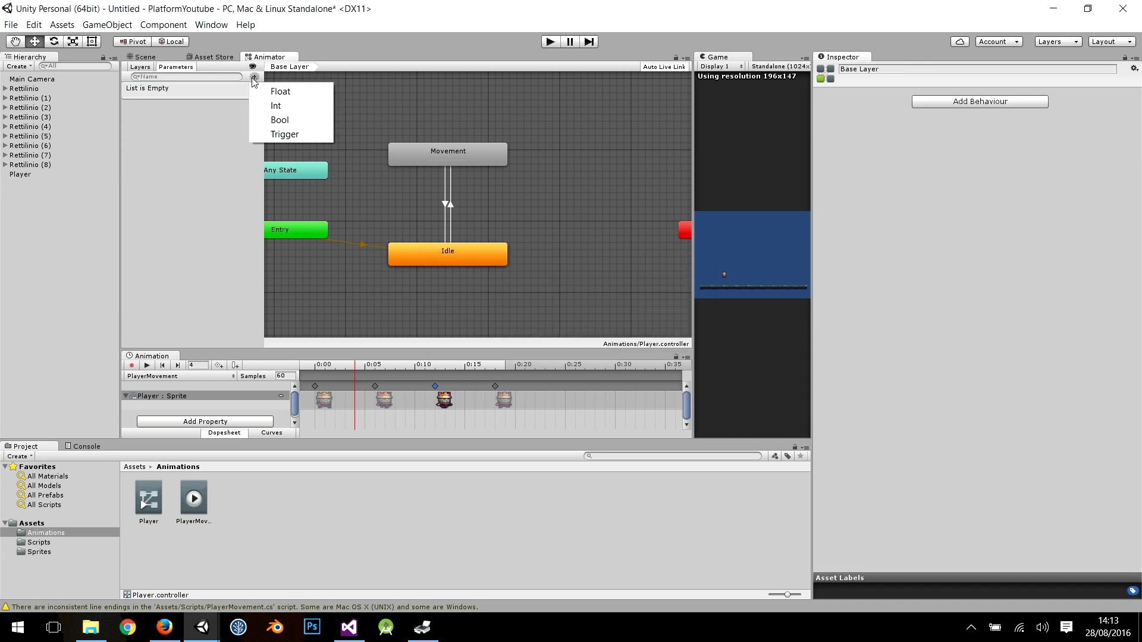
pyautogui.click(280, 92)
pyautogui.write('IsMoving')
pyautogui.press('Return')
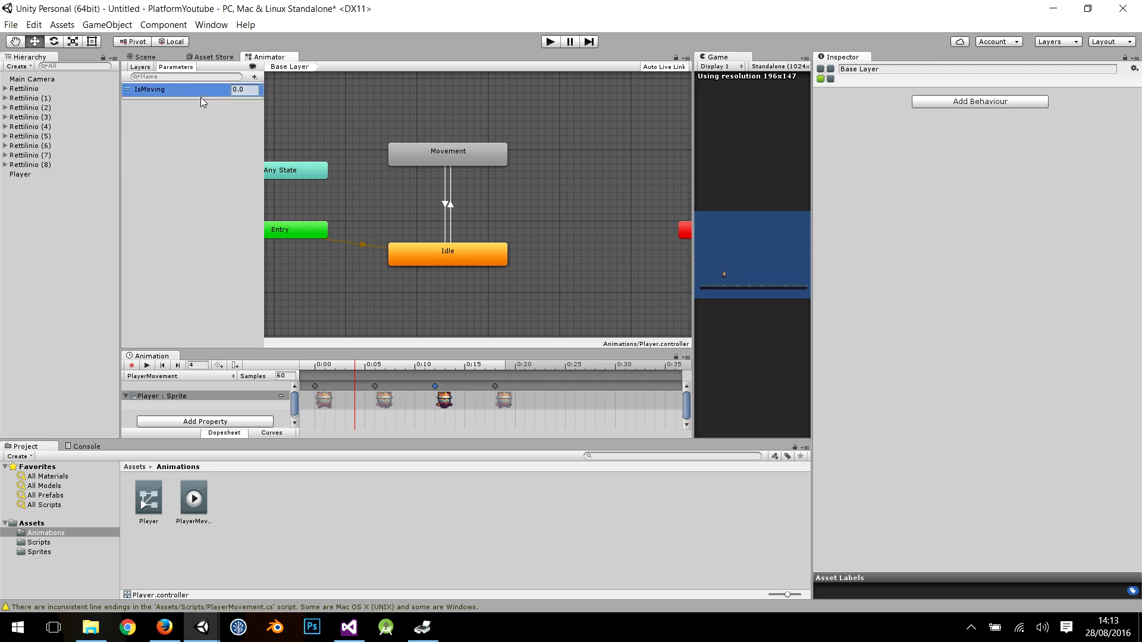
# - Check the horizontal input line in the movement script, then return to the Animator
pyautogui.click(349, 628)
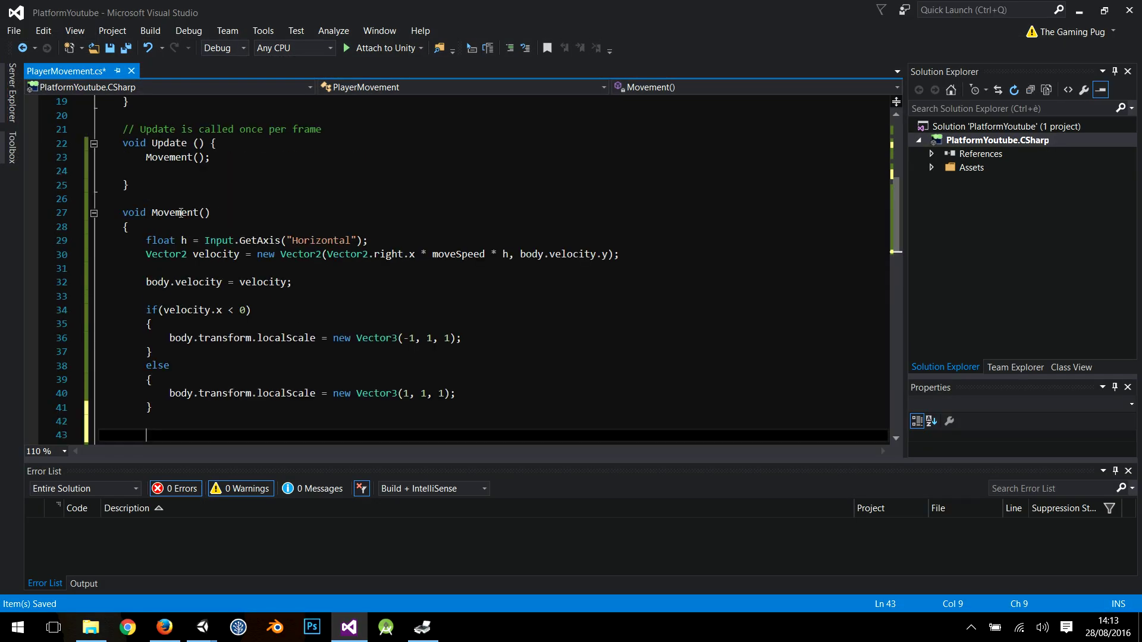
pyautogui.moveTo(146, 240); pyautogui.dragTo(380, 240)
pyautogui.click(397, 238)
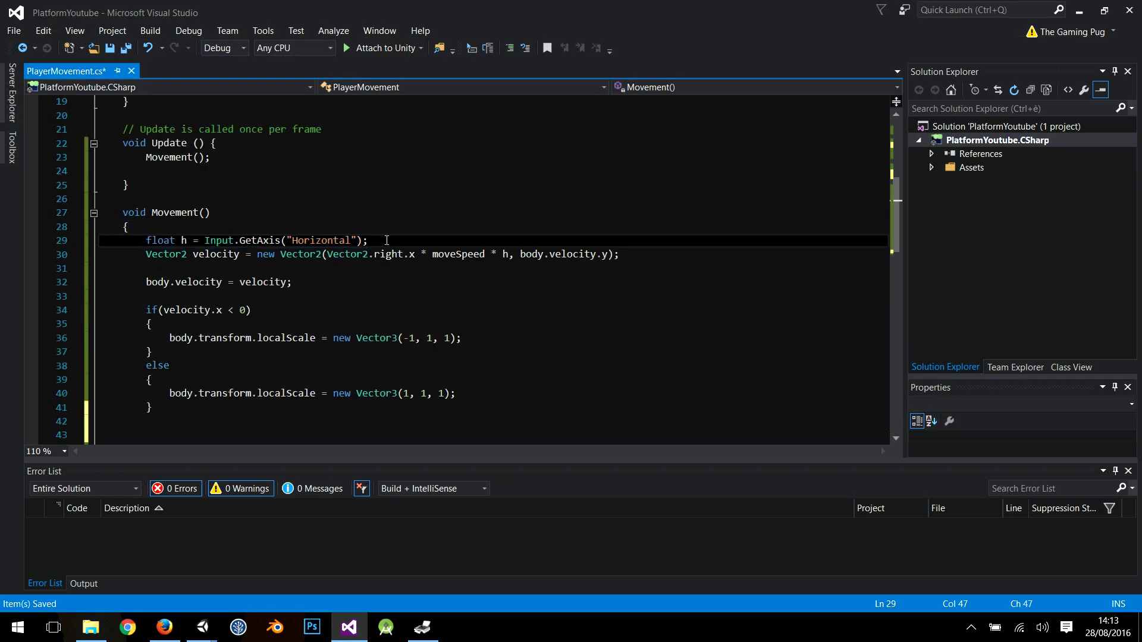
pyautogui.click(1079, 10)
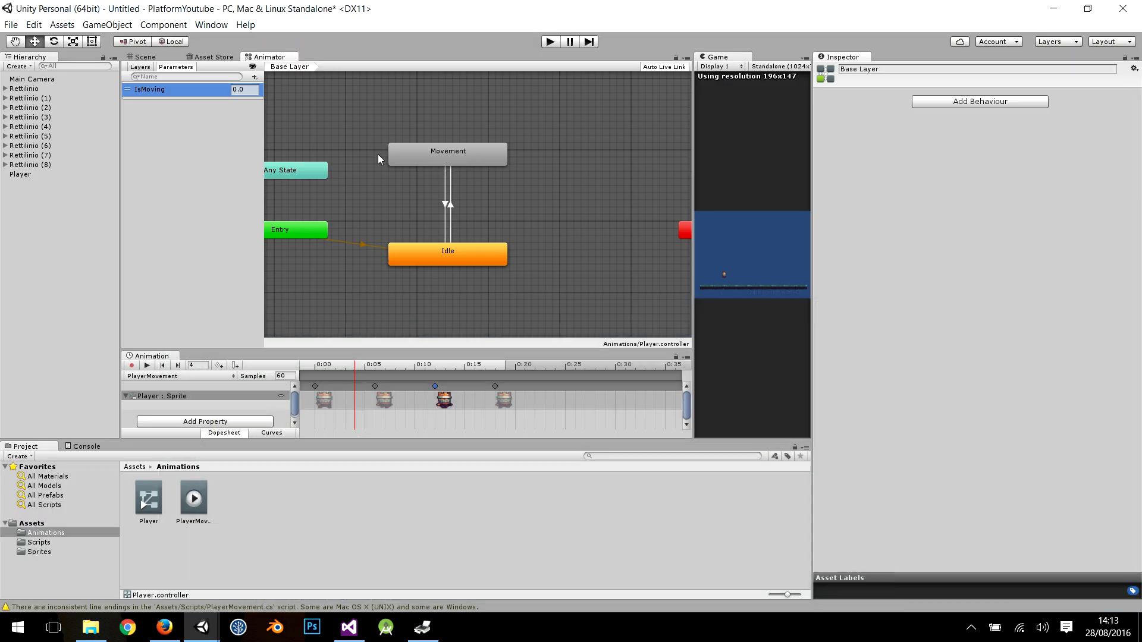
# - Set the Idle to Movement transition condition to IsMoving Greater 0.1
pyautogui.click(445, 208)
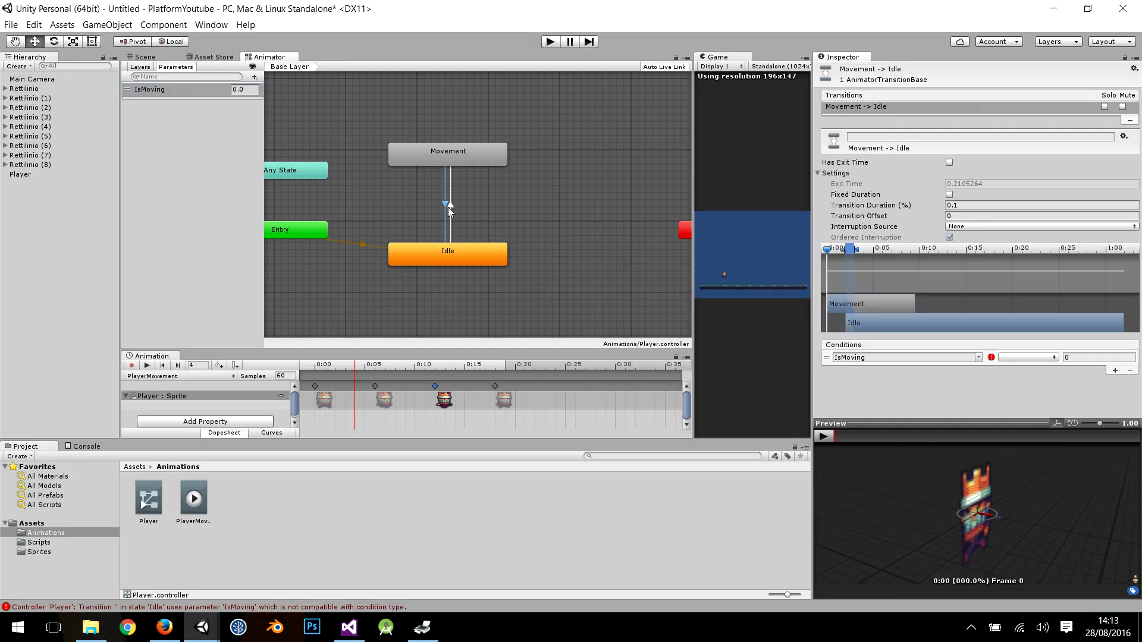
pyautogui.click(452, 207)
pyautogui.click(1025, 279)
pyautogui.click(1047, 290)
pyautogui.click(1082, 277)
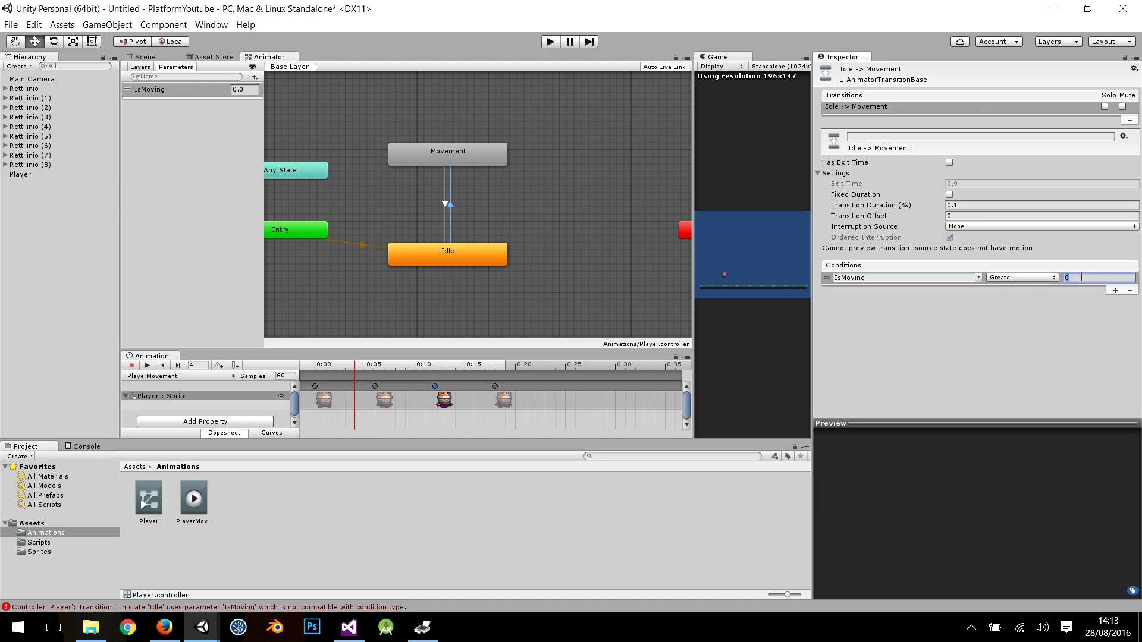
pyautogui.press('BackSpace')
pyautogui.write('0.1')
# - Set the Movement to Idle transition condition to IsMoving Less 0.1
pyautogui.click(444, 204)
pyautogui.click(1023, 358)
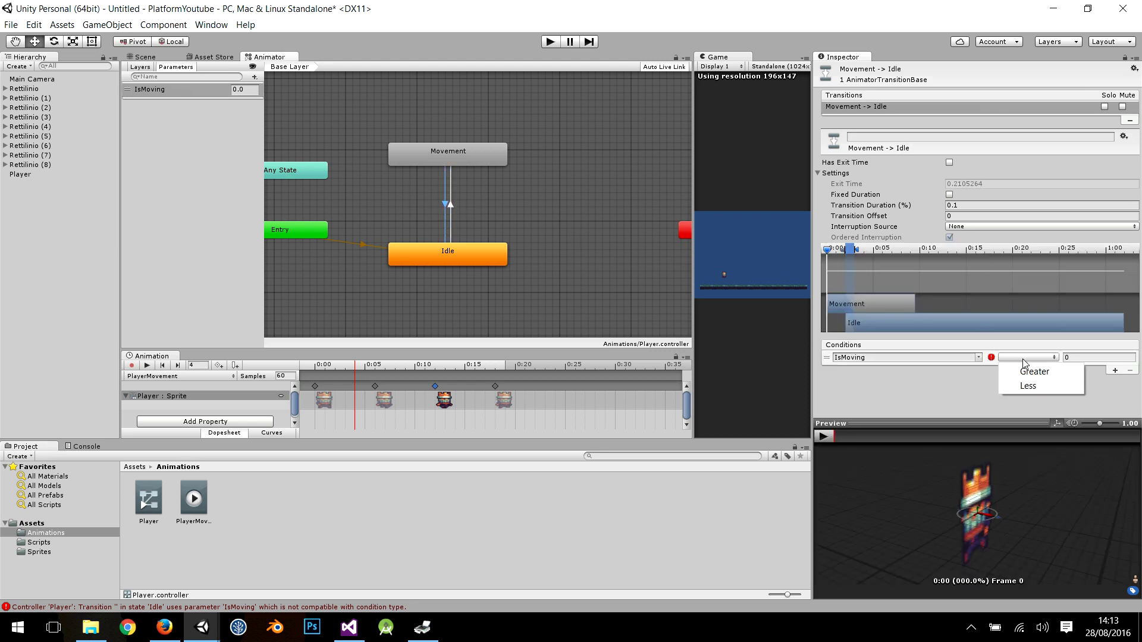
pyautogui.click(1028, 385)
pyautogui.click(1083, 359)
pyautogui.write('.1')
pyautogui.click(993, 389)
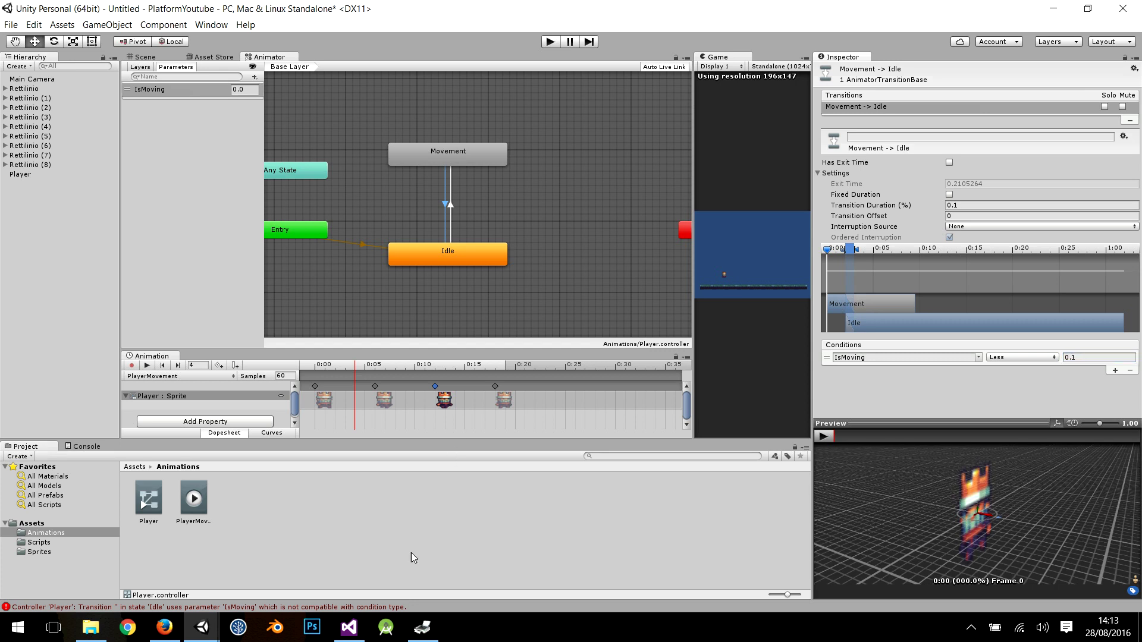
pyautogui.click(349, 627)
pyautogui.click(232, 309)
# - Add anim.SetFloat("IsMoving", Mathf.Abs(h)); on line 43 and save PlayerMovement.cs
pyautogui.write('an5')
pyautogui.press('BackSpace')
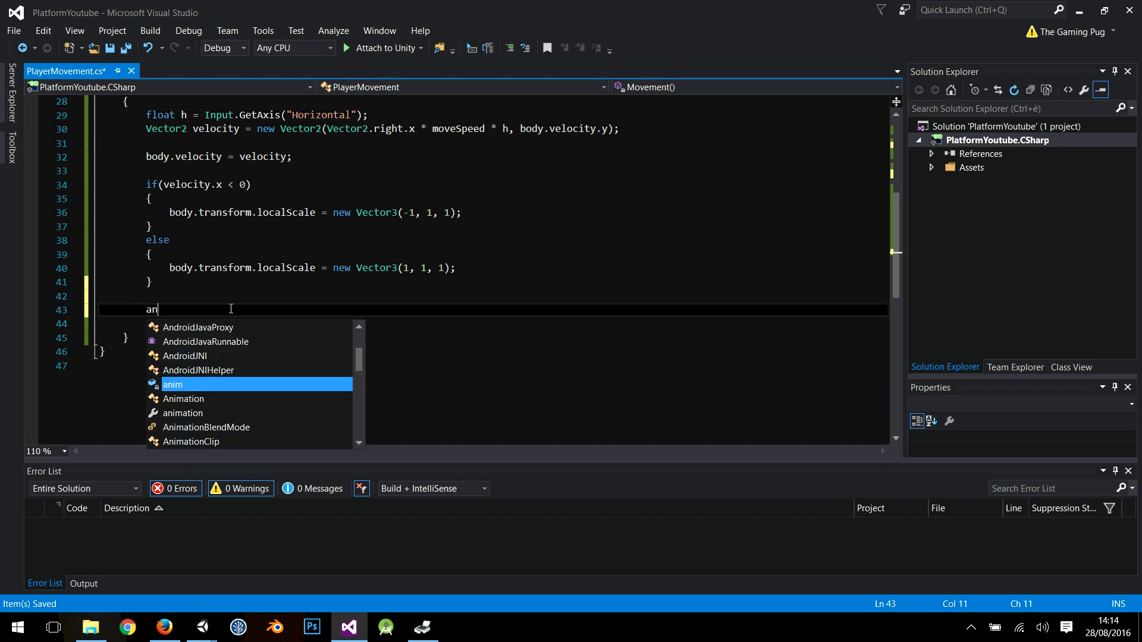
pyautogui.write('im.se')
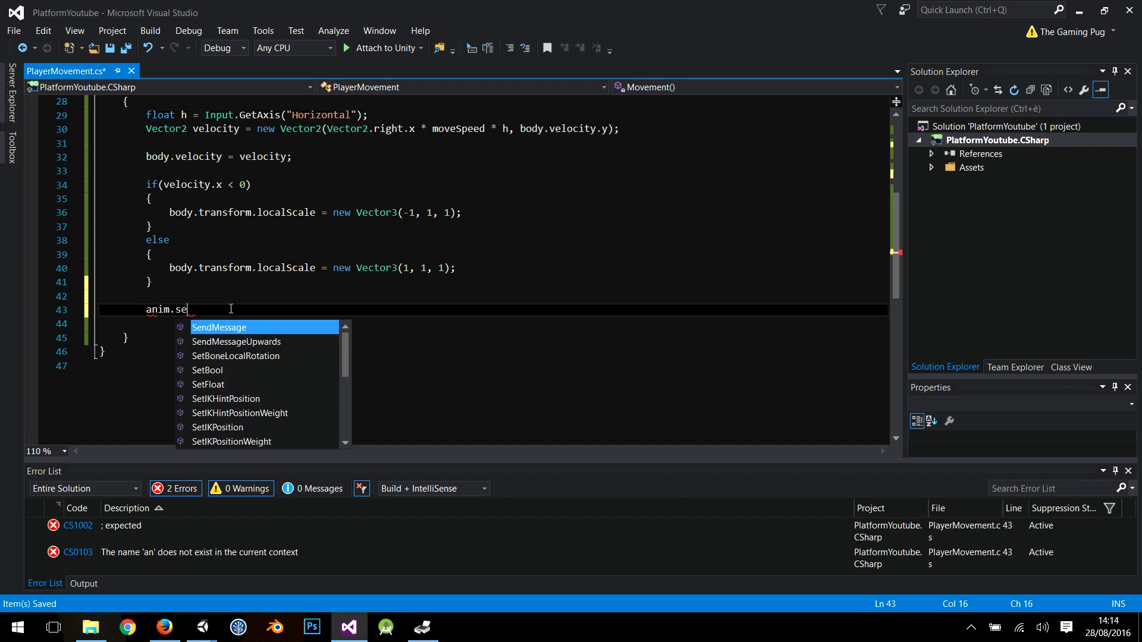
pyautogui.write('t')
pyautogui.press('Tab')
pyautogui.press('BackSpace')
pyautogui.press('BackSpace')
pyautogui.press('BackSpace')
pyautogui.press('BackSpace')
pyautogui.press('BackSpace')
pyautogui.press('BackSpace')
pyautogui.press('BackSpace')
pyautogui.write('Fo(')
pyautogui.press('BackSpace')
pyautogui.write('loat(')
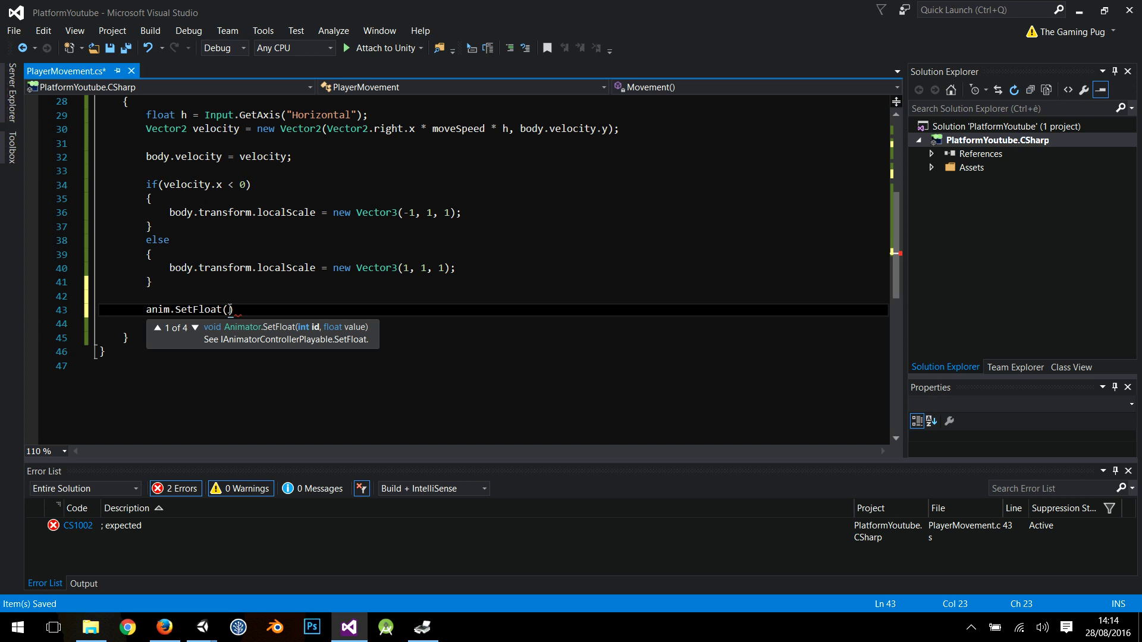
pyautogui.write('"Ism')
pyautogui.press('BackSpace')
pyautogui.write('Moving".')
pyautogui.press('BackSpace')
pyautogui.write(',')
pyautogui.scroll(1, 322, 241)
pyautogui.scroll(1, 322, 241)
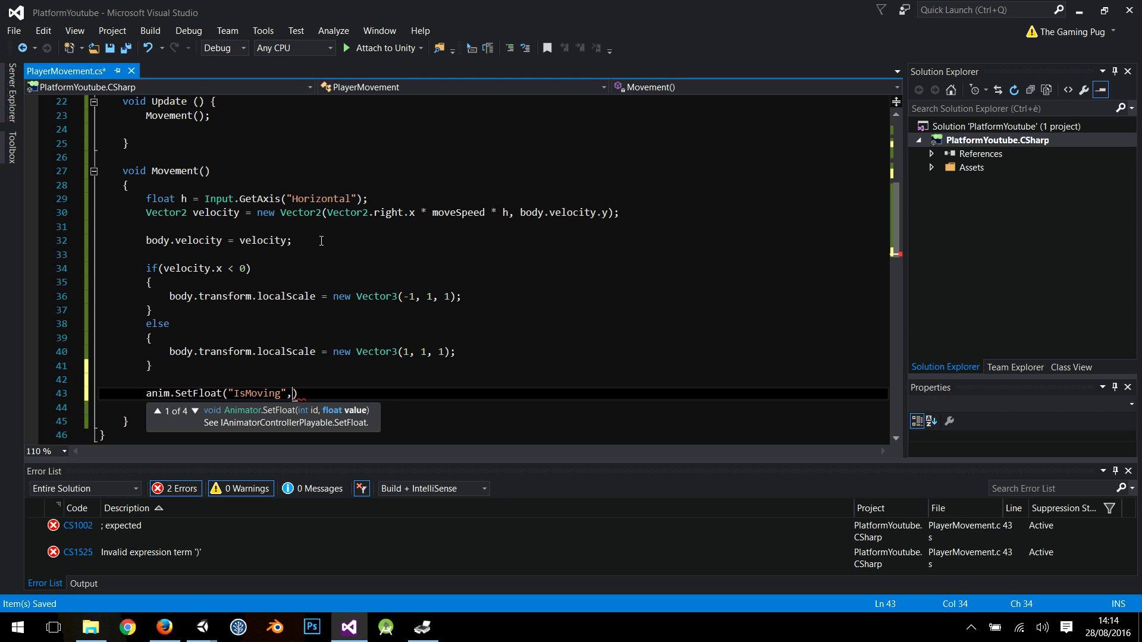
pyautogui.write('Mathf.A')
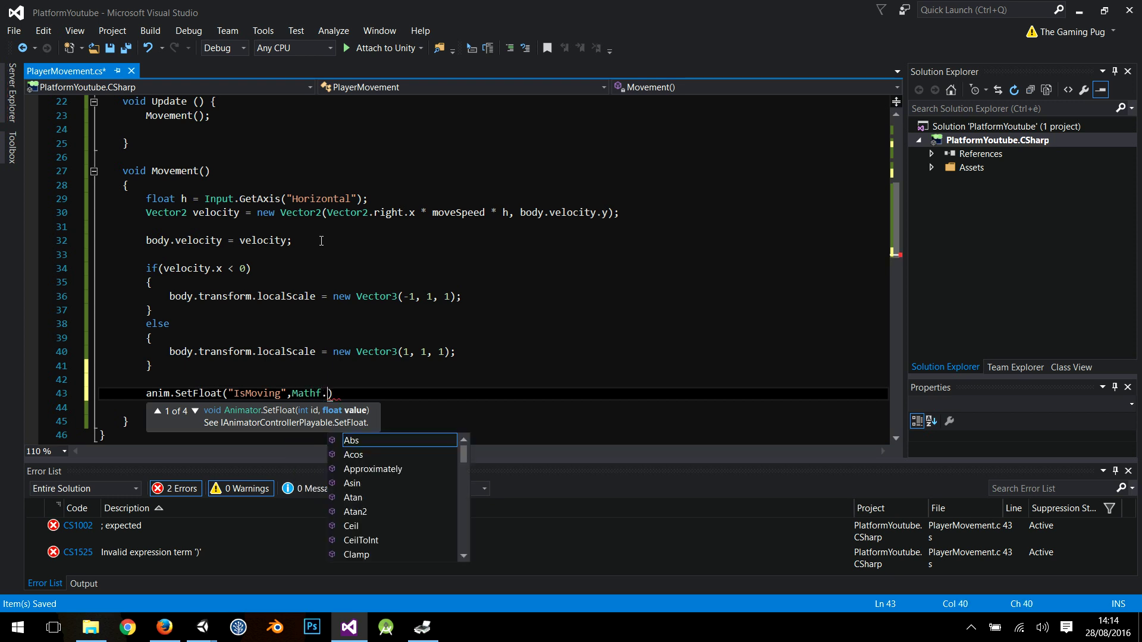
pyautogui.write('bs')
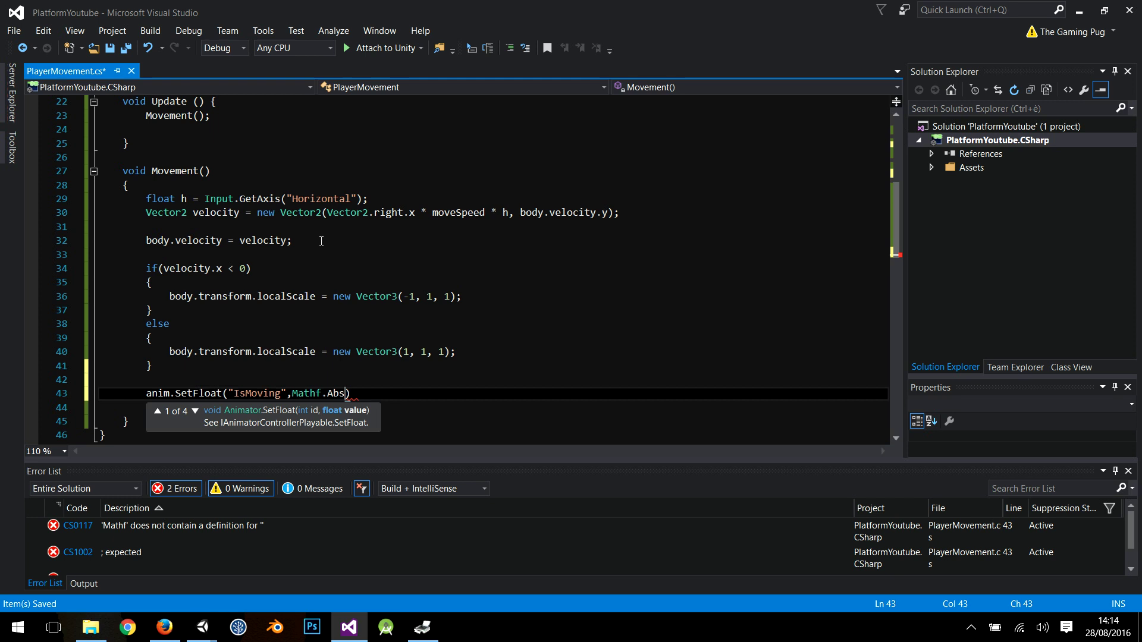
pyautogui.write('(')
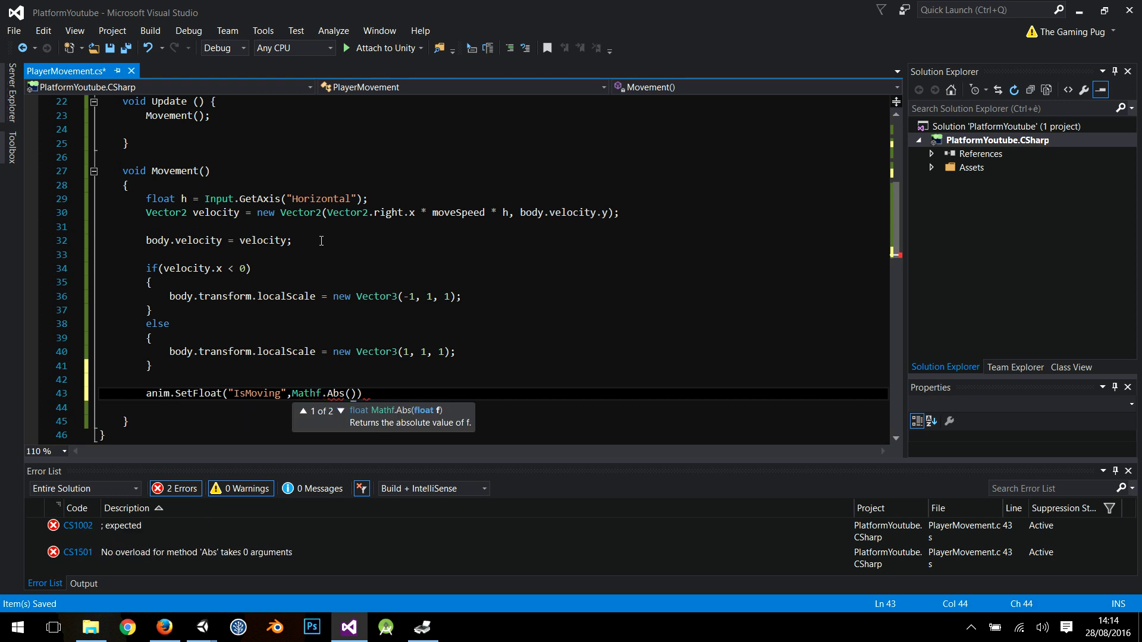
pyautogui.write('h));')
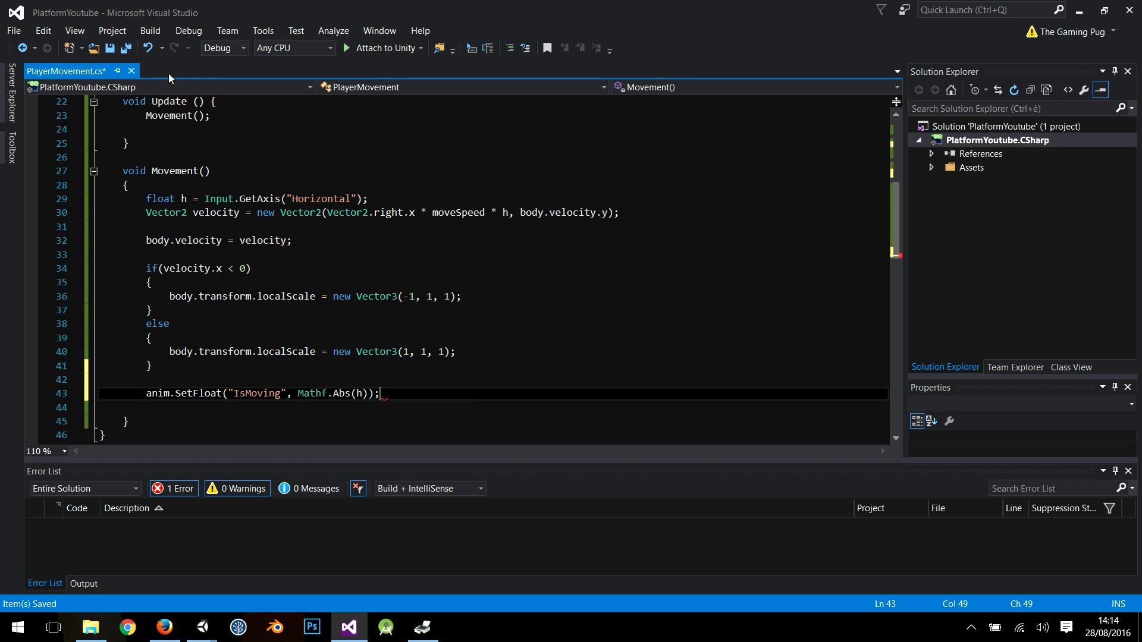
pyautogui.click(119, 50)
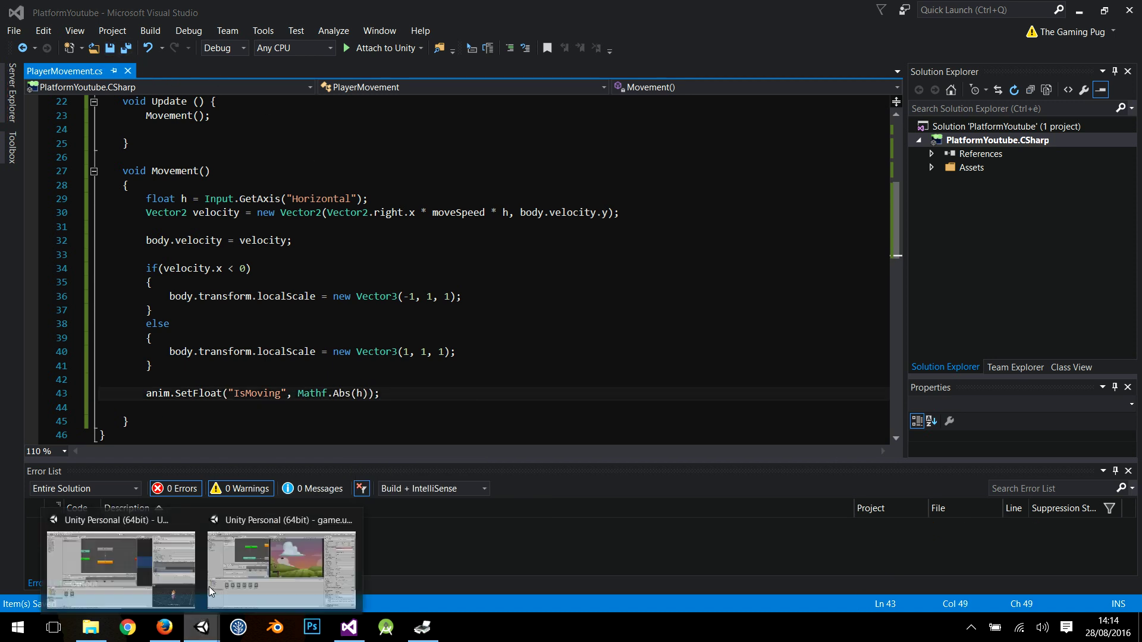
pyautogui.click(119, 563)
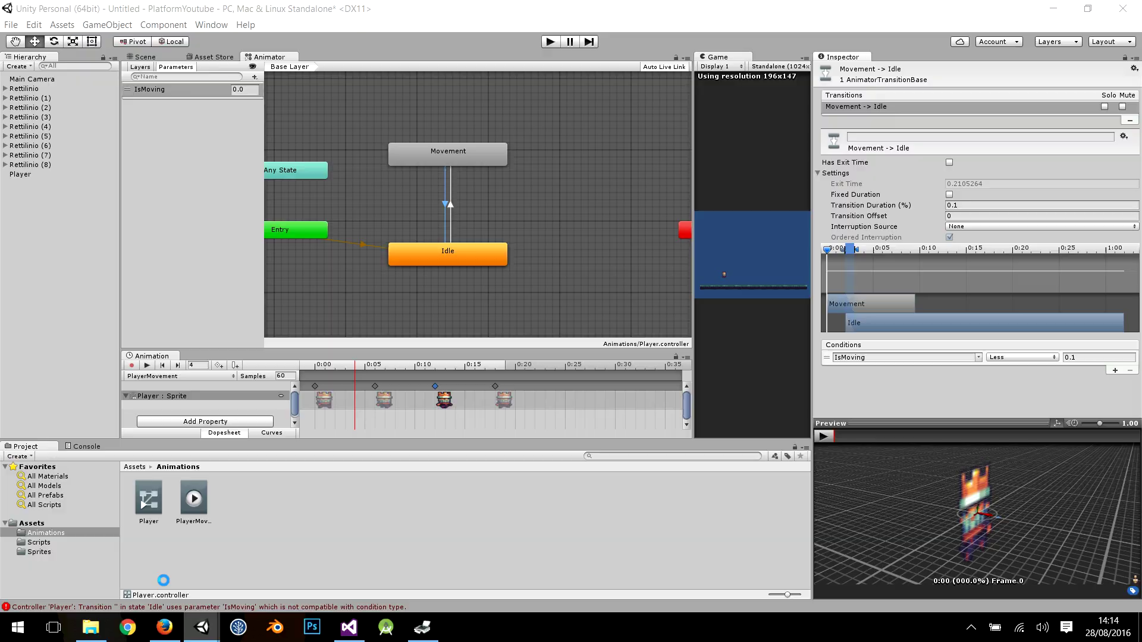
# - Play-test in an enlarged Game view, walking the player left and right, then stop
pyautogui.click(546, 46)
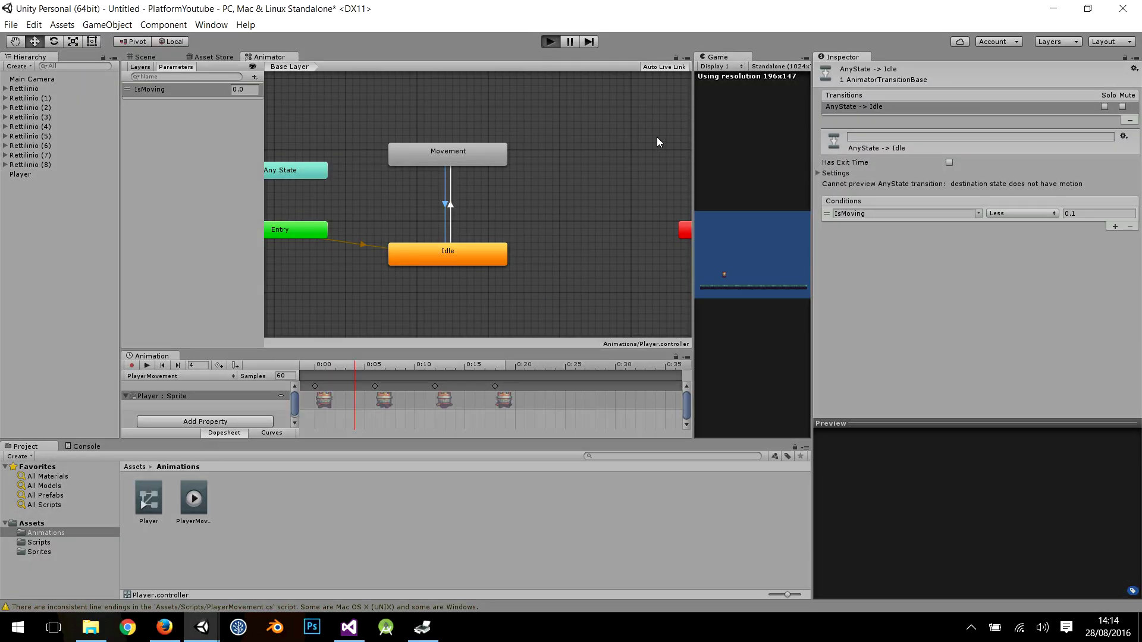
pyautogui.moveTo(694, 162); pyautogui.dragTo(236, 256)
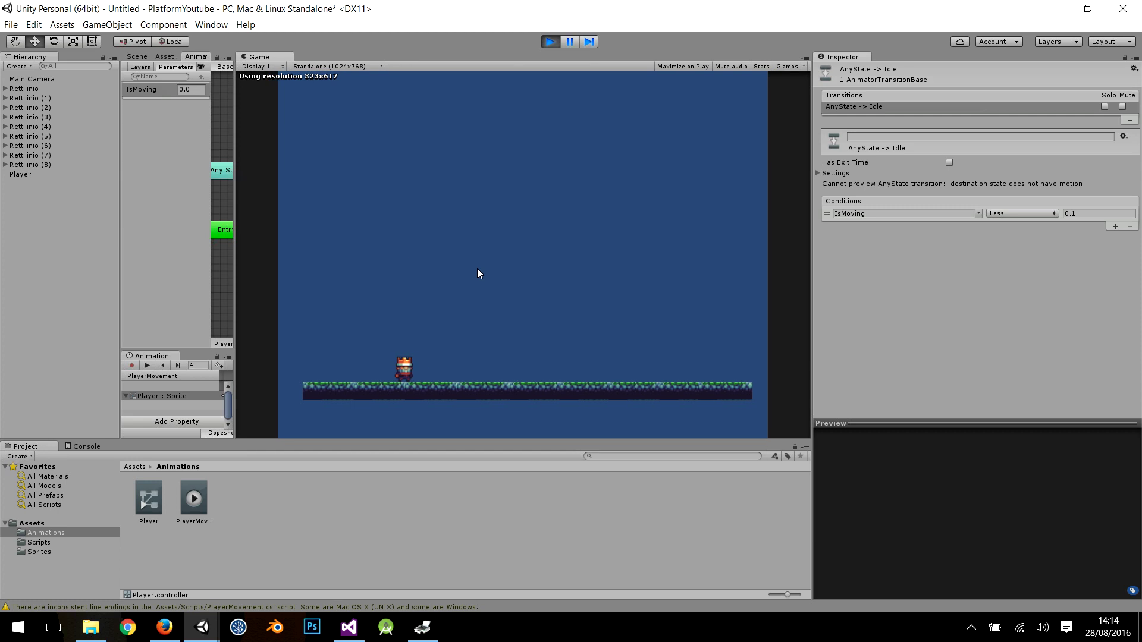
pyautogui.press('Right')
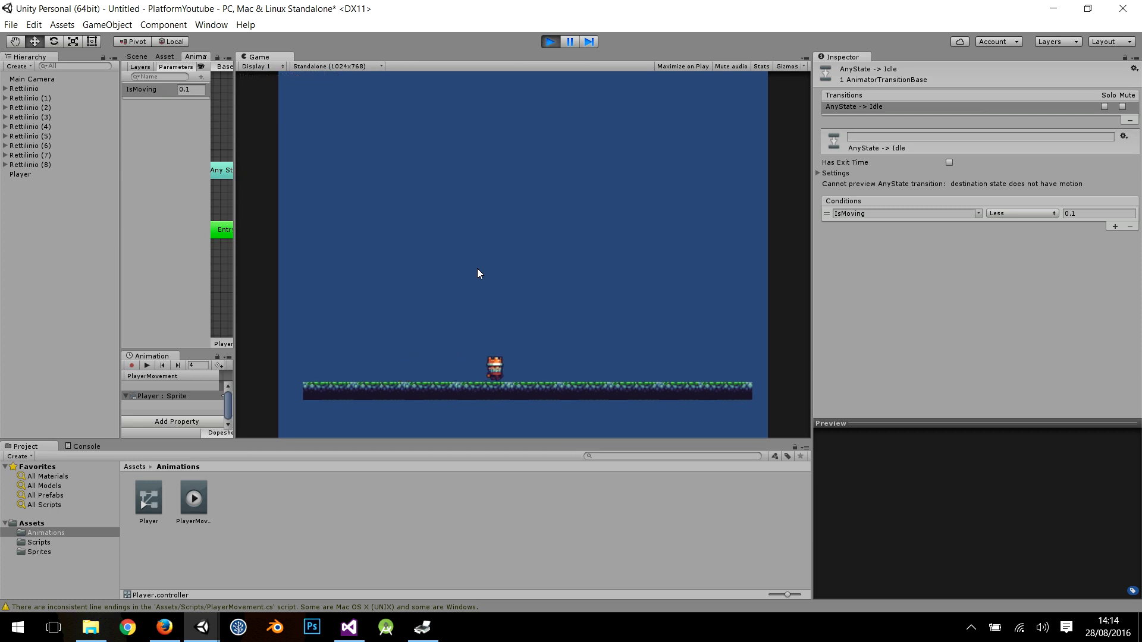
pyautogui.press('Right')
pyautogui.press('Left')
pyautogui.press('Right')
pyautogui.click(552, 41)
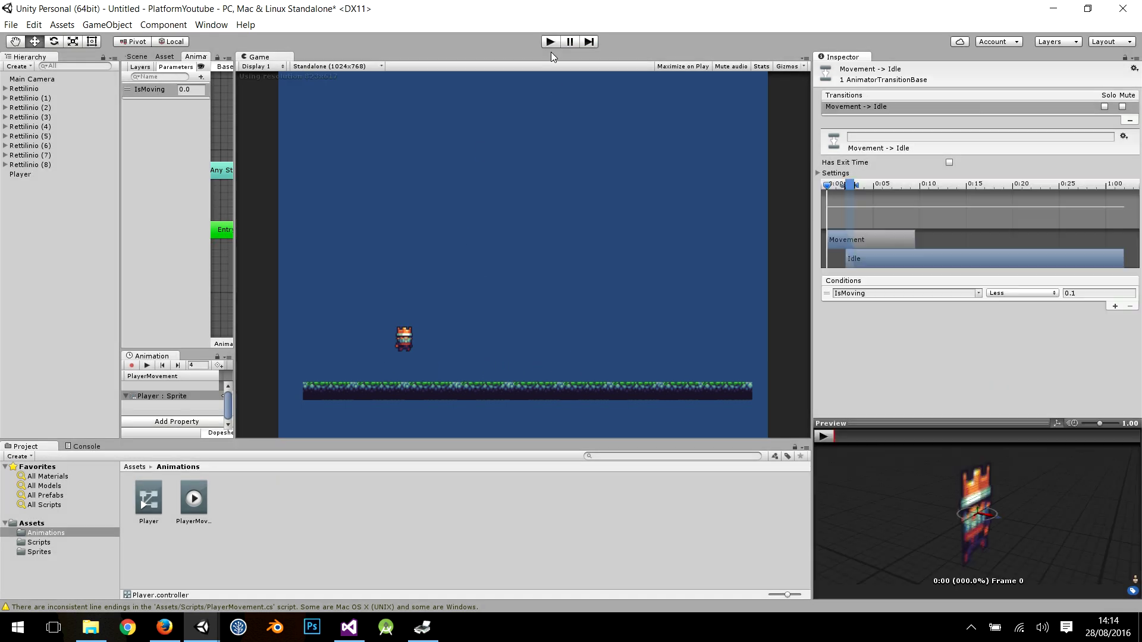